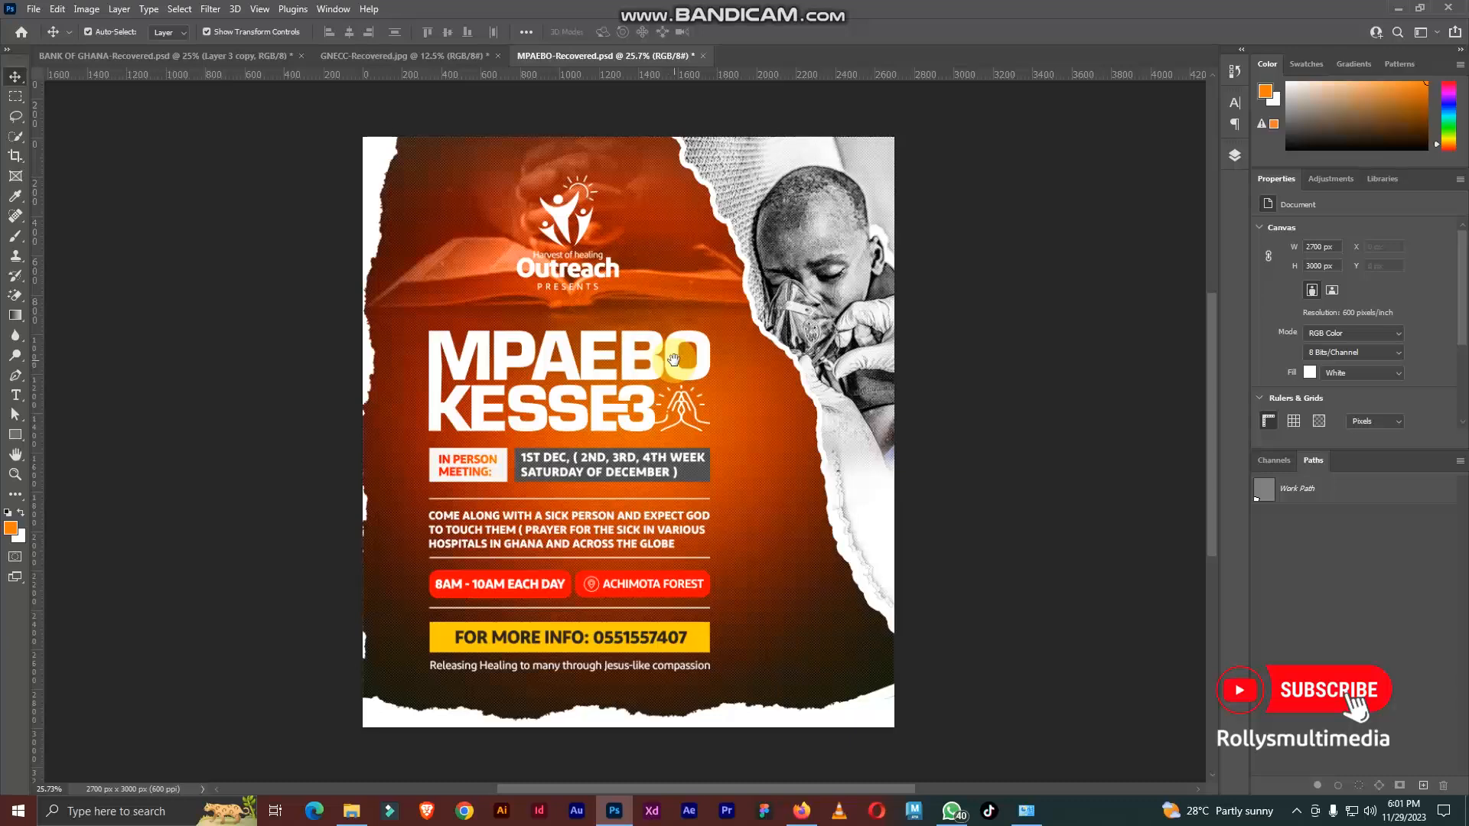
pyautogui.scroll(-1, 685, 276)
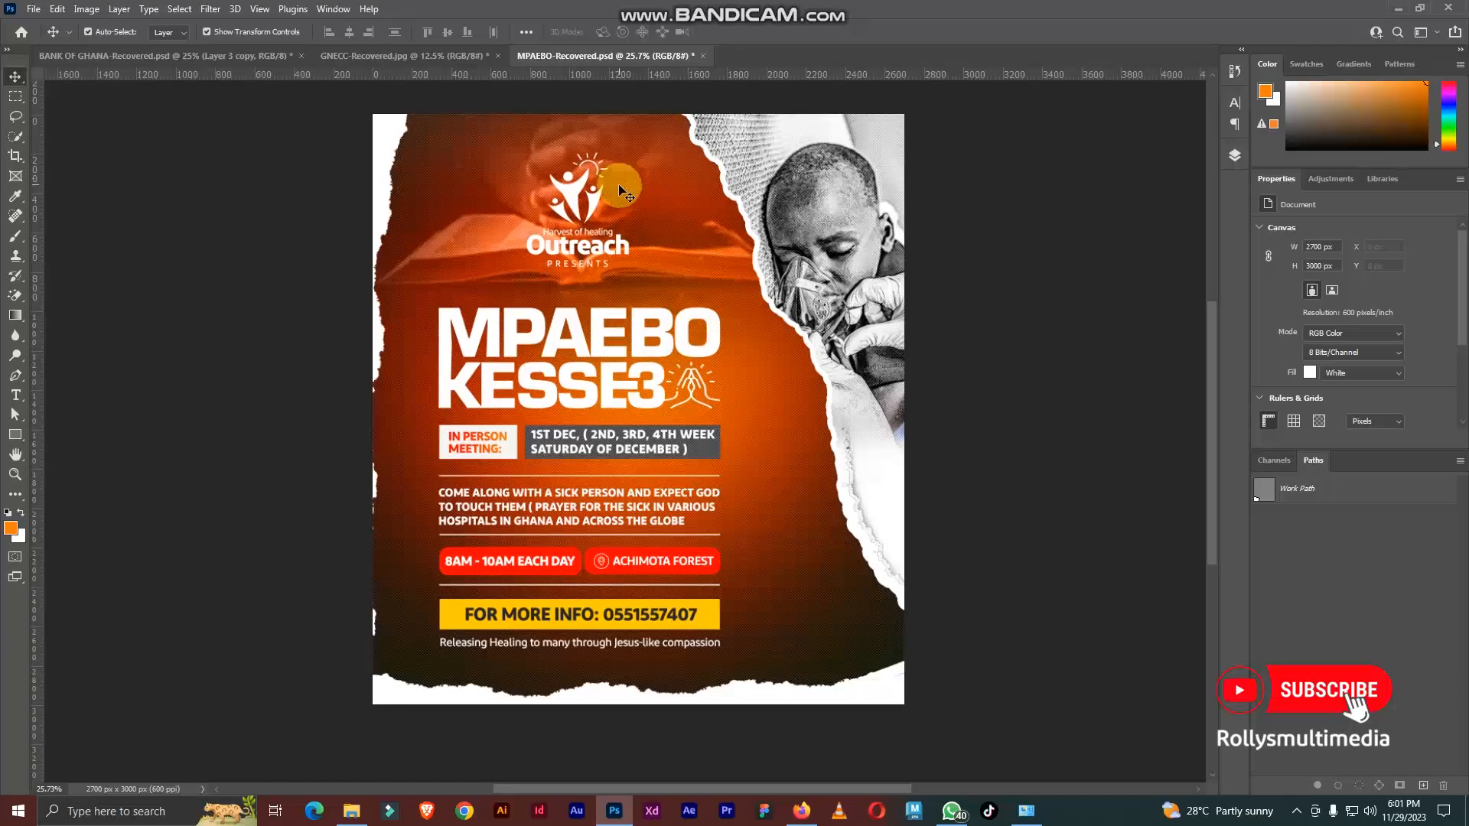
pyautogui.scroll(2, 620, 185)
pyautogui.scroll(-2, 636, 210)
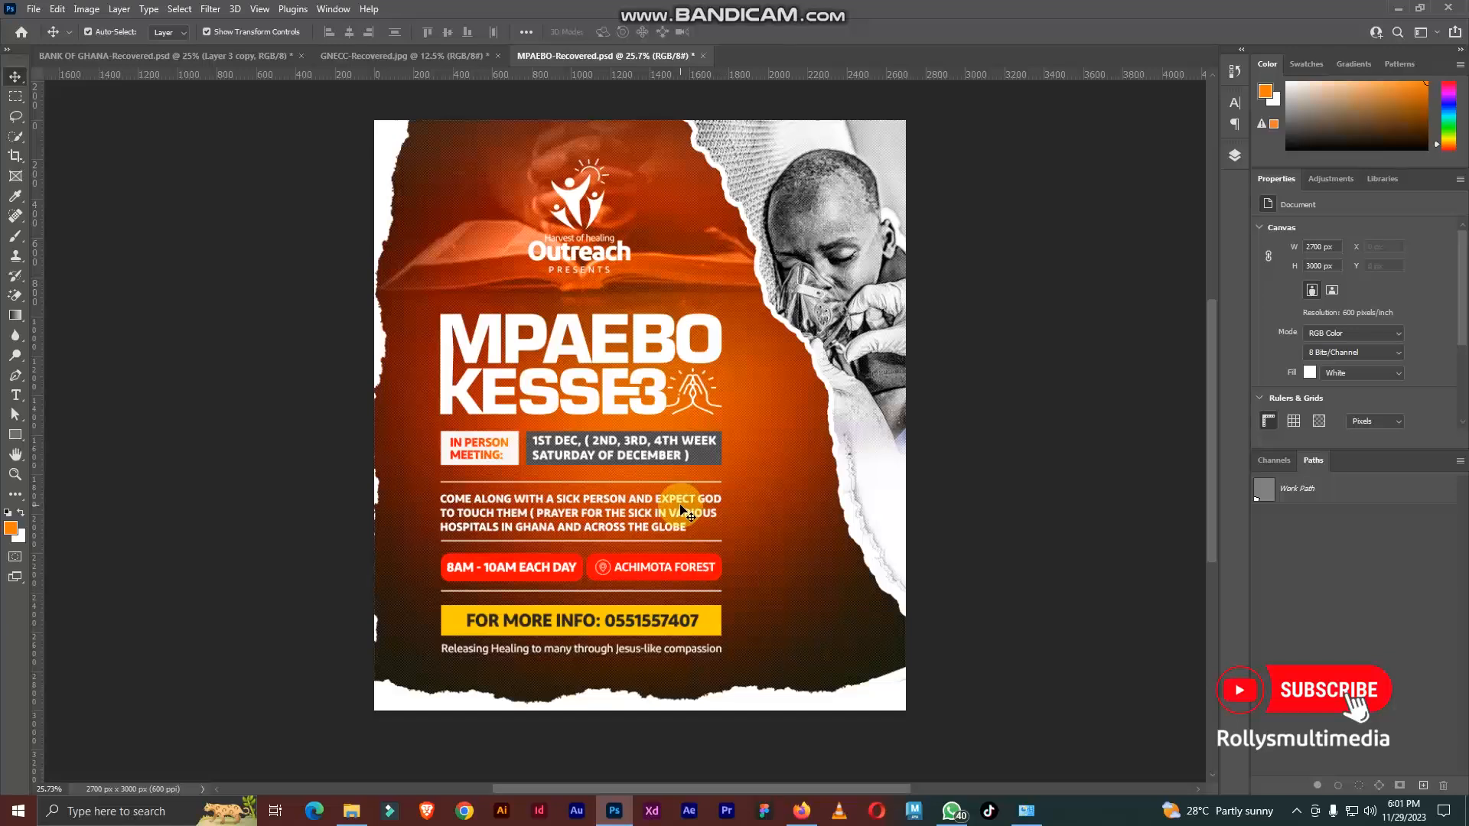
# Step: Create a new document named Mpaebo, 4.5 x 5 inches at 600 pixels/inch, RGB Color, with a white background
pyautogui.hotkey('ctrl', 'n')
pyautogui.moveTo(966, 205); pyautogui.dragTo(908, 154)
pyautogui.moveTo(1019, 237); pyautogui.dragTo(955, 259)
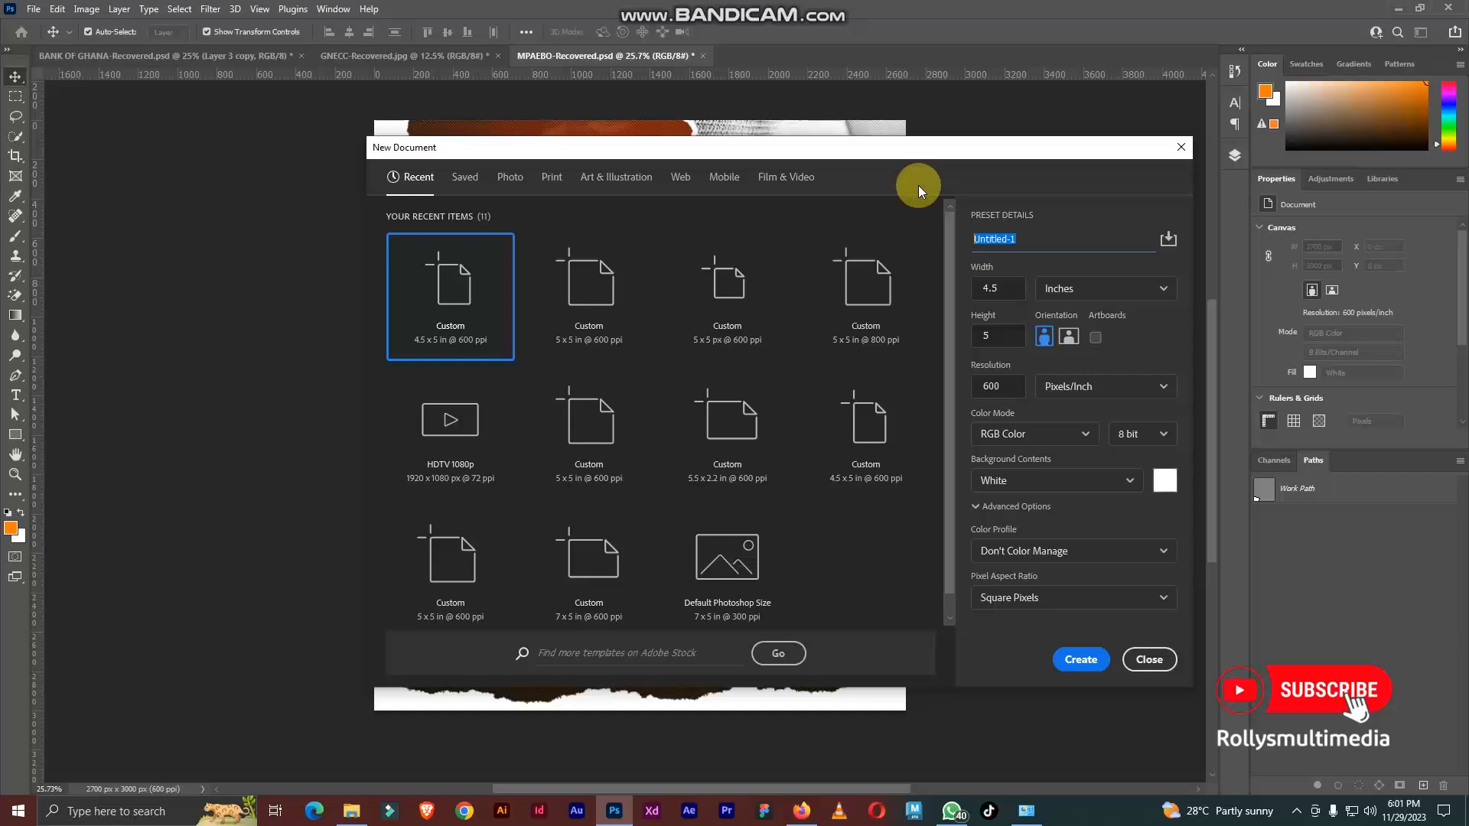
pyautogui.write('Ma')
pyautogui.press('BackSpace')
pyautogui.write('paebo')
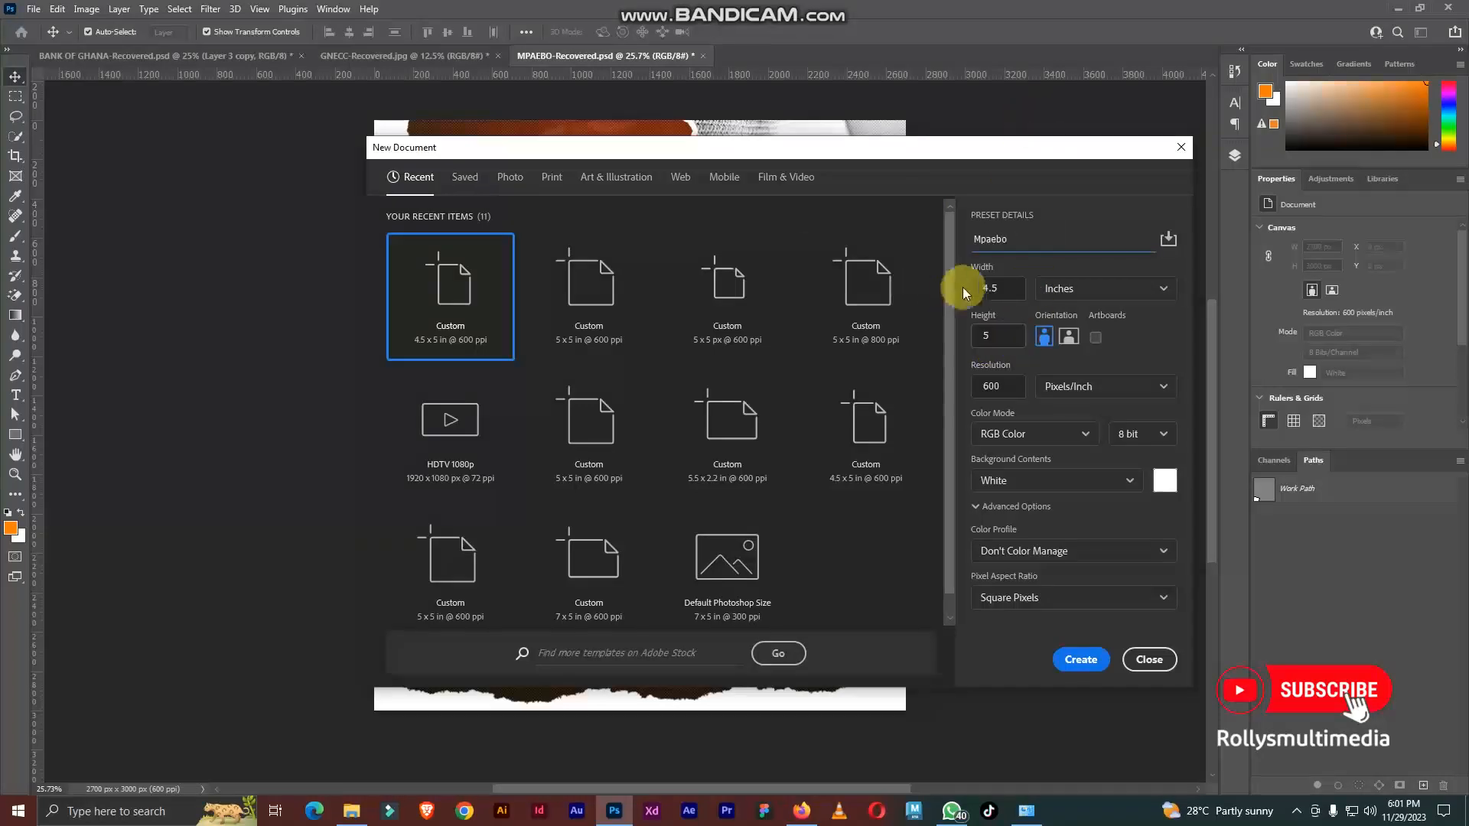
pyautogui.click(995, 288)
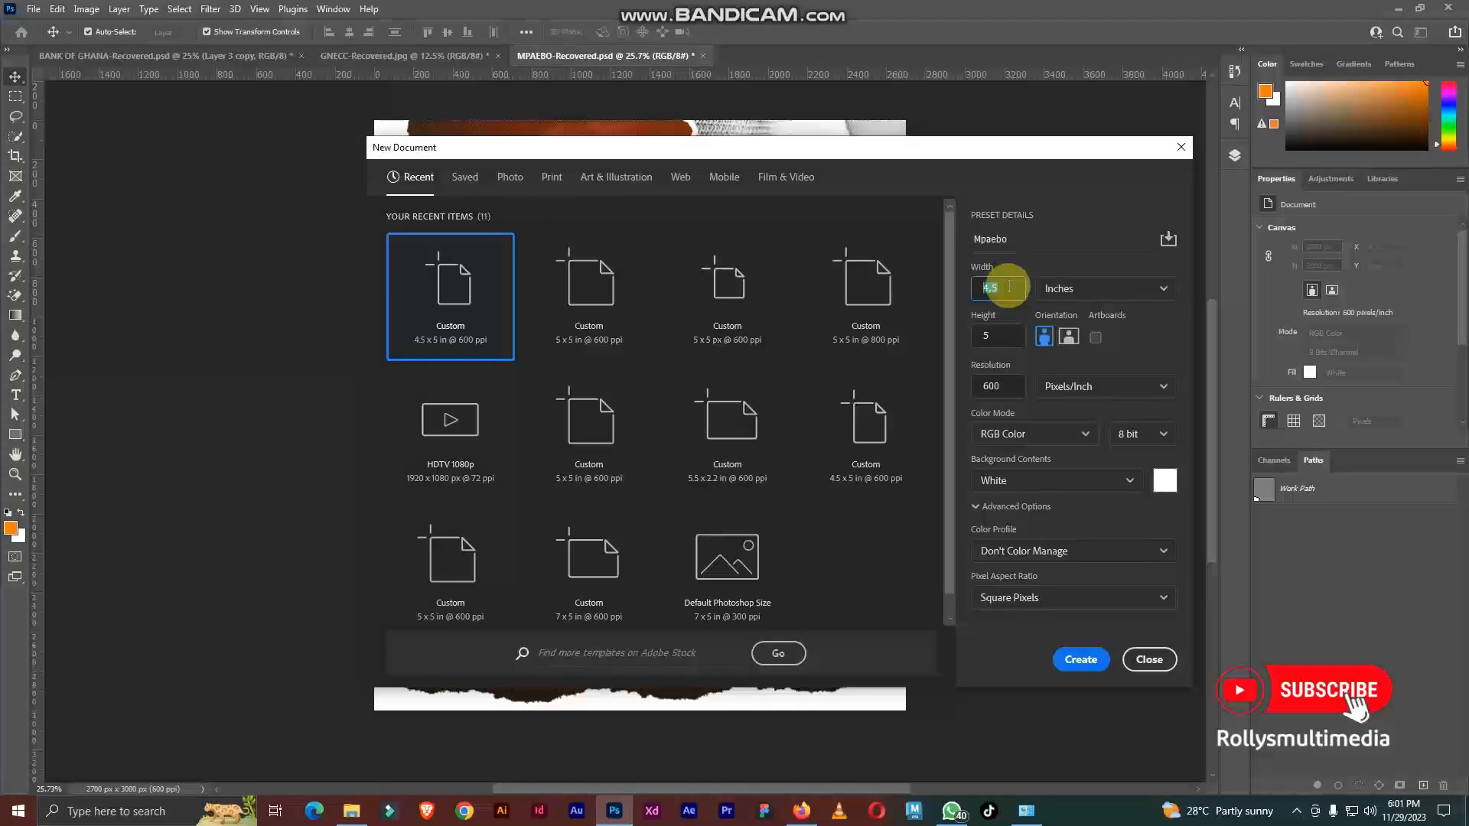
pyautogui.click(986, 337)
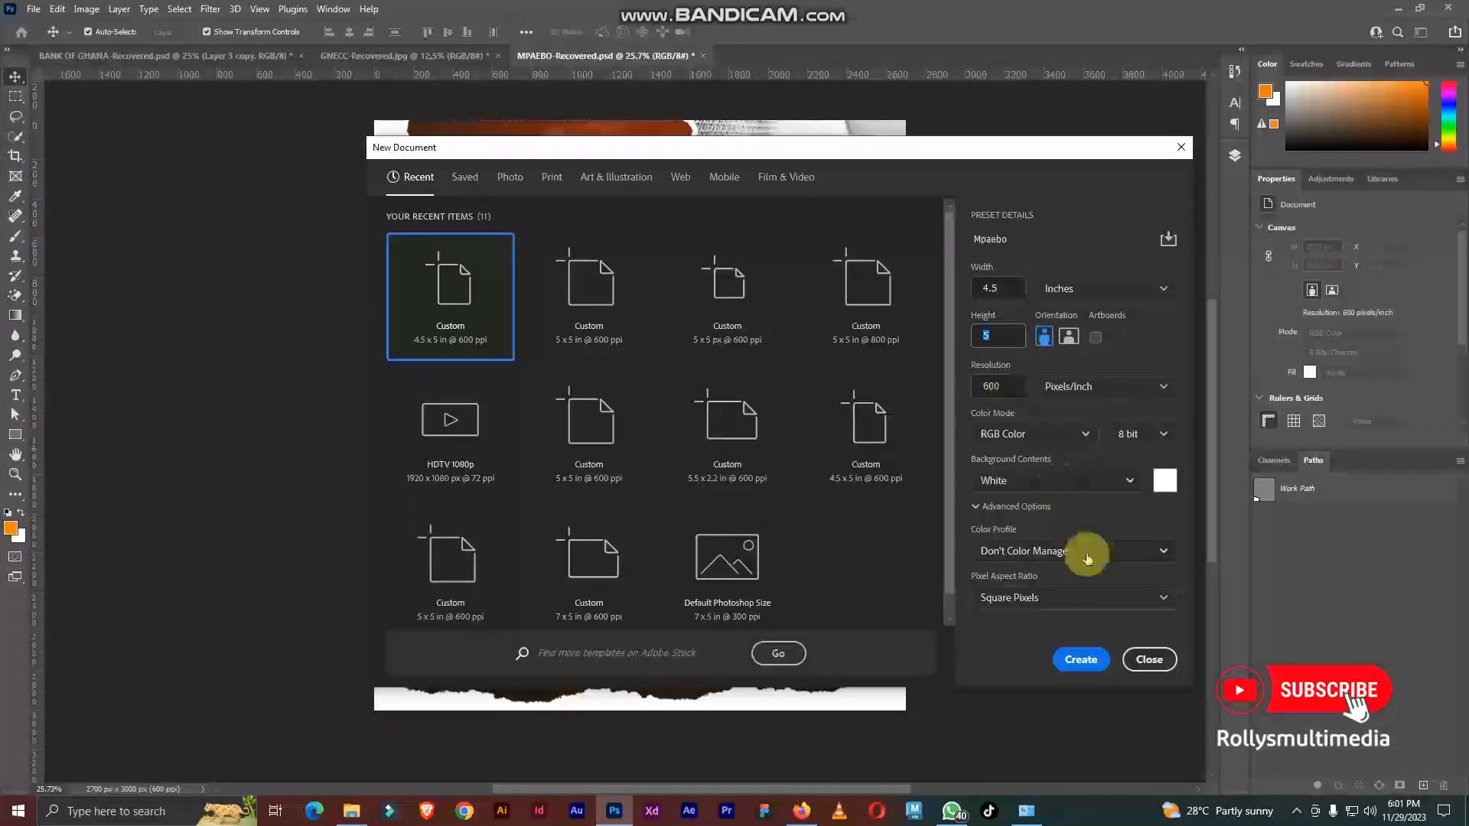
pyautogui.click(1081, 660)
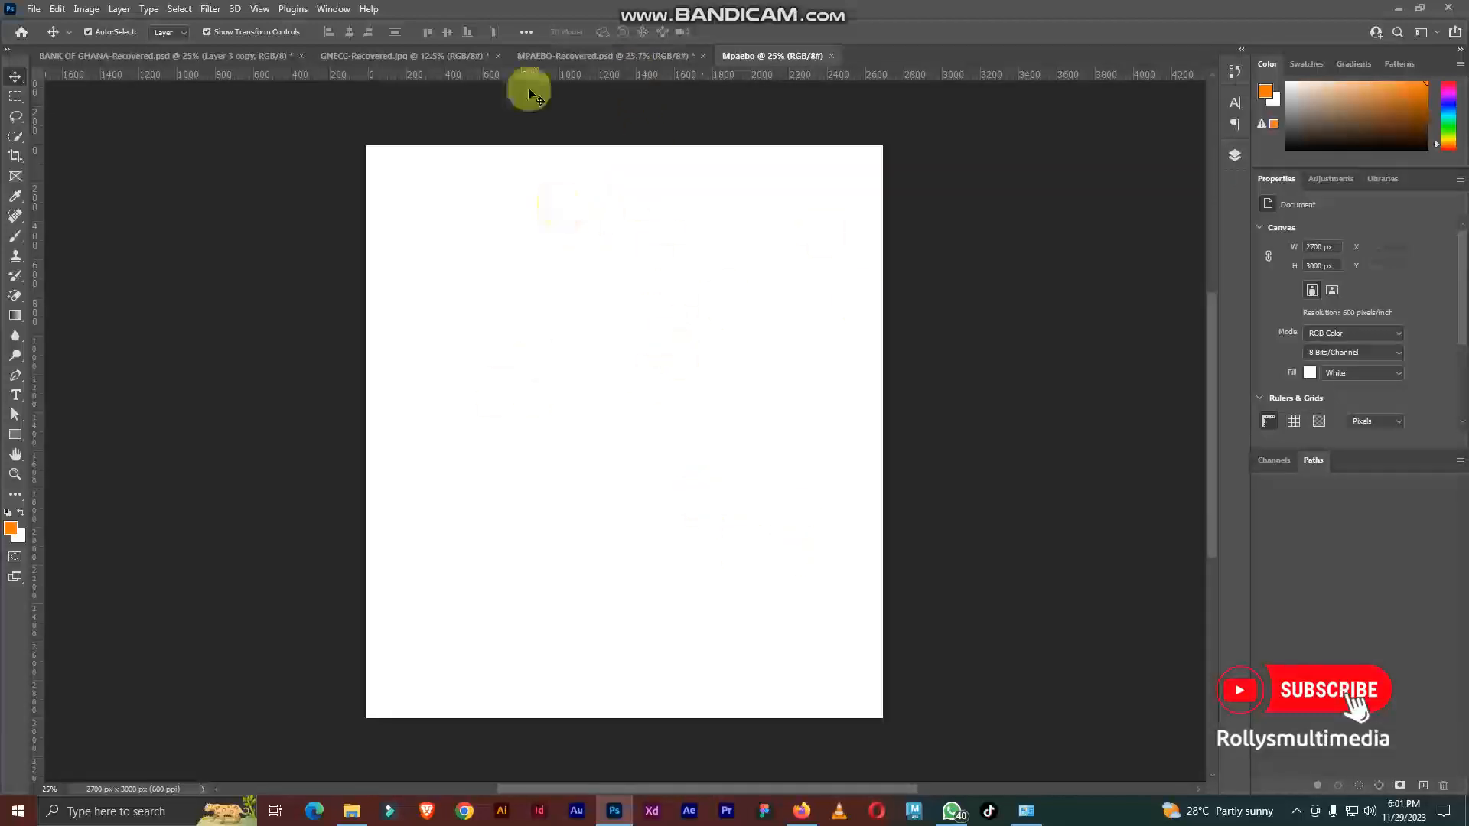
# Step: Add a Solid Color fill layer in dark red #4d0303 above the background
pyautogui.click(1233, 157)
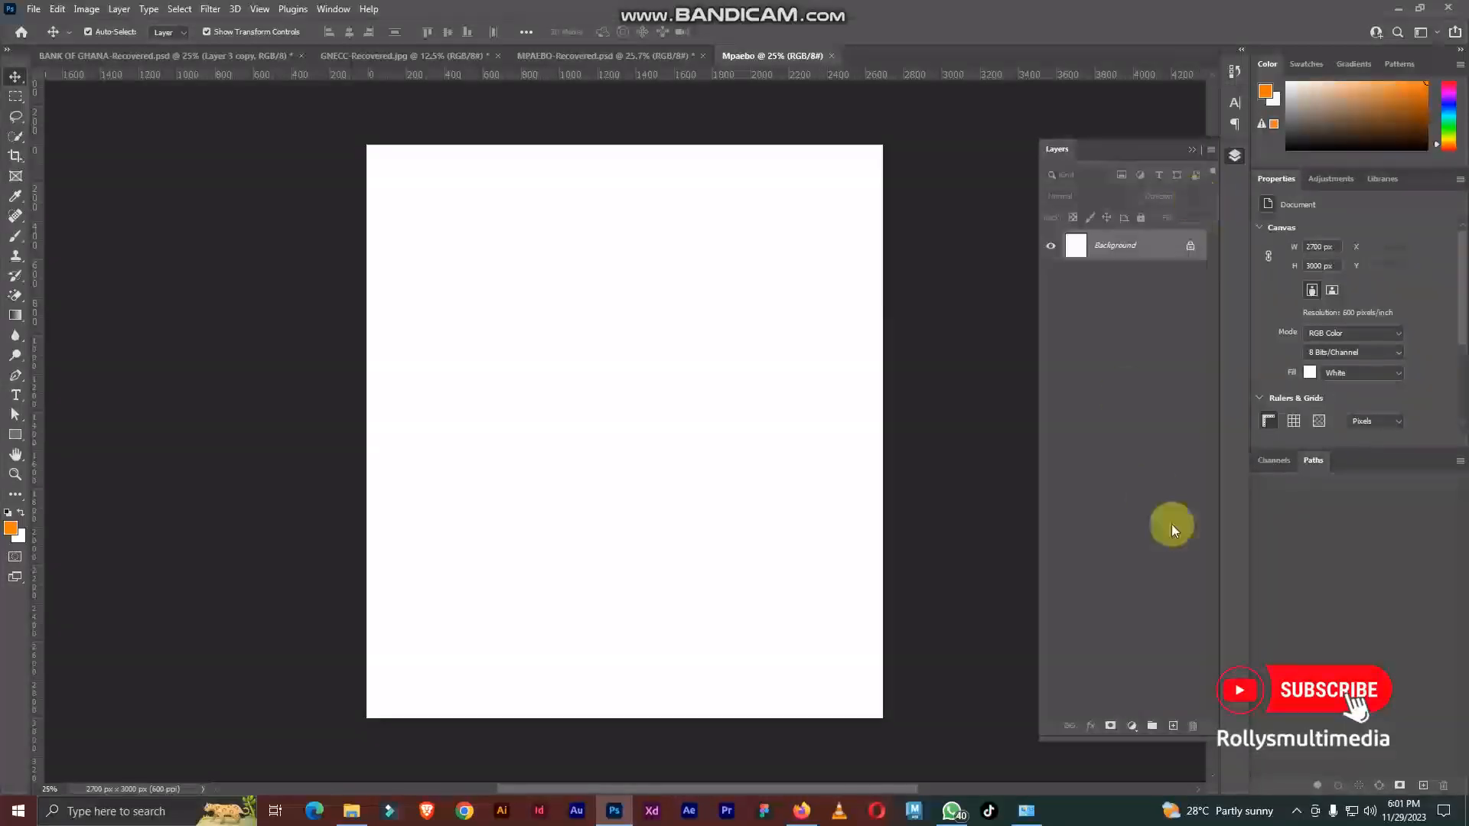
pyautogui.moveTo(1140, 153); pyautogui.dragTo(1062, 143)
pyautogui.click(1053, 715)
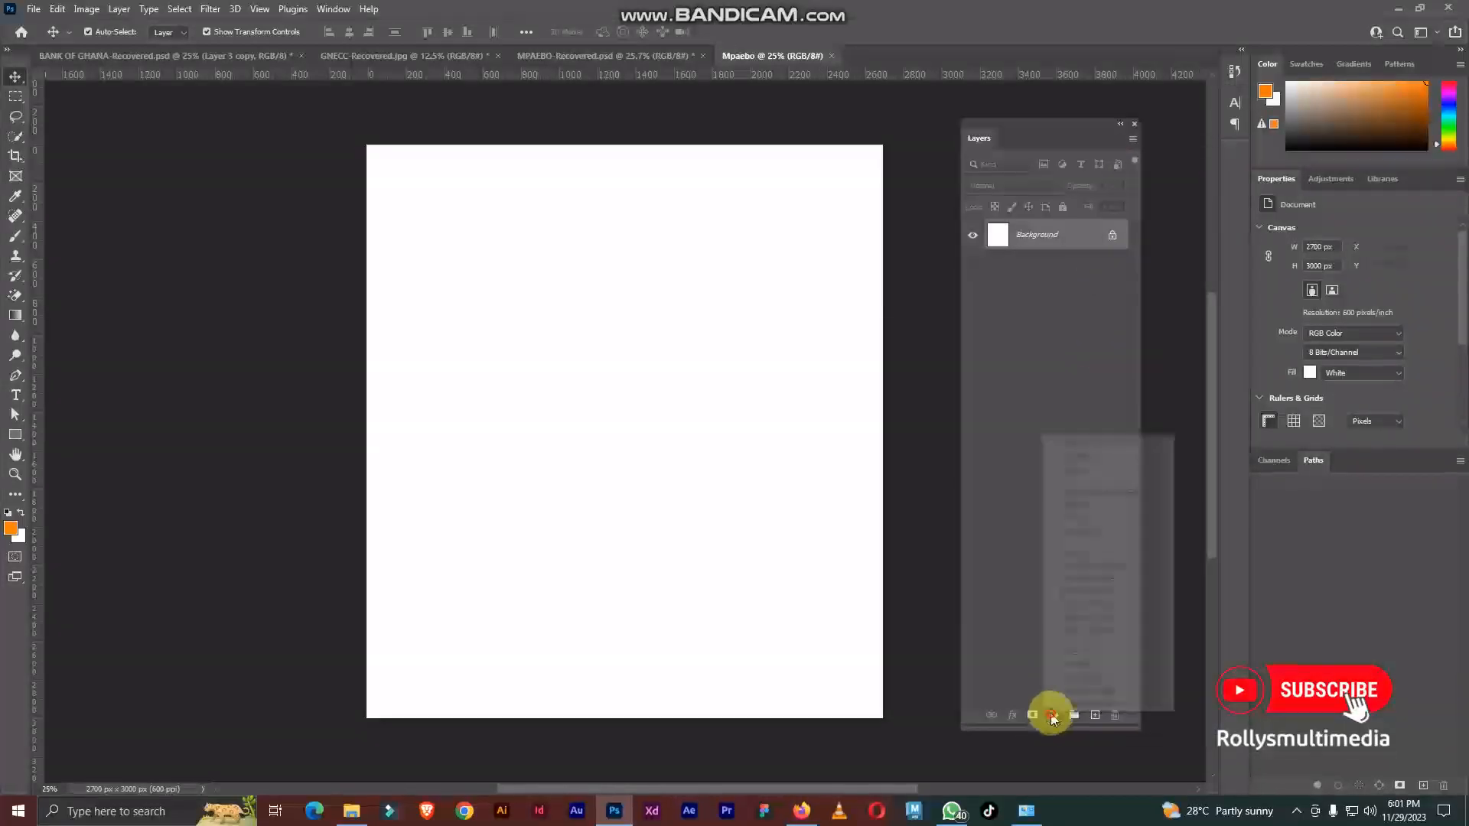
pyautogui.click(1108, 444)
pyautogui.moveTo(1136, 496); pyautogui.dragTo(1122, 516)
pyautogui.click(1075, 476)
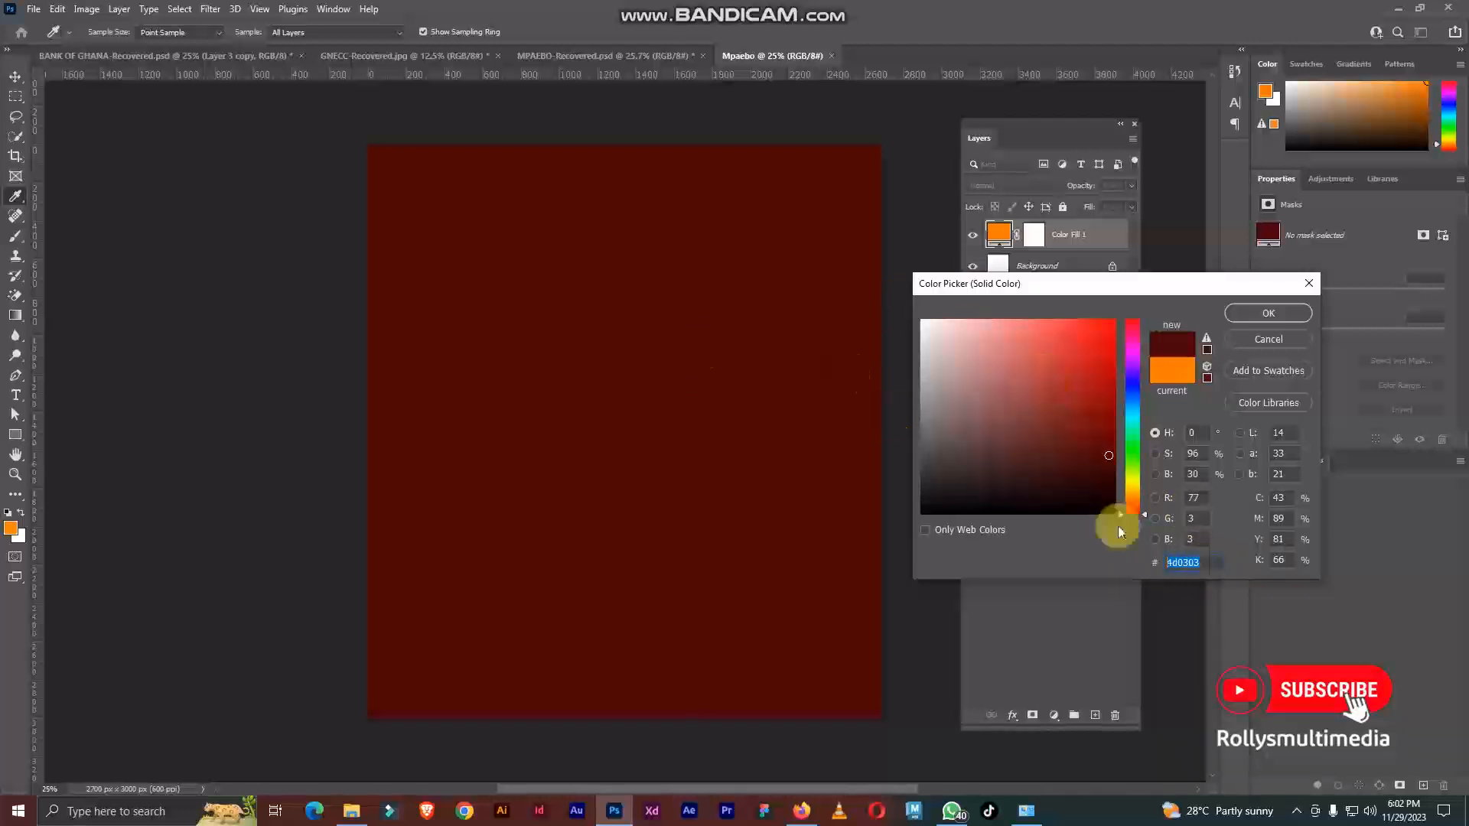
pyautogui.click(1271, 314)
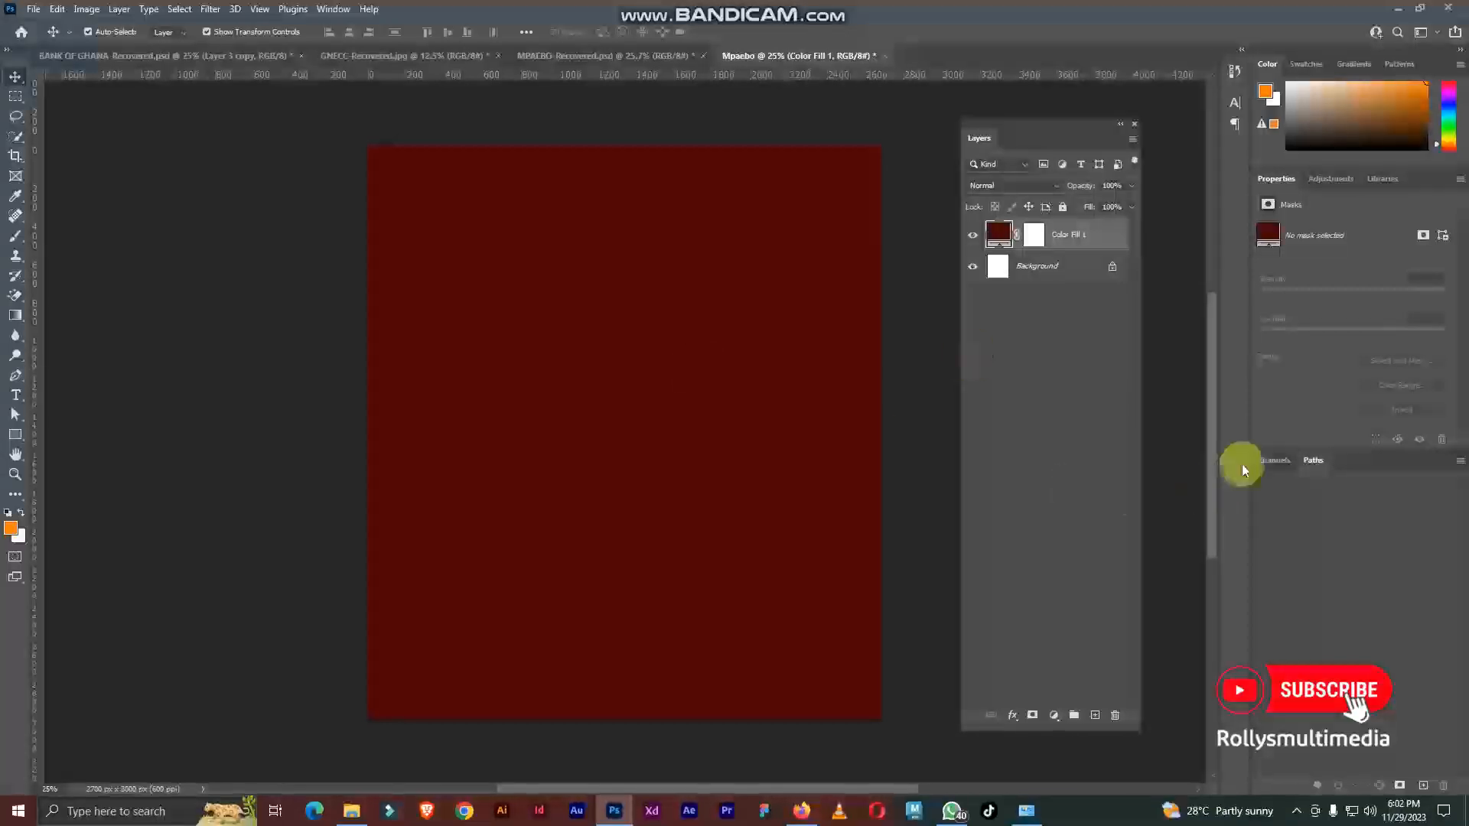
# Step: Add an empty layer above the colour fill and set the foreground colour to orange #ff9c00
pyautogui.click(1095, 715)
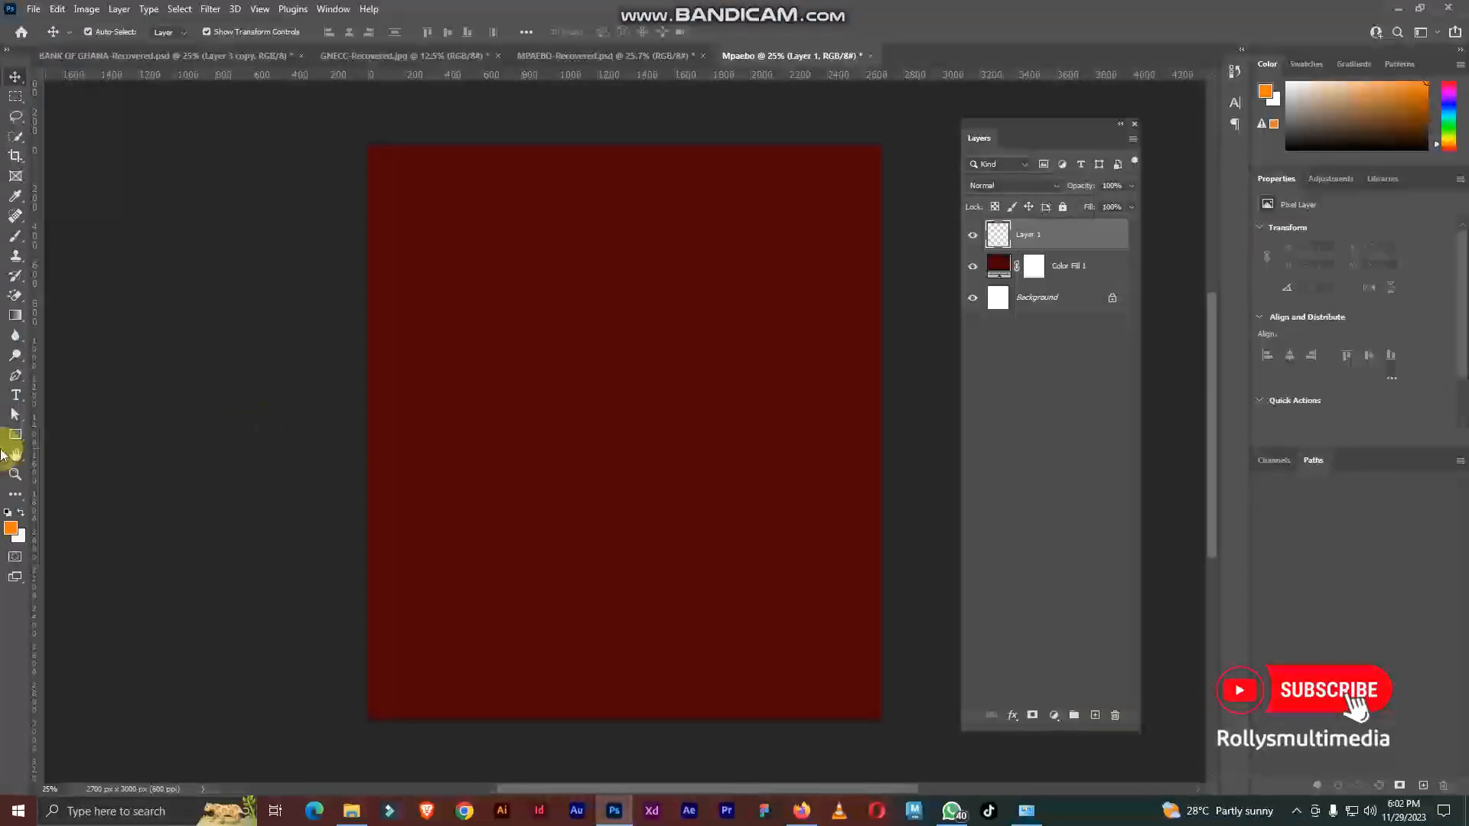
pyautogui.click(11, 530)
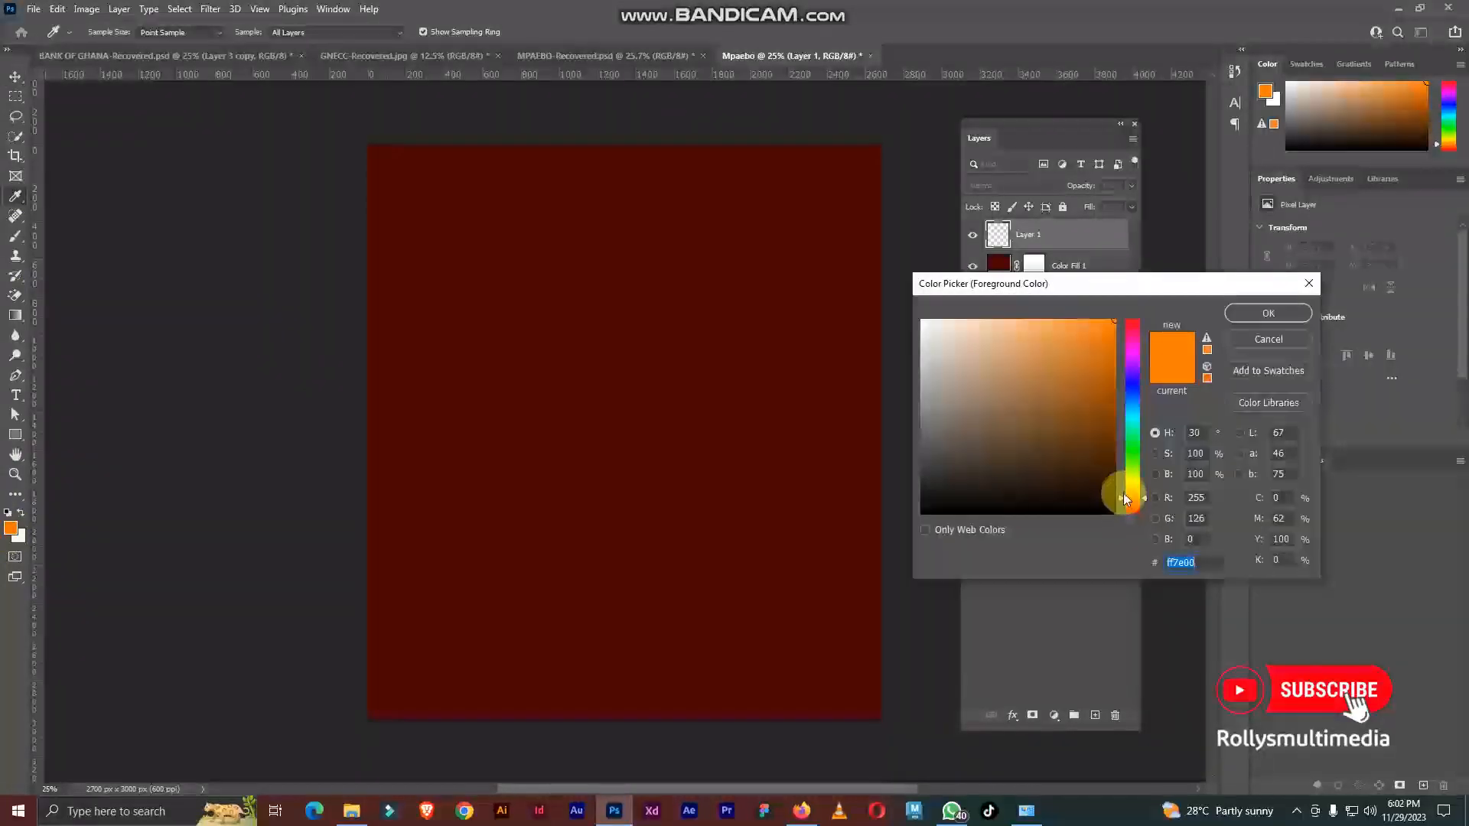
pyautogui.moveTo(1123, 498); pyautogui.dragTo(1123, 494)
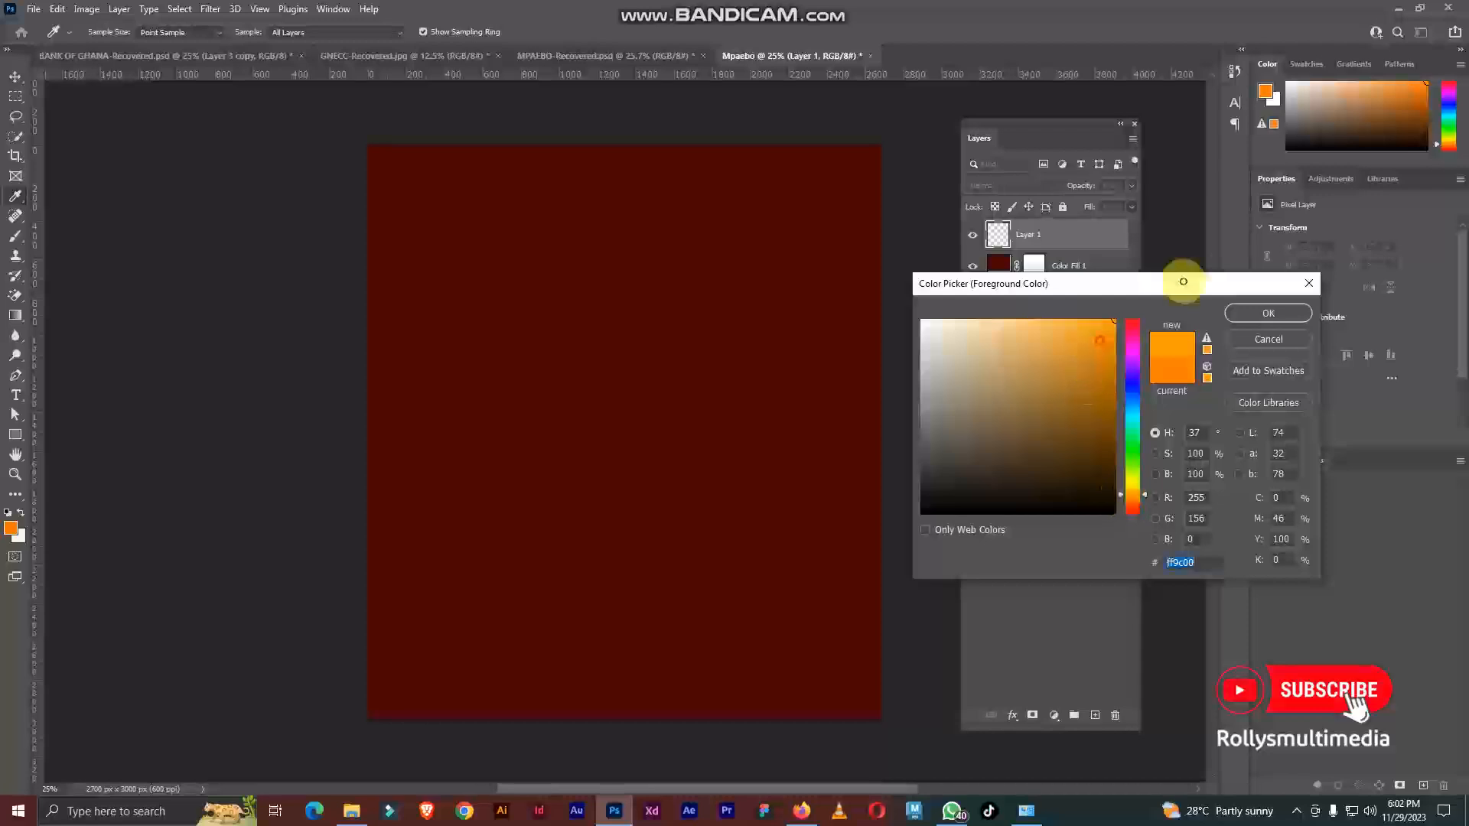
pyautogui.click(1198, 564)
pyautogui.doubleClick(1198, 564)
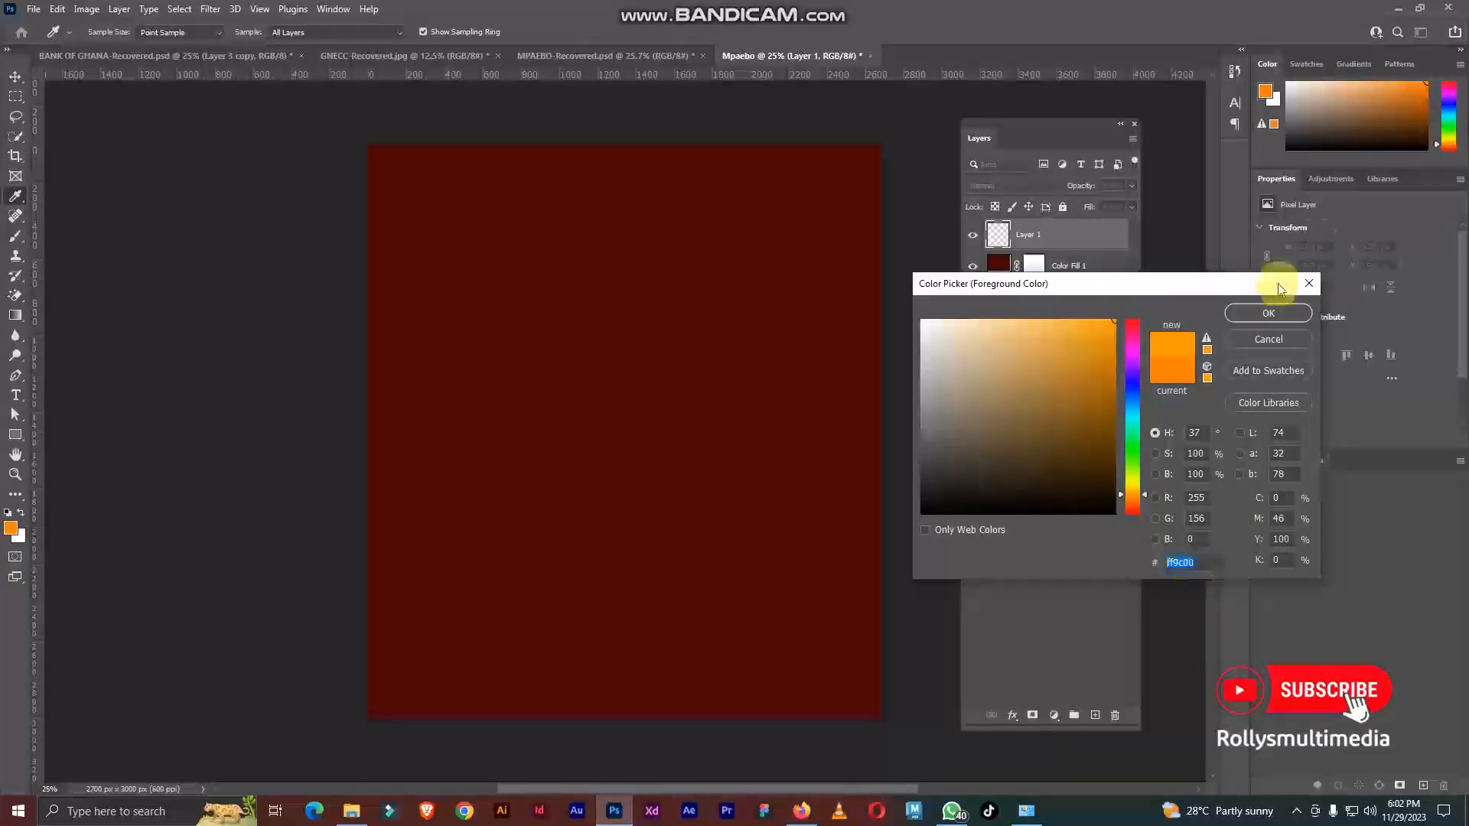
pyautogui.click(1270, 315)
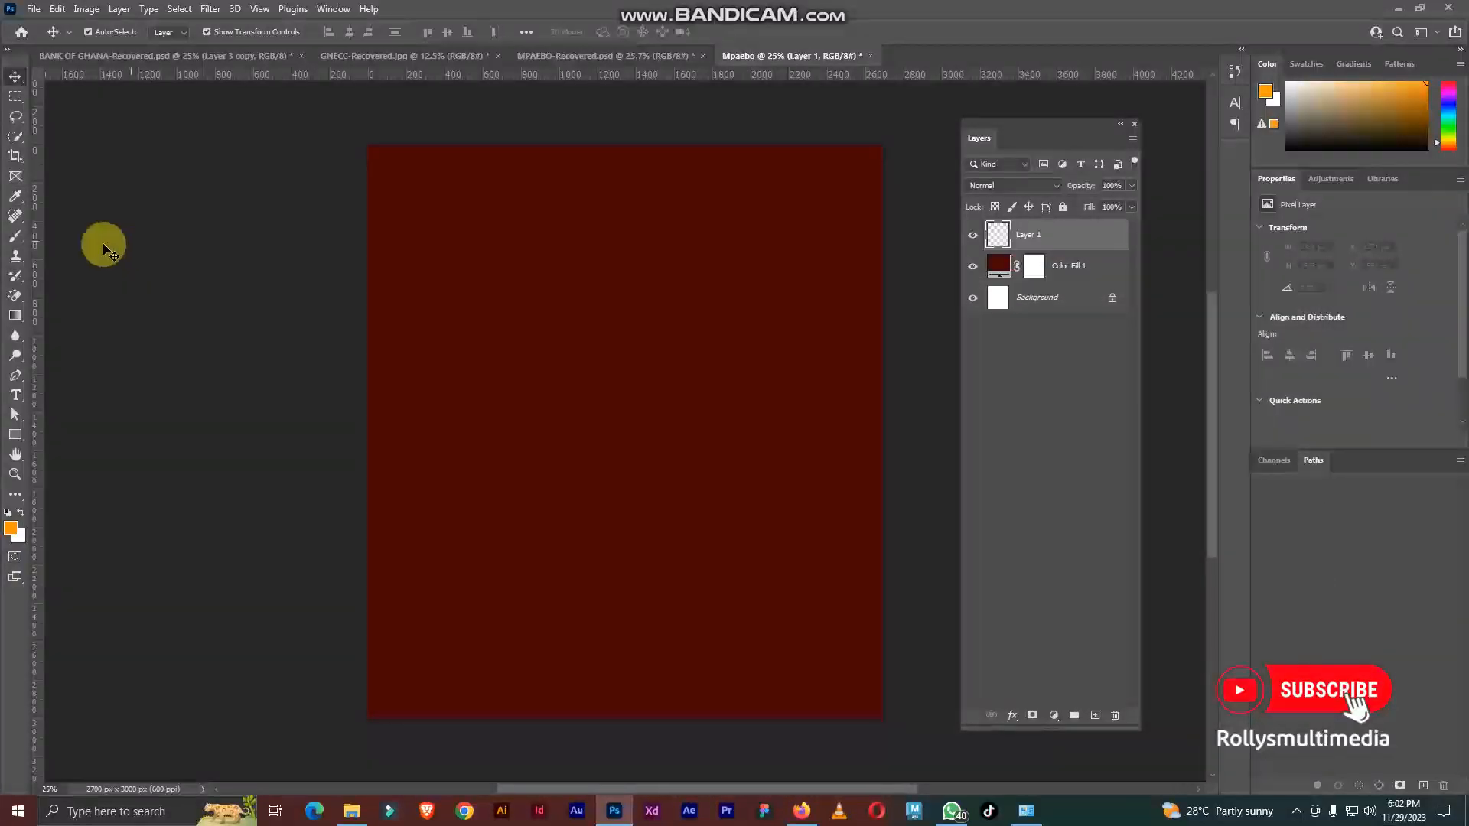
# Step: Paint a single soft orange glow in the canvas's upper middle with a 2600 px Brush at 0% hardness and 66% opacity
pyautogui.click(15, 240)
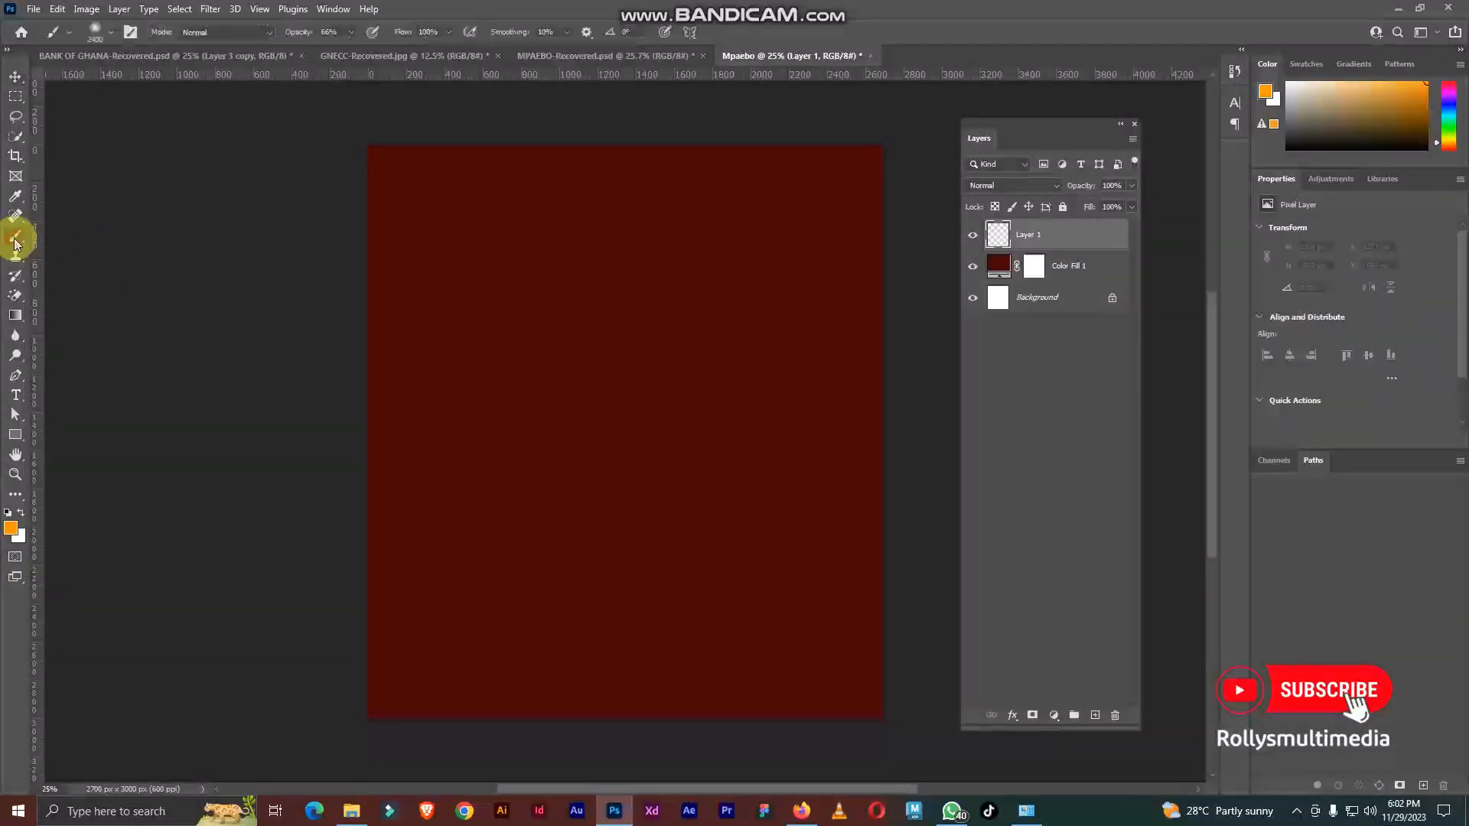
pyautogui.click(112, 34)
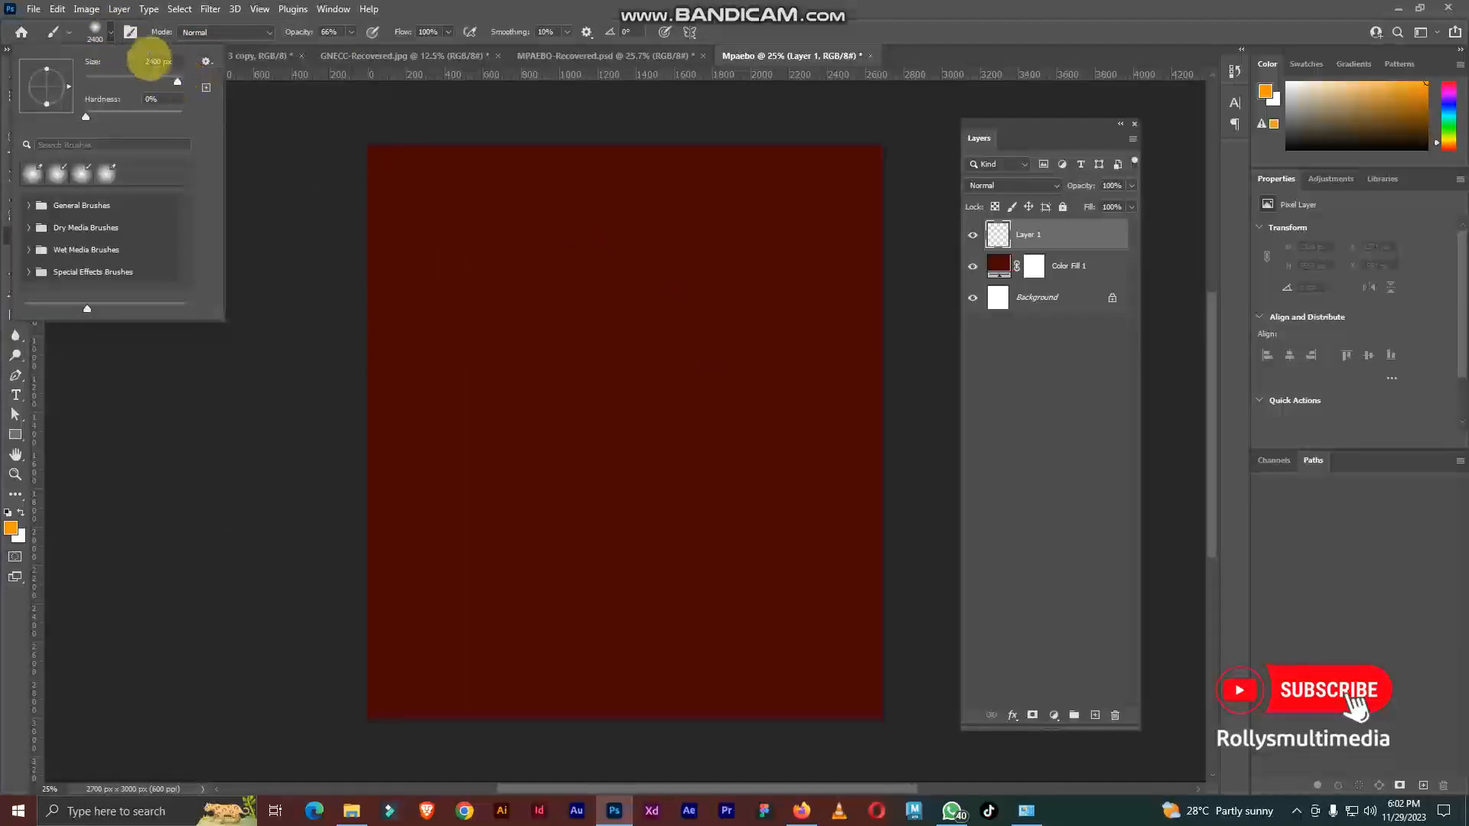
pyautogui.click(111, 34)
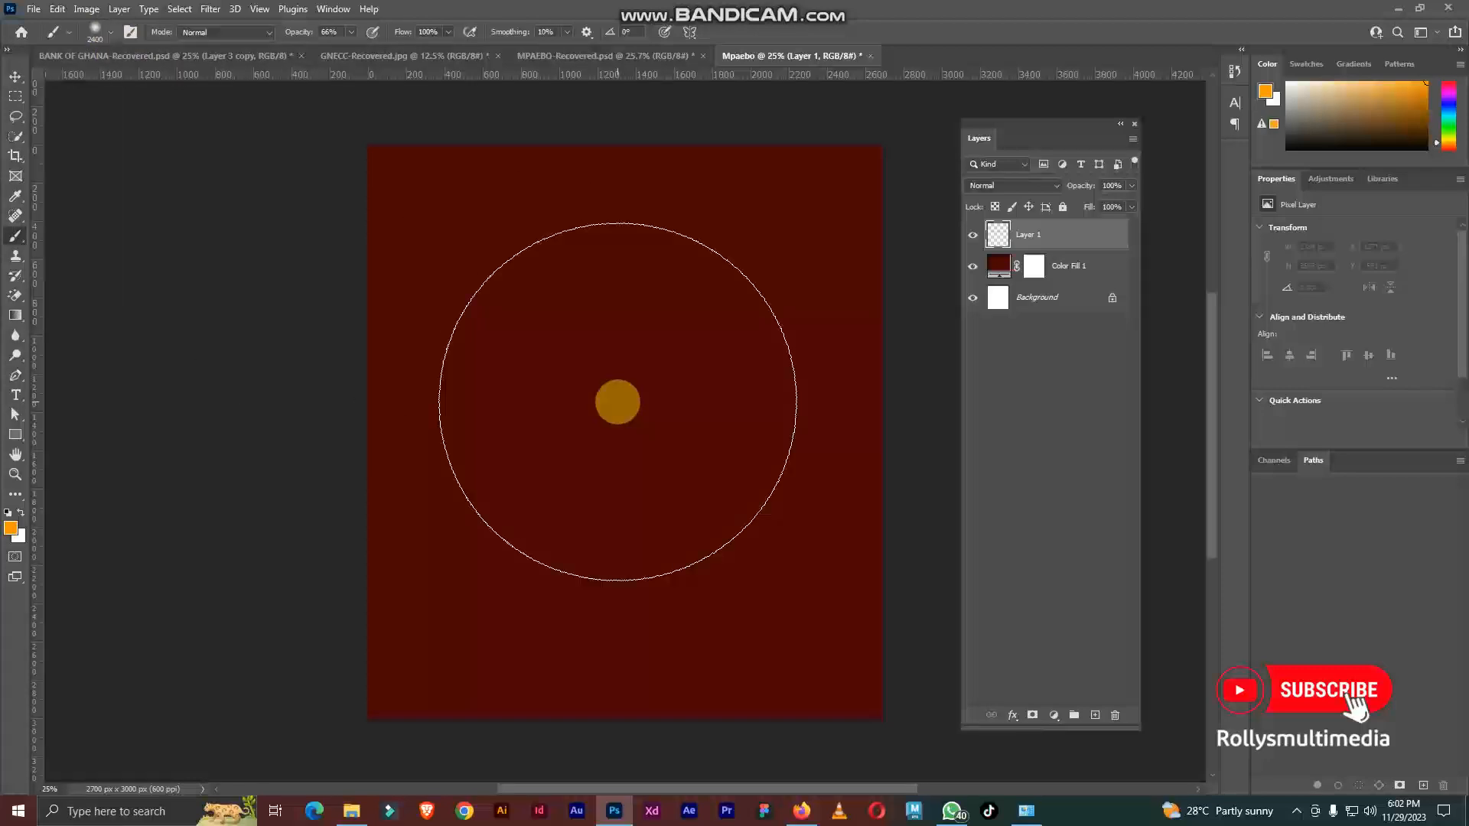
pyautogui.press(']')
pyautogui.press(']')
pyautogui.press('[')
pyautogui.press('[')
pyautogui.press('[')
pyautogui.press(']')
pyautogui.press(']')
pyautogui.press('[')
pyautogui.press(']')
pyautogui.press(']')
pyautogui.press('[')
pyautogui.press(']')
pyautogui.scroll(3, 624, 358)
pyautogui.scroll(-3, 609, 368)
pyautogui.press(']')
pyautogui.scroll(1, 608, 398)
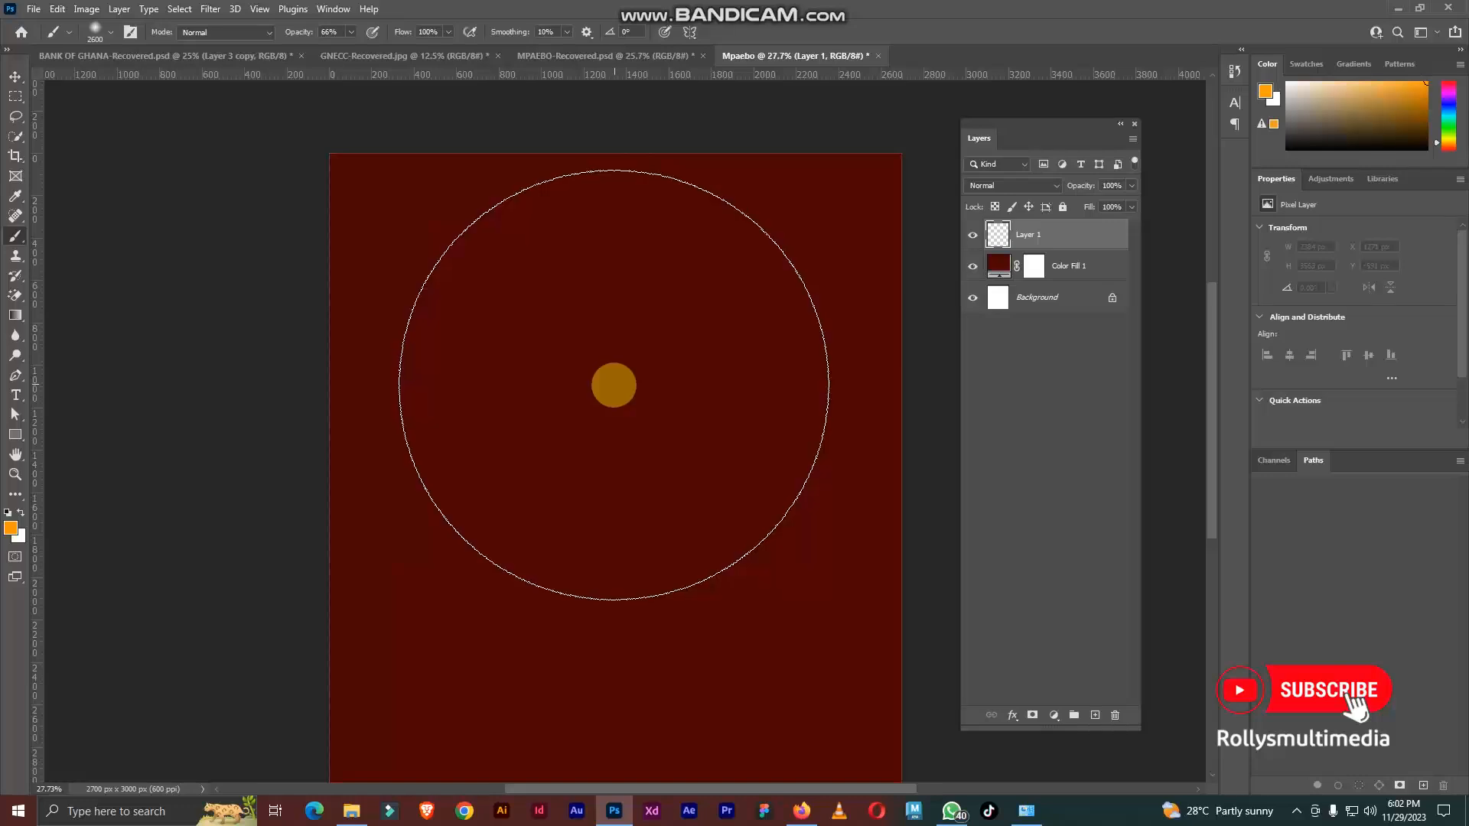
pyautogui.click(614, 385)
pyautogui.scroll(-2, 635, 374)
pyautogui.scroll(1, 614, 413)
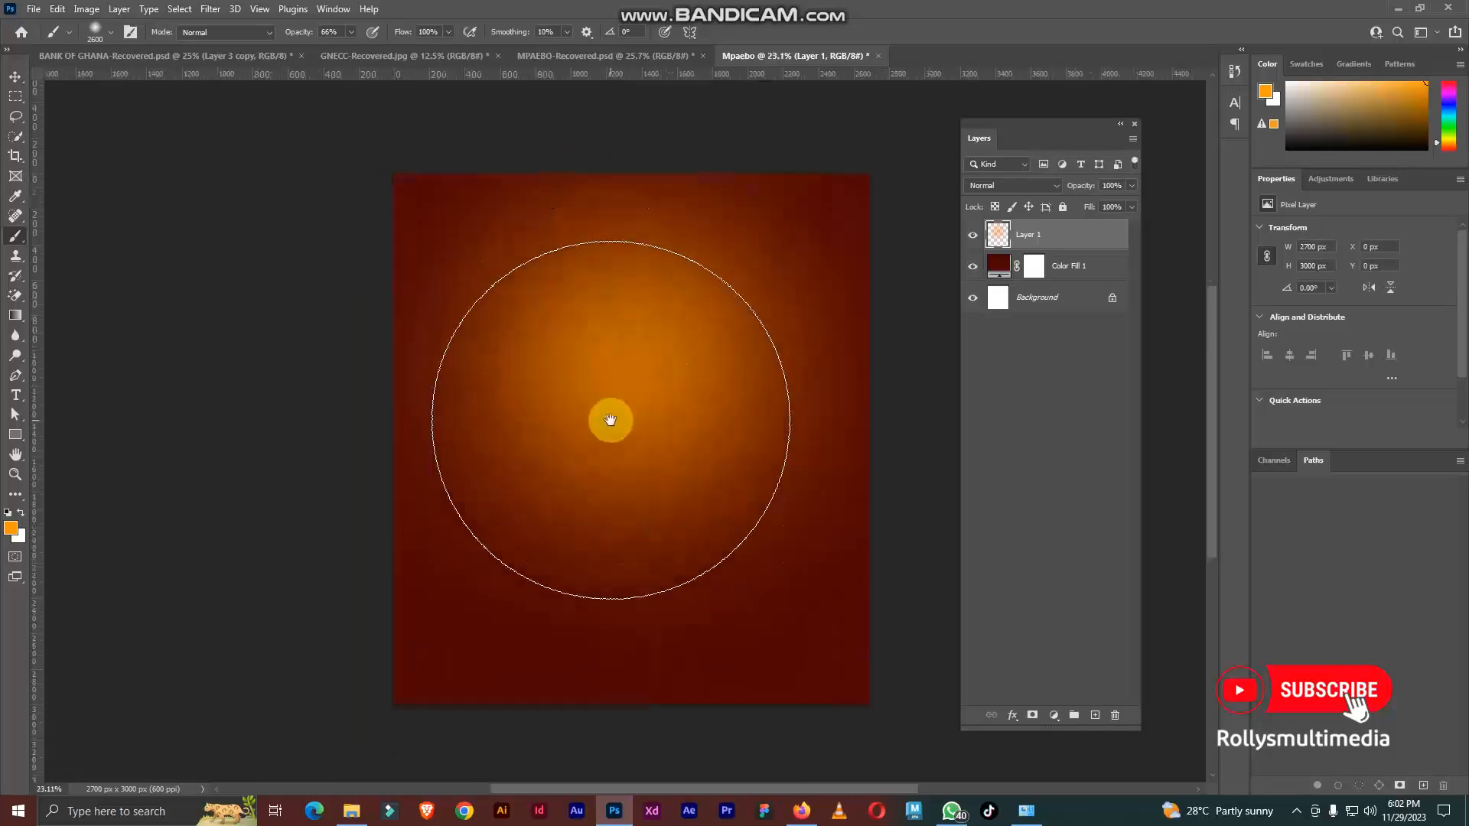
pyautogui.click(9, 77)
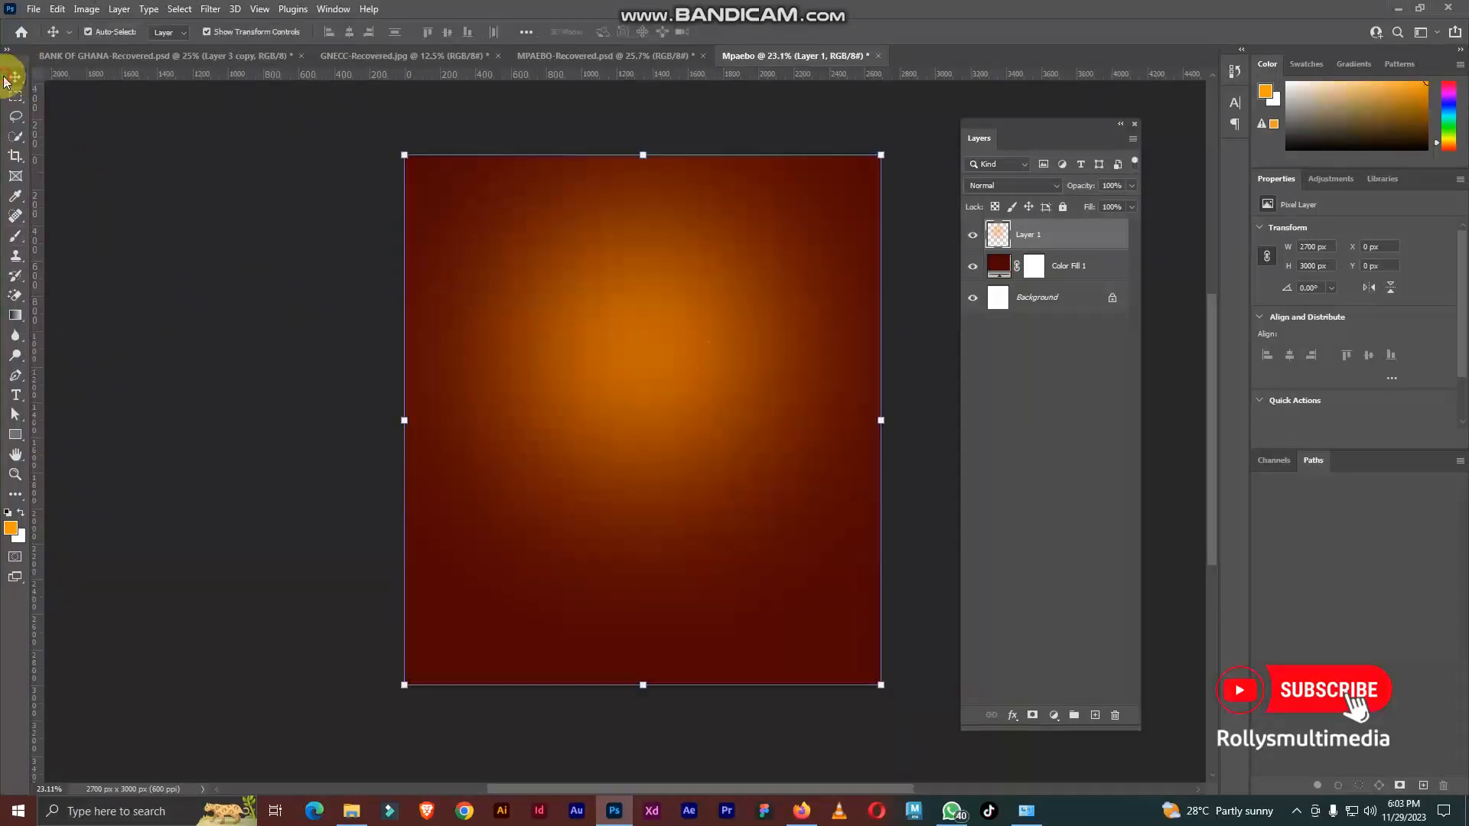
# Step: Place the open Bible and clasped hands image from the Downloads folder into the Mpaebo document and rasterize its layer
pyautogui.click(621, 55)
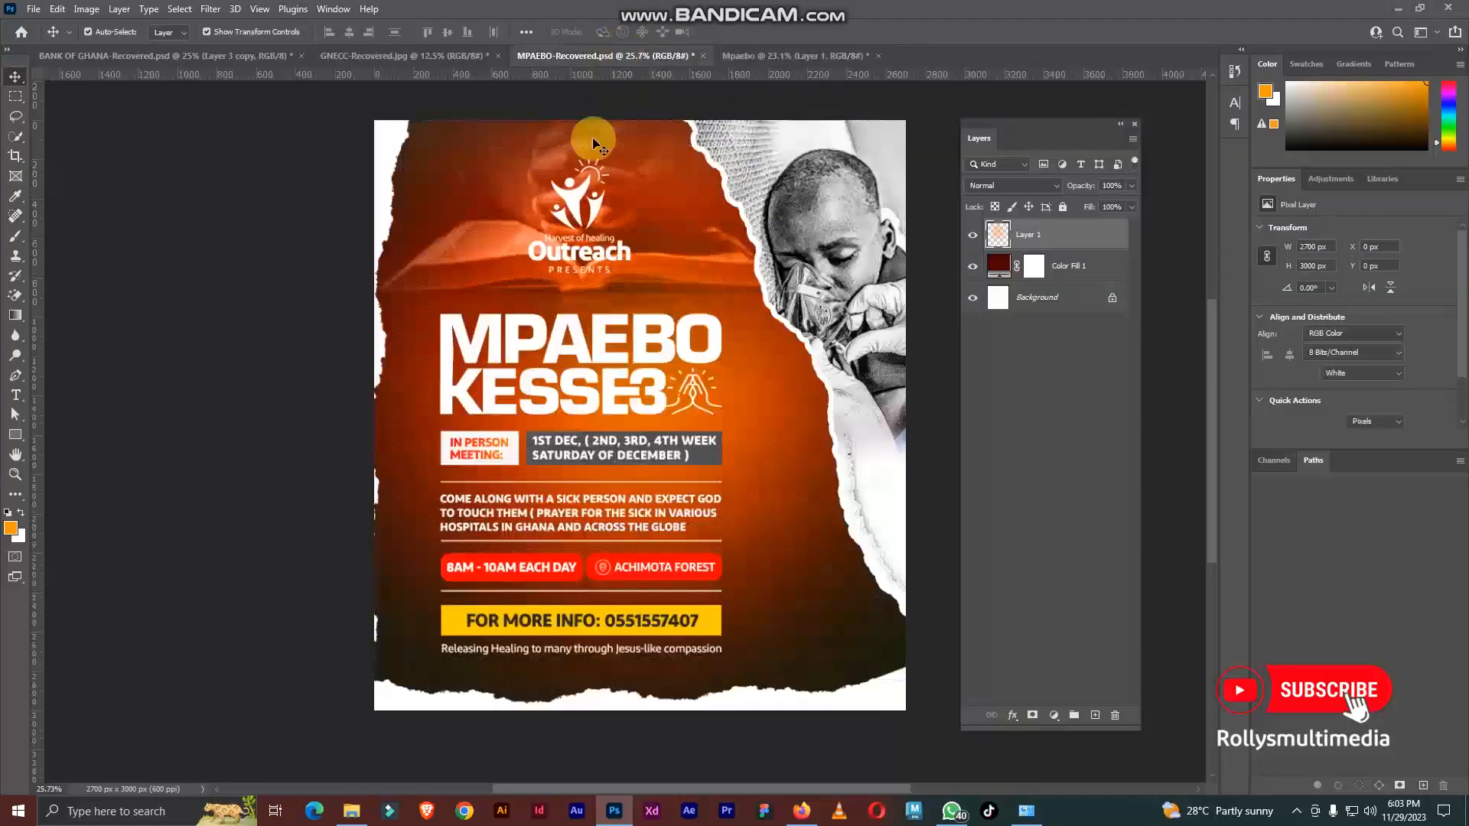
pyautogui.scroll(5, 724, 270)
pyautogui.scroll(-2, 725, 269)
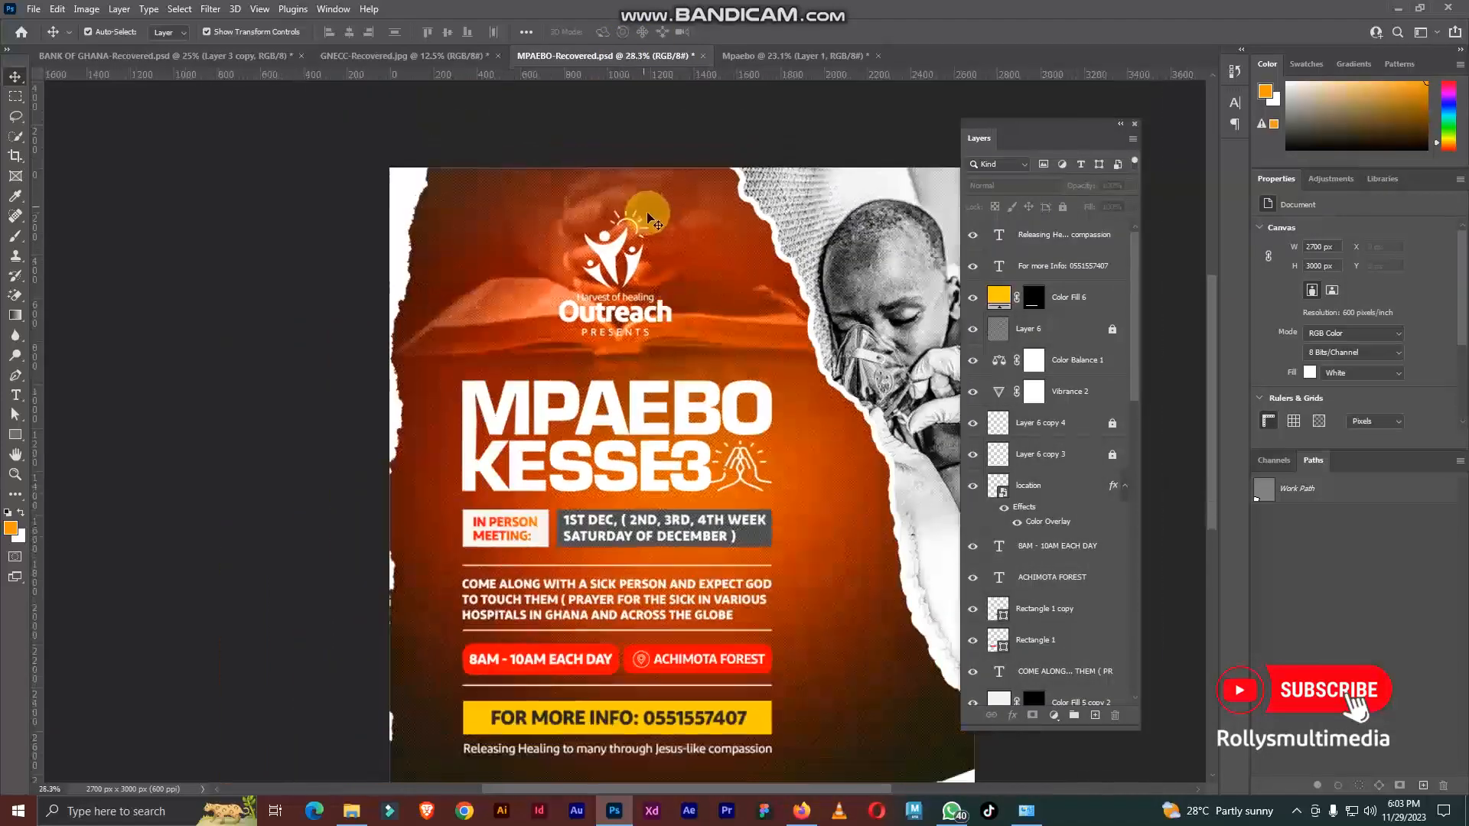
pyautogui.click(765, 56)
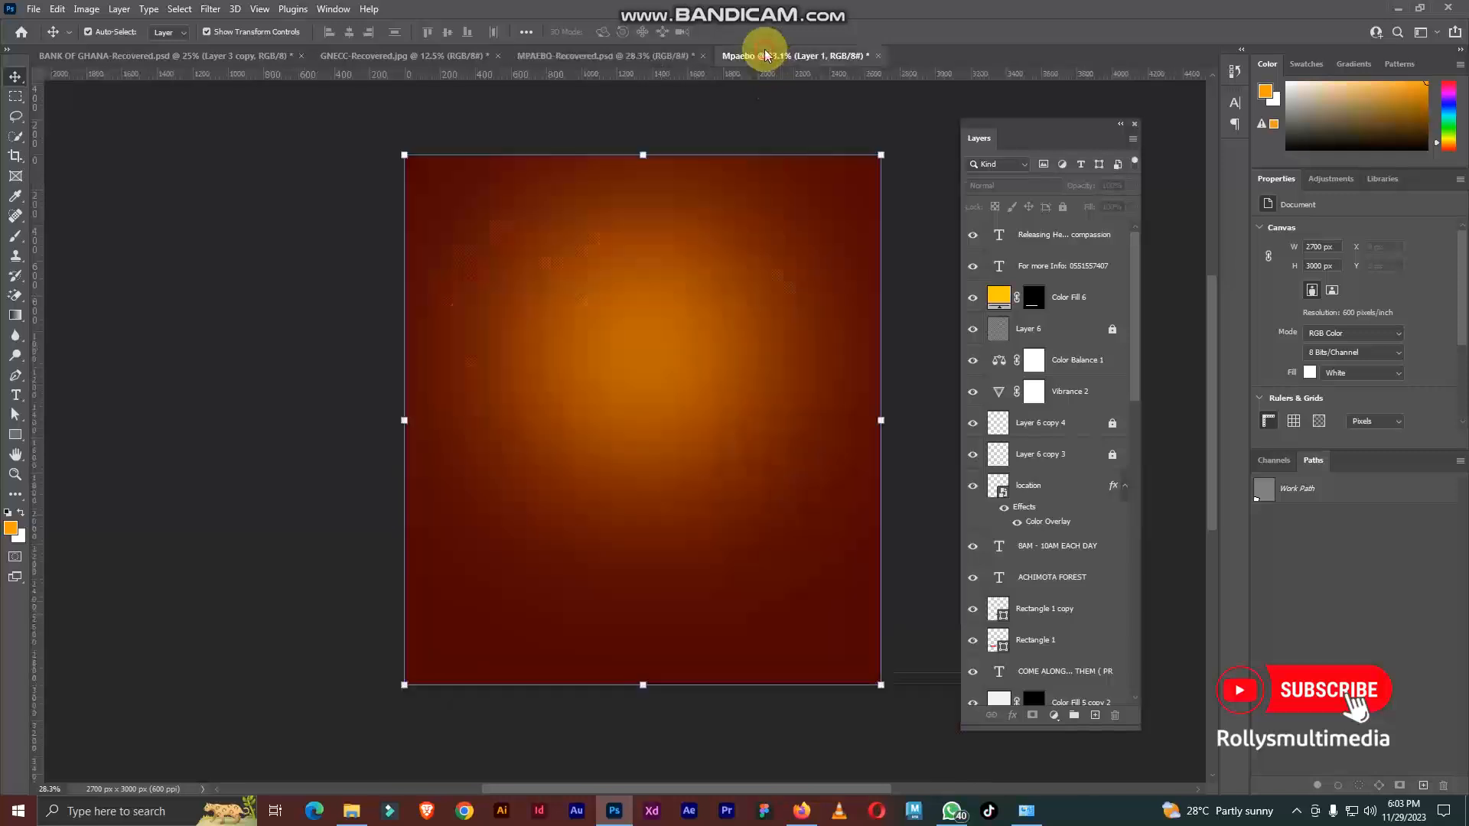
pyautogui.click(351, 811)
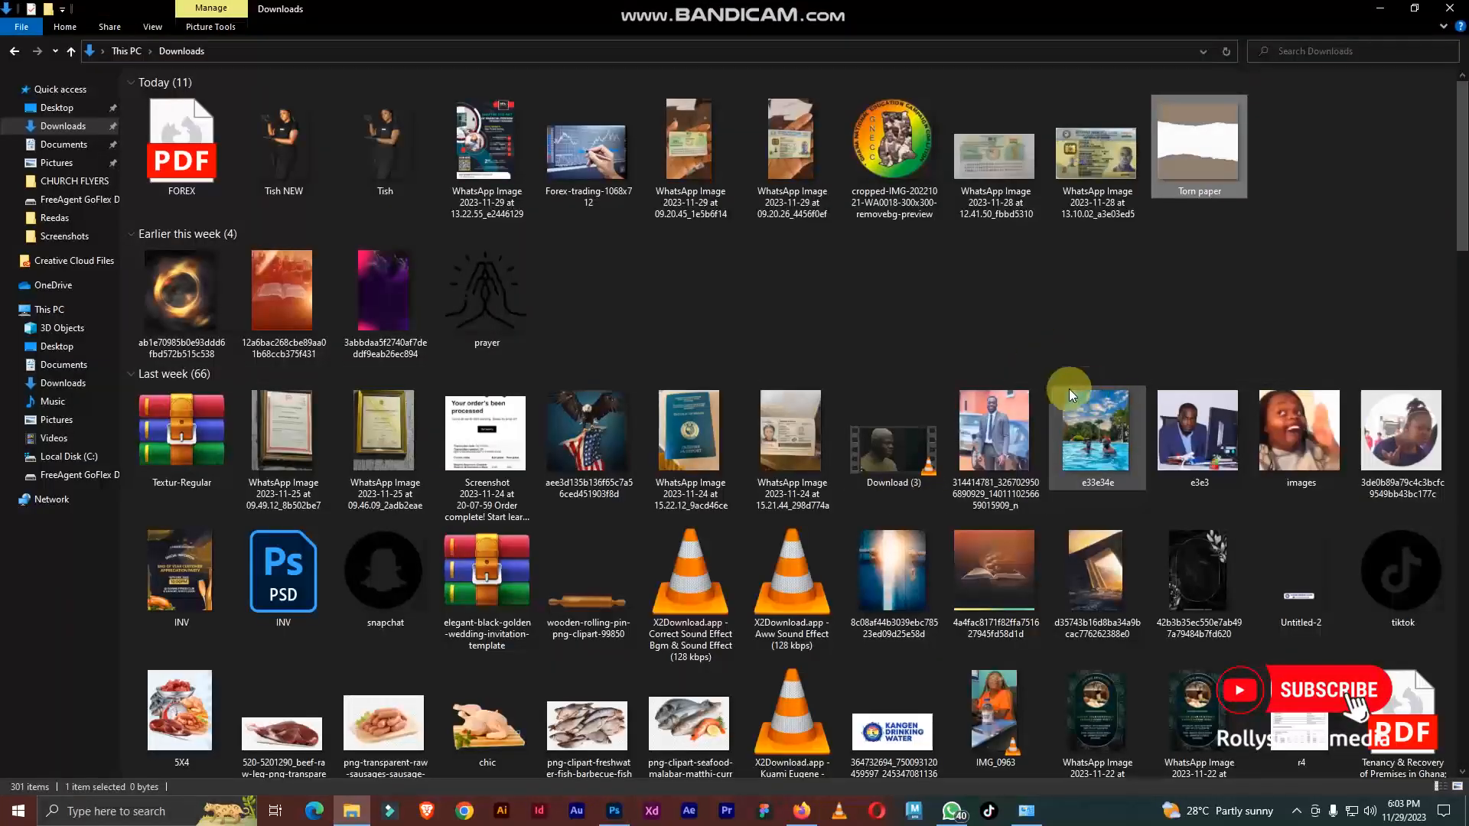
pyautogui.moveTo(1004, 560); pyautogui.dragTo(663, 388)
pyautogui.press('Return')
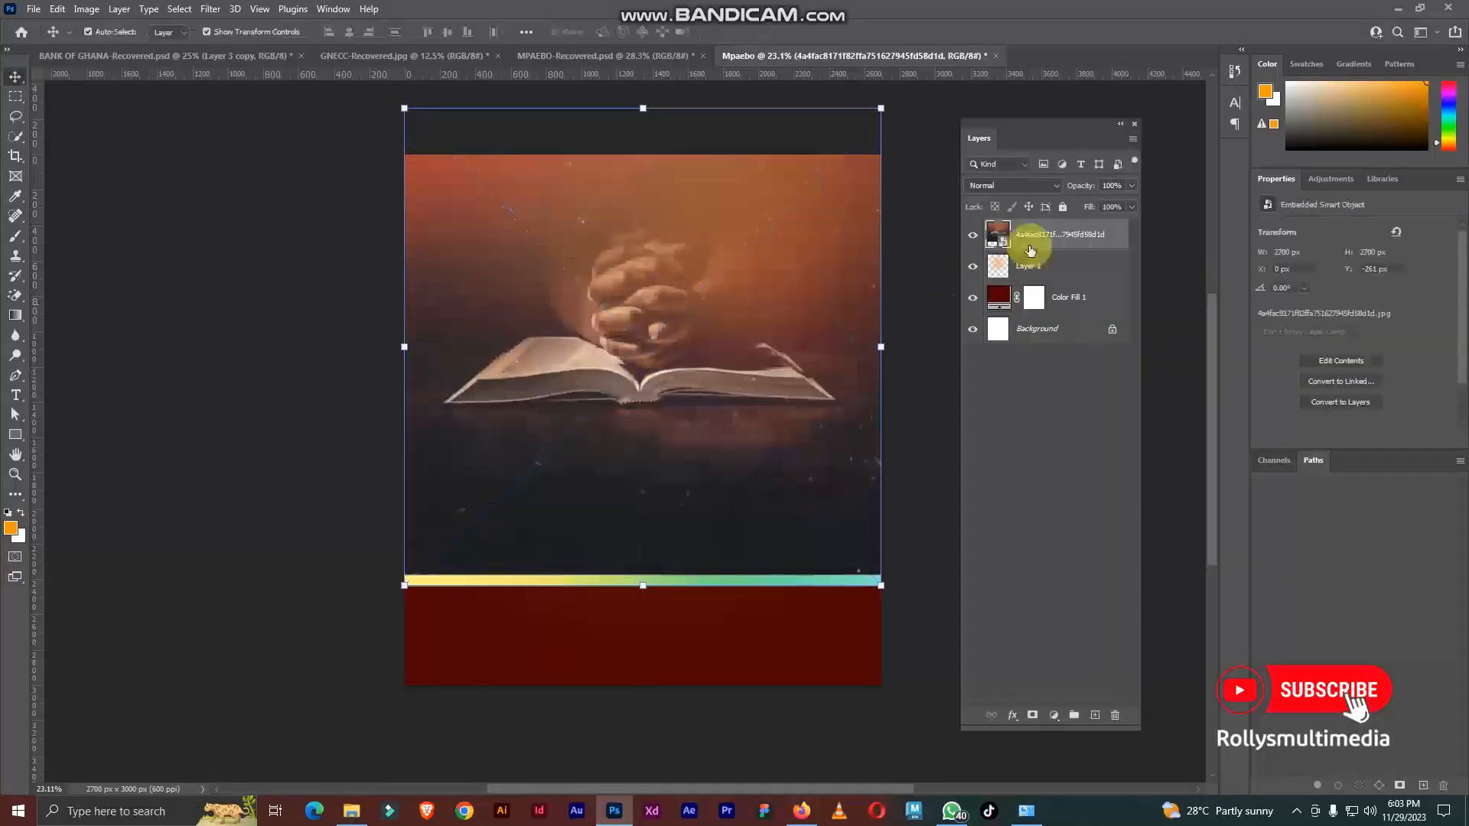
pyautogui.rightClick(1074, 237)
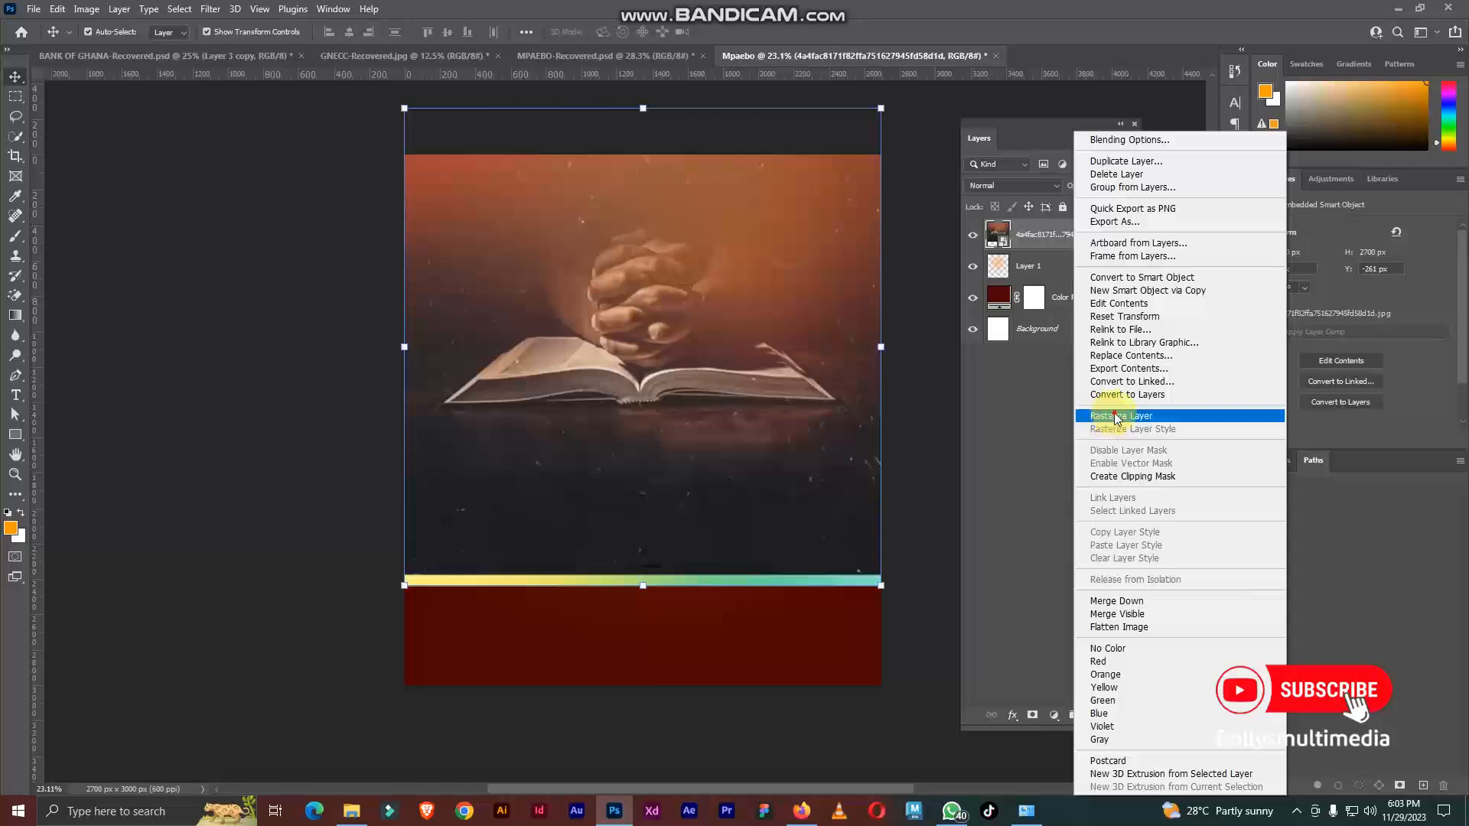
pyautogui.click(1116, 417)
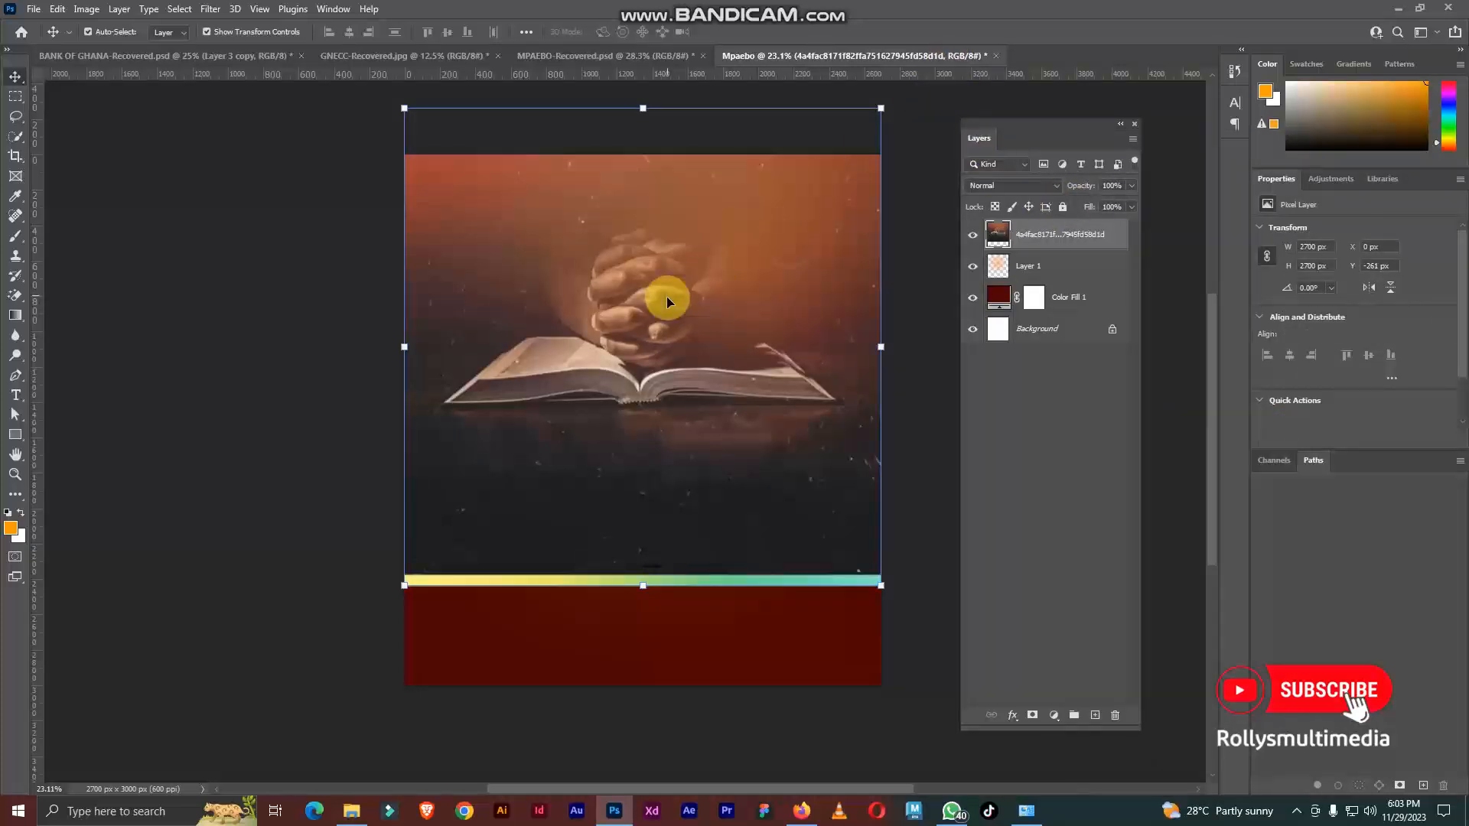
# Step: Set the Bible image layer's blend mode to Soft Light
pyautogui.scroll(3, 666, 297)
pyautogui.scroll(-3, 665, 309)
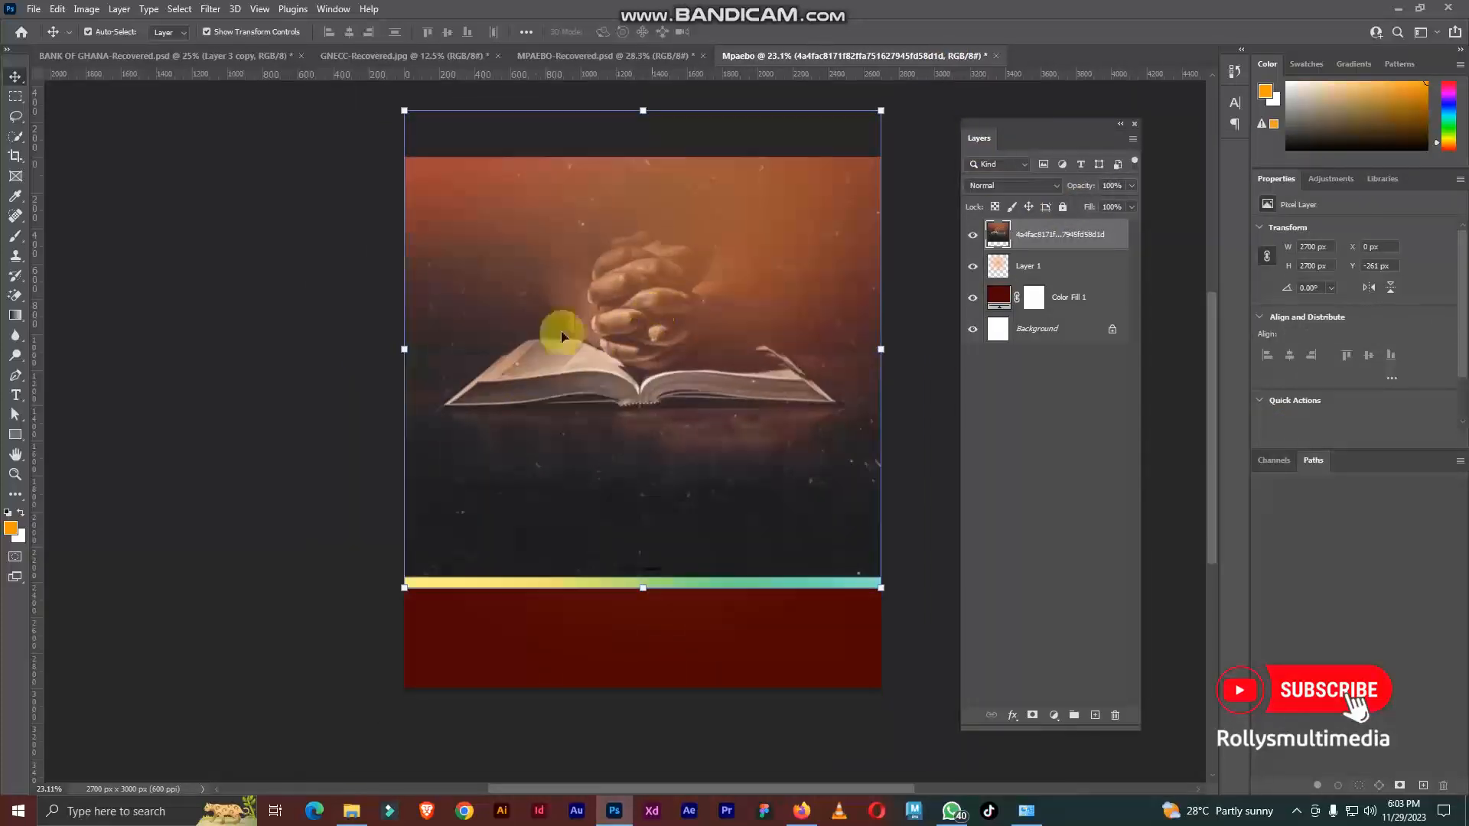
pyautogui.click(980, 190)
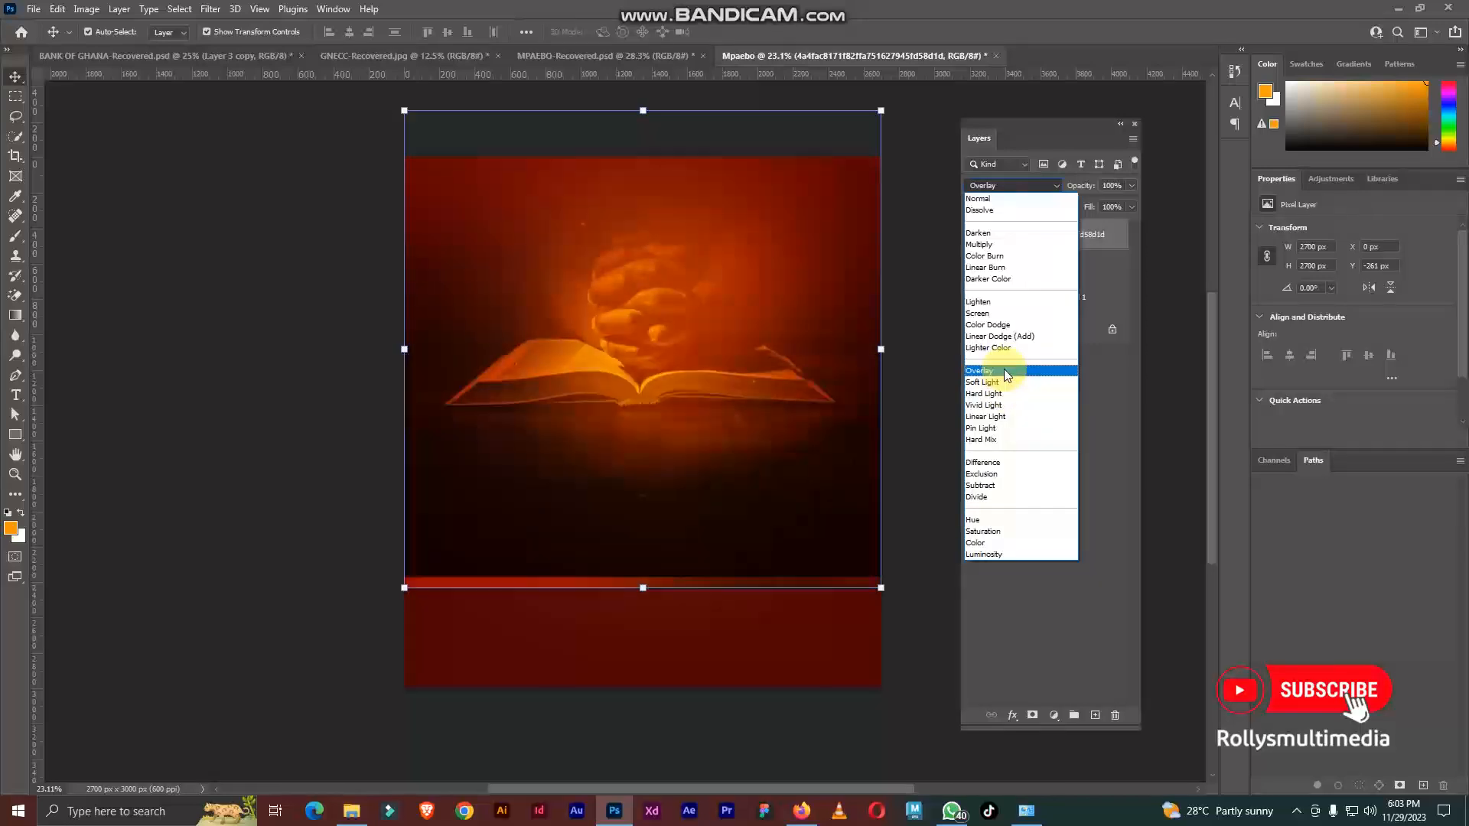
pyautogui.click(1002, 383)
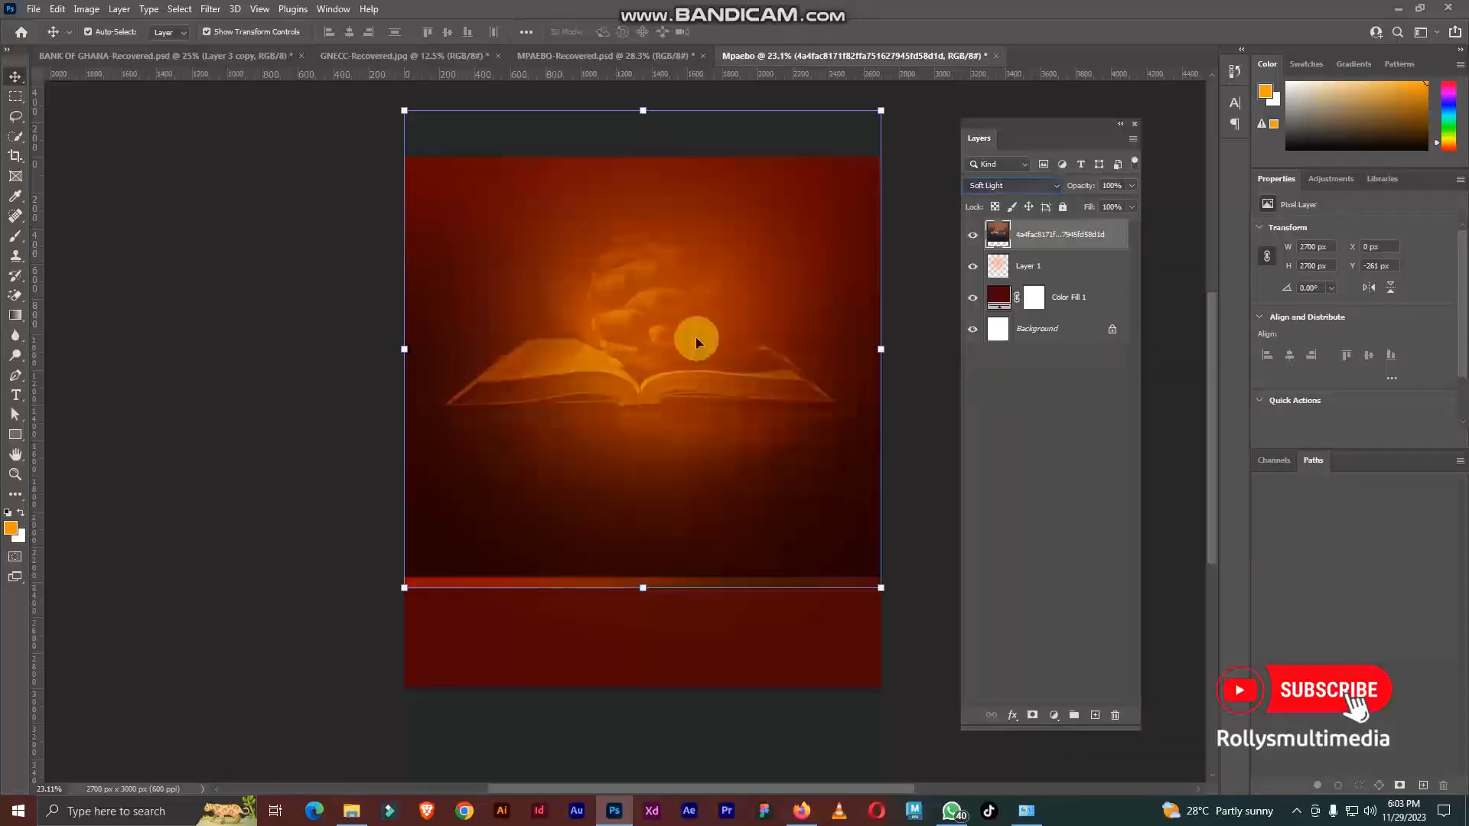
# Step: Move the Bible image up and left on the canvas, and scale it down to about 2470 x 2471 px
pyautogui.moveTo(682, 374); pyautogui.dragTo(629, 334)
pyautogui.hotkey('ctrl', 't')
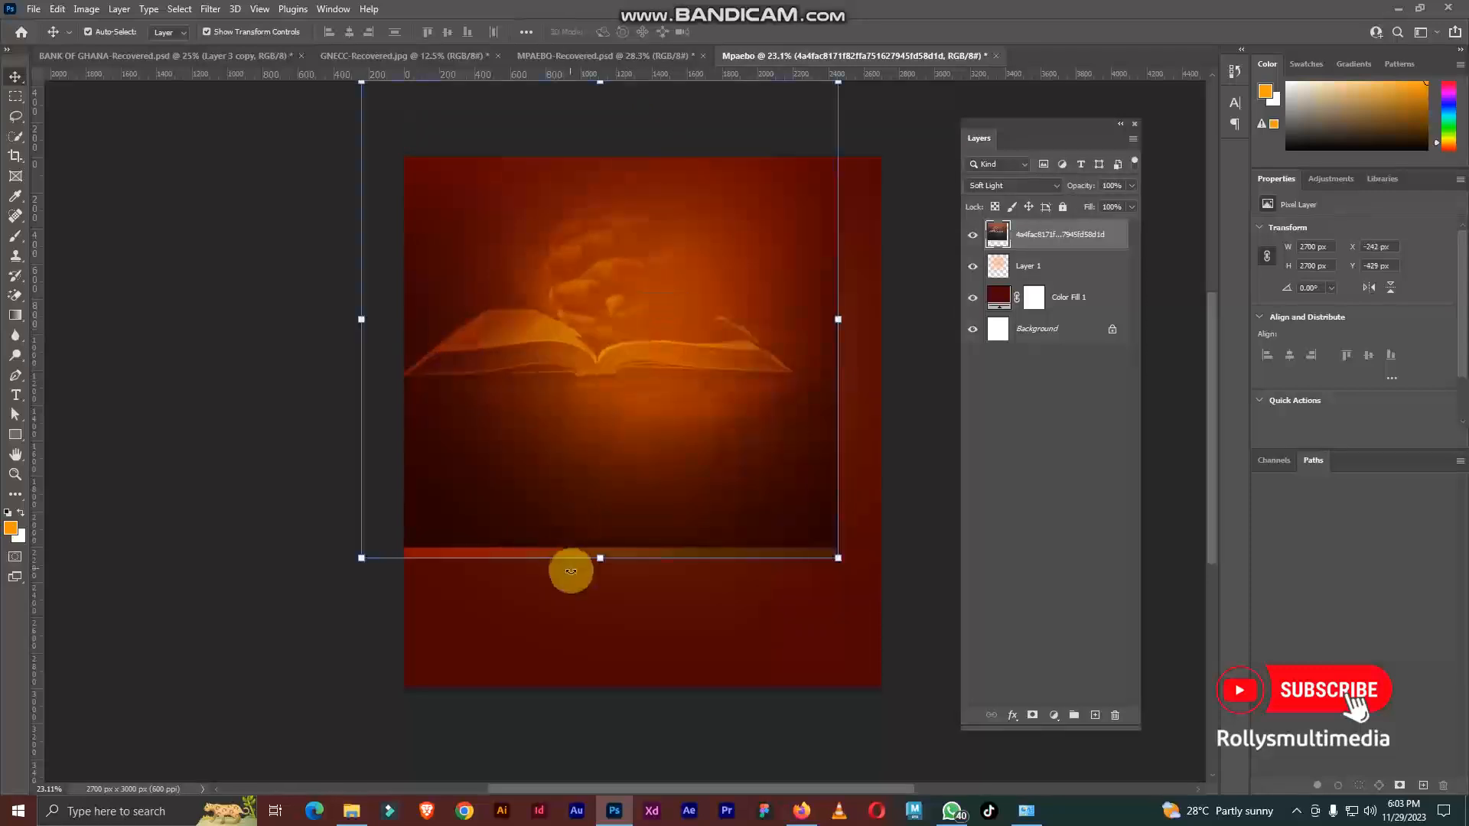
pyautogui.moveTo(600, 558); pyautogui.dragTo(600, 518)
pyautogui.press('Return')
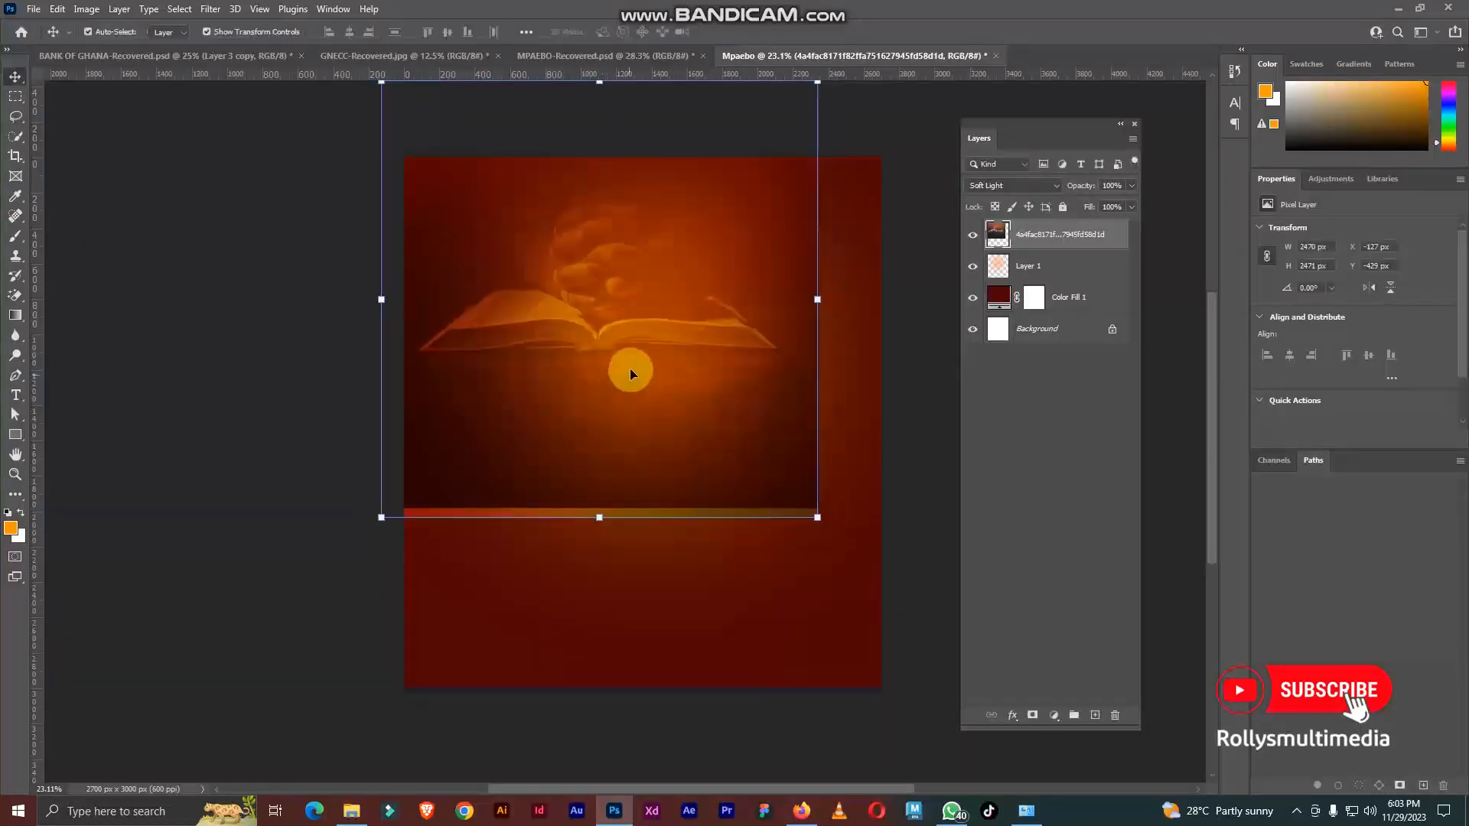
pyautogui.click(939, 505)
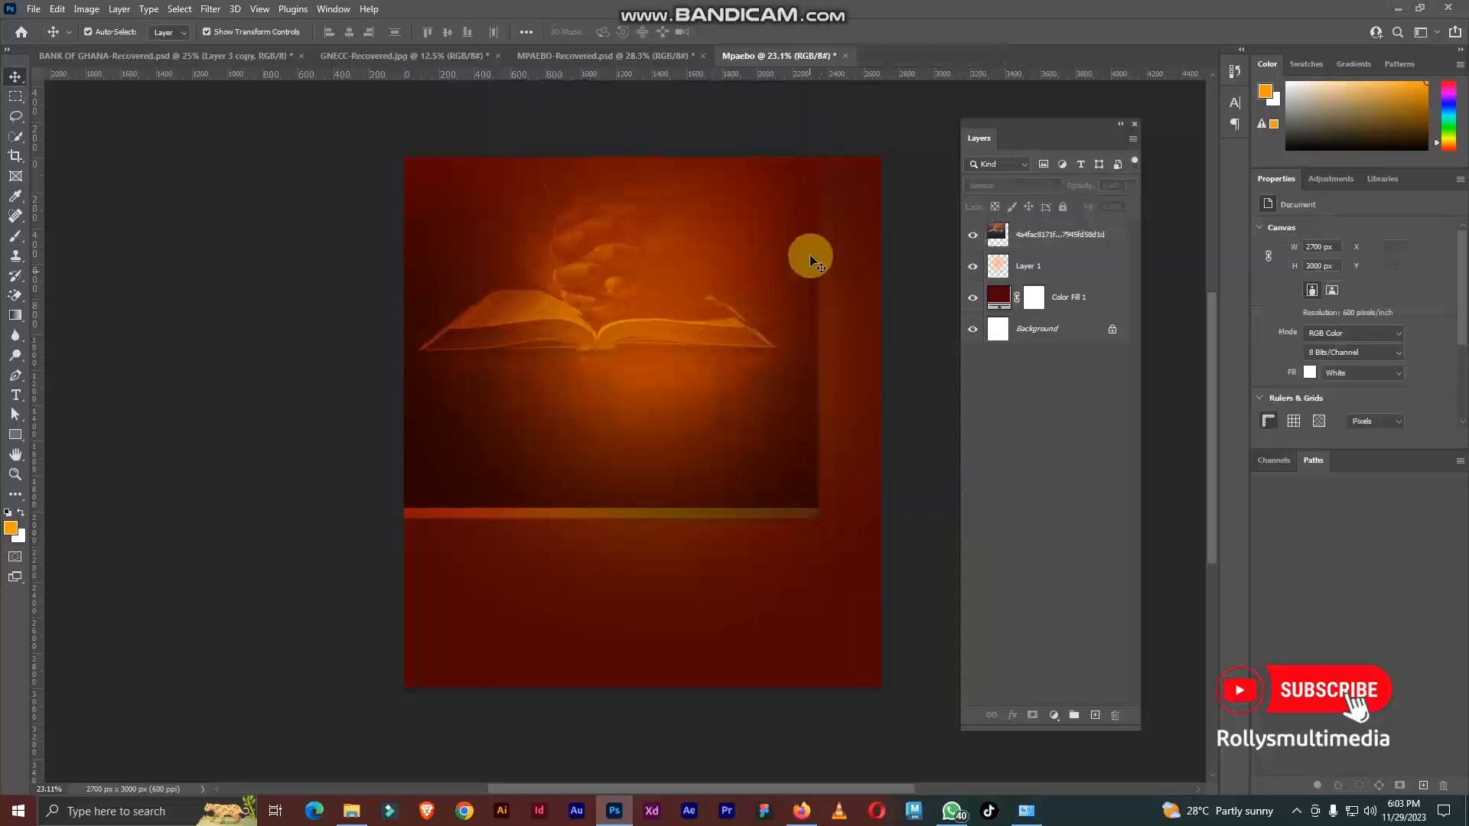
# Step: Fade out the Bible image's hard lower and right edges with a soft 1700 px Eraser at 100% opacity
pyautogui.scroll(2, 809, 254)
pyautogui.click(594, 465)
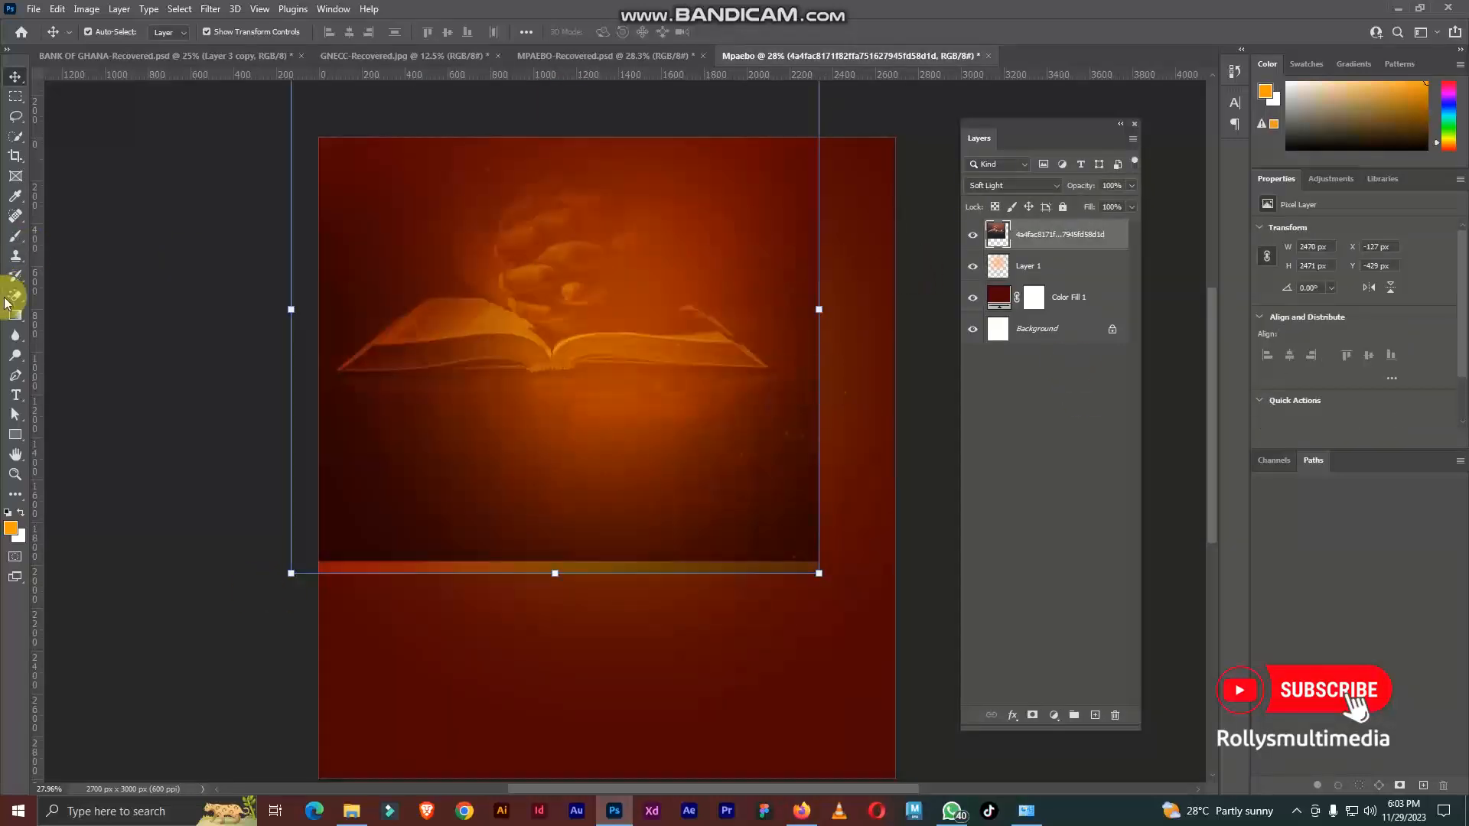
pyautogui.moveTo(15, 296); pyautogui.dragTo(94, 303)
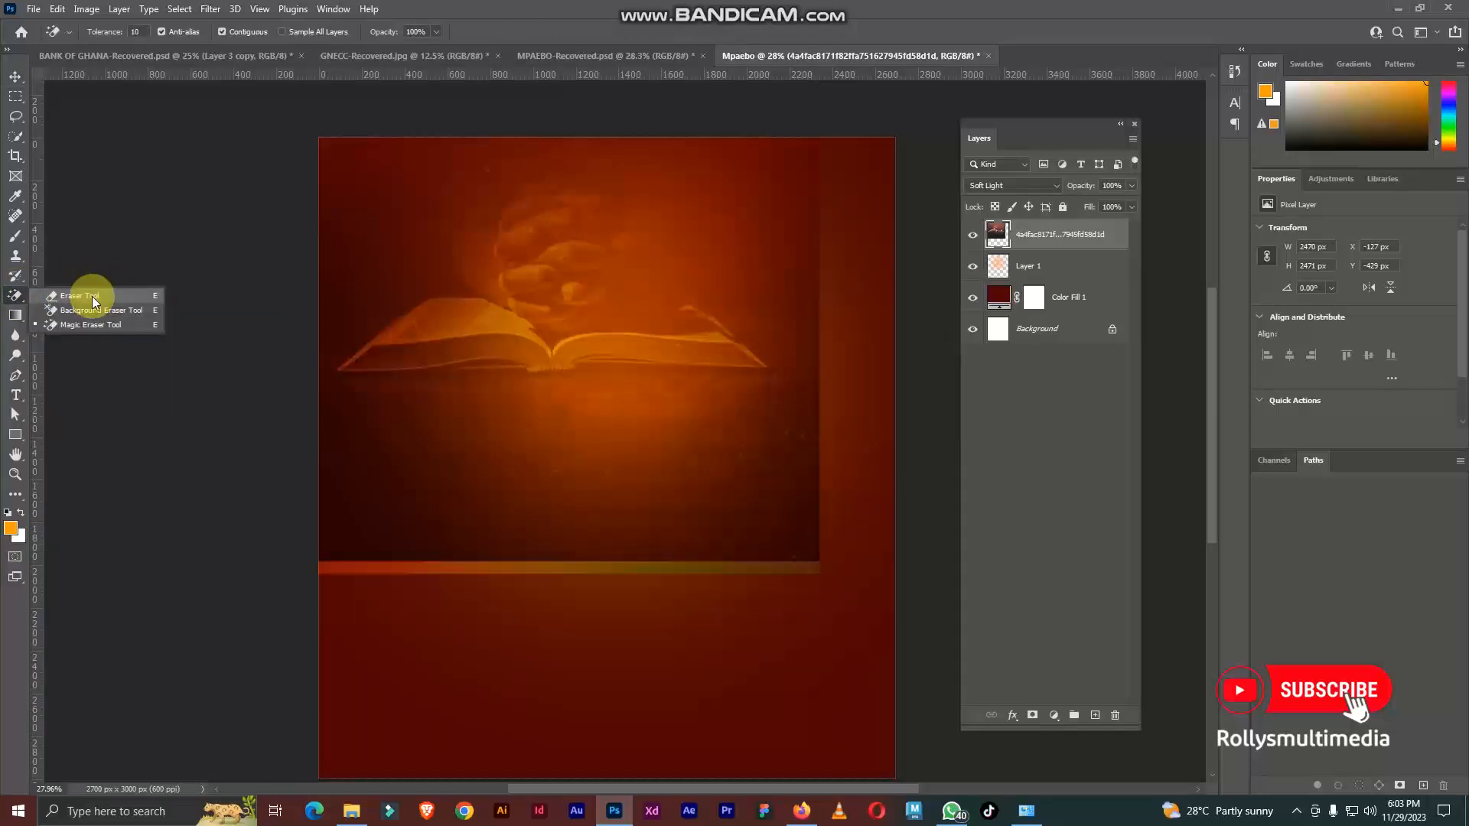
pyautogui.click(92, 298)
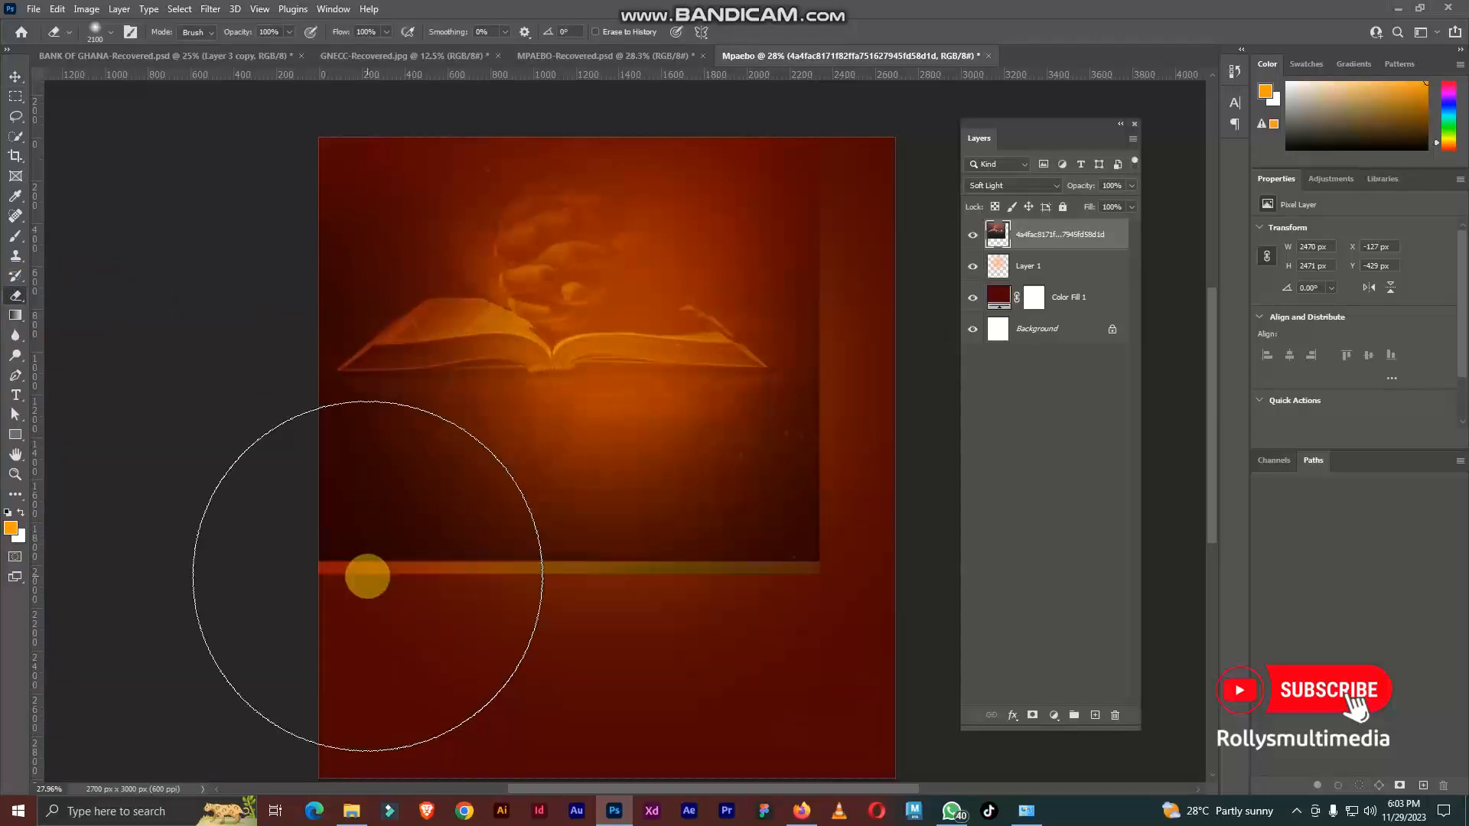
pyautogui.press('[')
pyautogui.press('[')
pyautogui.press('[')
pyautogui.scroll(-2, 414, 500)
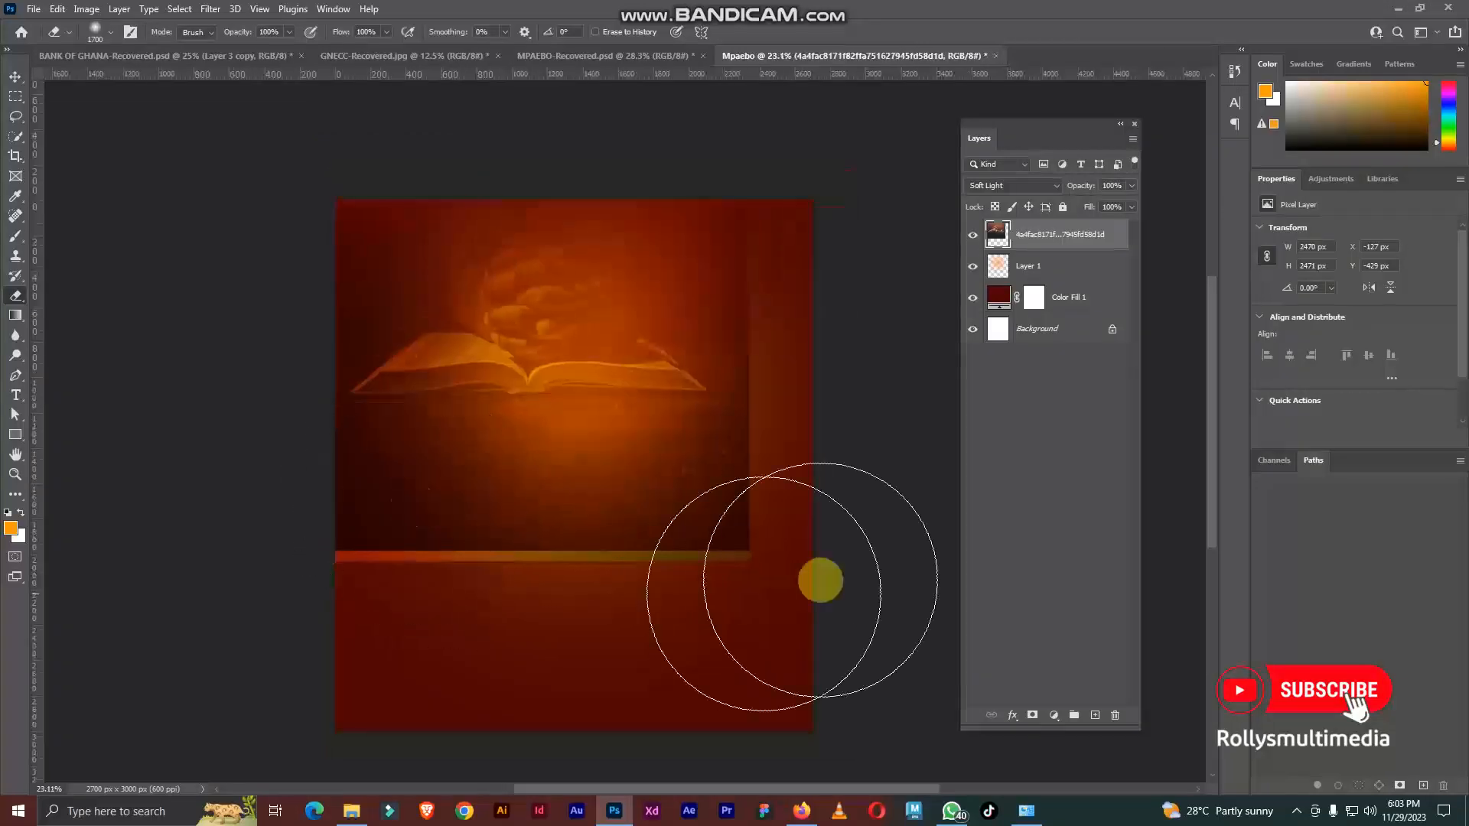
pyautogui.scroll(5, 800, 580)
pyautogui.scroll(-2, 765, 546)
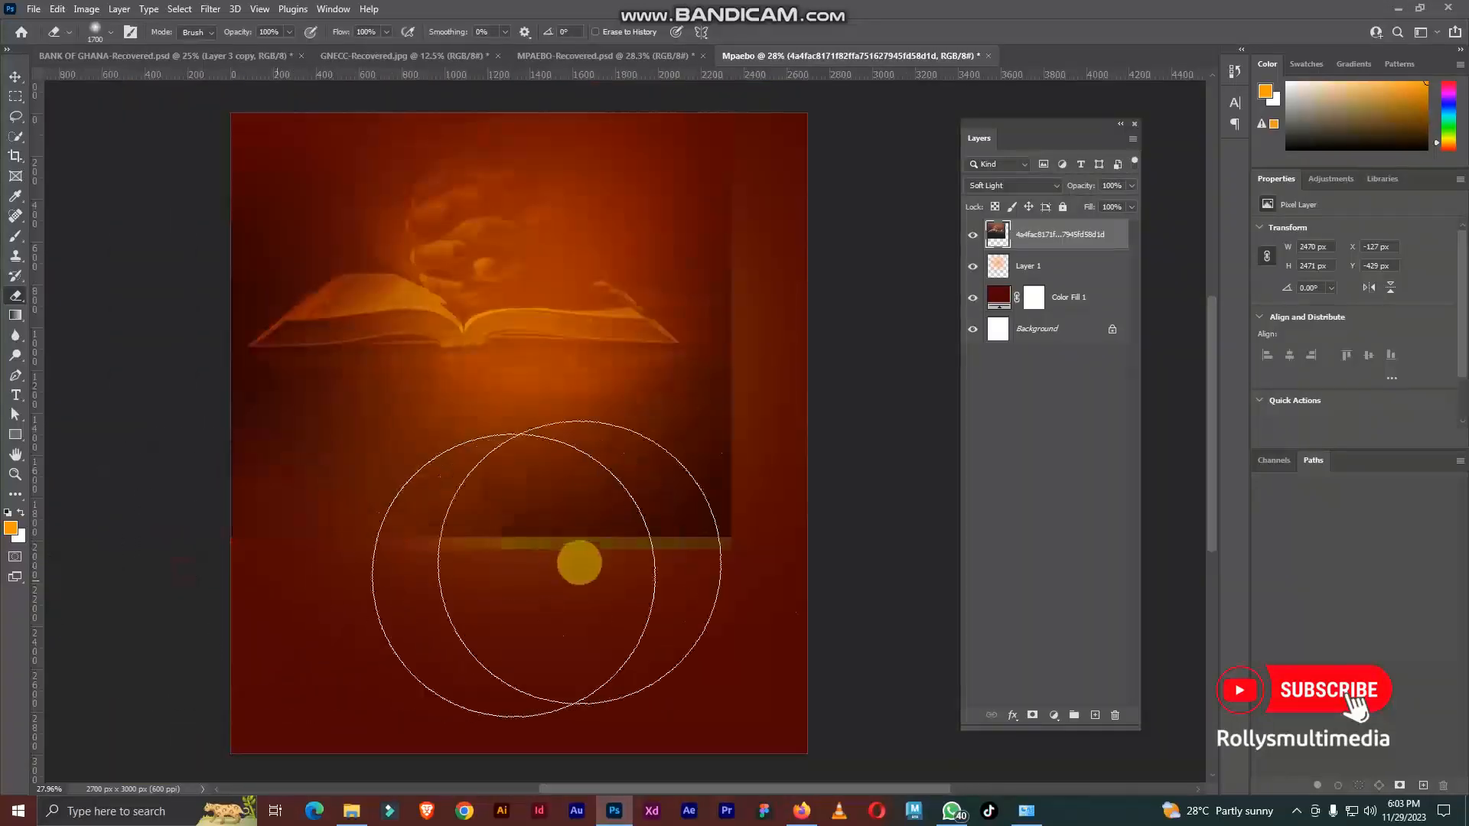
pyautogui.moveTo(784, 384); pyautogui.dragTo(794, 131)
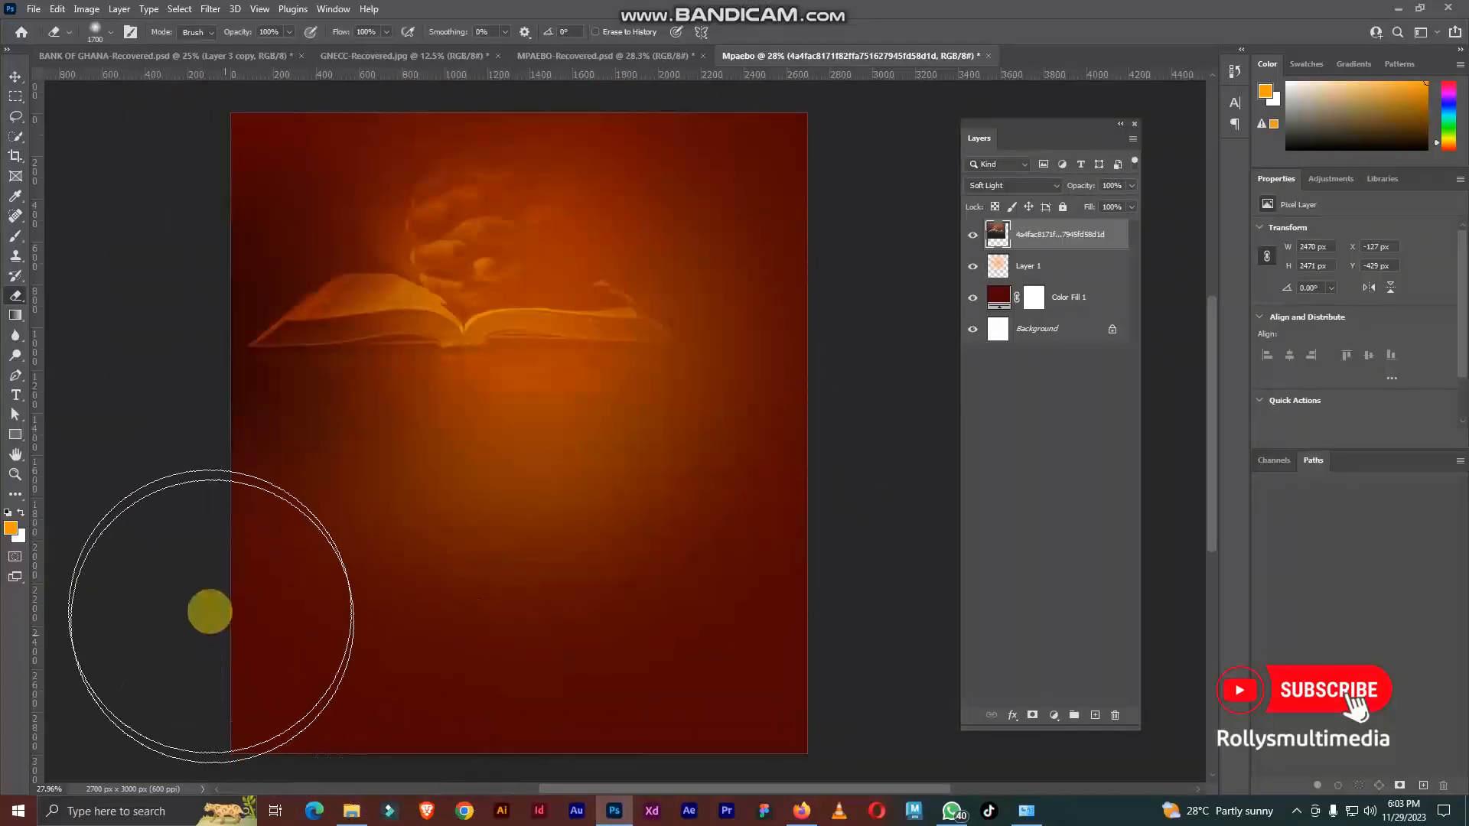
pyautogui.moveTo(203, 584)
pyautogui.mouseDown()
pyautogui.moveTo(565, 603)
pyautogui.moveTo(835, 553)
pyautogui.mouseUp()
pyautogui.scroll(-2, 880, 430)
pyautogui.scroll(2, 597, 322)
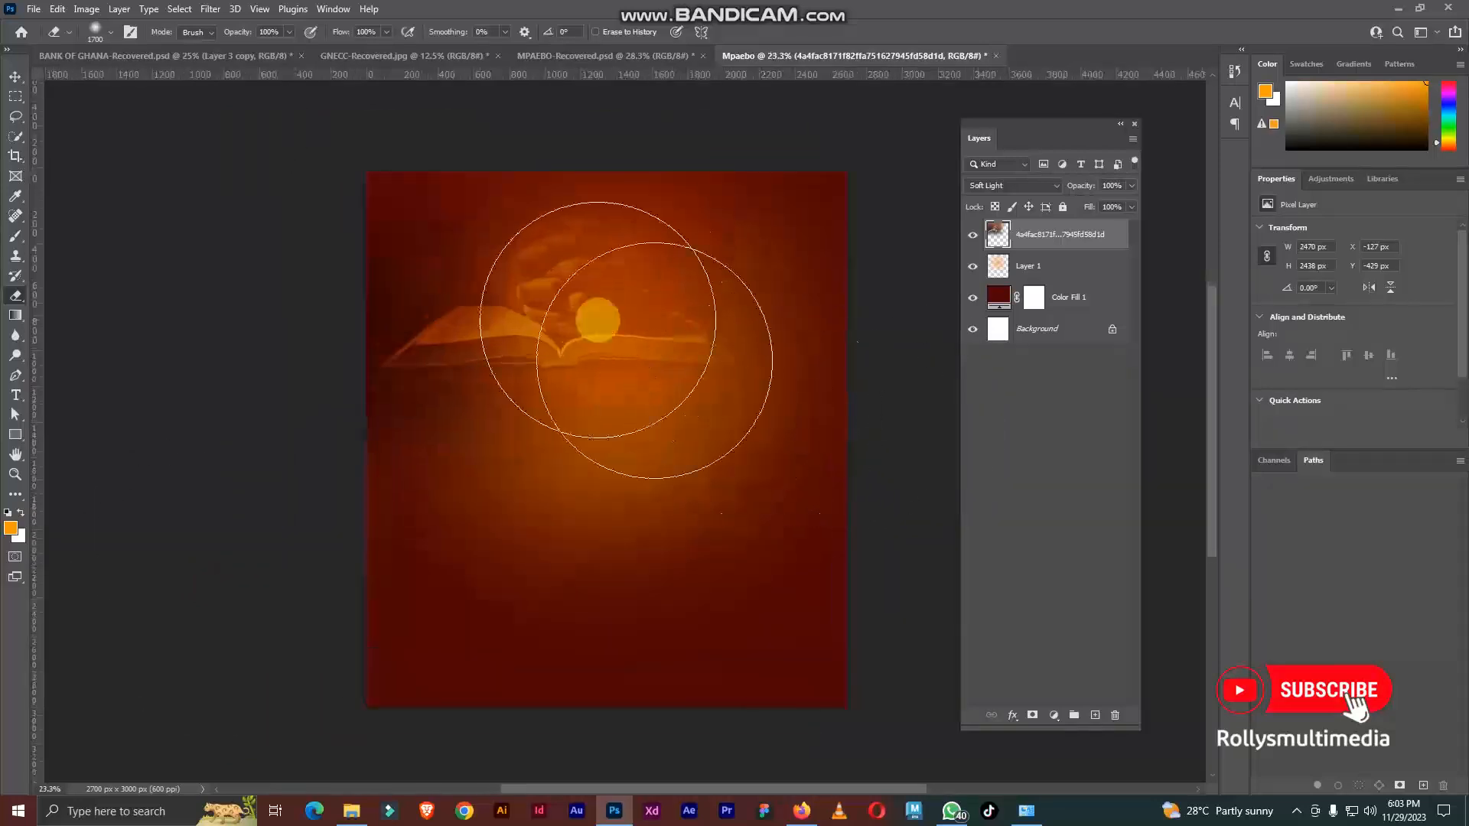
# Step: Make another Eraser pass over the Bible image's lower and right sides to soften its remaining edges
pyautogui.click(15, 76)
pyautogui.scroll(-2, 536, 268)
pyautogui.scroll(1, 545, 277)
pyautogui.click(15, 295)
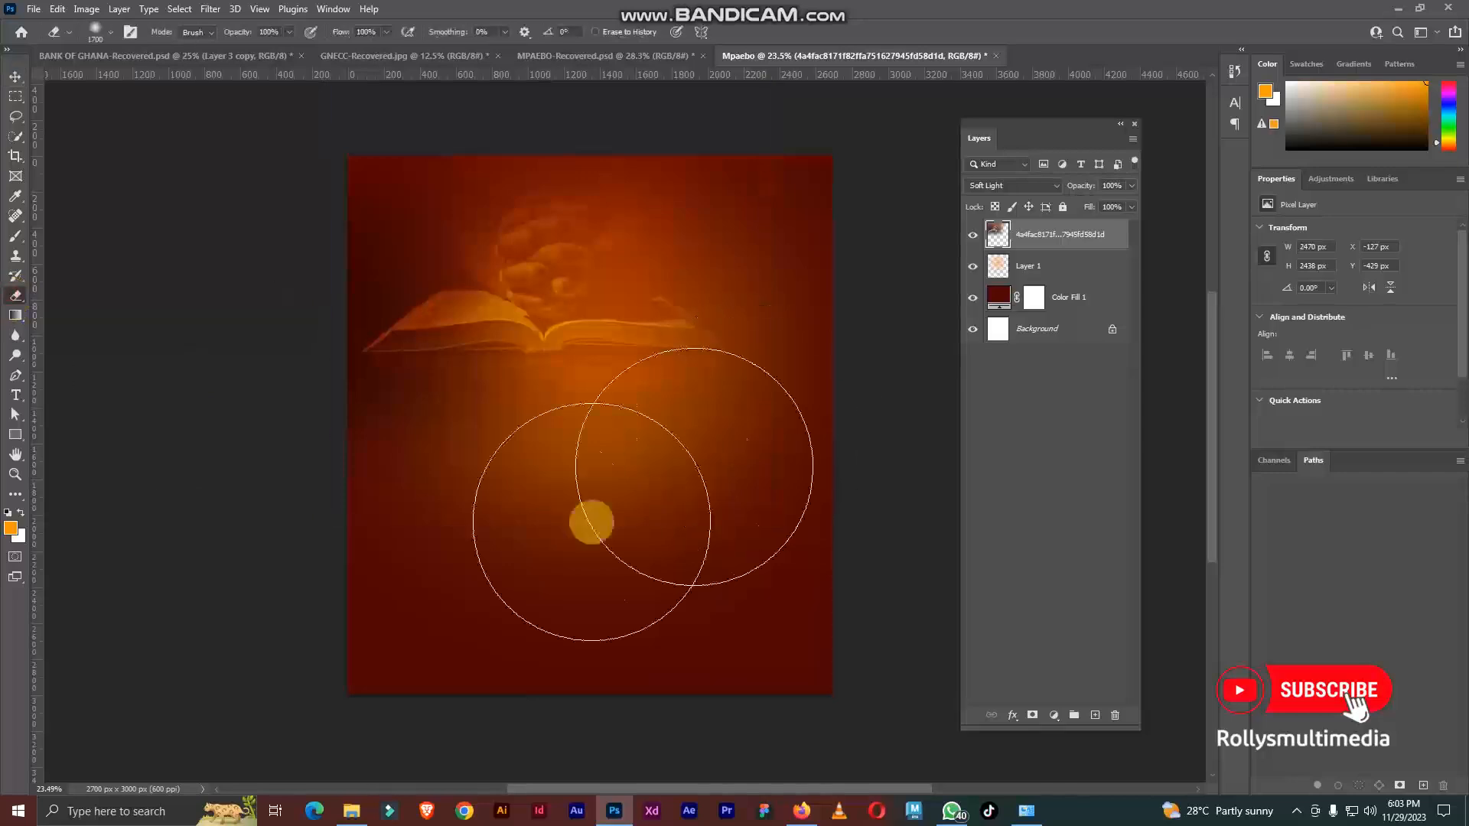
pyautogui.moveTo(824, 409)
pyautogui.mouseDown()
pyautogui.moveTo(430, 453)
pyautogui.moveTo(33, 98)
pyautogui.mouseUp()
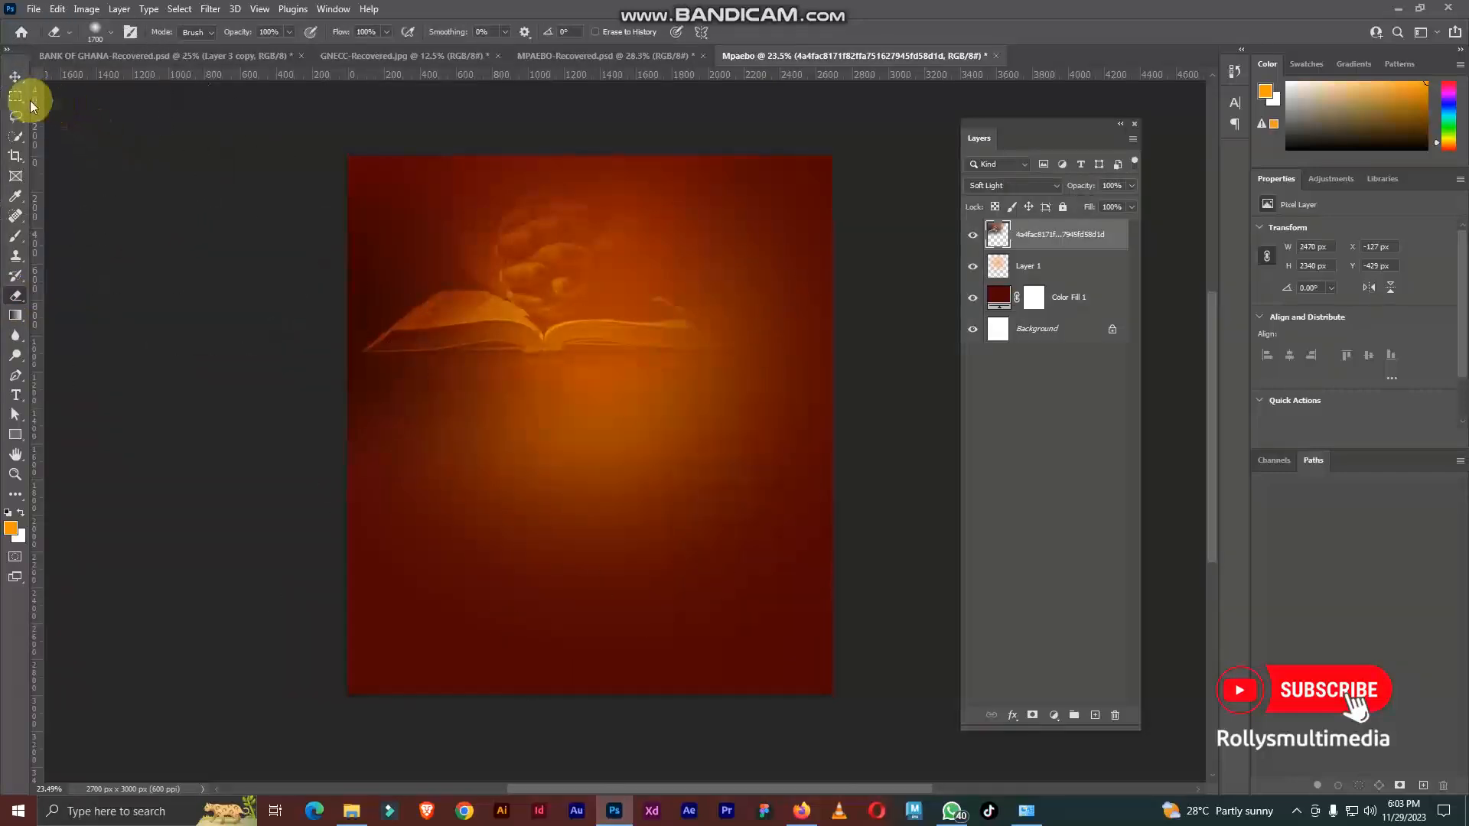
pyautogui.click(14, 78)
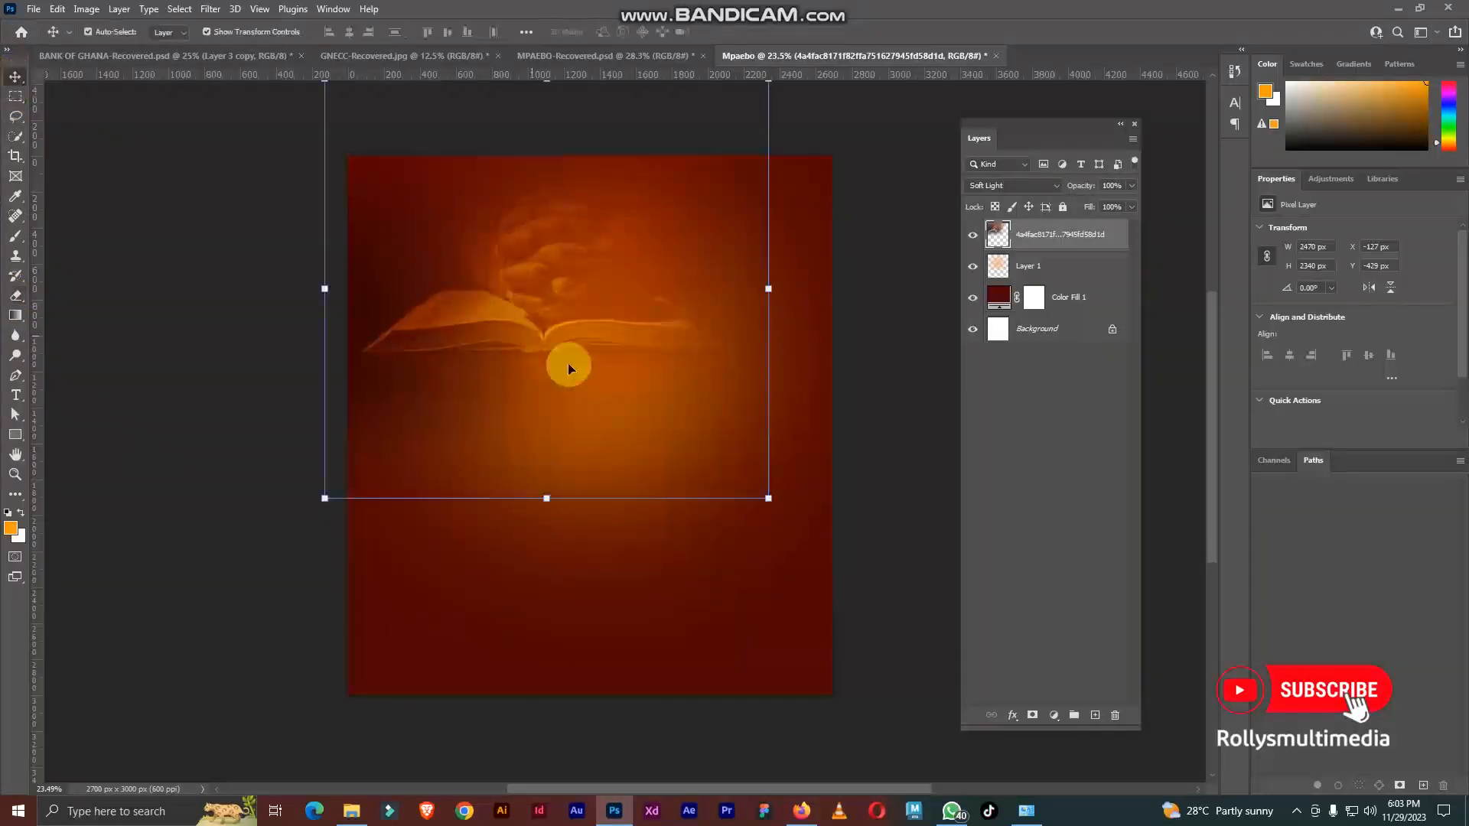
# Step: Move the orange glow on Layer 1 up and left behind the book, centring it at about X 1180, Y 1151 px
pyautogui.click(1045, 264)
pyautogui.moveTo(700, 442); pyautogui.dragTo(669, 380)
pyautogui.press('Return')
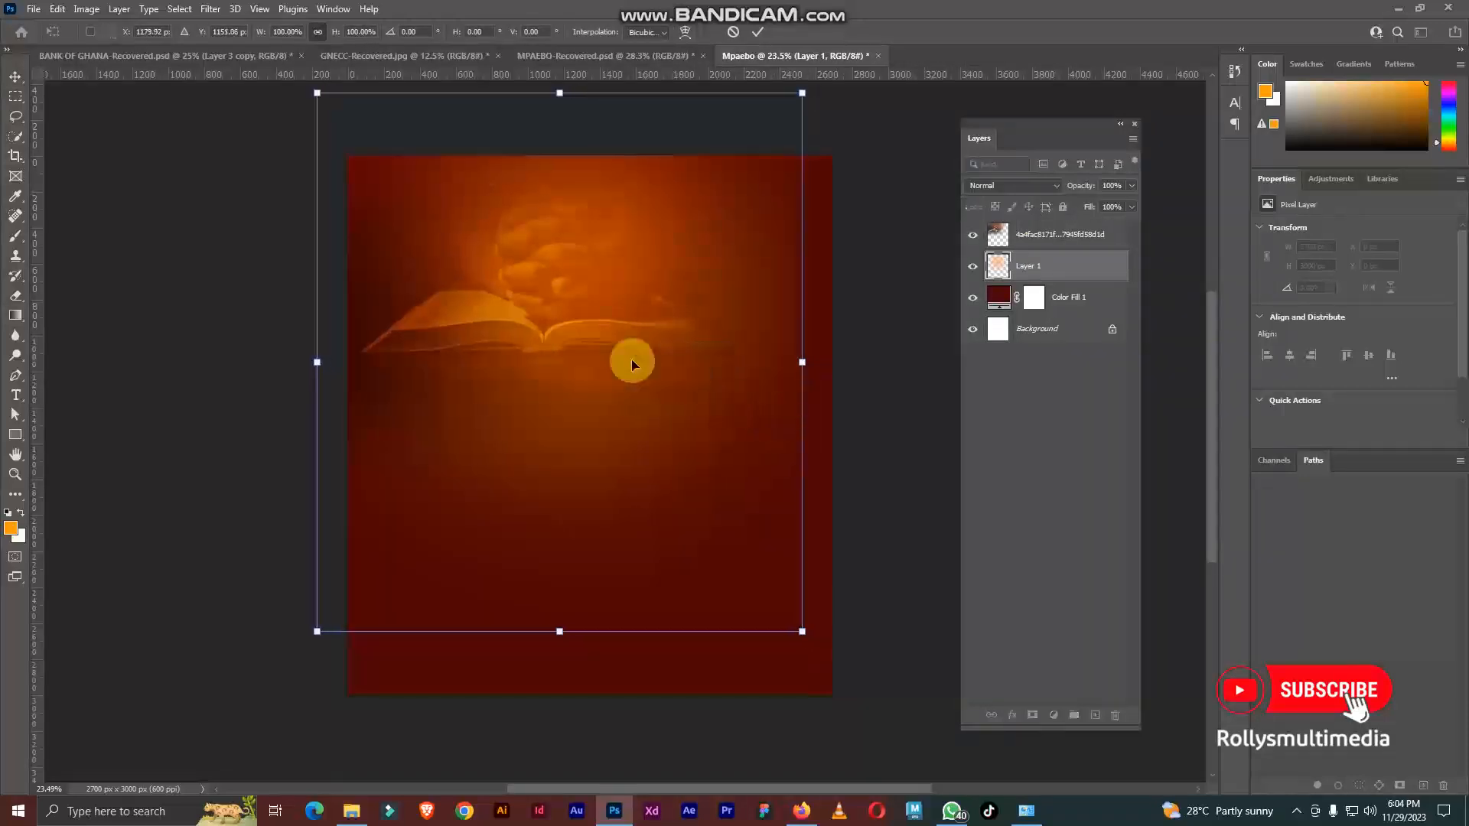
pyautogui.click(885, 404)
pyautogui.scroll(2, 783, 401)
pyautogui.scroll(3, 786, 403)
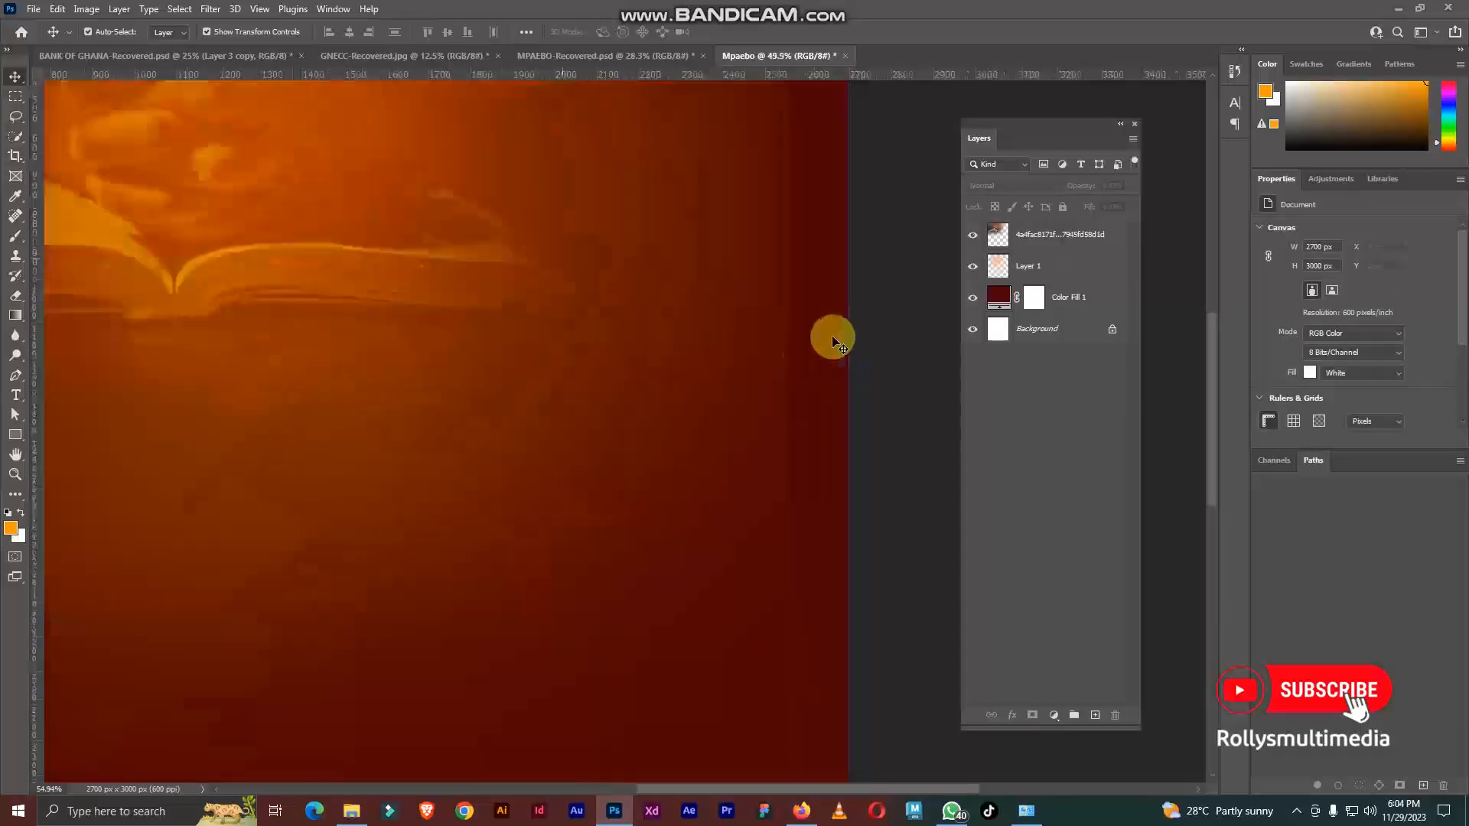
pyautogui.scroll(-2, 797, 342)
pyautogui.click(749, 380)
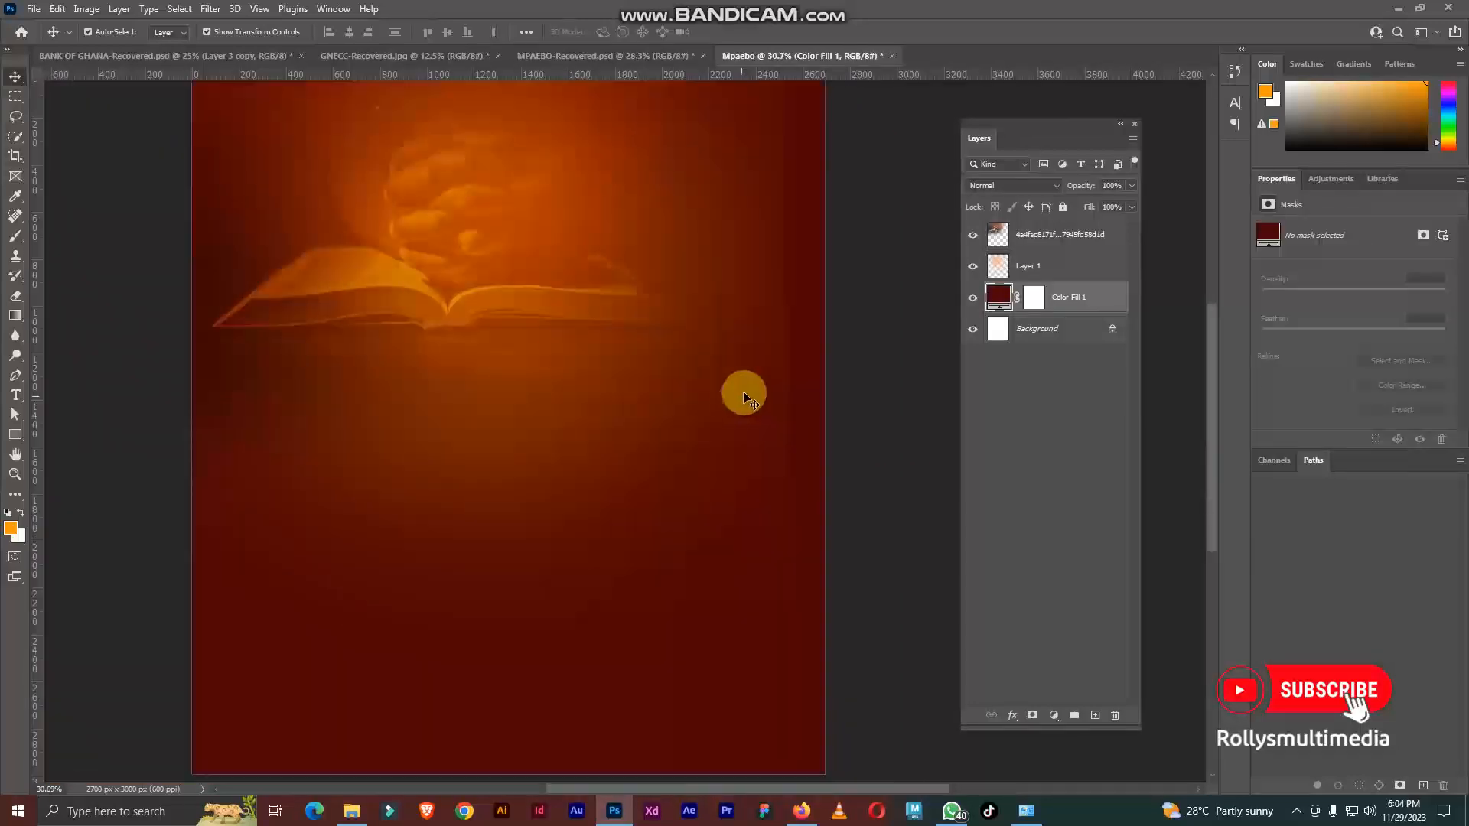
pyautogui.scroll(-2, 741, 396)
pyautogui.click(719, 343)
pyautogui.click(824, 283)
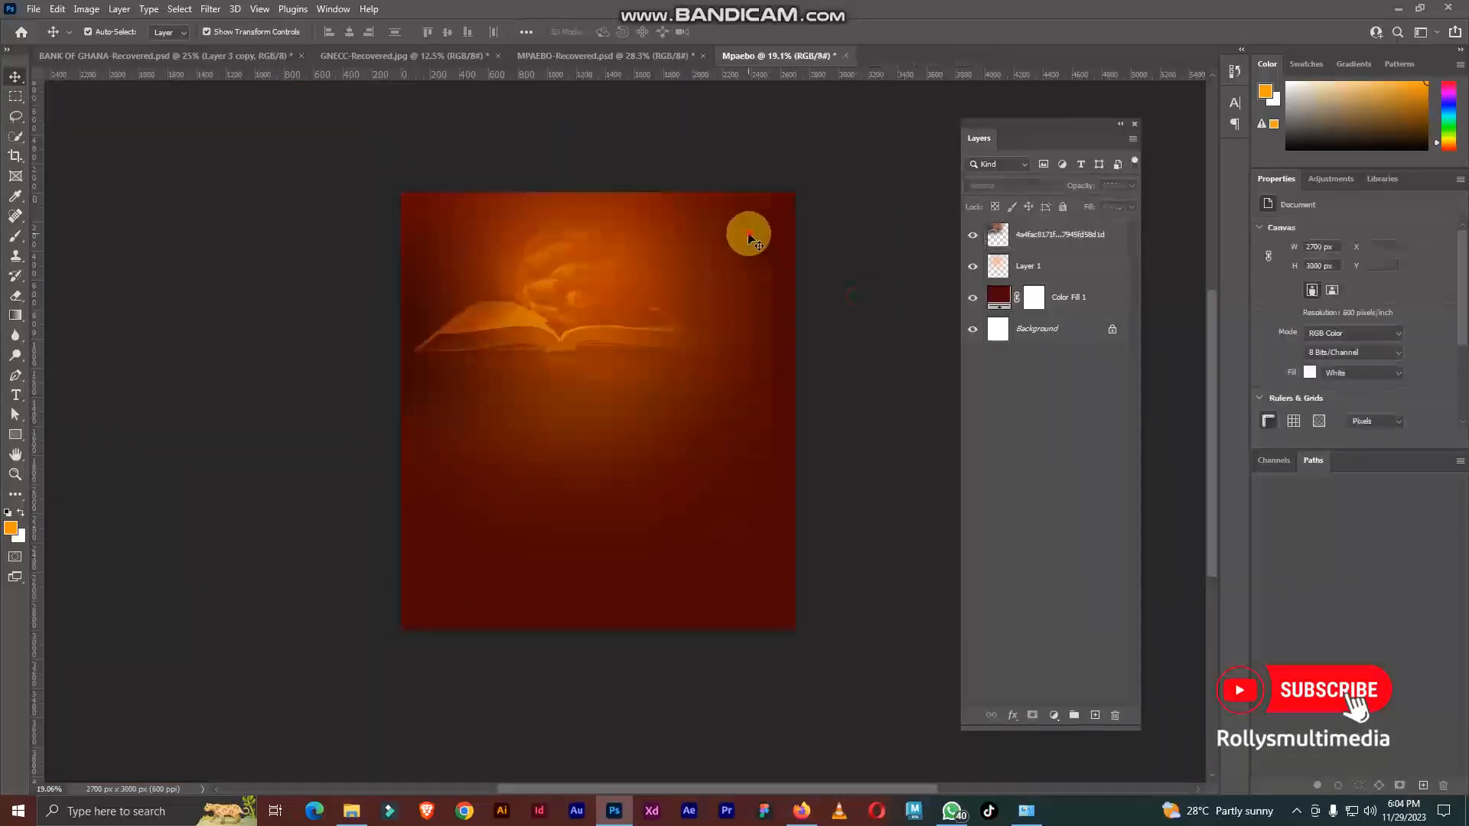
# Step: Shift the Layer 1 glow further up and left, to about X -357, Y -429 px
pyautogui.click(1020, 264)
pyautogui.hotkey('ctrl', 't')
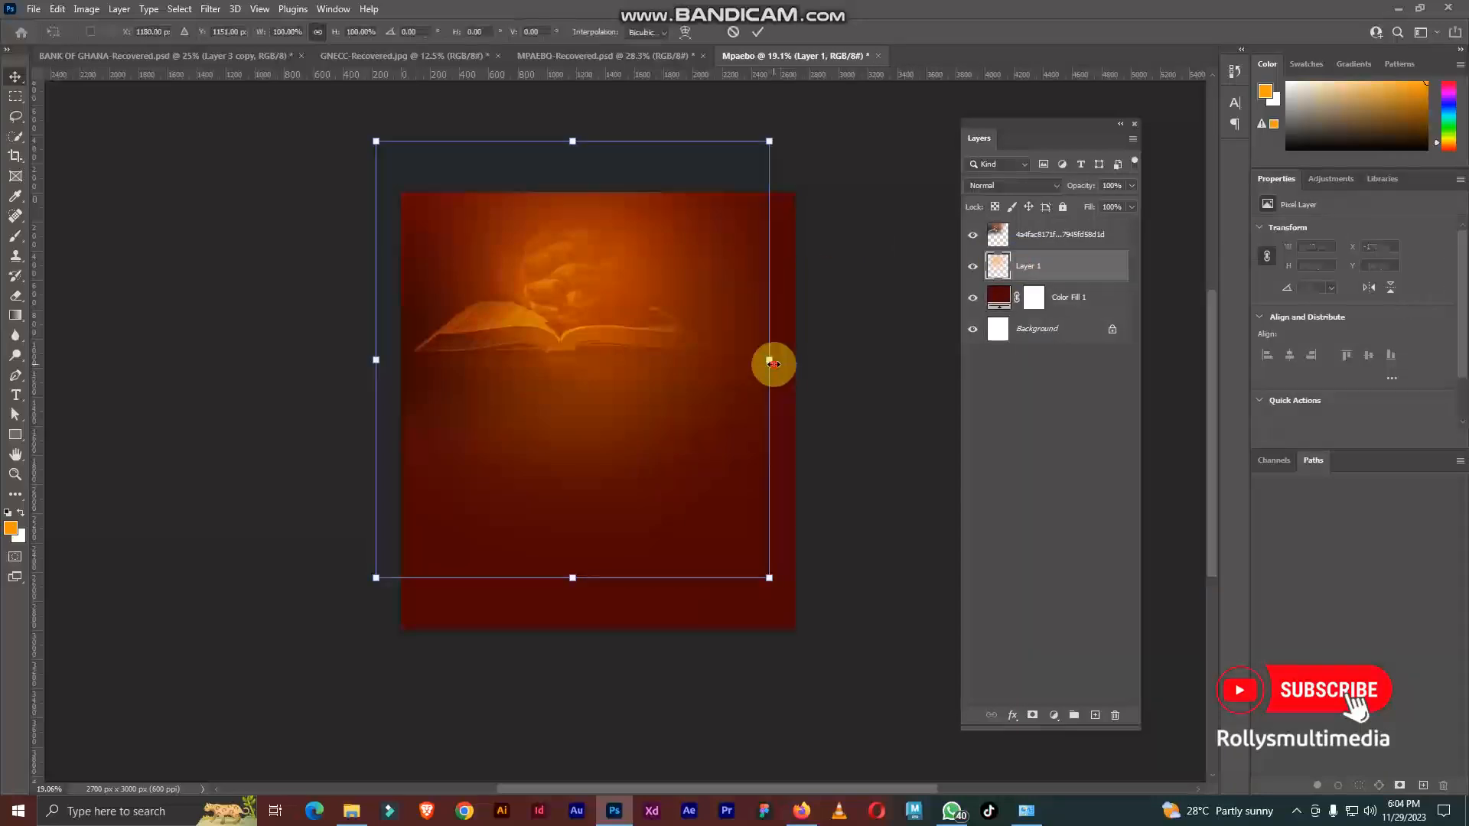
pyautogui.moveTo(733, 379); pyautogui.dragTo(700, 355)
pyautogui.press('Return')
pyautogui.scroll(3, 614, 283)
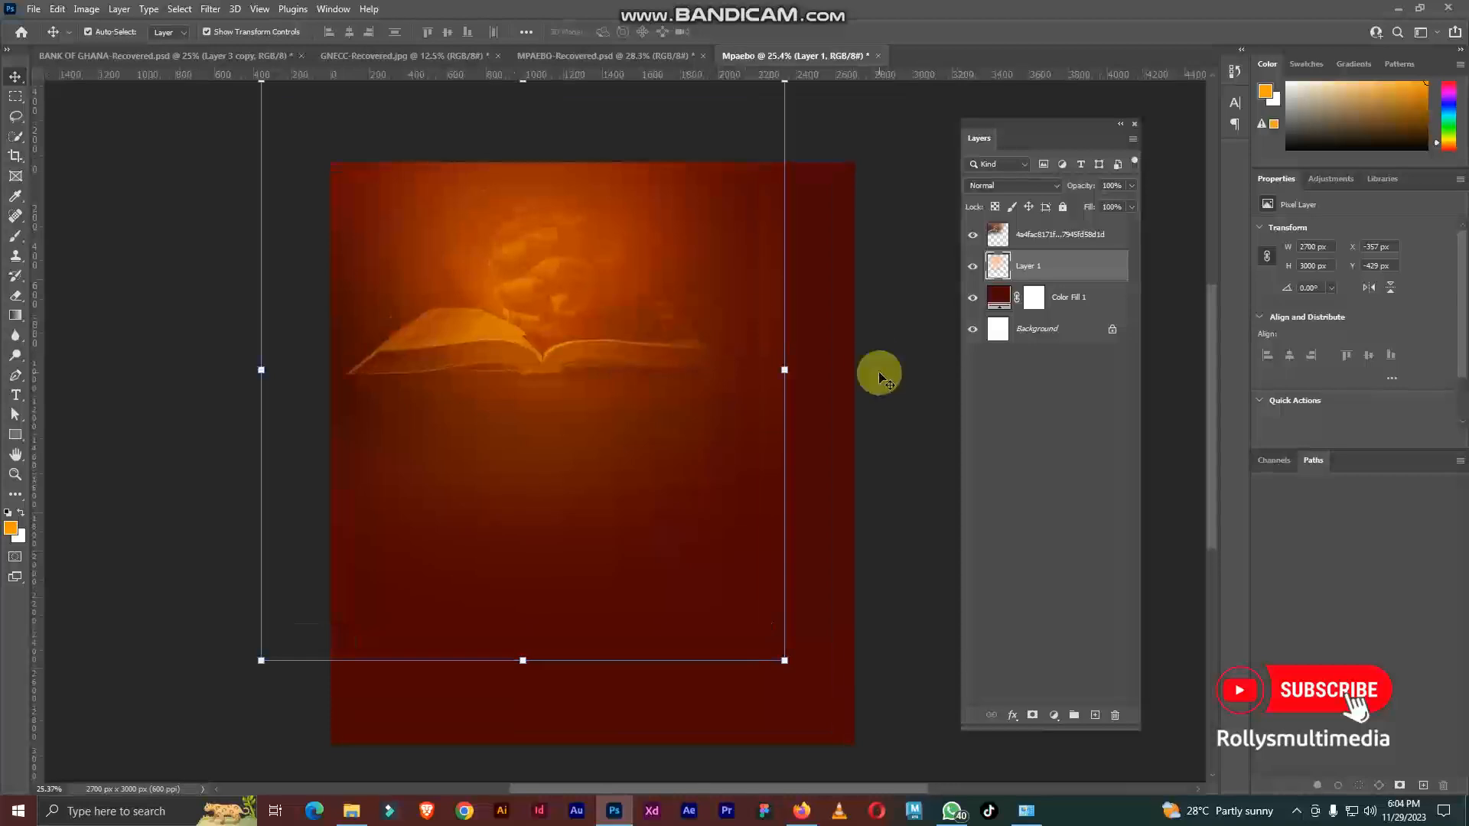
pyautogui.scroll(-3, 745, 337)
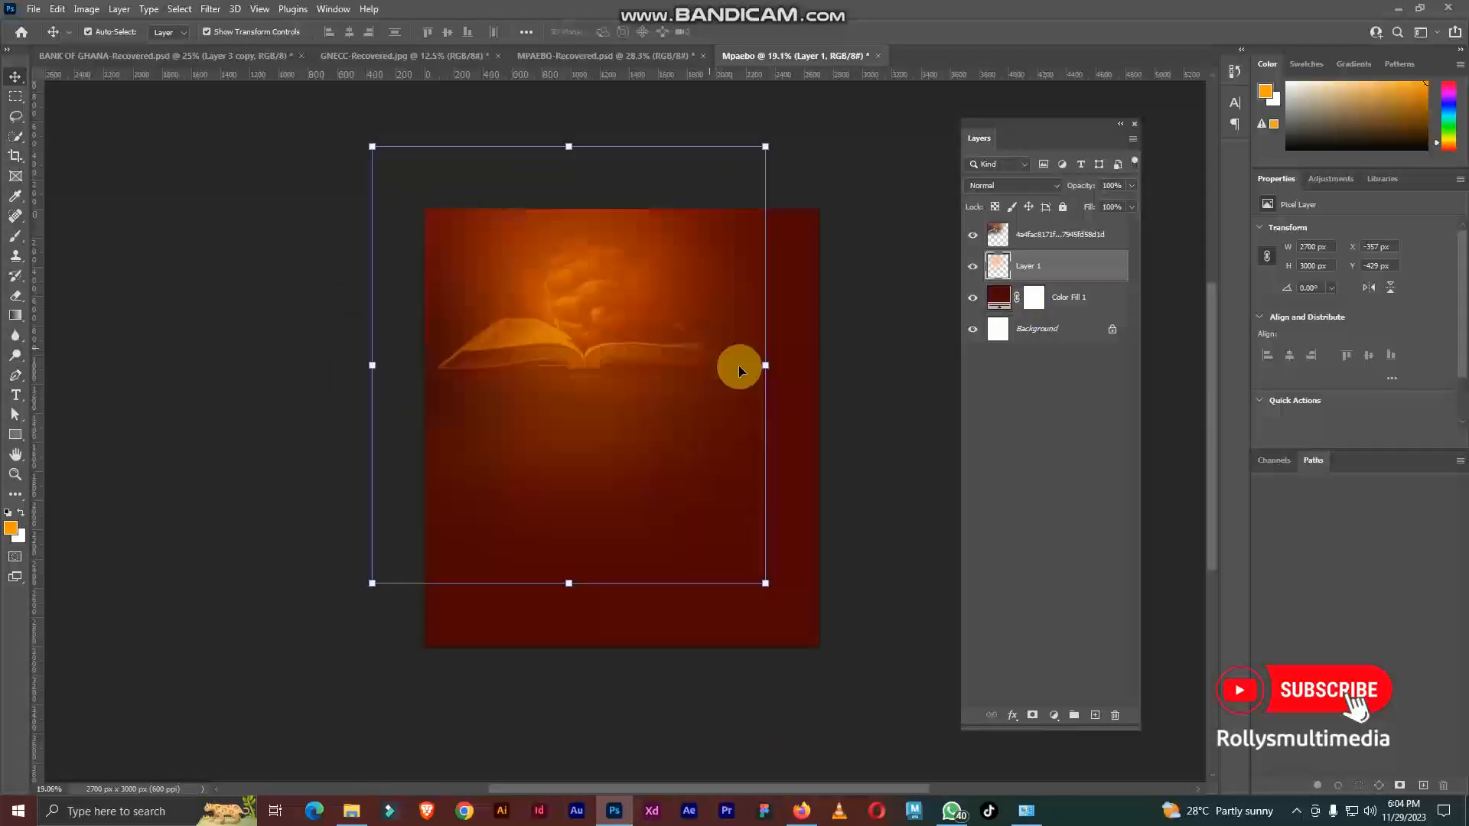
pyautogui.click(886, 400)
pyautogui.scroll(4, 788, 380)
pyautogui.click(697, 273)
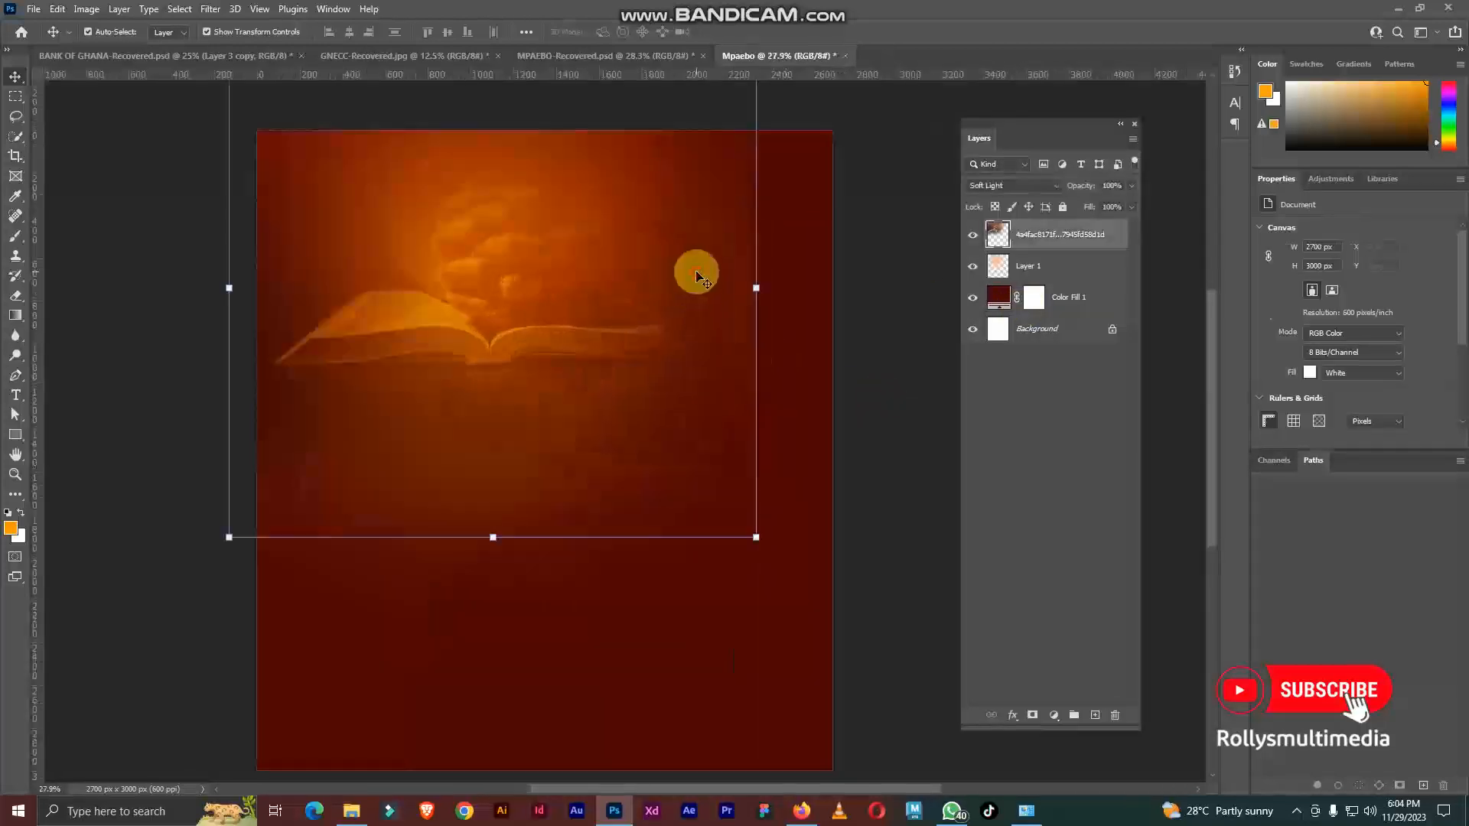
# Step: Erase the cut-off right and lower edges of the Layer 1 glow with the 1700 px Eraser
pyautogui.click(1052, 274)
pyautogui.click(16, 295)
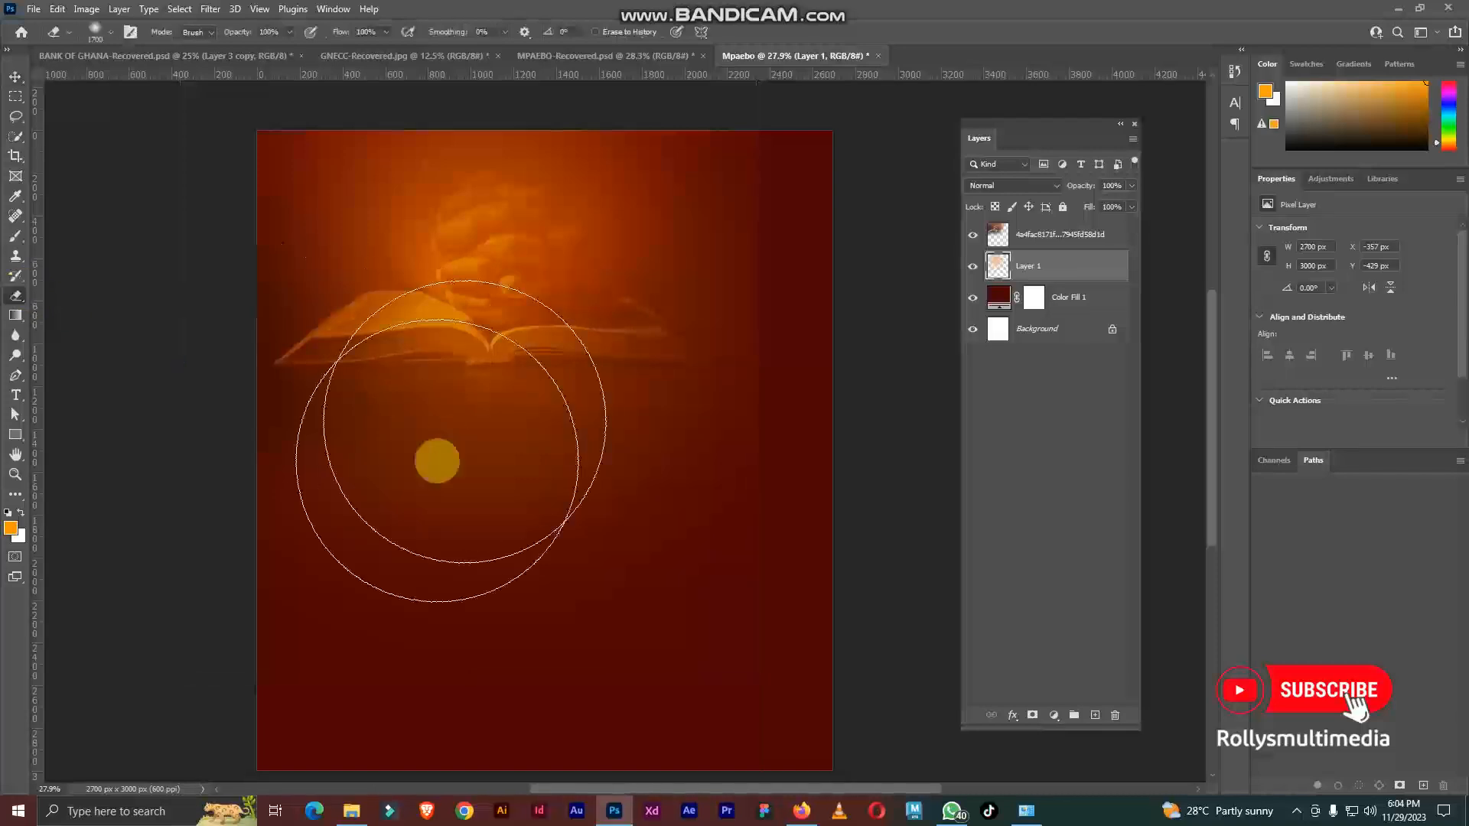
pyautogui.scroll(-1, 834, 321)
pyautogui.moveTo(735, 612); pyautogui.dragTo(253, 661)
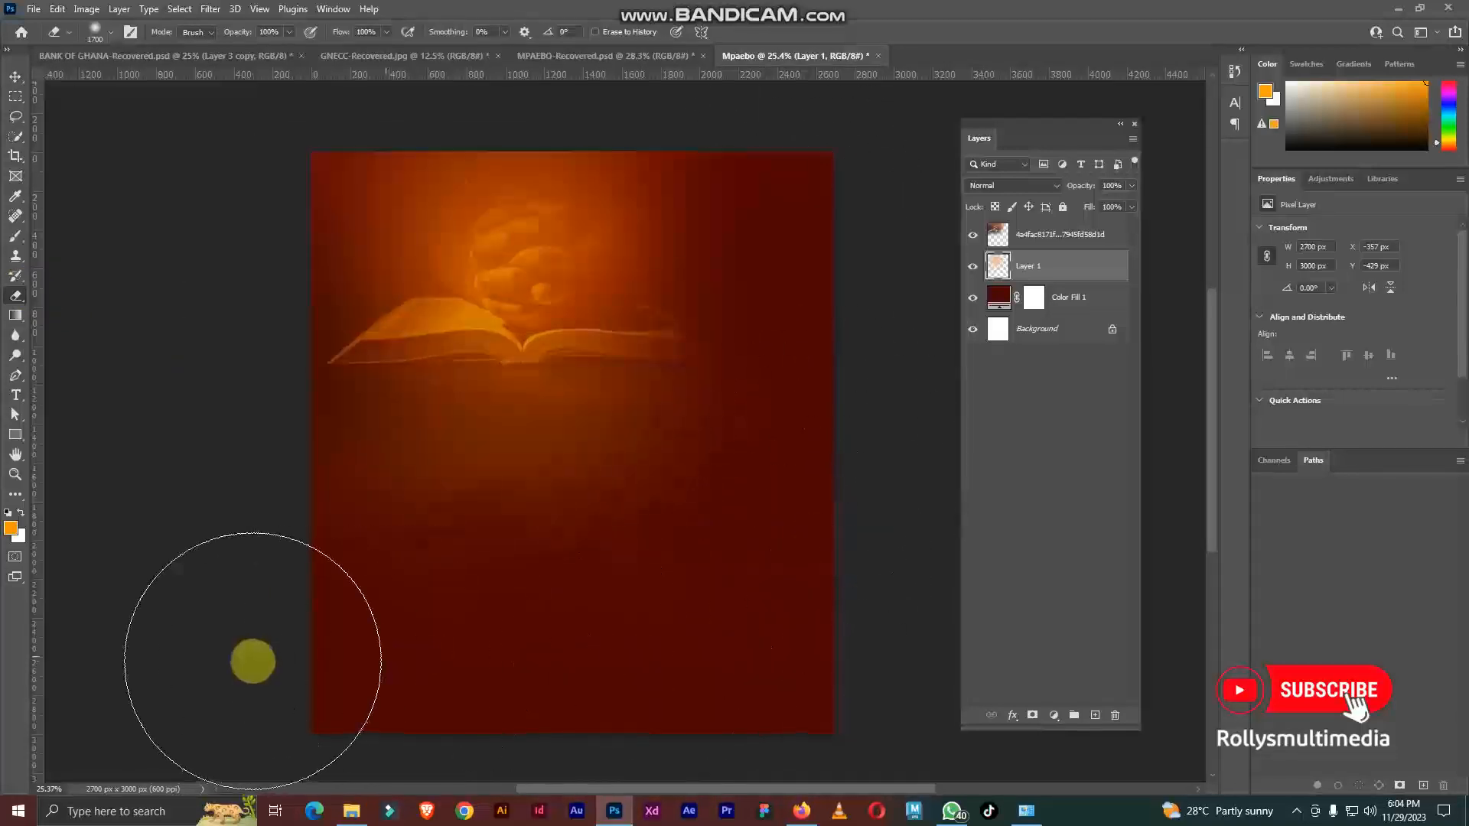
pyautogui.scroll(-1, 549, 418)
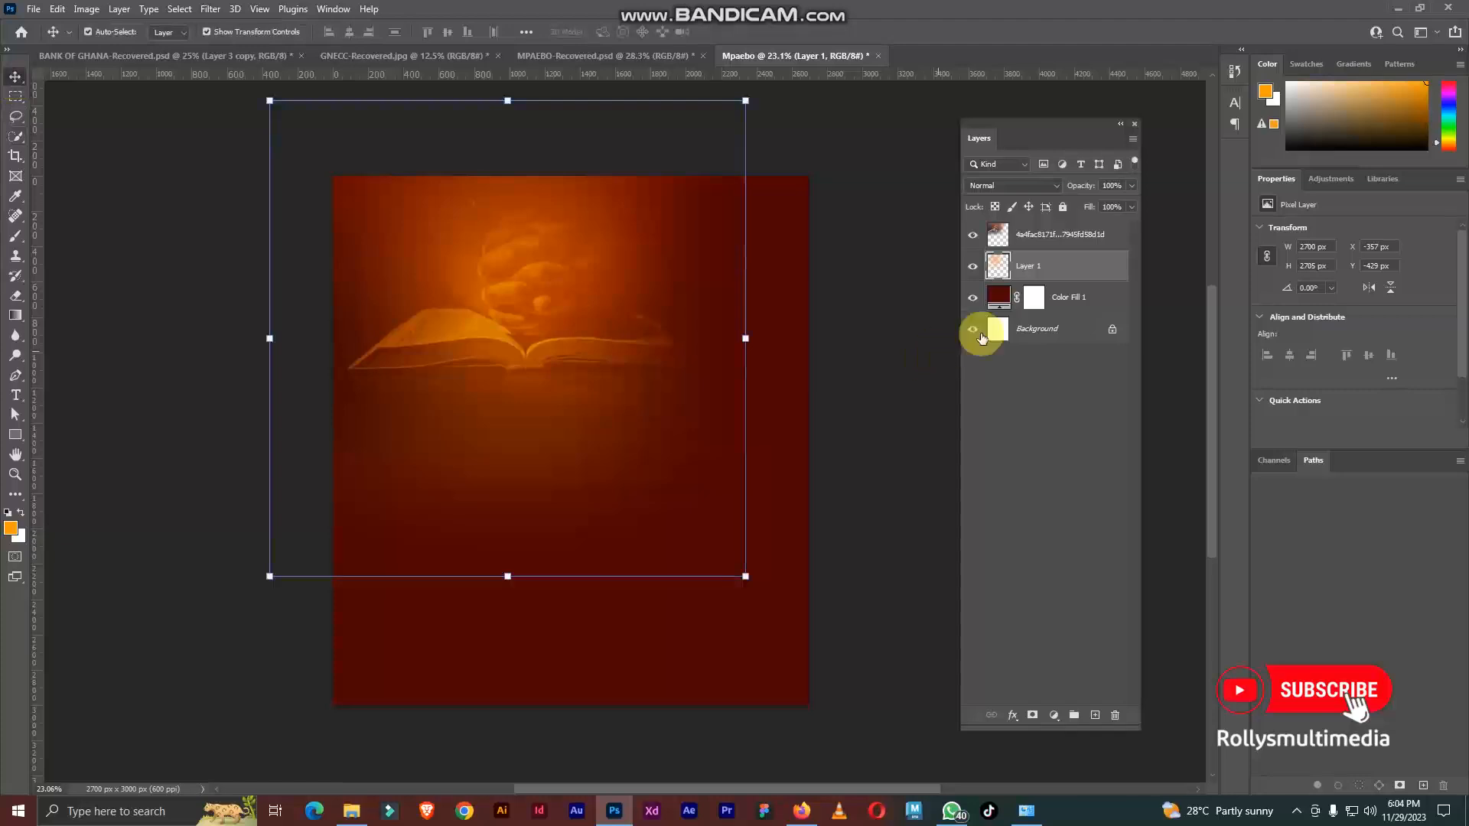
# Step: Enlarge the Layer 1 glow to about 3213 x 3219 px and move it up and left to about X -513, Y -654 px
pyautogui.moveTo(748, 579); pyautogui.dragTo(836, 673)
pyautogui.moveTo(627, 413); pyautogui.dragTo(598, 371)
pyautogui.press('Return')
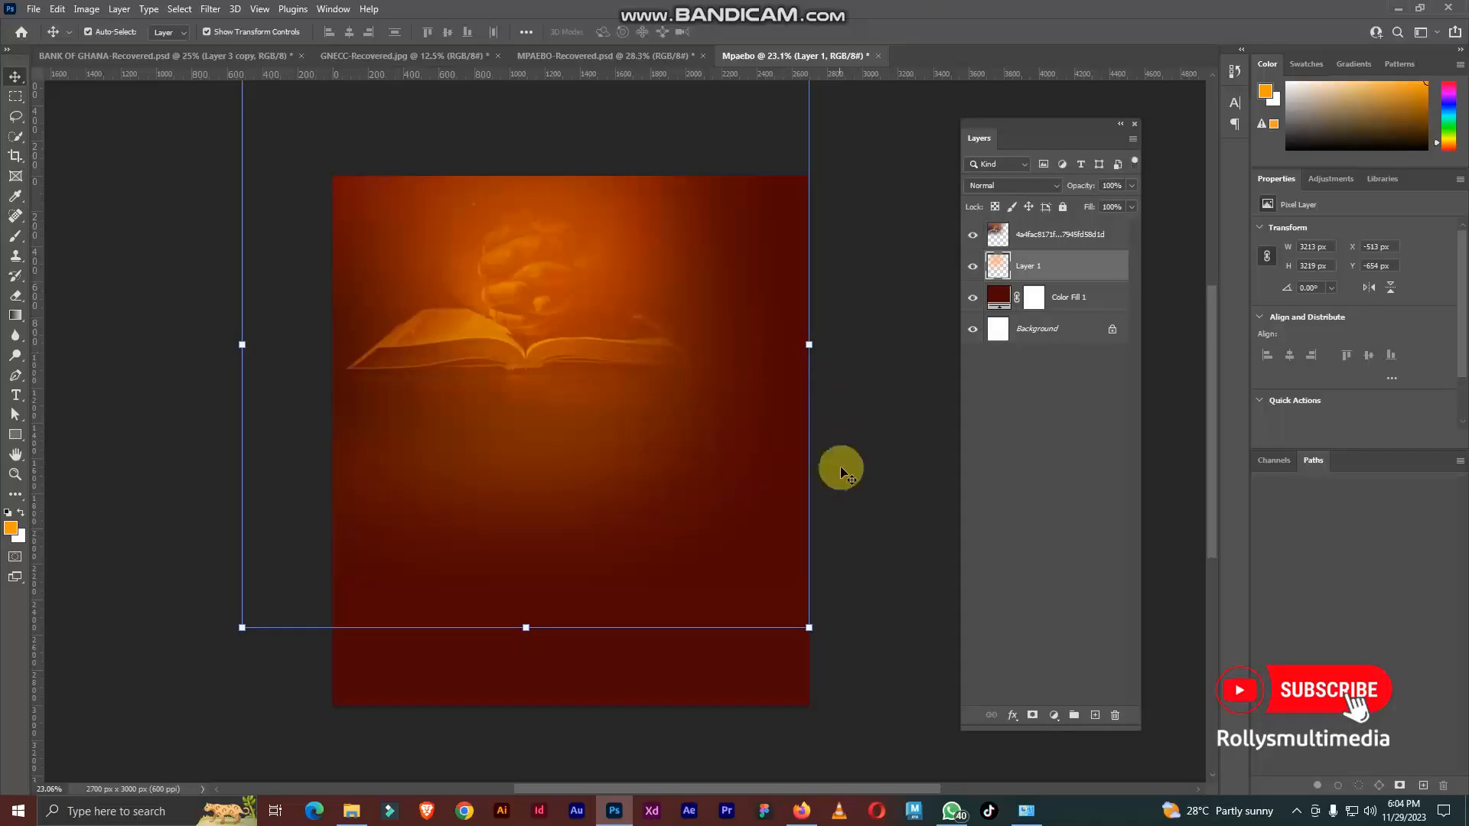
# Step: Lock Layer 1 and the Bible image layer
pyautogui.click(1063, 208)
pyautogui.click(1064, 233)
pyautogui.click(1063, 207)
pyautogui.scroll(2, 612, 294)
pyautogui.scroll(-2, 630, 270)
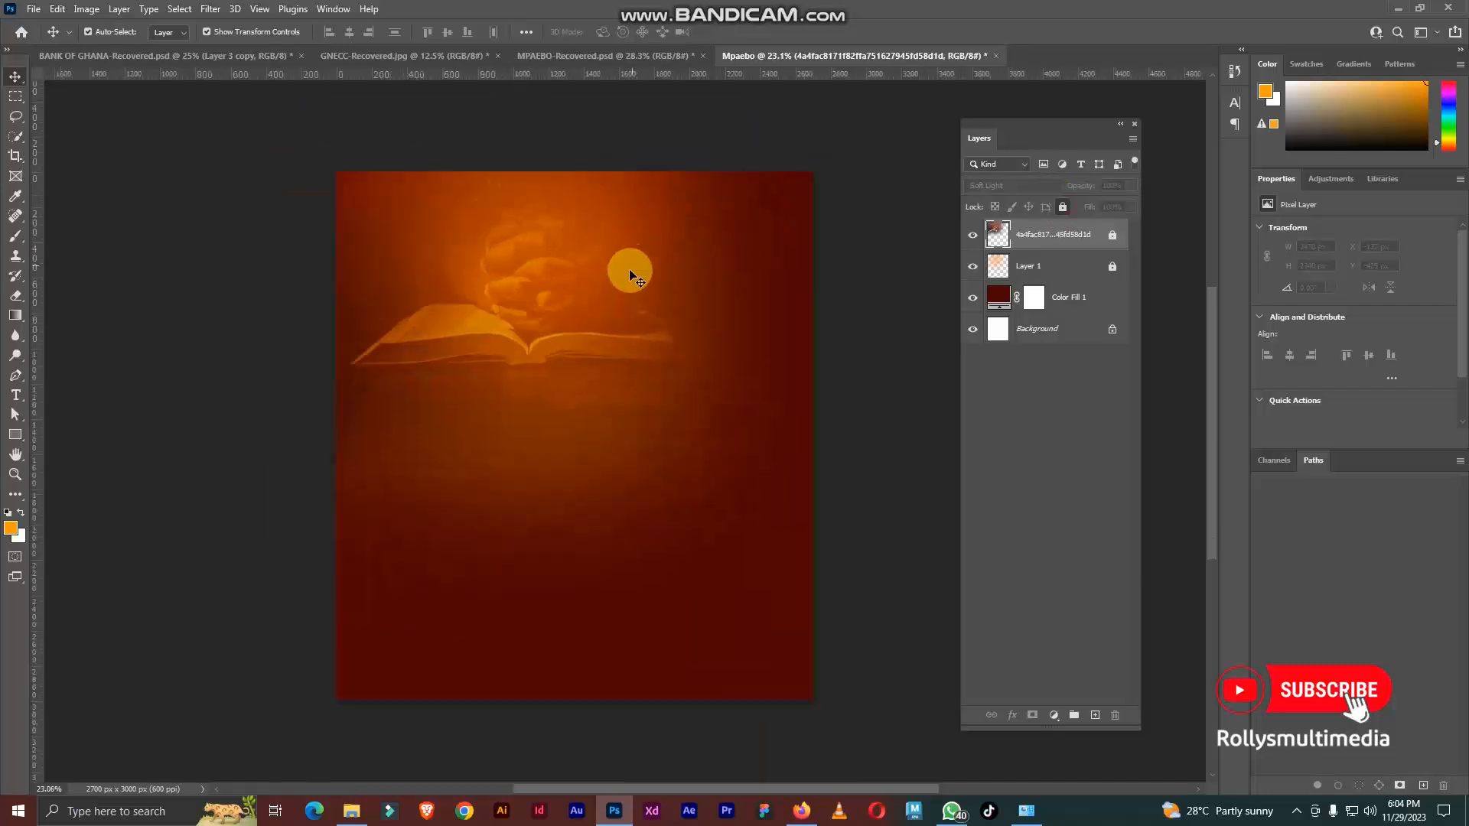
# Step: Check the finished MPAEBO-Recovered flyer, then place the Torn paper image from Downloads high on the Mpaebo canvas and rasterize it
pyautogui.click(599, 53)
pyautogui.scroll(-2, 701, 281)
pyautogui.scroll(3, 698, 277)
pyautogui.scroll(-2, 666, 289)
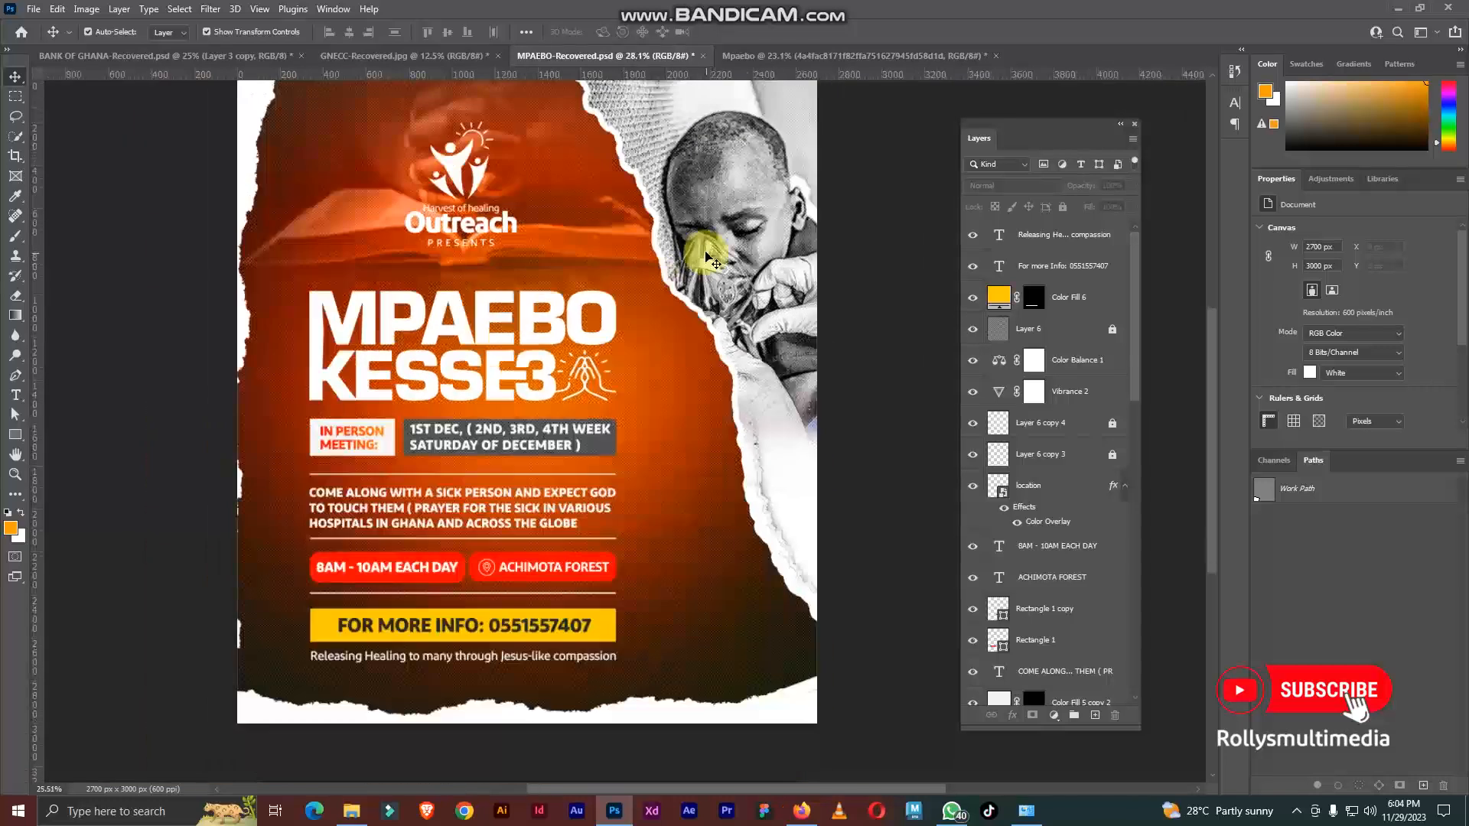
pyautogui.click(351, 811)
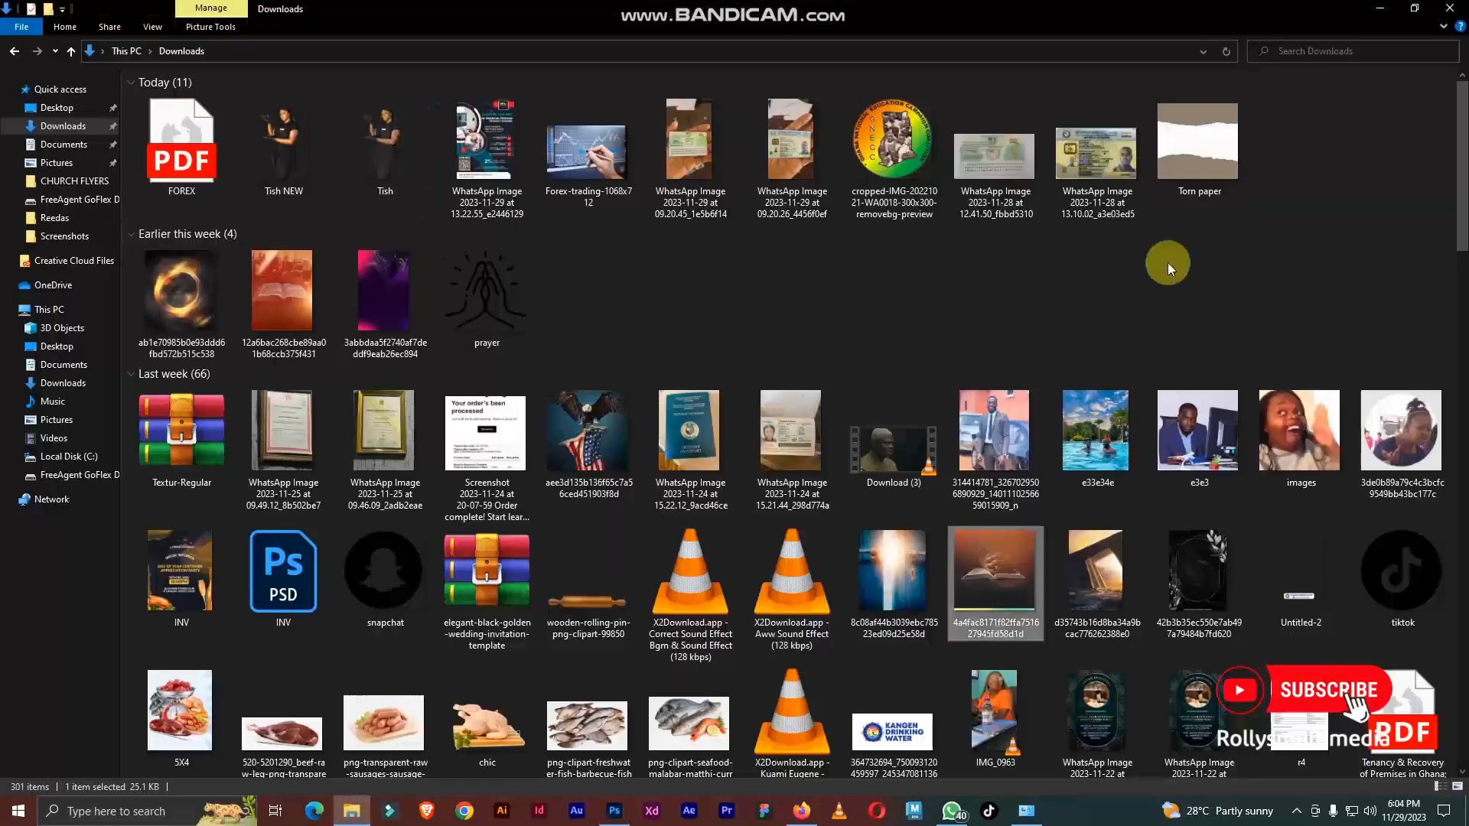
pyautogui.moveTo(1204, 138); pyautogui.dragTo(604, 451)
pyautogui.moveTo(574, 661); pyautogui.dragTo(578, 484)
pyautogui.press('Return')
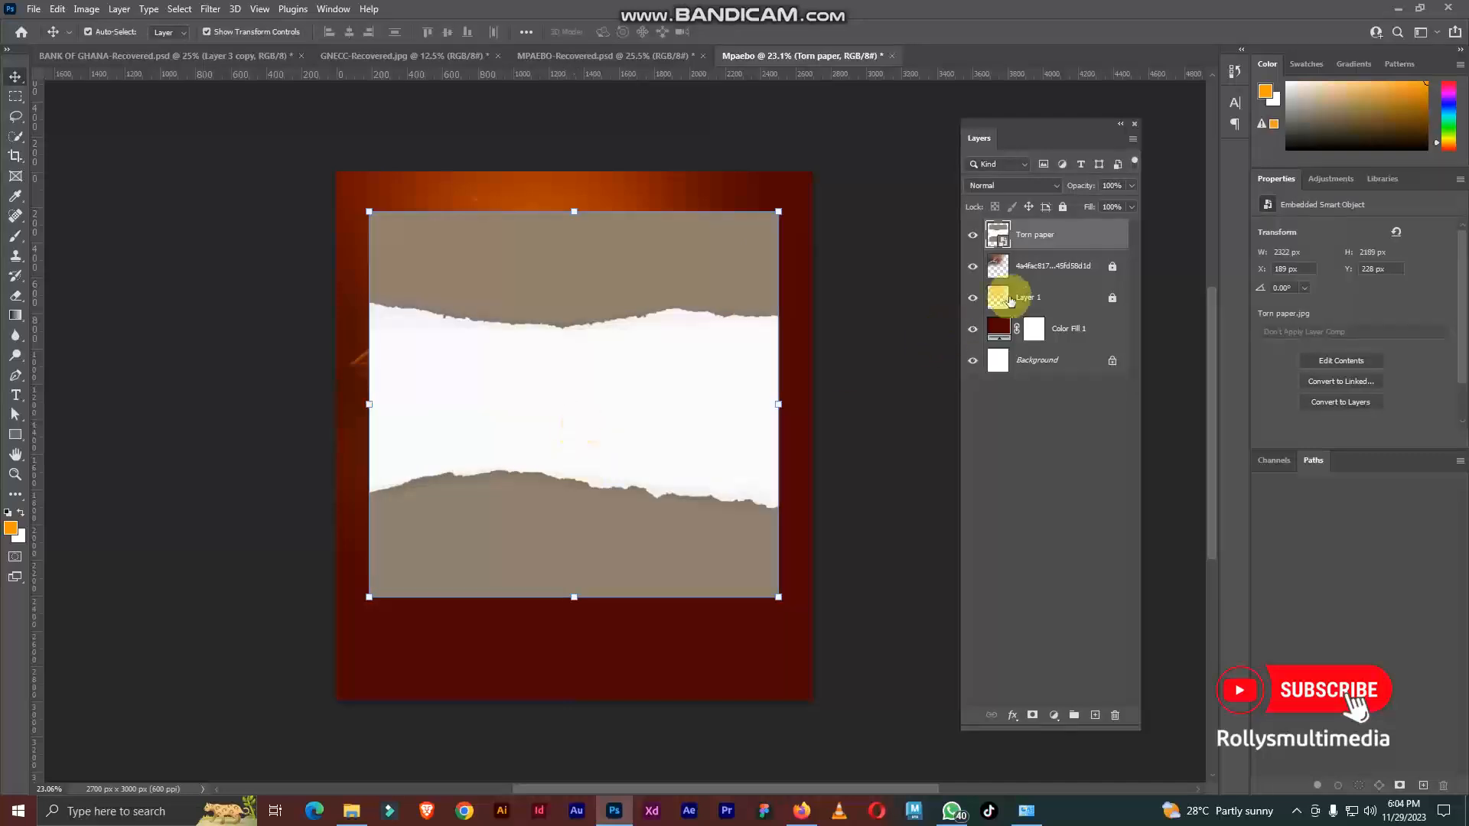
pyautogui.rightClick(1028, 238)
pyautogui.click(1089, 418)
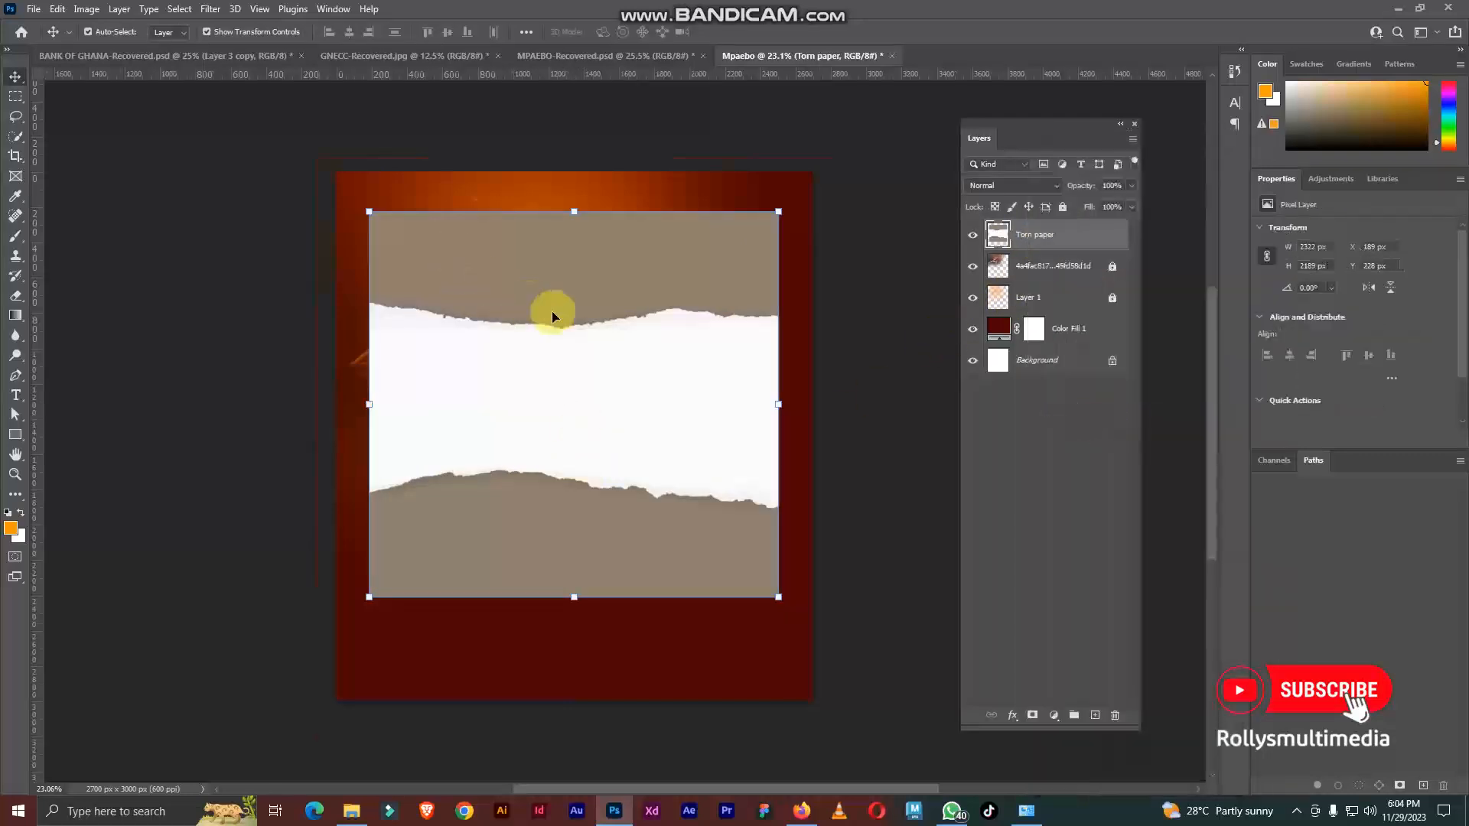
# Step: Remove the brown background above and below the white torn paper with the Magic Eraser at tolerance 10
pyautogui.scroll(2, 551, 314)
pyautogui.scroll(2, 570, 329)
pyautogui.scroll(-3, 666, 347)
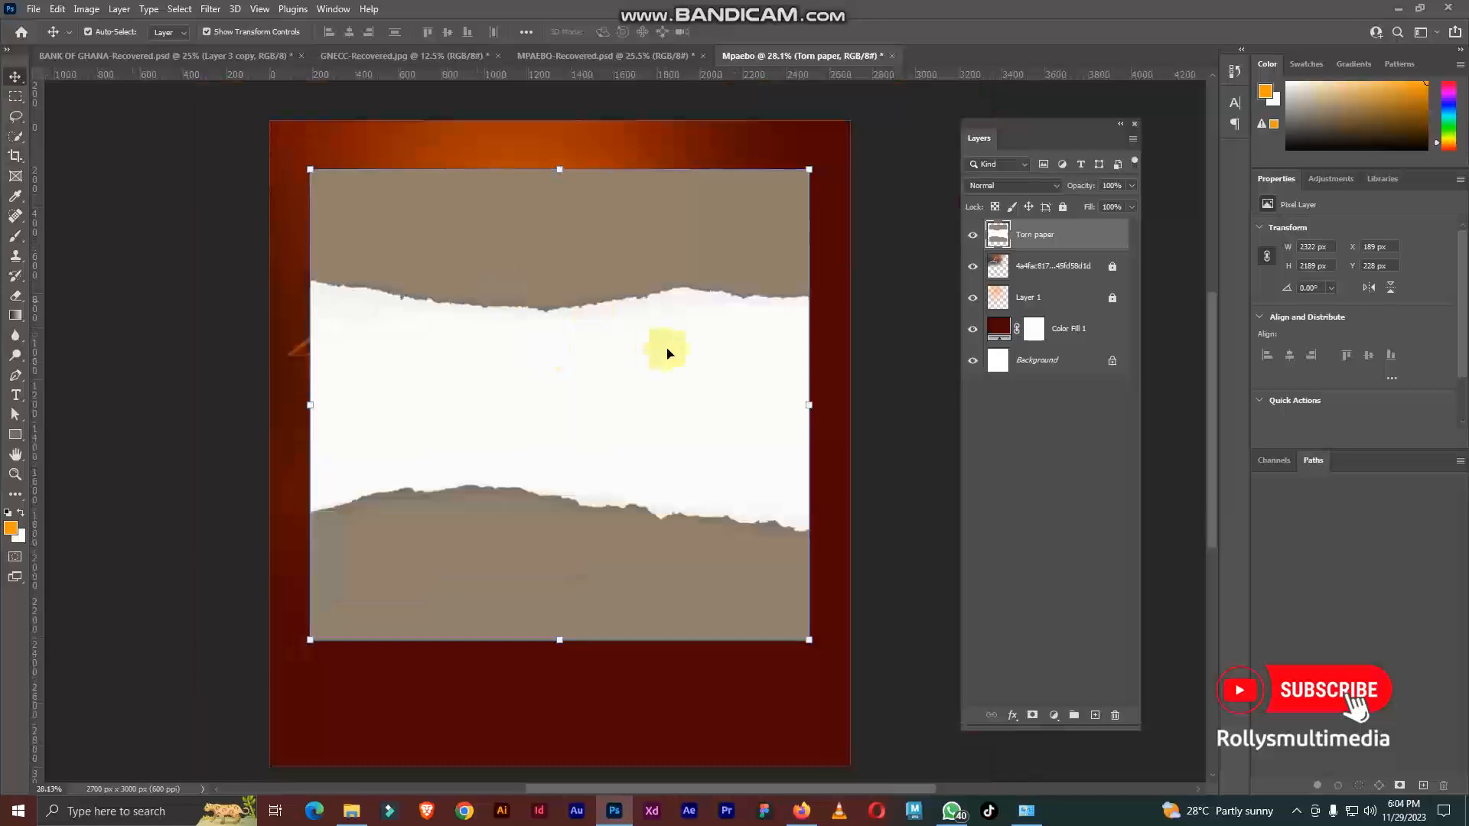
pyautogui.click(15, 295)
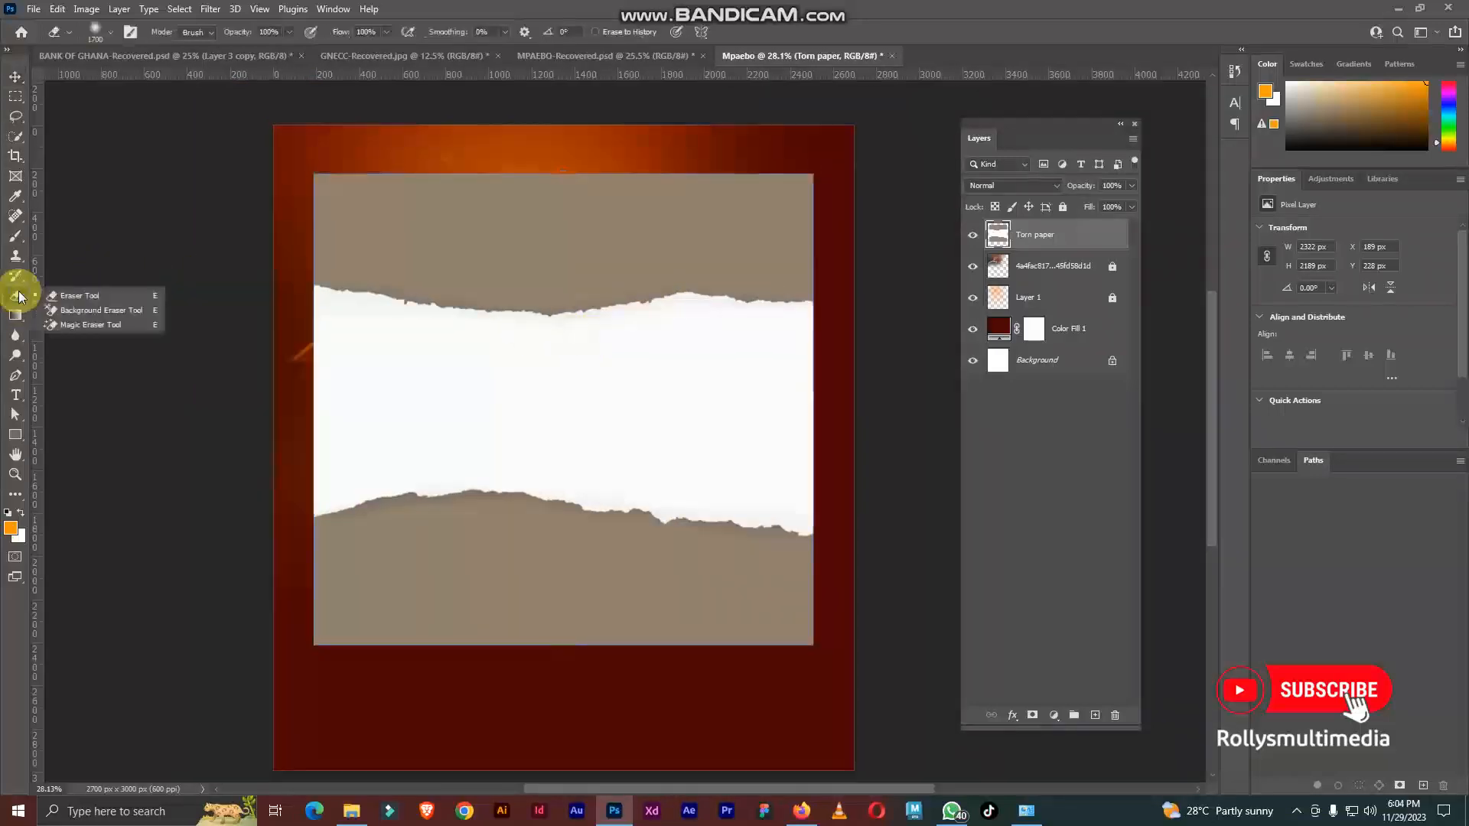
pyautogui.click(86, 326)
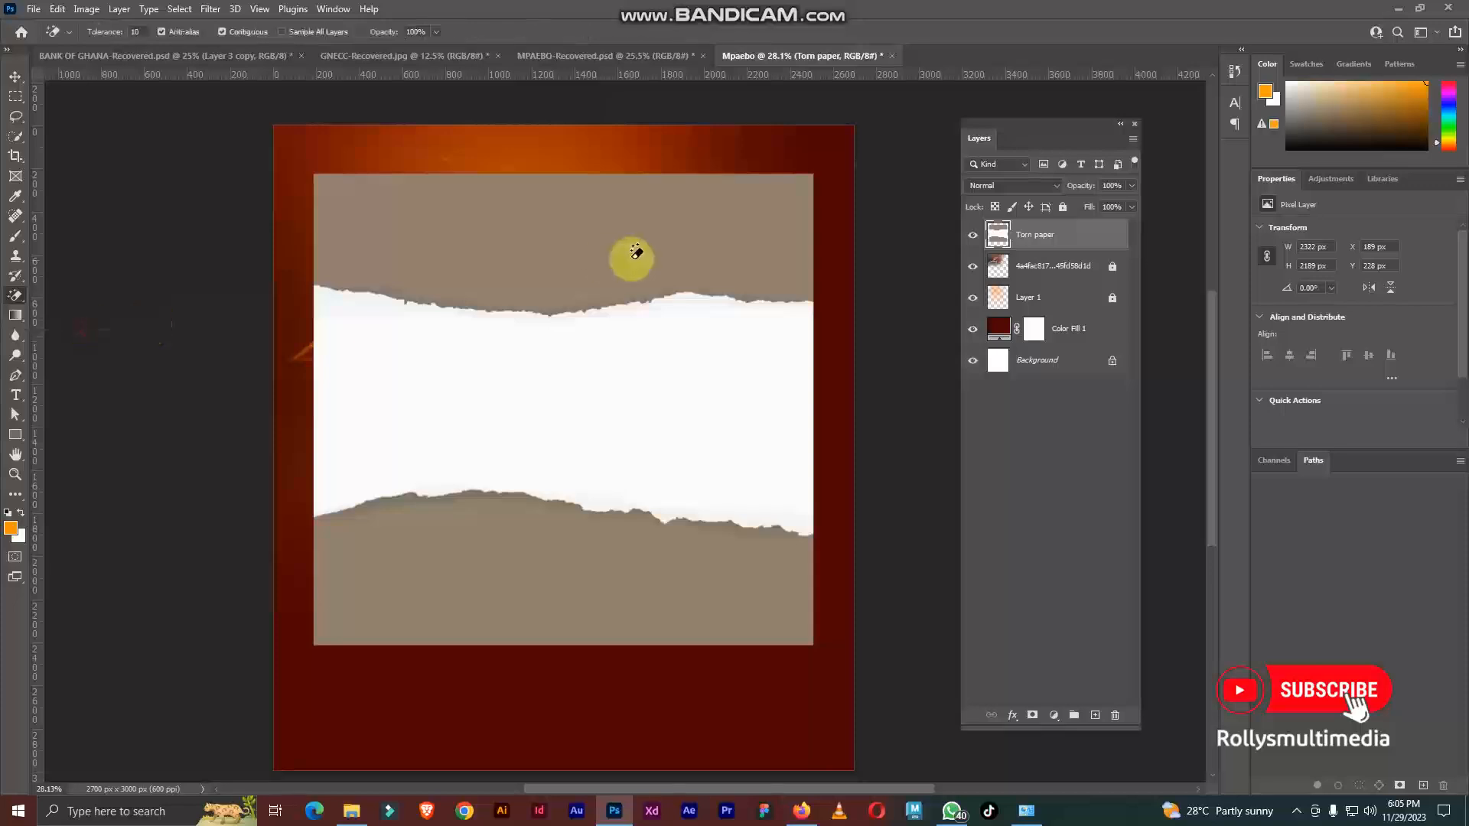
pyautogui.click(568, 254)
pyautogui.click(498, 551)
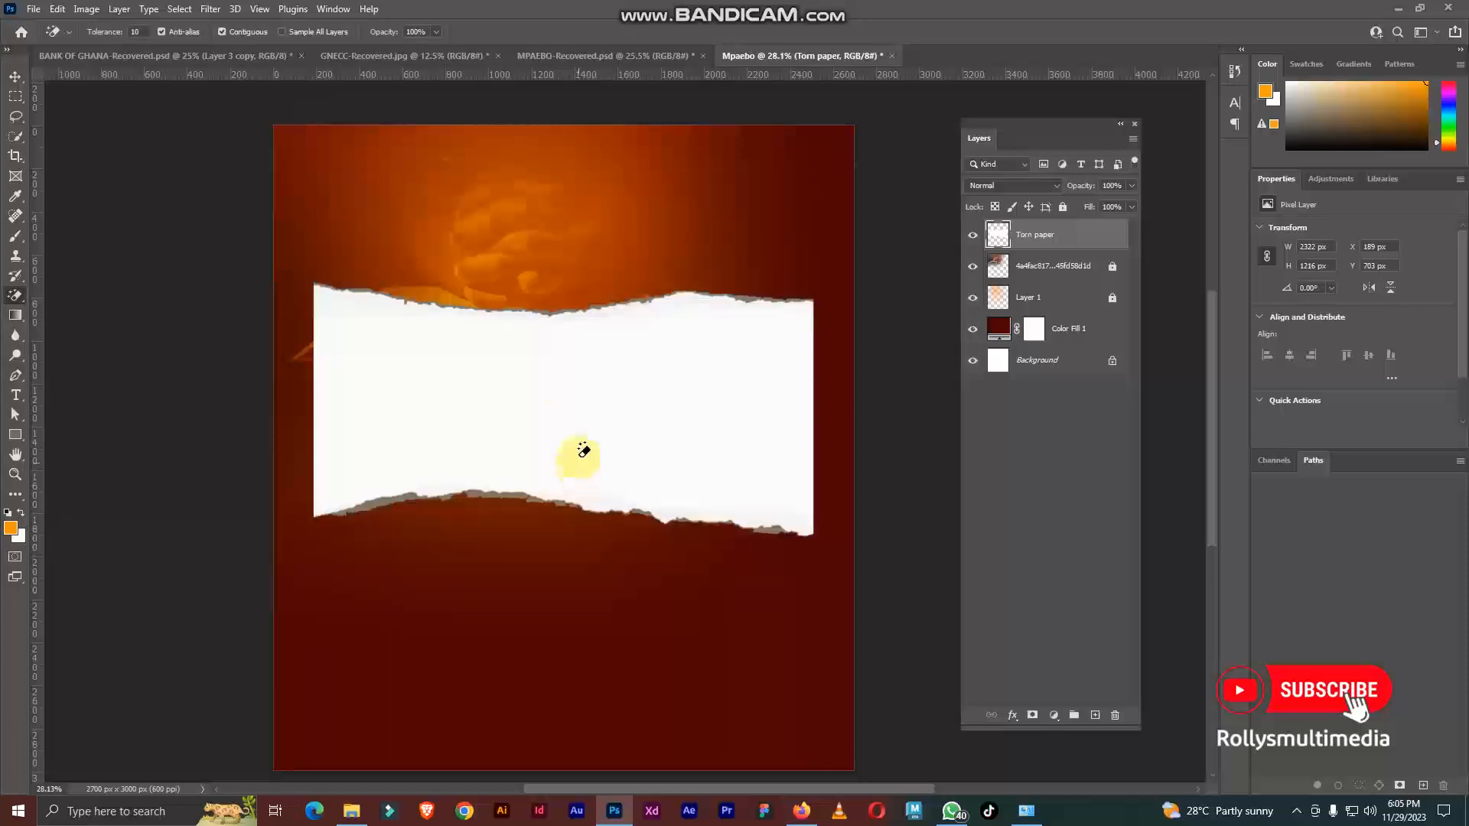
# Step: Clean the leftover grey fringe from the torn paper's upper and lower edges with the Magic Eraser
pyautogui.scroll(3, 501, 508)
pyautogui.scroll(2, 490, 490)
pyautogui.click(477, 476)
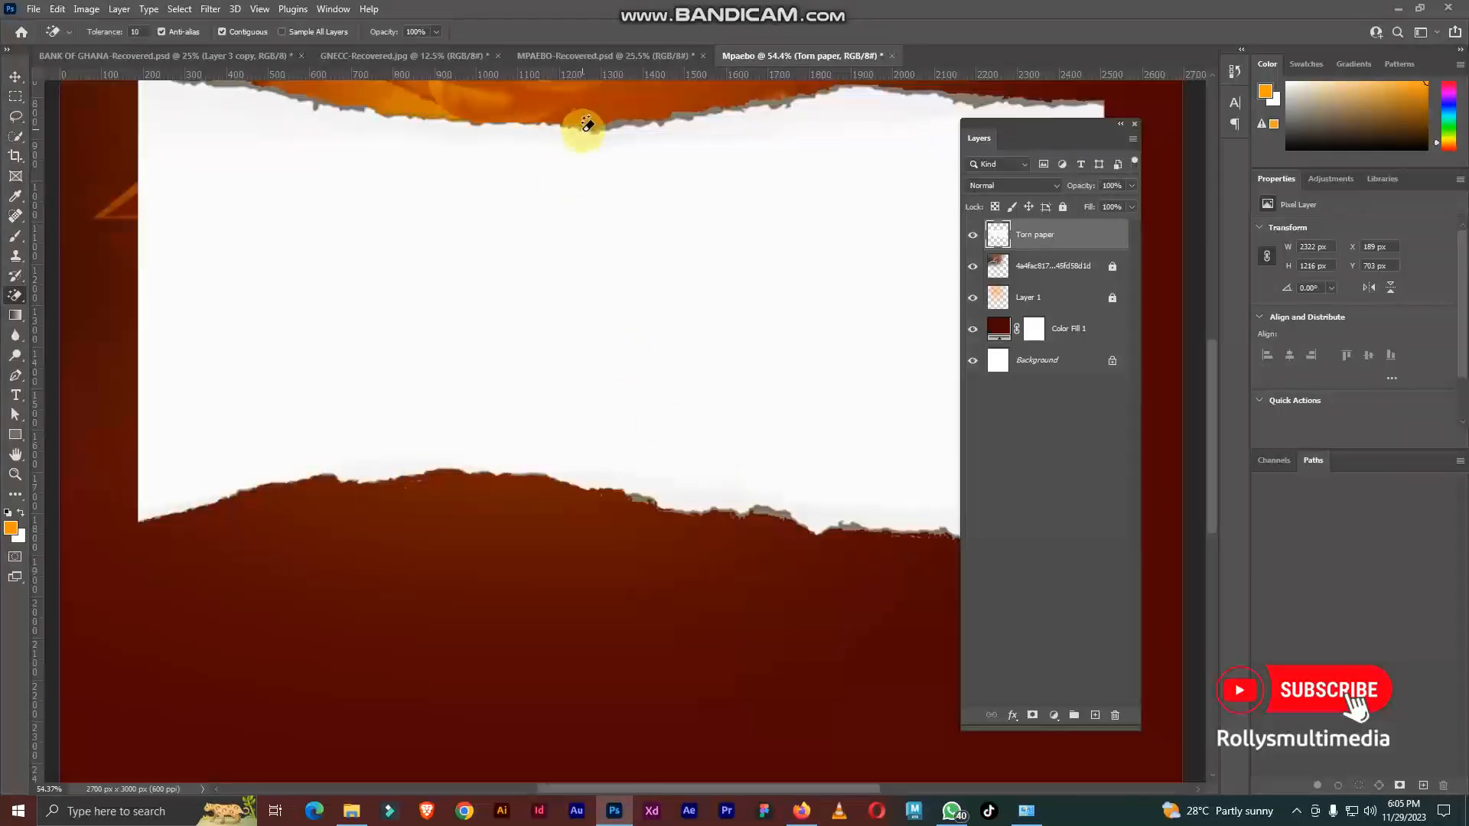
pyautogui.scroll(-3, 586, 124)
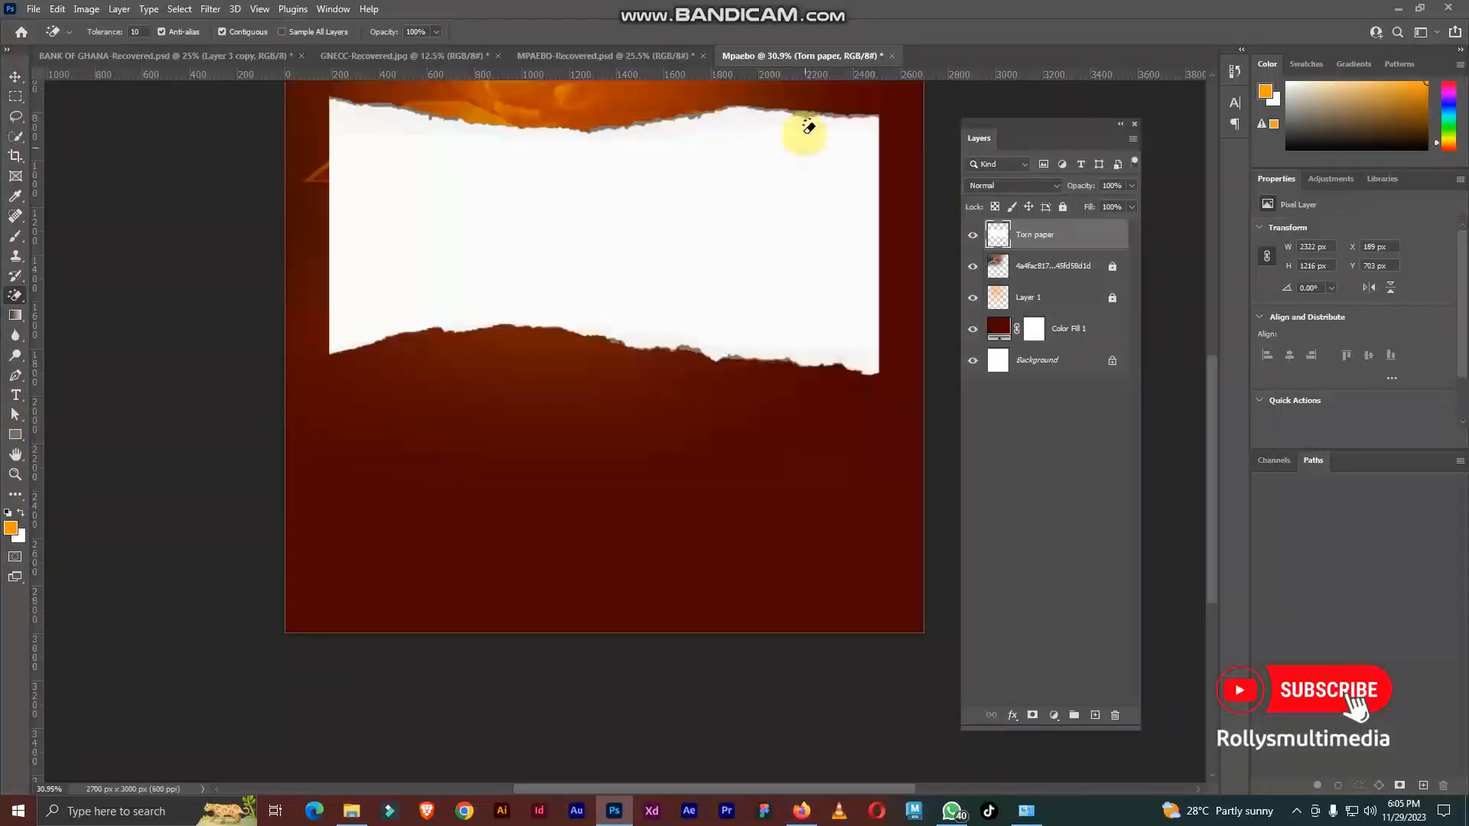
pyautogui.scroll(-3, 541, 449)
# Step: Add a white Color Overlay at 100% opacity to the Torn paper layer
pyautogui.click(15, 77)
pyautogui.scroll(2, 625, 357)
pyautogui.scroll(1, 625, 357)
pyautogui.scroll(-2, 518, 335)
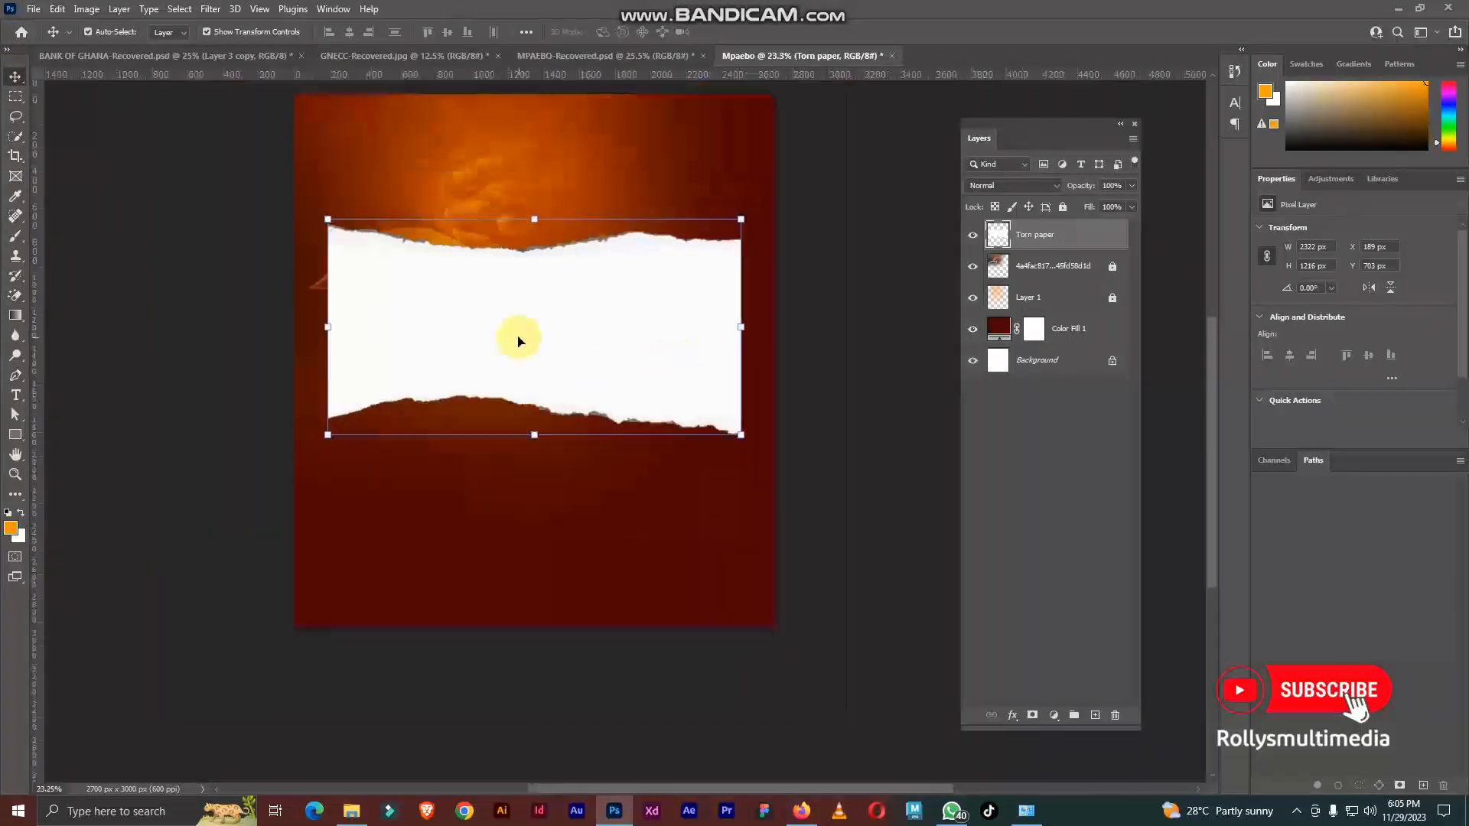
pyautogui.click(1010, 717)
pyautogui.click(1025, 657)
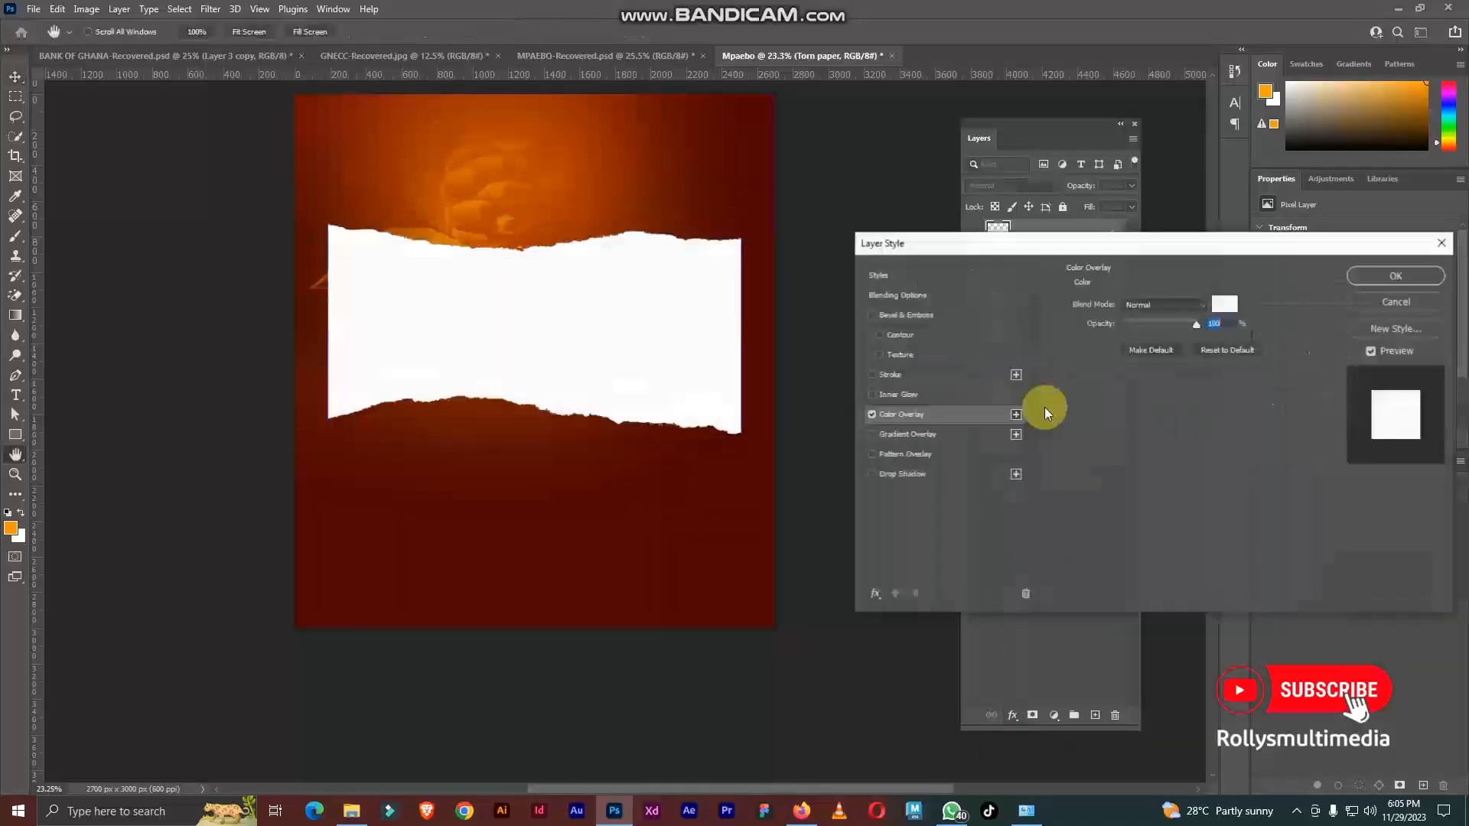
# Step: Rotate the torn paper 60°, scale it to 118.77%, and place it diagonally over the canvas's upper-right corner
pyautogui.scroll(-2, 554, 392)
pyautogui.scroll(1, 554, 388)
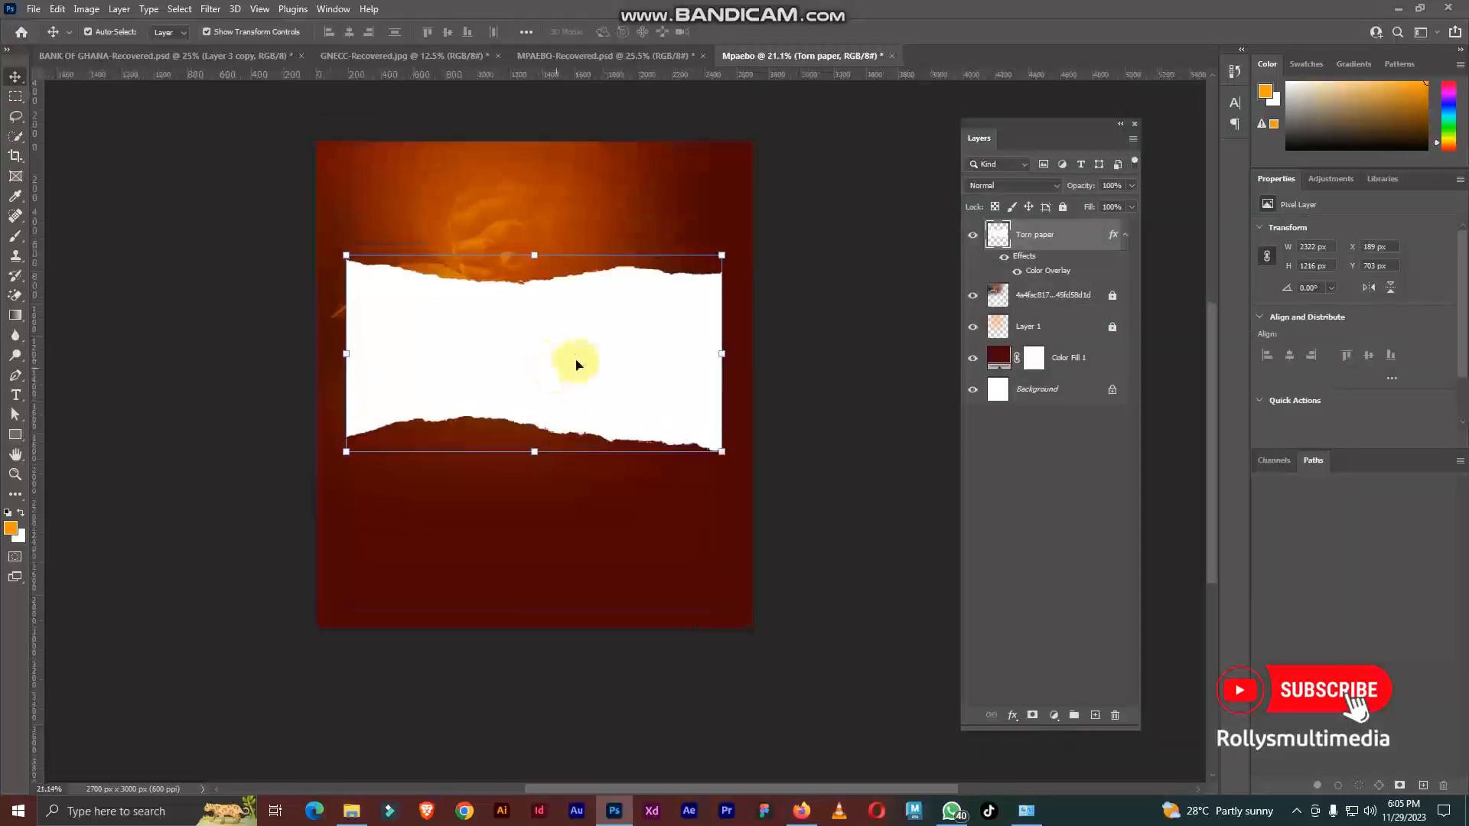
pyautogui.moveTo(577, 361); pyautogui.dragTo(663, 400)
pyautogui.scroll(1, 664, 398)
pyautogui.scroll(1, 663, 400)
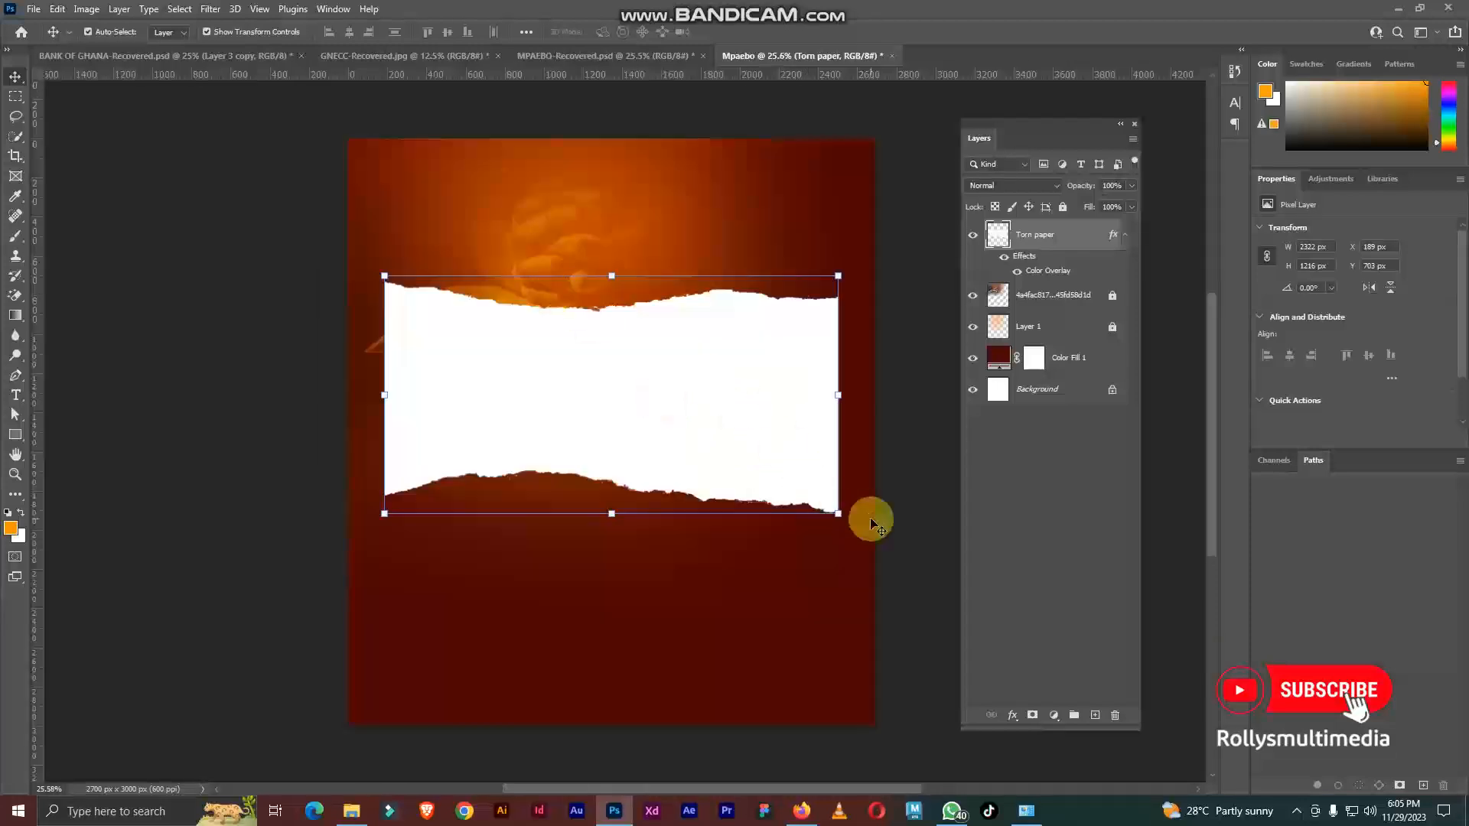
pyautogui.moveTo(850, 523); pyautogui.dragTo(633, 613)
pyautogui.moveTo(656, 473); pyautogui.dragTo(888, 342)
pyautogui.scroll(-5, 599, 313)
pyautogui.scroll(4, 808, 444)
pyautogui.moveTo(830, 384); pyautogui.dragTo(870, 451)
pyautogui.scroll(-2, 523, 359)
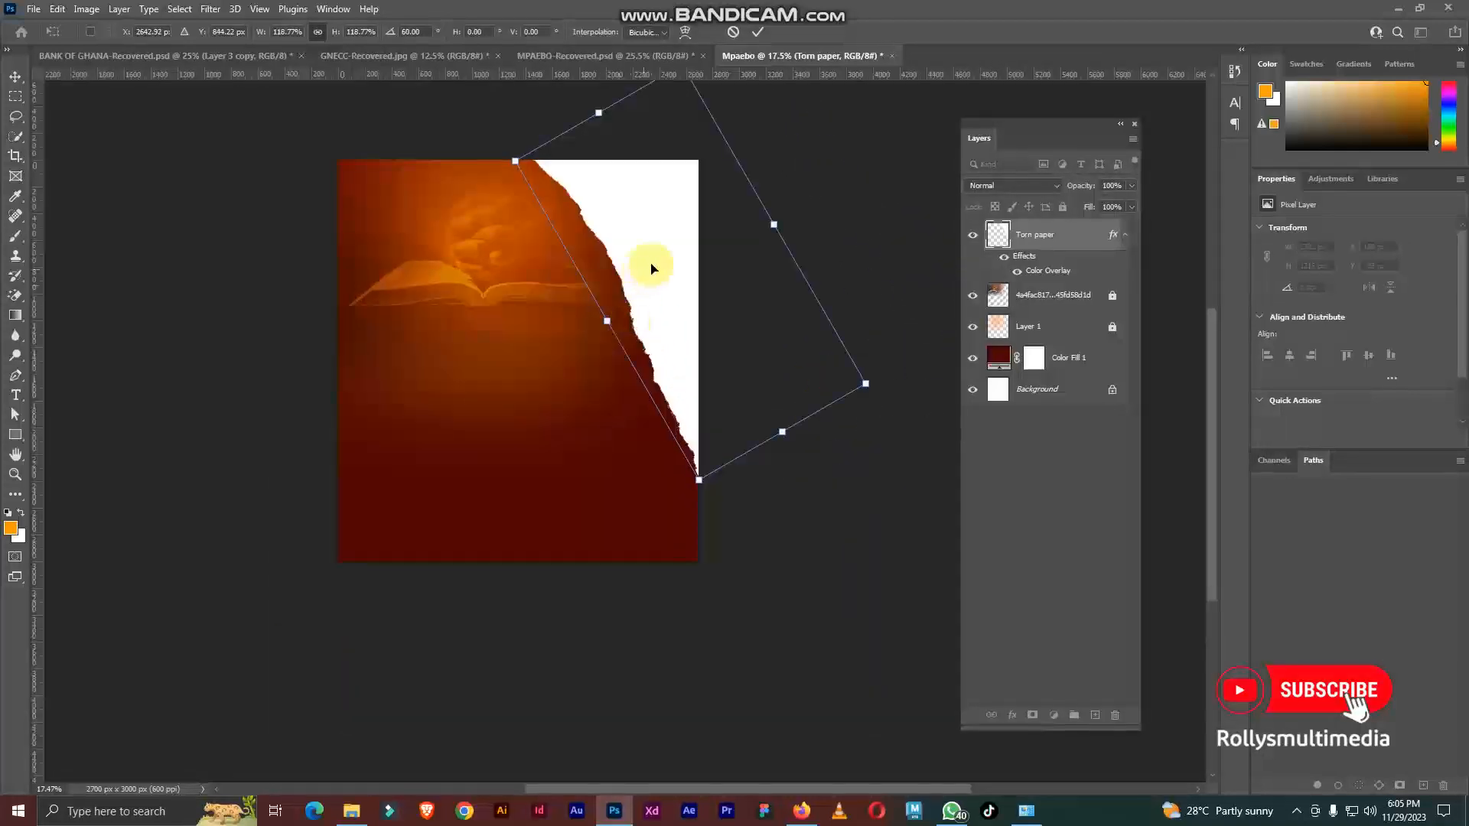
pyautogui.press('Return')
pyautogui.click(771, 554)
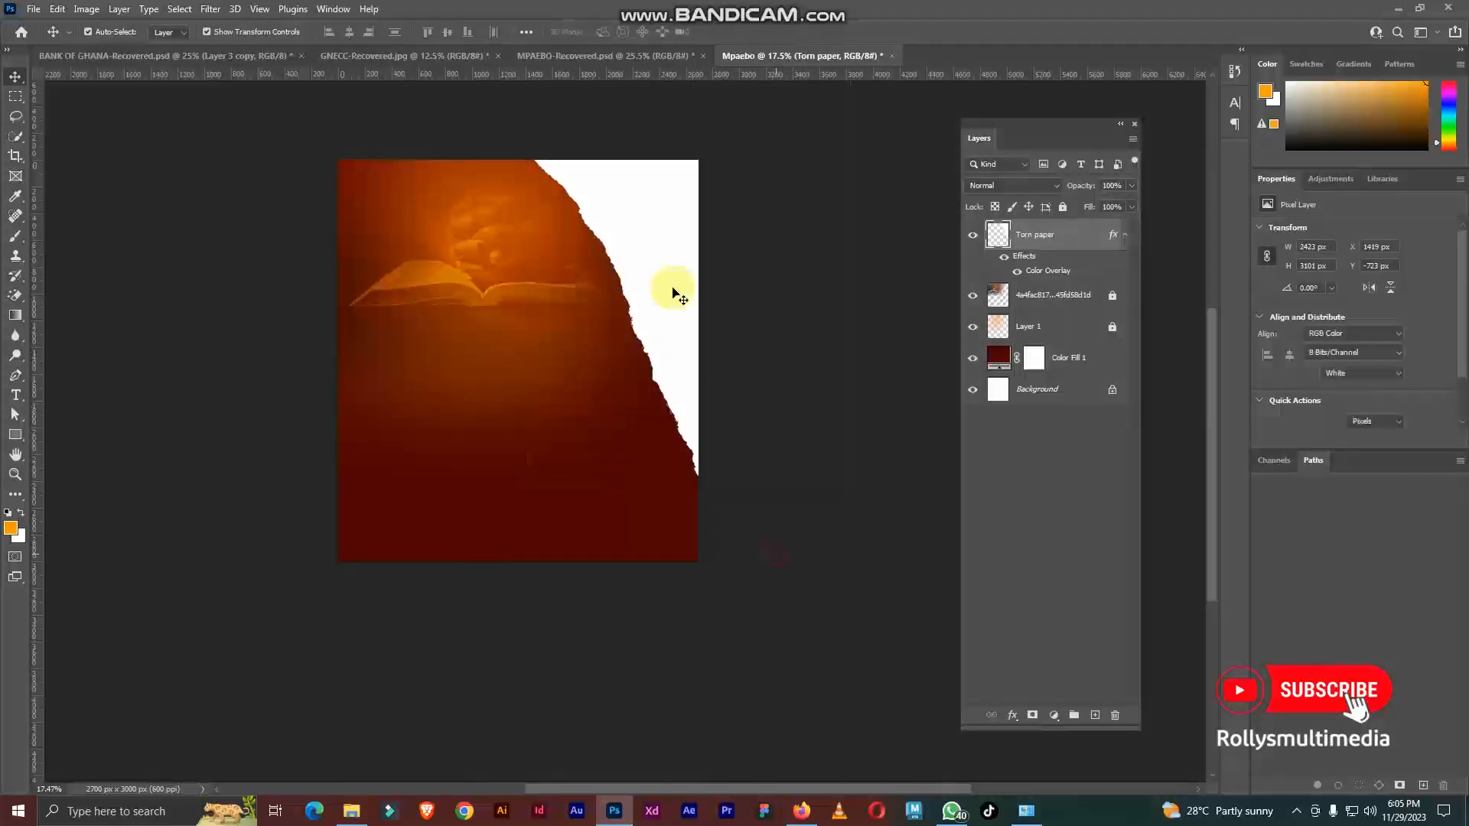
pyautogui.click(658, 245)
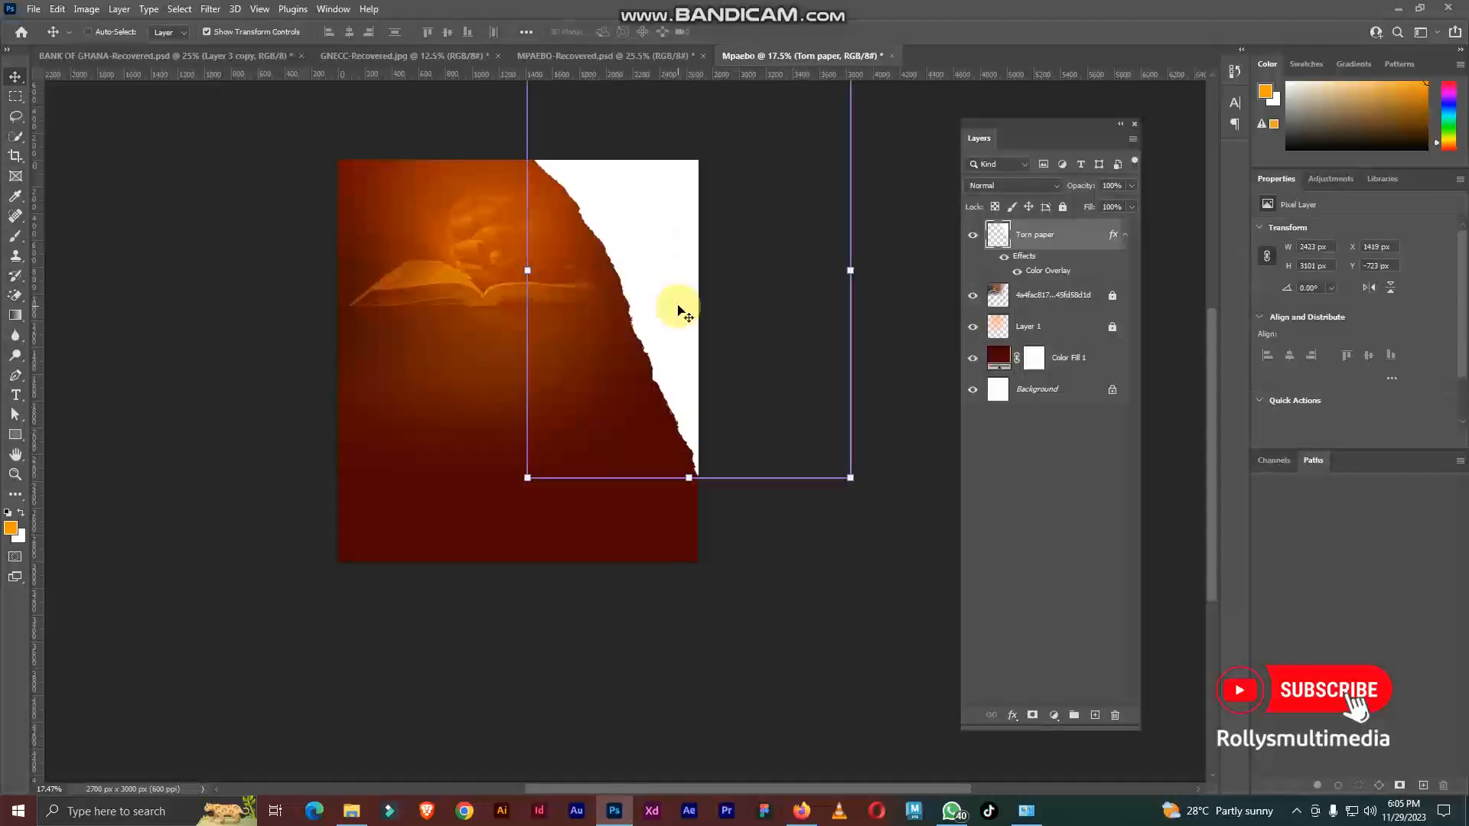
pyautogui.moveTo(676, 239); pyautogui.dragTo(482, 351)
pyautogui.hotkey('ctrl', 'z')
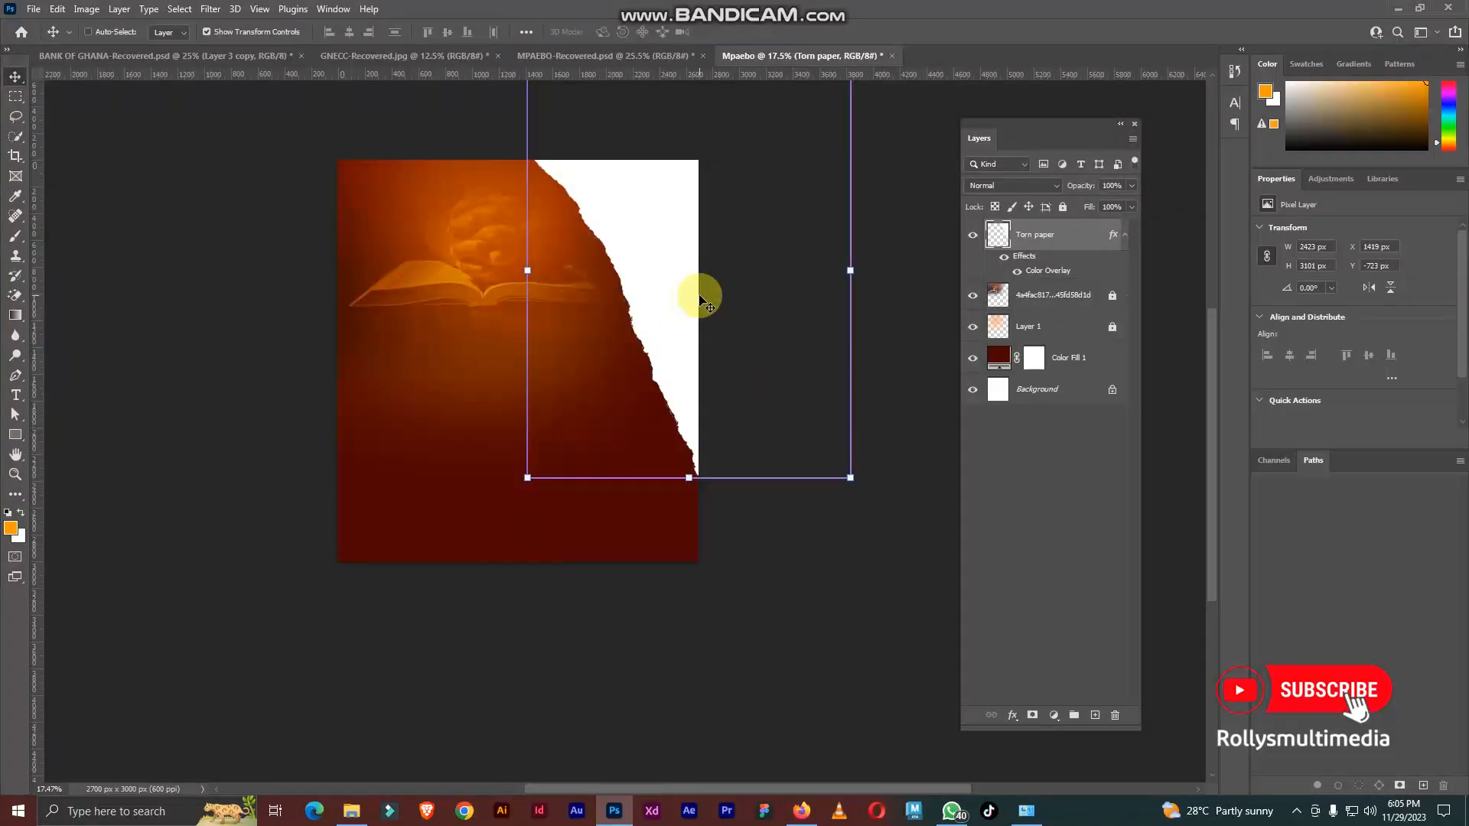
# Step: Duplicate the torn paper, rotate the copy 120°, scale it to 107.59%, and fit it along the canvas's bottom edge
pyautogui.moveTo(652, 263); pyautogui.dragTo(594, 449)
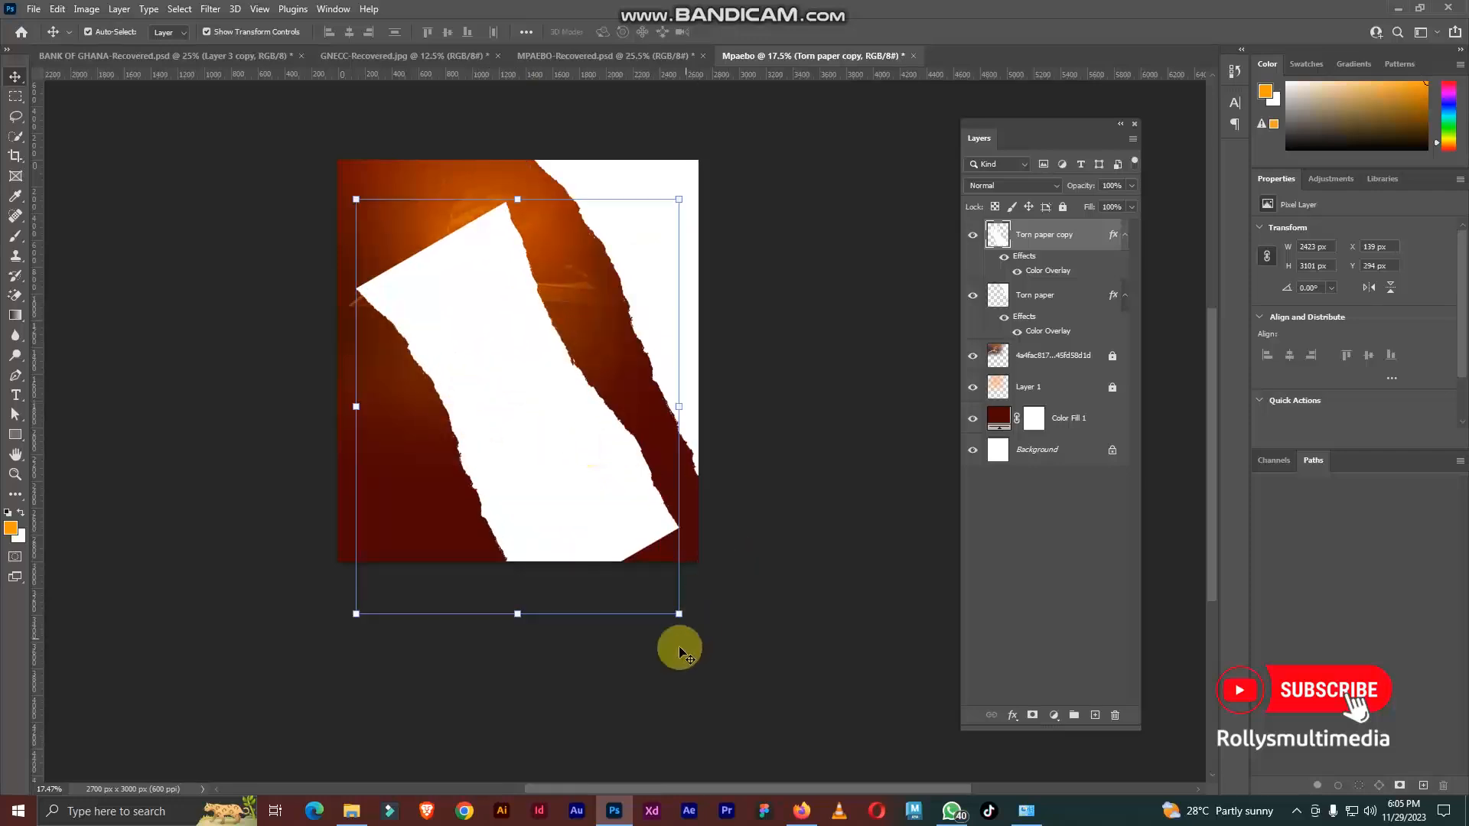
pyautogui.moveTo(676, 613); pyautogui.dragTo(584, 505)
pyautogui.moveTo(643, 574); pyautogui.dragTo(289, 416)
pyautogui.moveTo(564, 370); pyautogui.dragTo(559, 582)
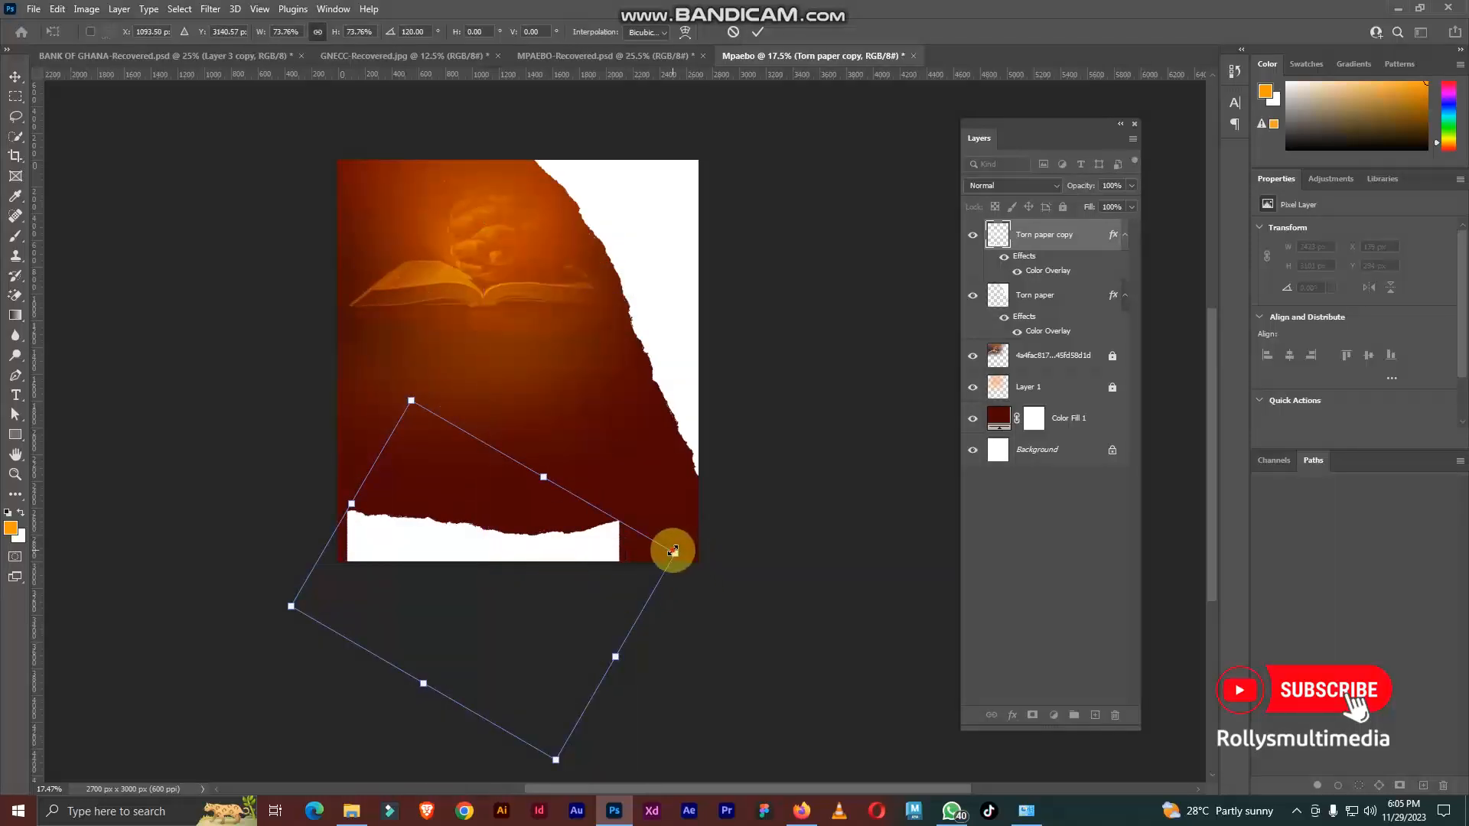
pyautogui.moveTo(673, 550); pyautogui.dragTo(847, 531)
pyautogui.moveTo(607, 564); pyautogui.dragTo(547, 597)
pyautogui.press('Return')
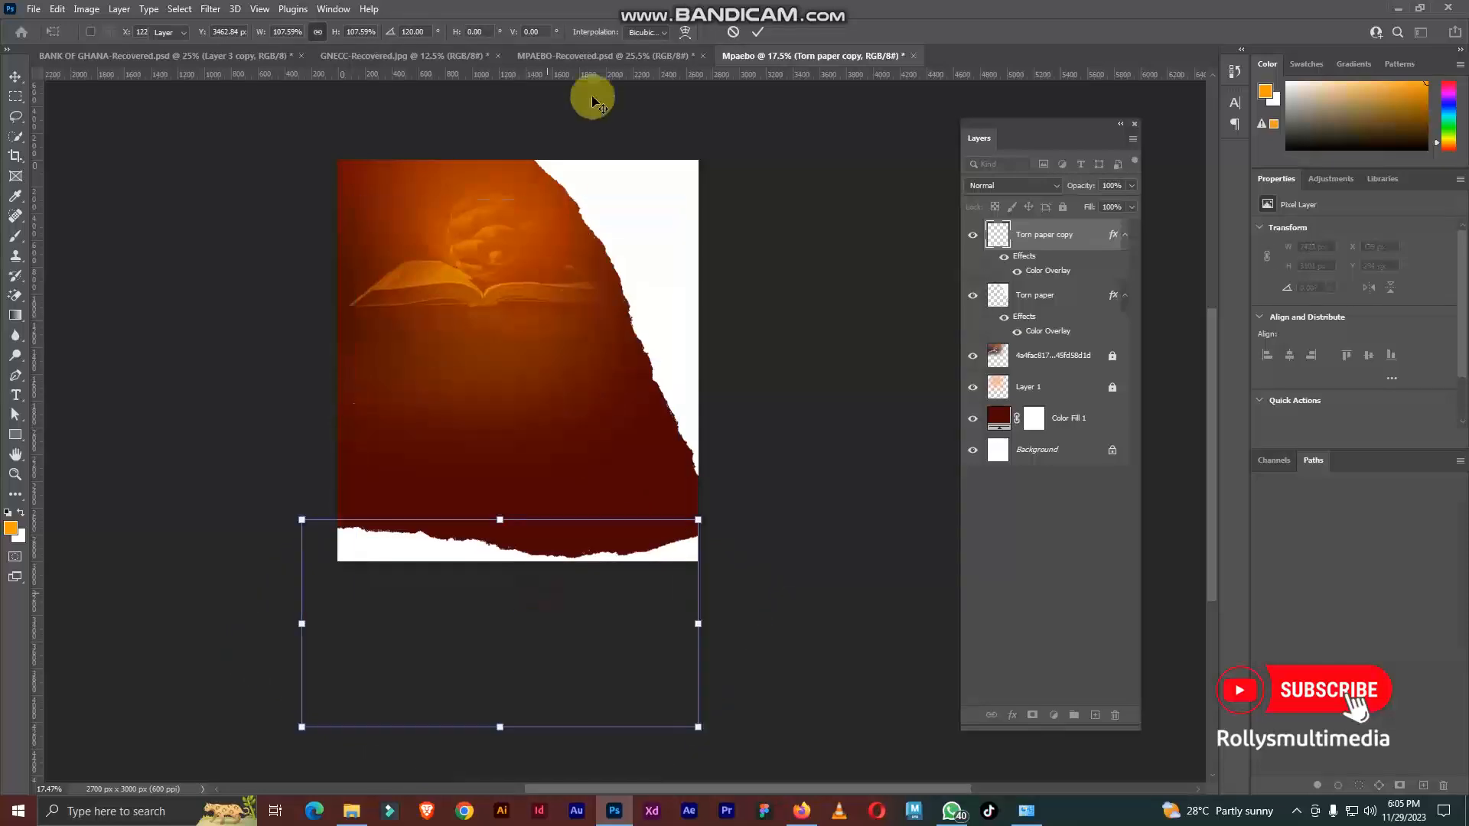
# Step: Compare with the MPAEBO-Recovered flyer, then slightly enlarge the bottom torn paper on the Mpaebo canvas and lock its layer
pyautogui.click(590, 56)
pyautogui.scroll(4, 528, 689)
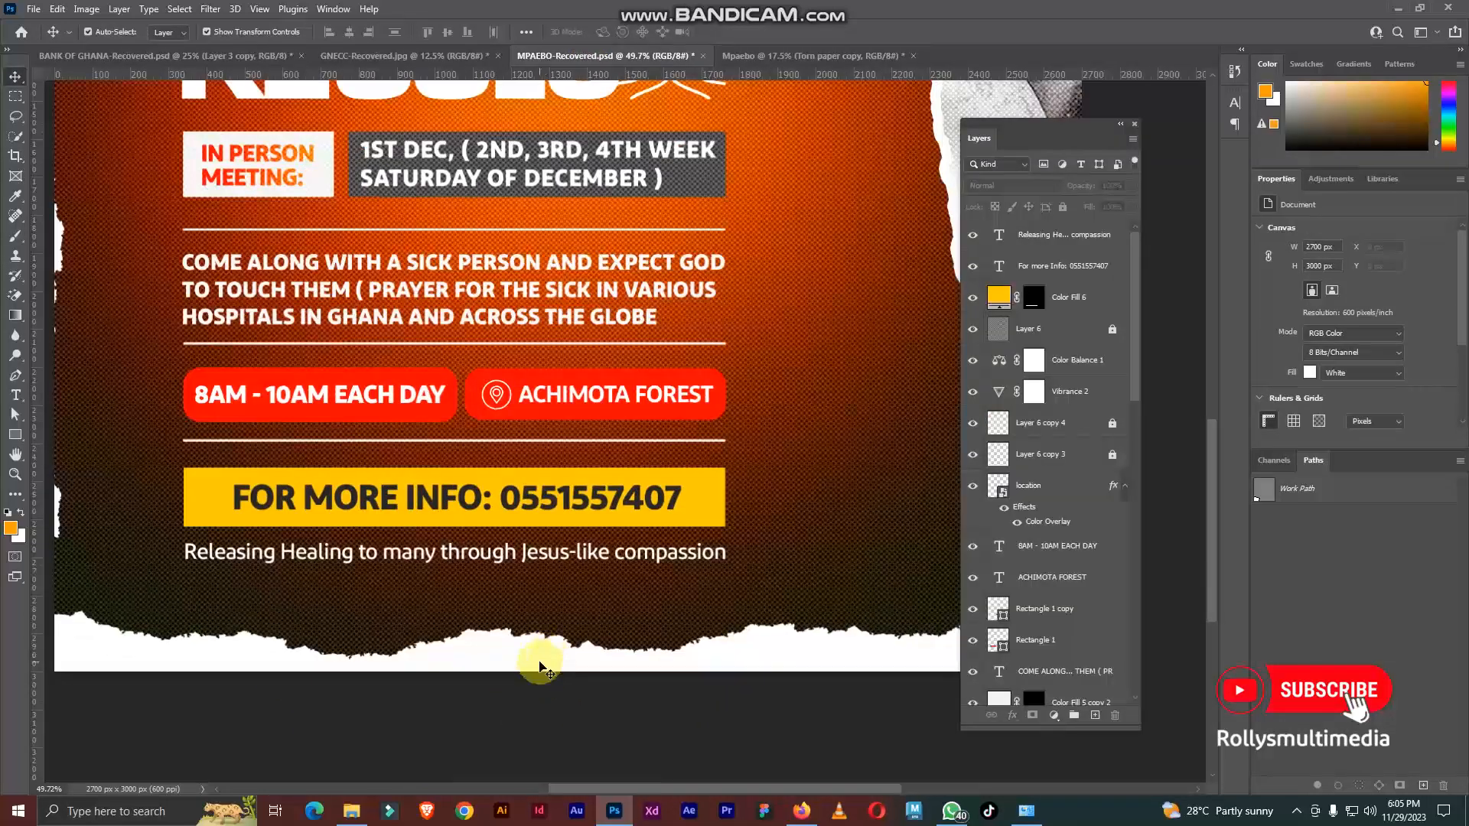
pyautogui.scroll(-5, 584, 667)
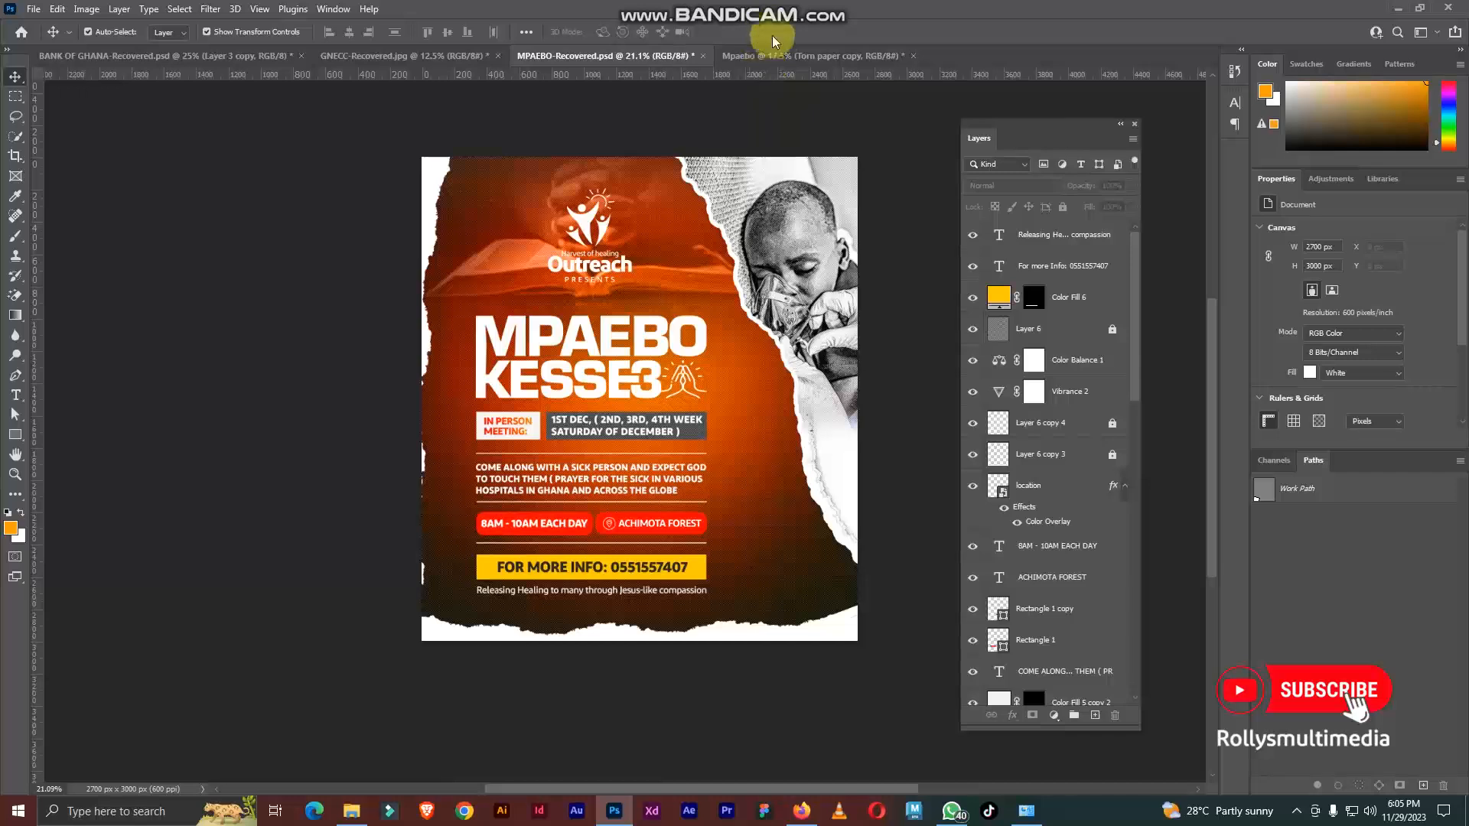
pyautogui.click(781, 56)
pyautogui.scroll(-5, 700, 414)
pyautogui.scroll(8, 572, 531)
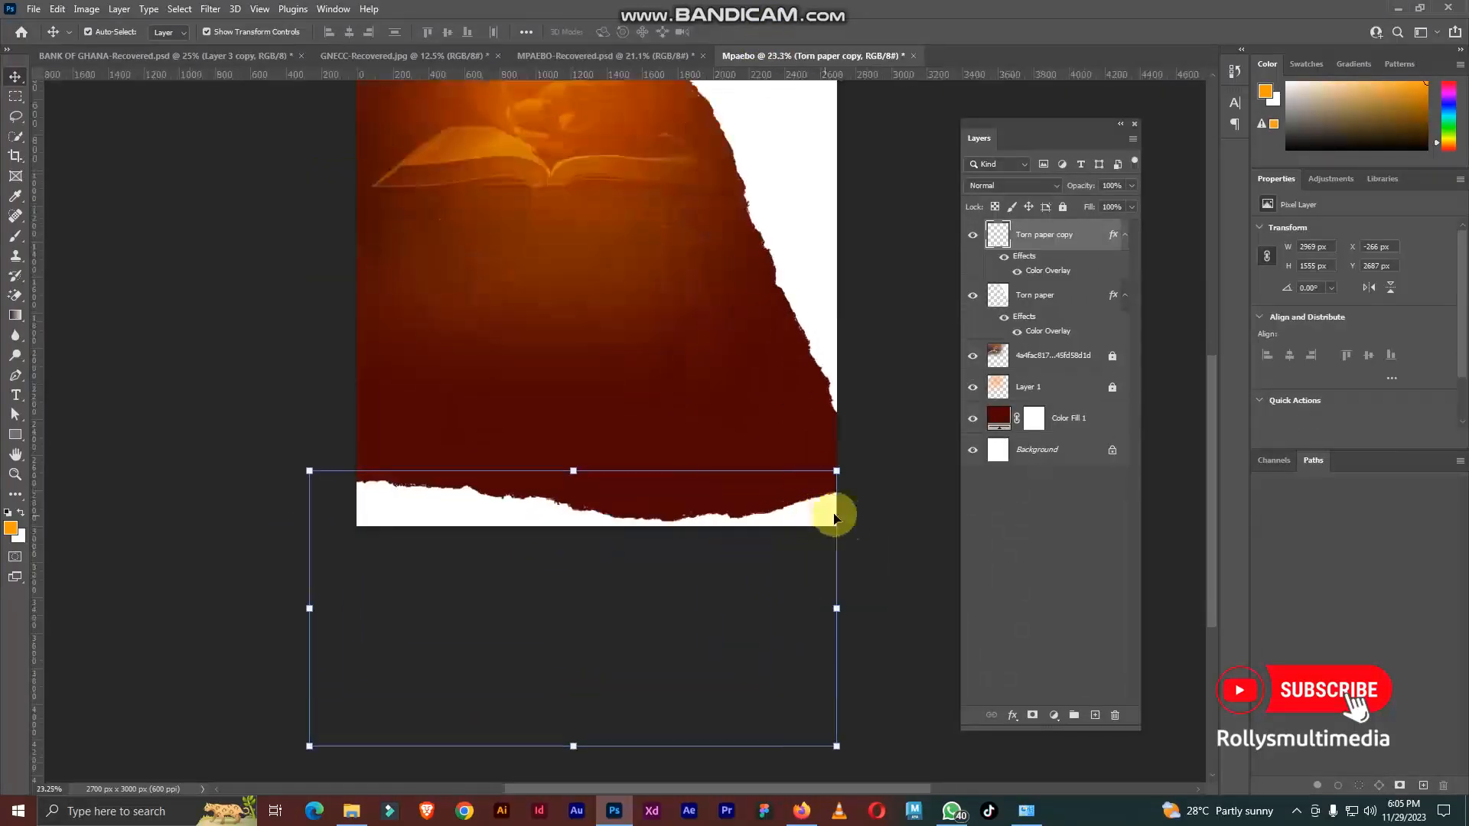
pyautogui.moveTo(842, 610); pyautogui.dragTo(855, 609)
pyautogui.doubleClick(782, 519)
pyautogui.click(1063, 207)
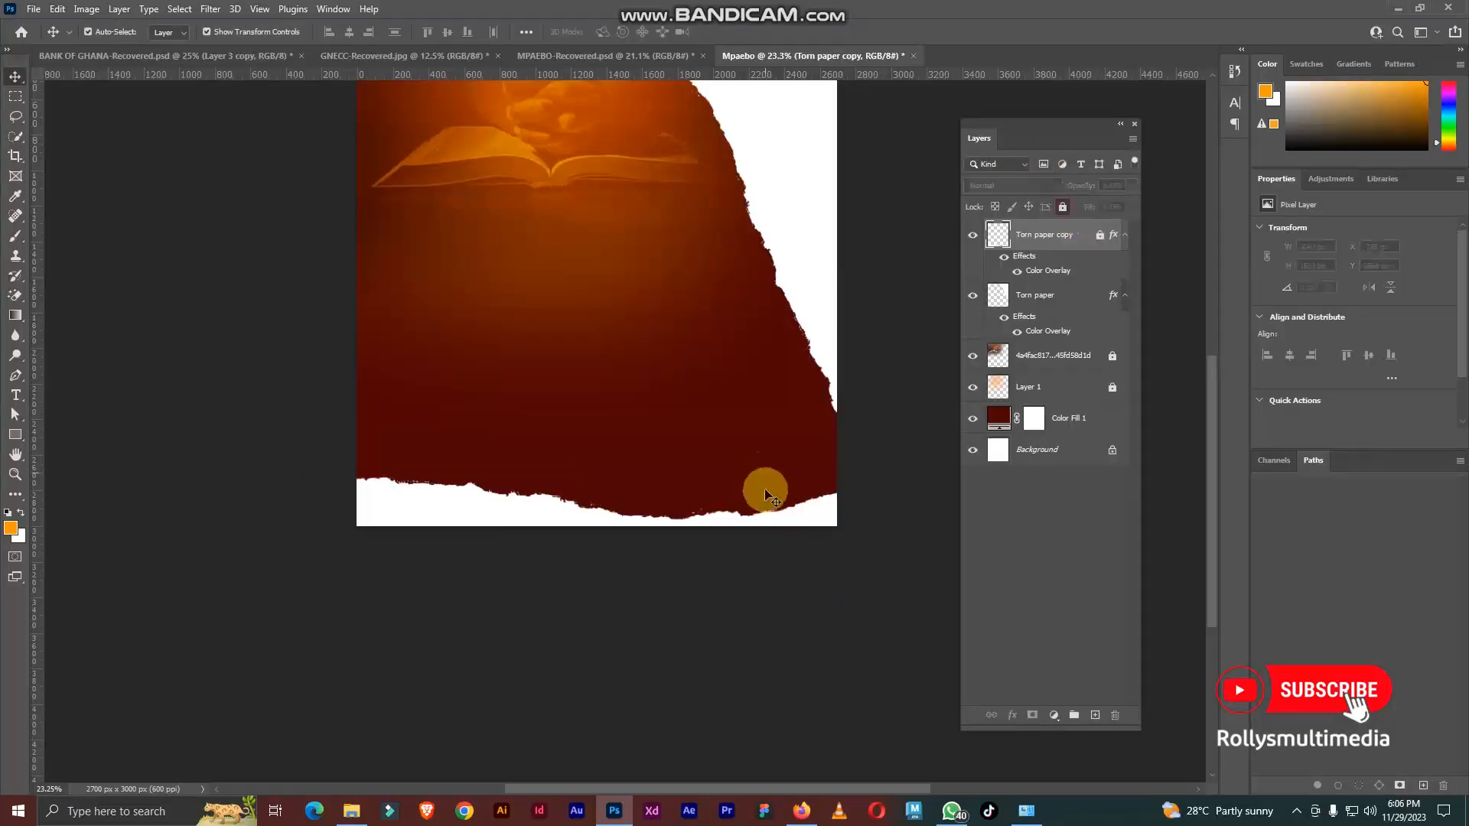
# Step: Rasterize the layer style of the Torn paper layer in the upper-right corner
pyautogui.scroll(-2, 745, 536)
pyautogui.scroll(4, 671, 522)
pyautogui.click(498, 529)
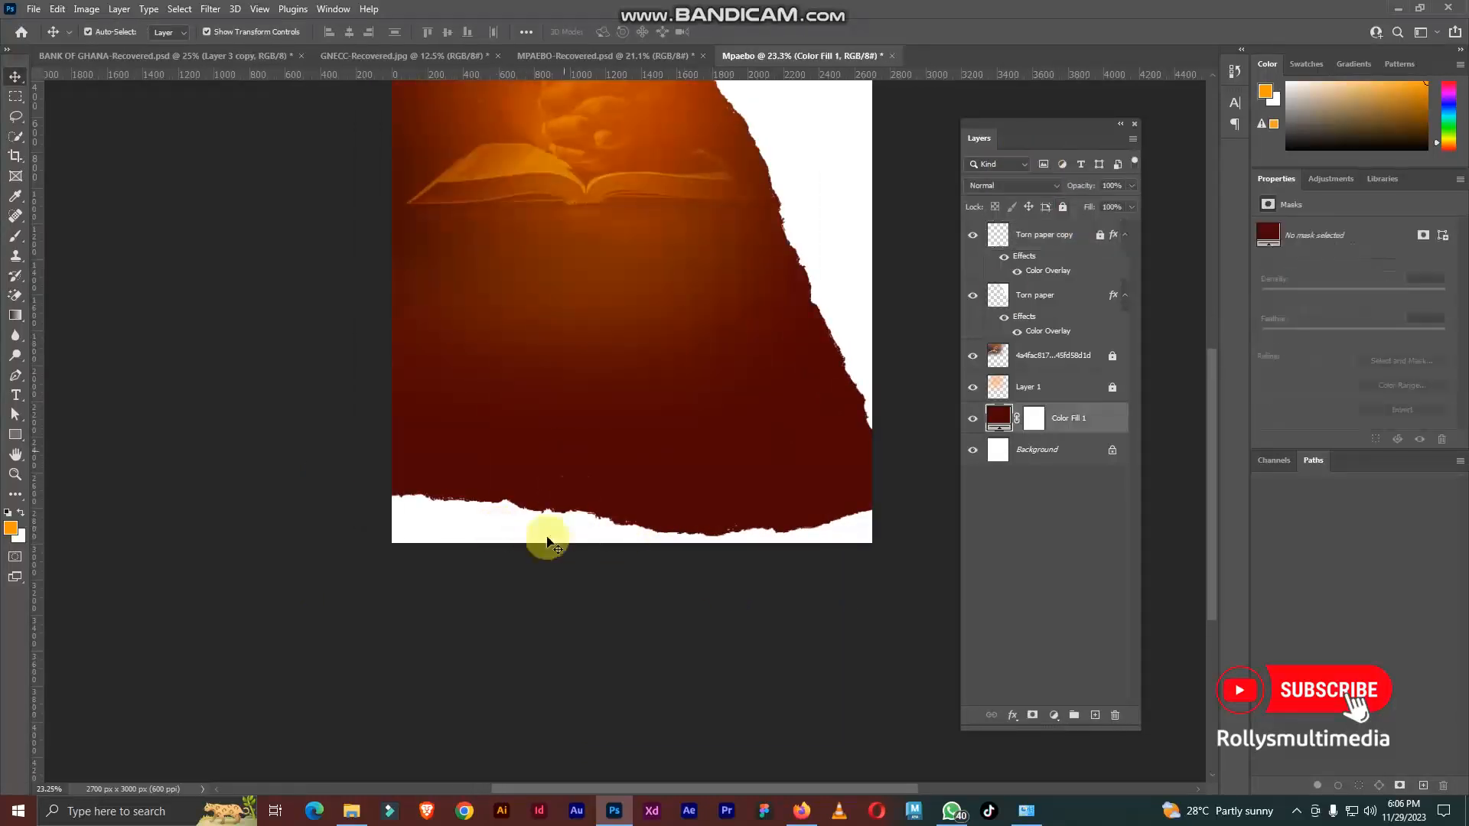
pyautogui.scroll(-5, 564, 469)
pyautogui.scroll(3, 708, 206)
pyautogui.click(728, 212)
pyautogui.scroll(5, 734, 245)
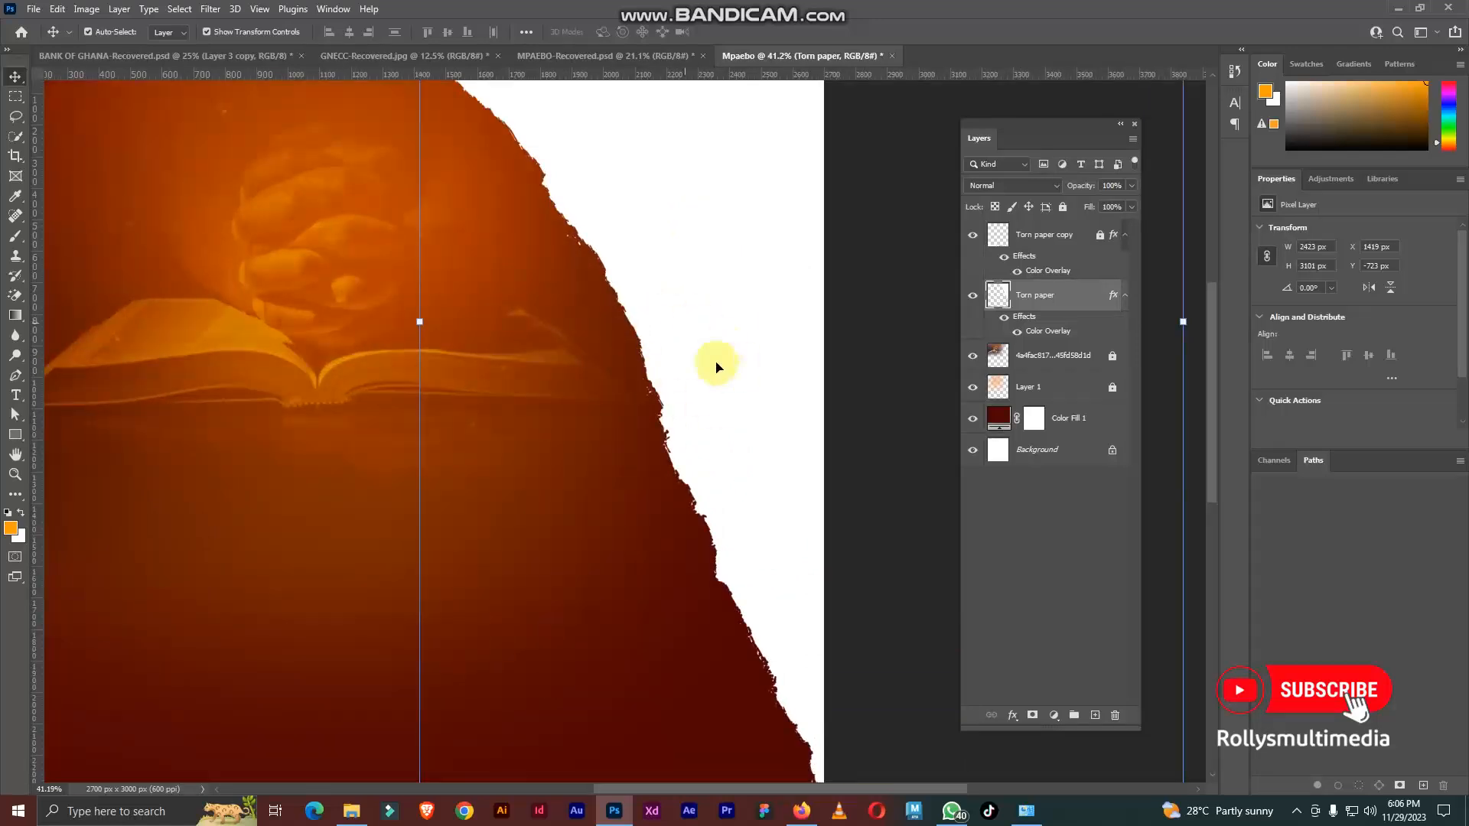
pyautogui.scroll(-3, 739, 276)
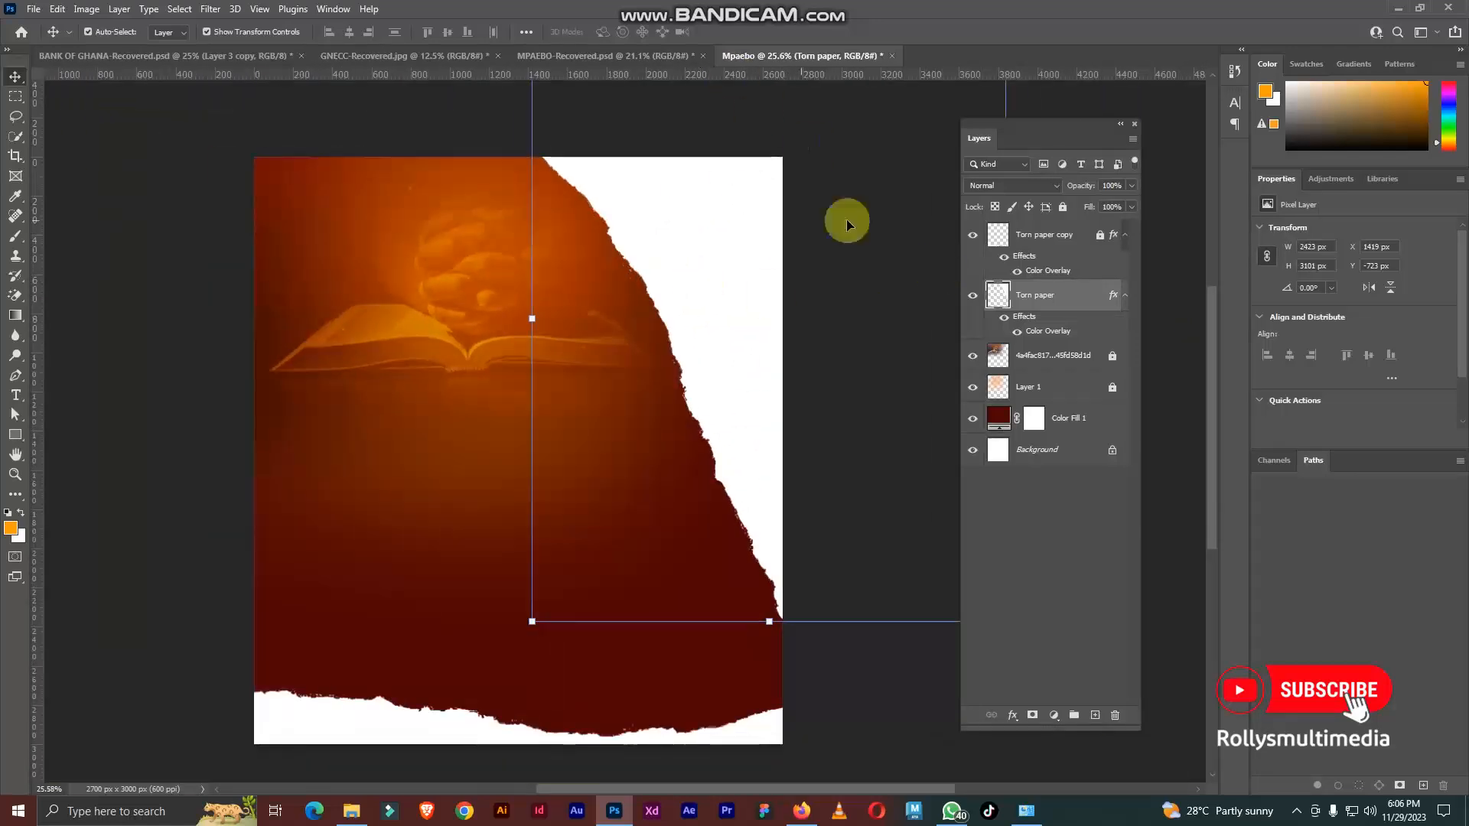
pyautogui.rightClick(1062, 295)
pyautogui.click(1163, 394)
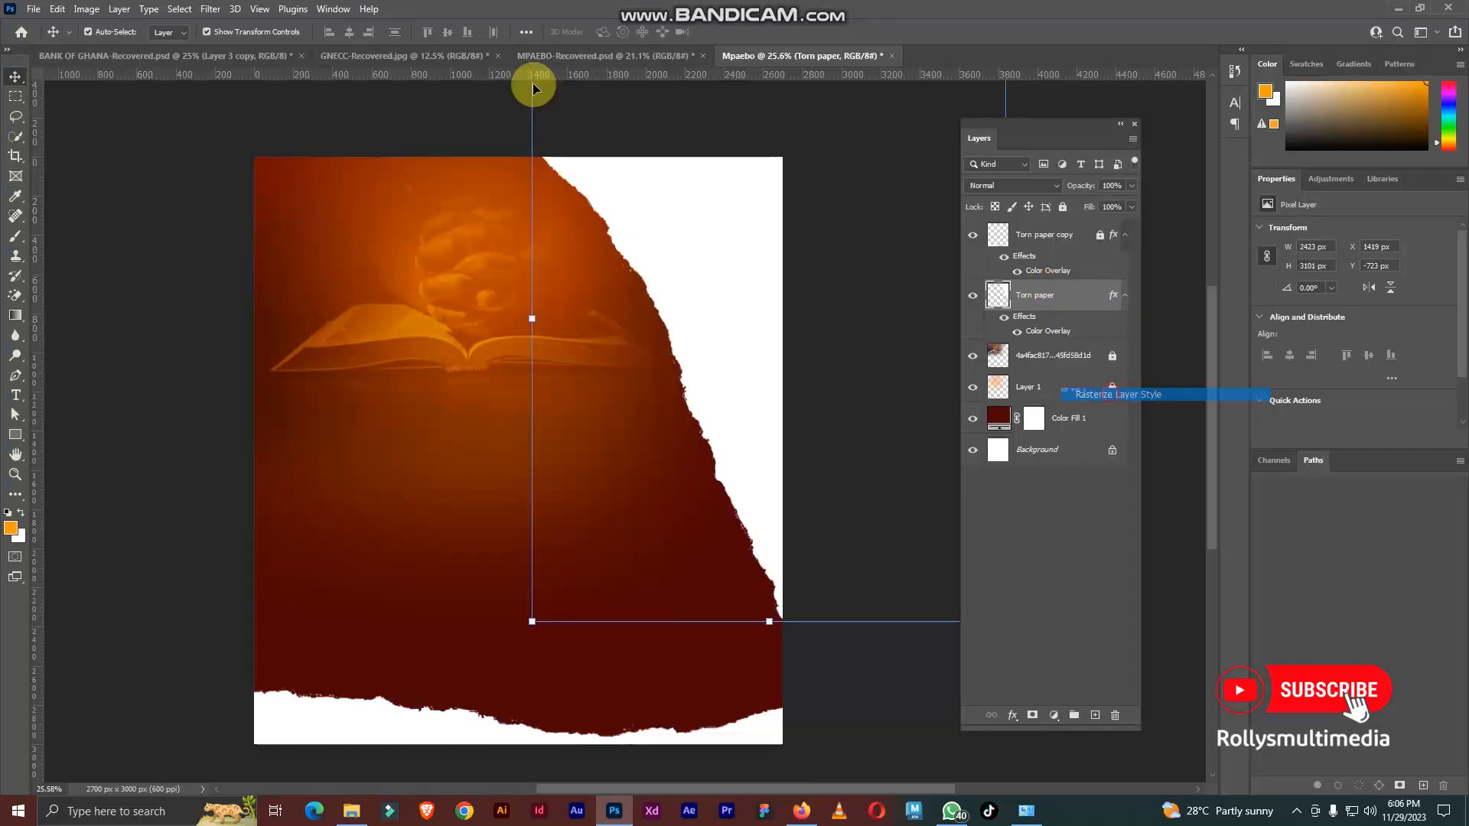
# Step: In MPAEBO-Recovered, find the child's photo layer Color Efex Pro 4, unlock it, and examine how it fills the torn paper
pyautogui.click(555, 55)
pyautogui.scroll(2, 741, 300)
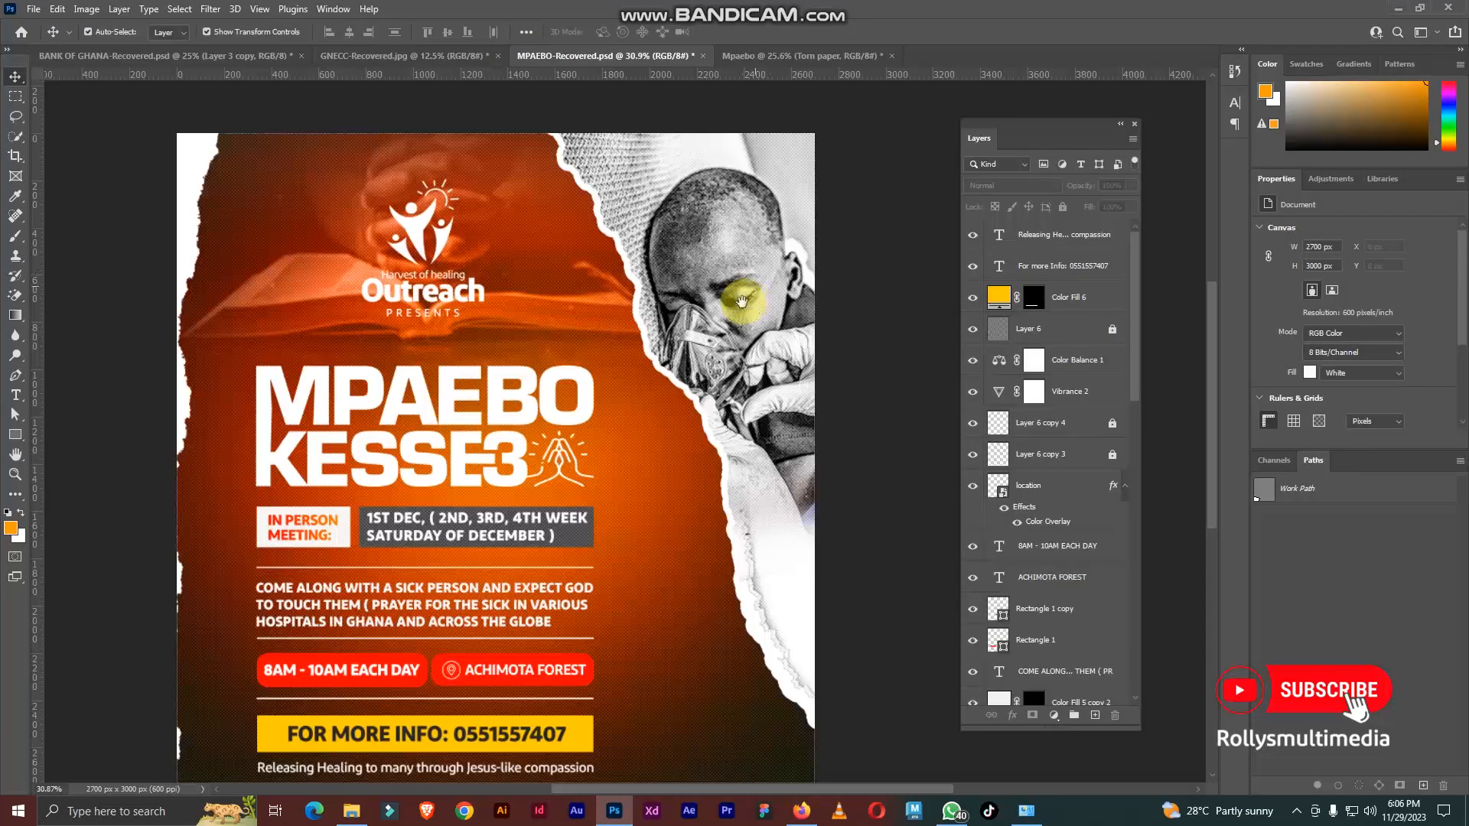
pyautogui.scroll(-2, 733, 251)
pyautogui.scroll(-6, 1079, 515)
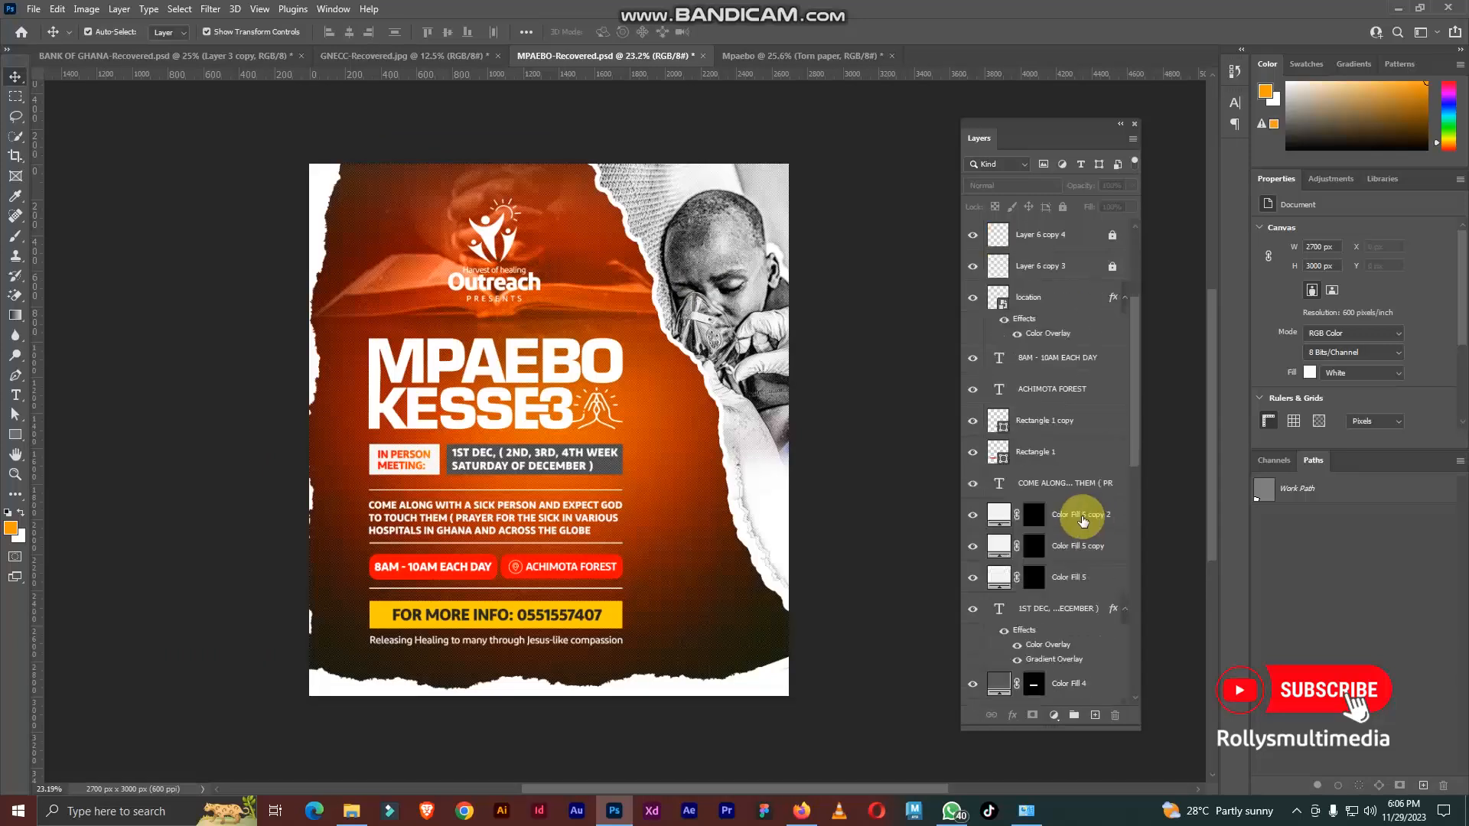
pyautogui.scroll(3, 1077, 517)
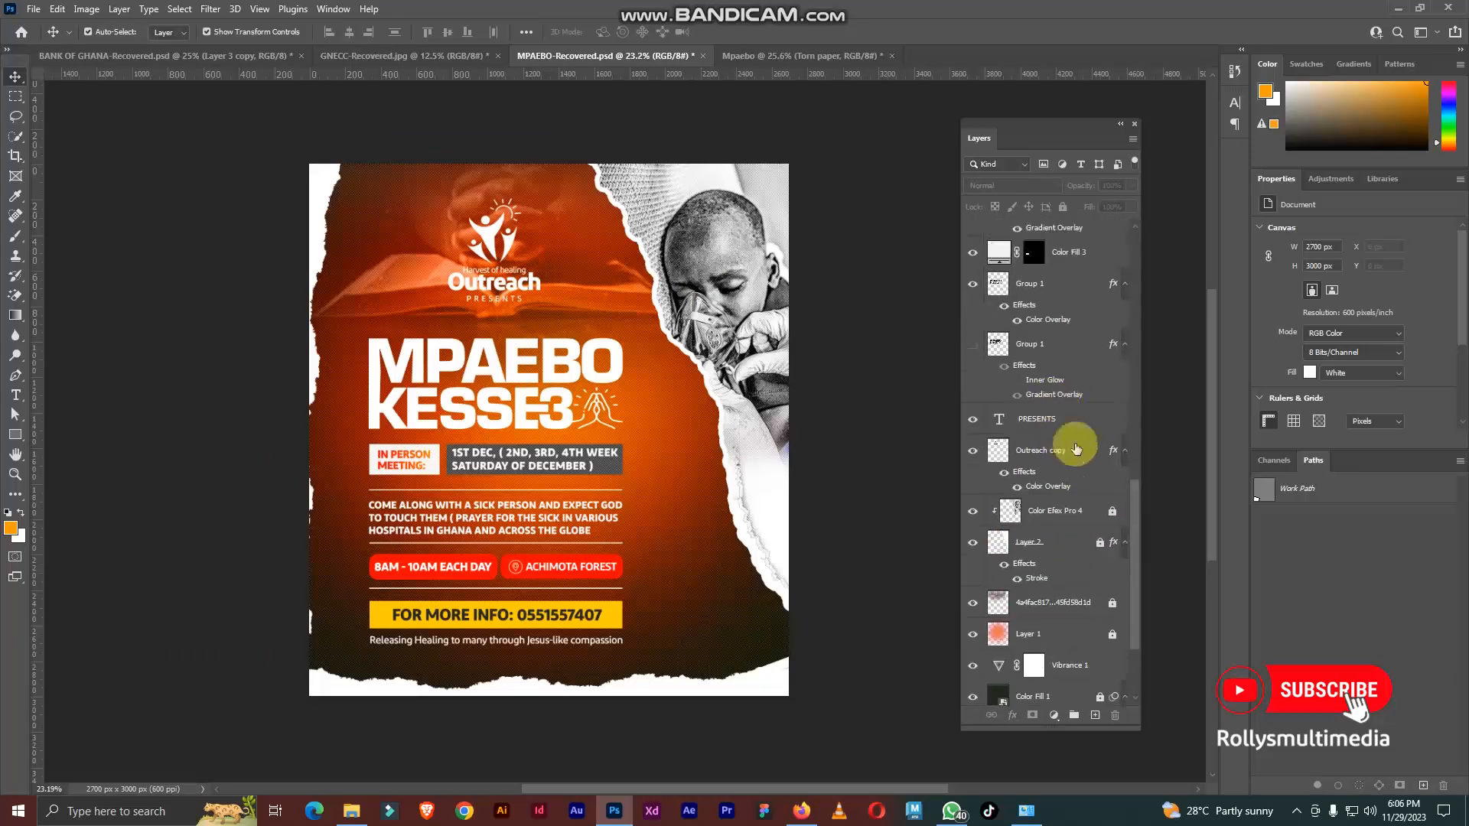
pyautogui.click(1055, 513)
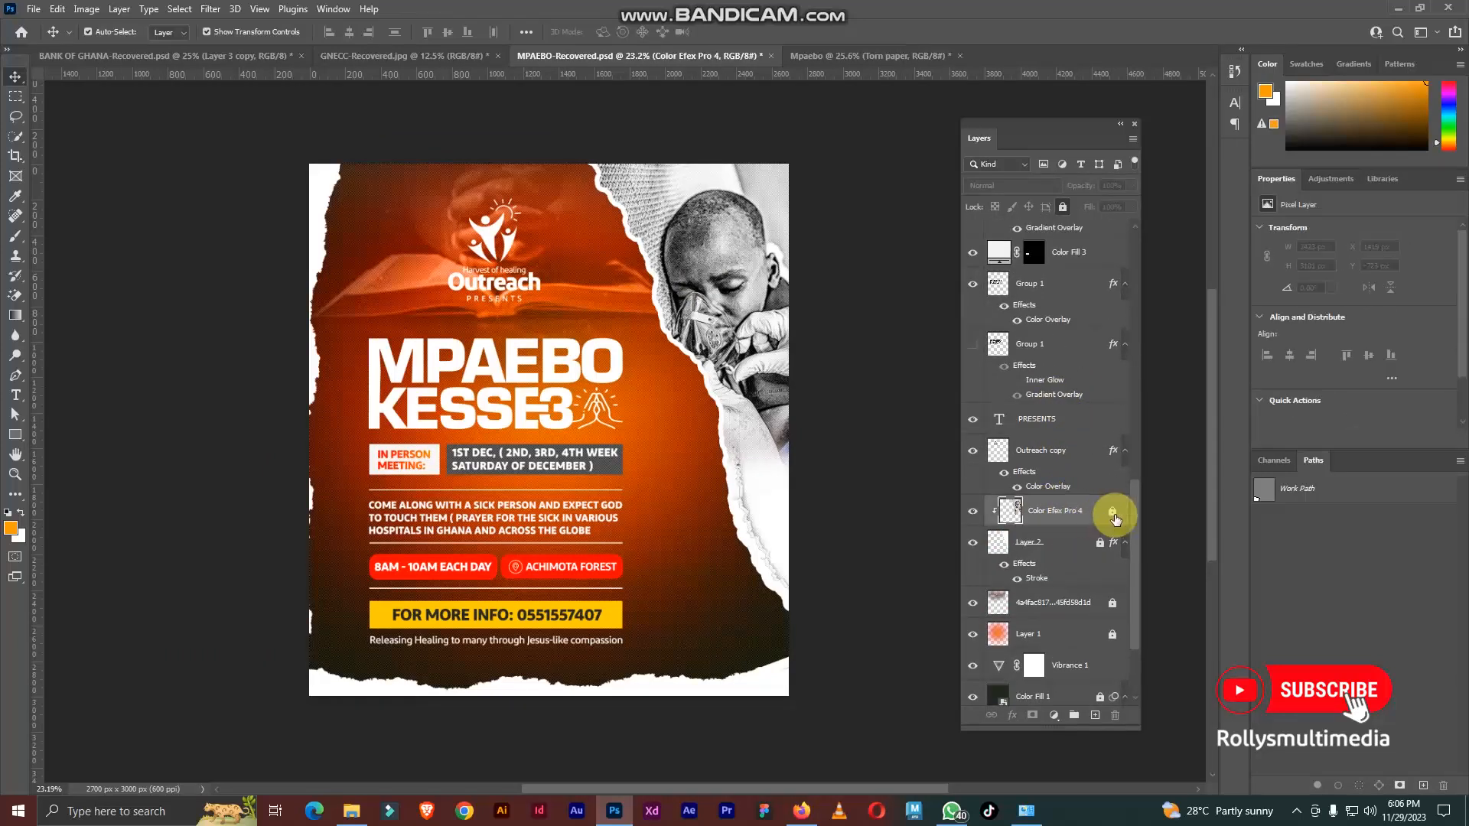
pyautogui.scroll(3, 667, 291)
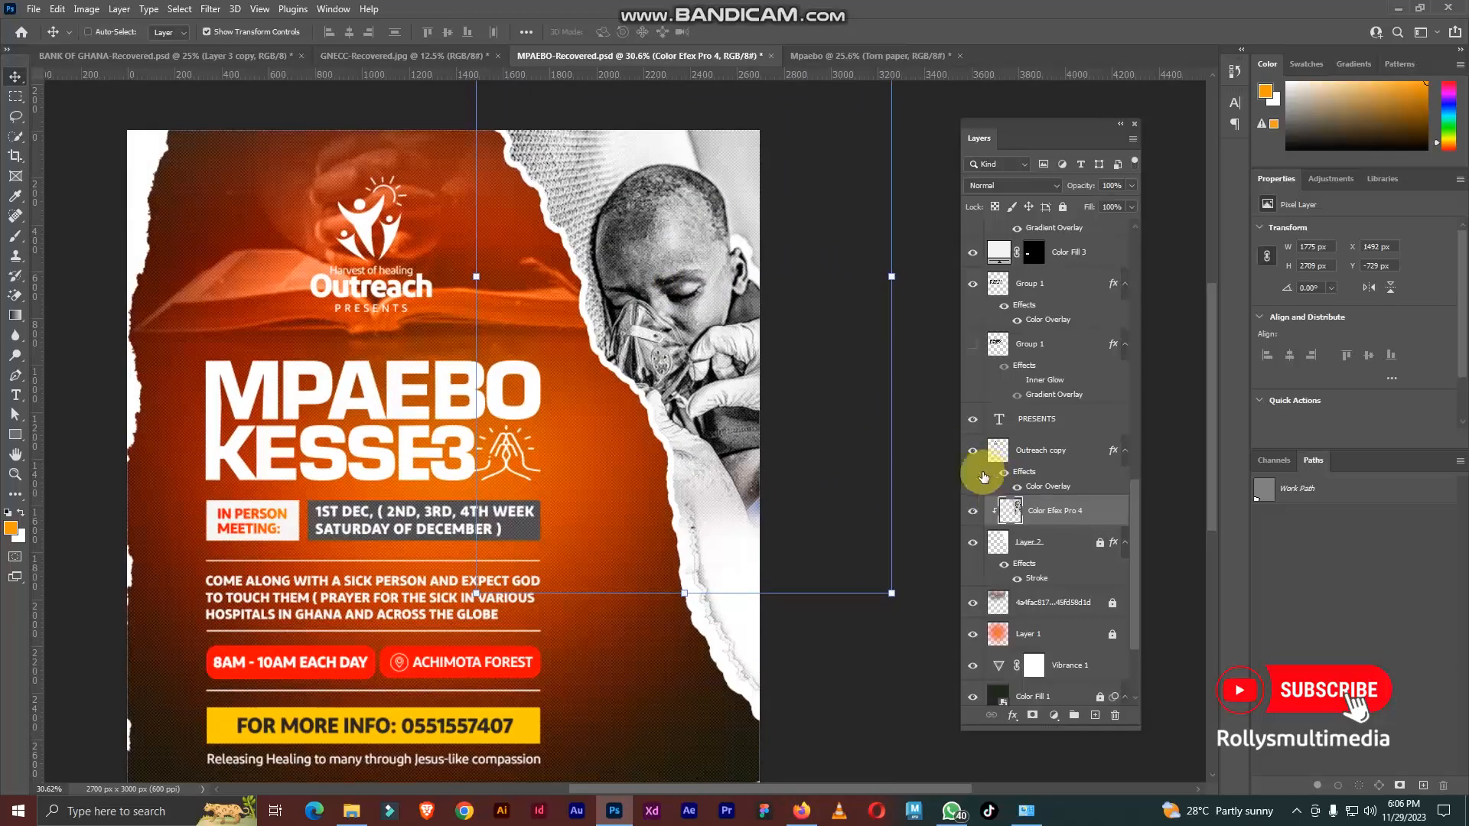
pyautogui.press('ctrl')
pyautogui.scroll(2, 667, 268)
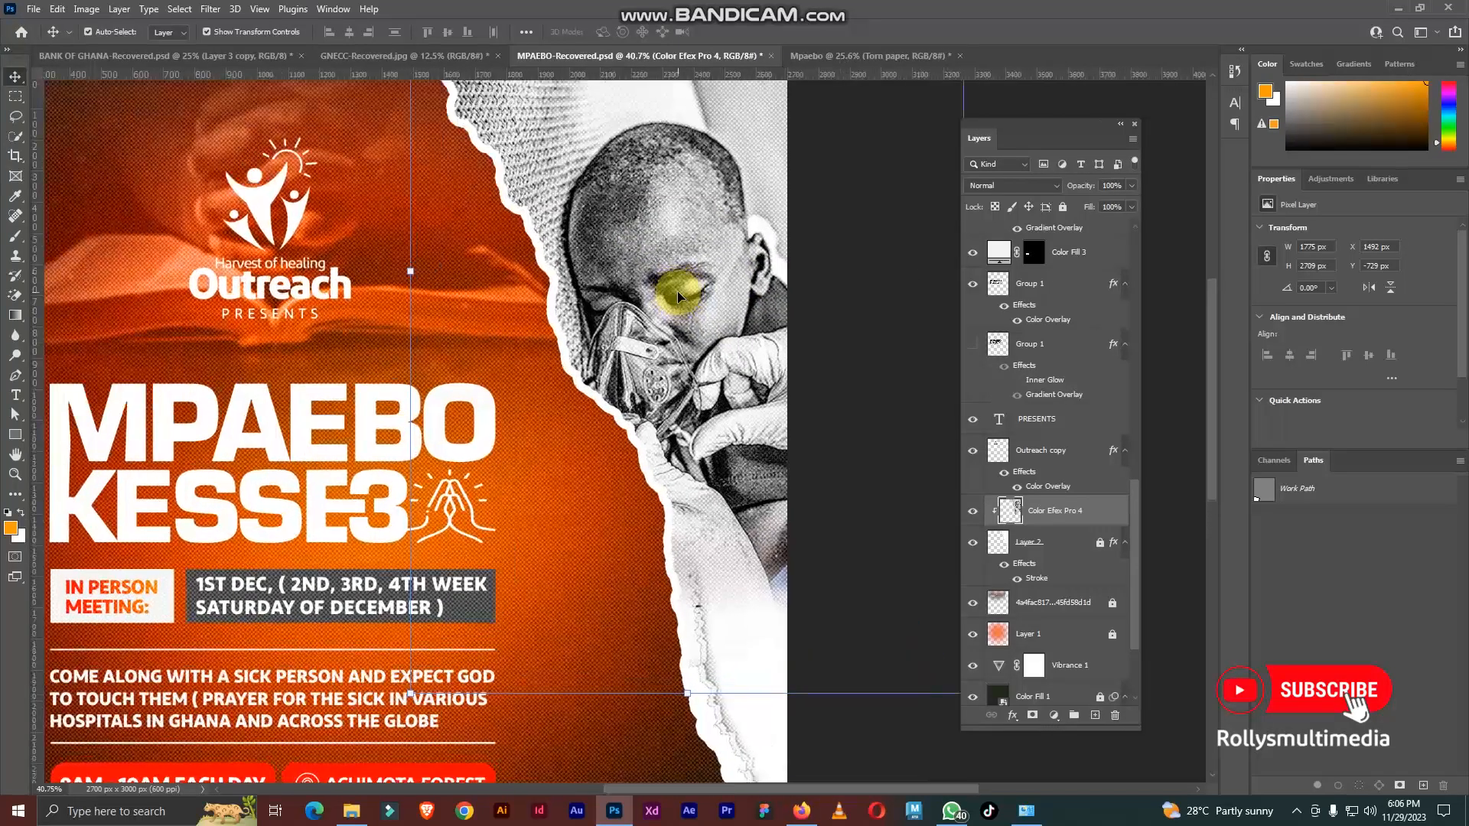
pyautogui.scroll(-2, 677, 291)
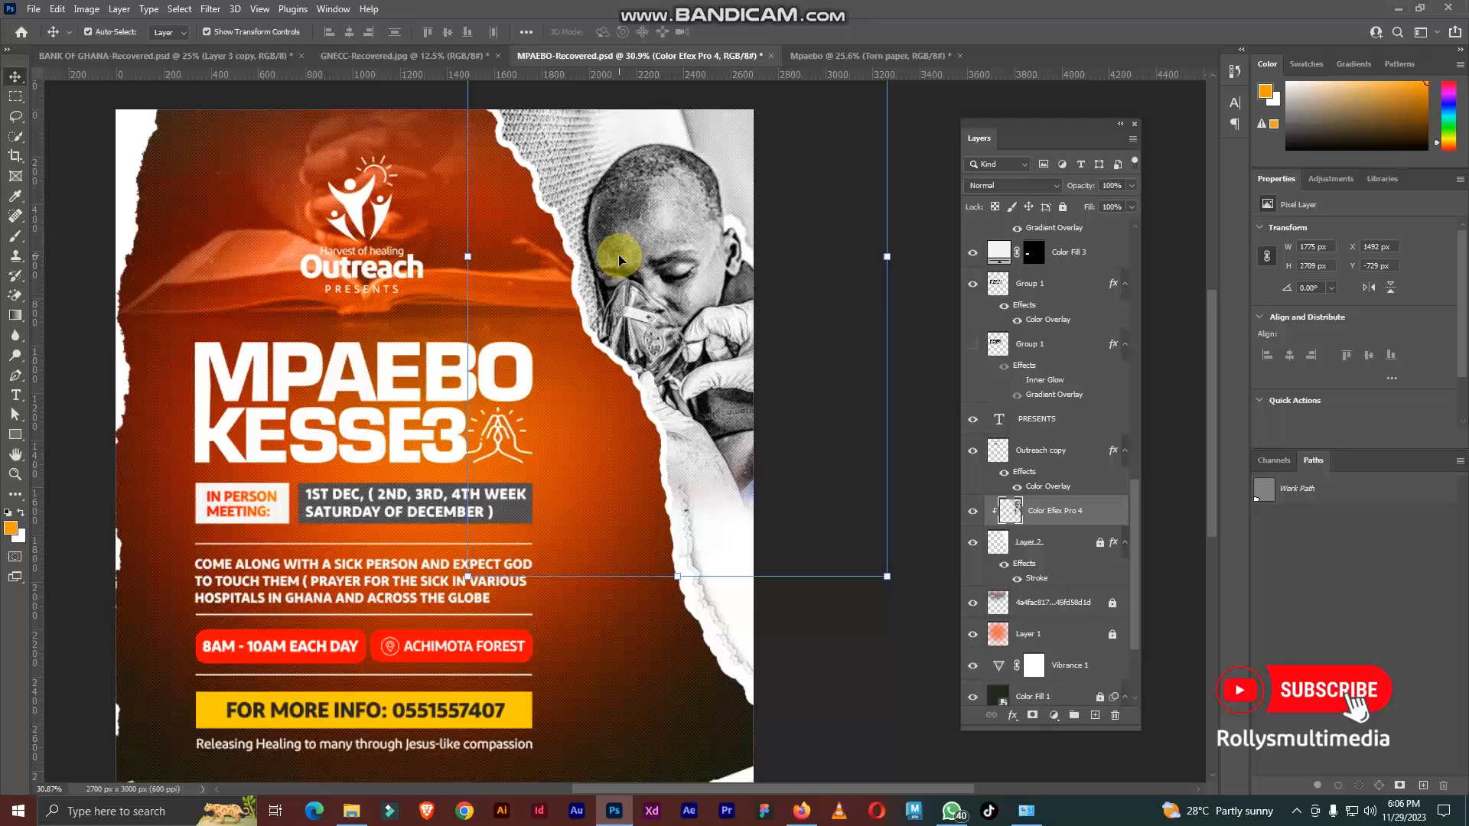
# Step: Release the photo layer's clipping mask and copy it into the Mpaebo document, directly above the Torn paper layer
pyautogui.moveTo(634, 249); pyautogui.dragTo(788, 90)
pyautogui.moveTo(692, 338); pyautogui.dragTo(668, 282)
pyautogui.rightClick(1056, 508)
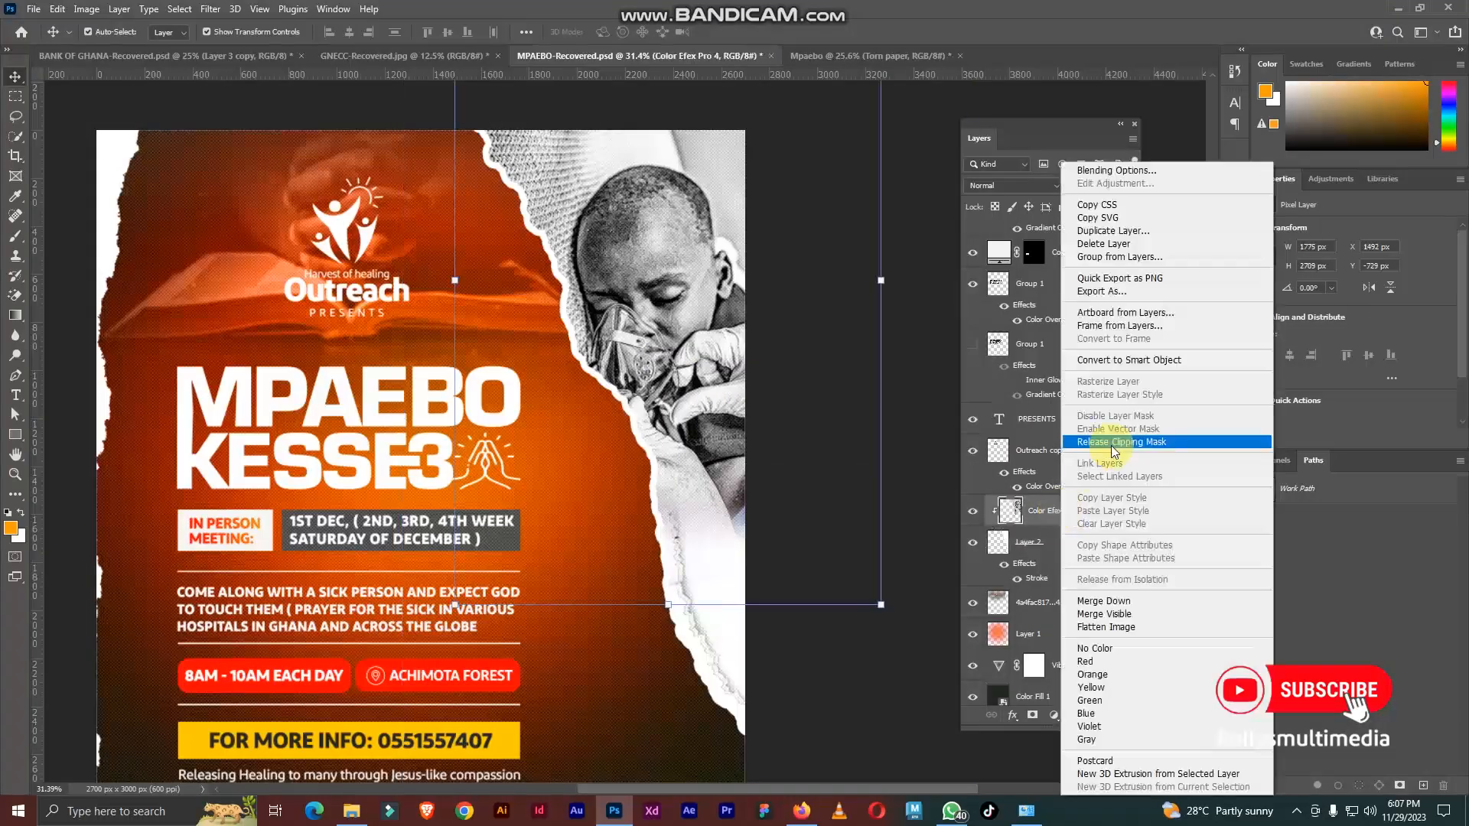
pyautogui.click(1194, 441)
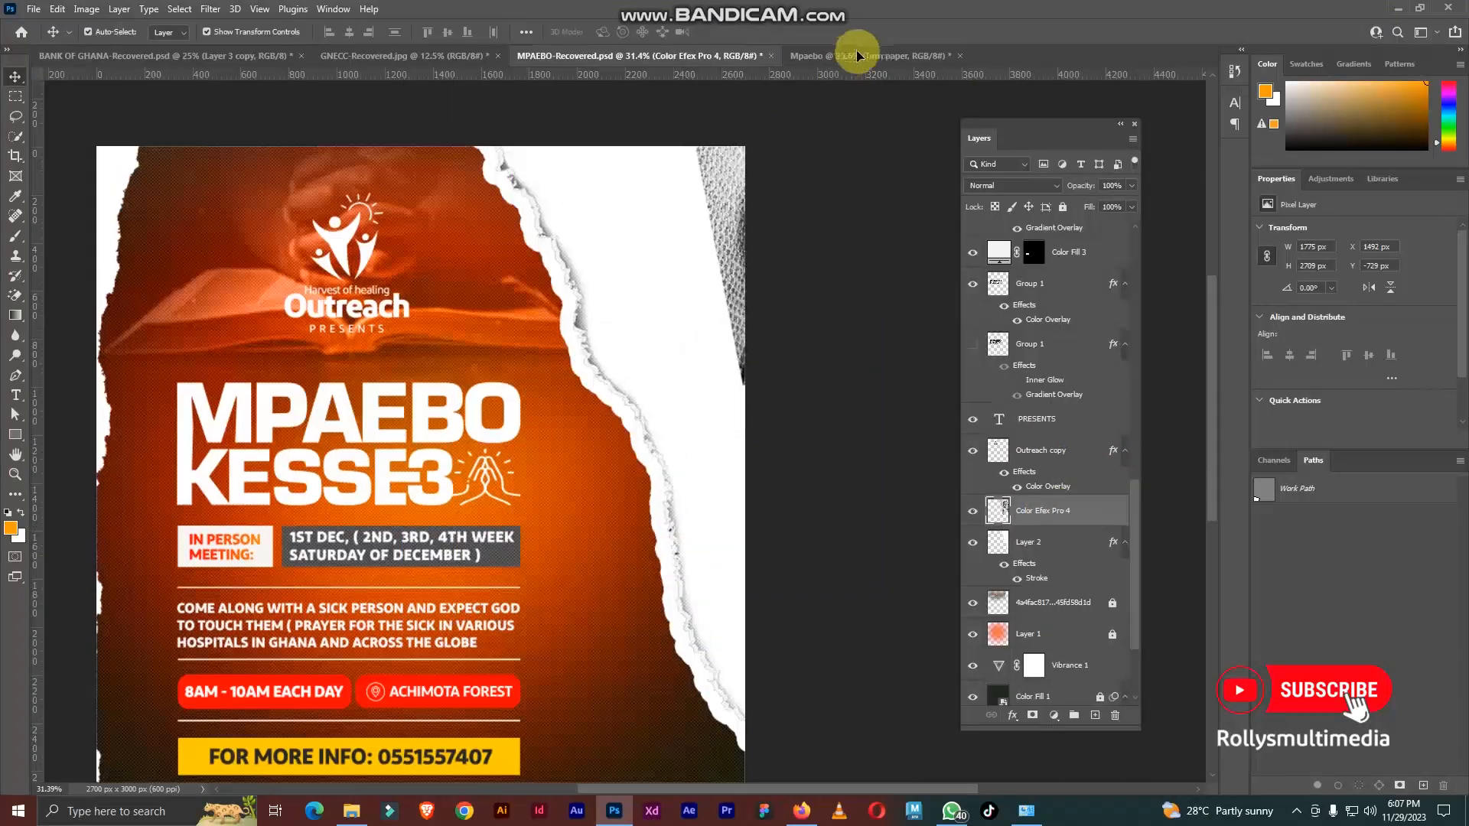
pyautogui.moveTo(862, 54); pyautogui.dragTo(644, 296)
pyautogui.scroll(-3, 647, 295)
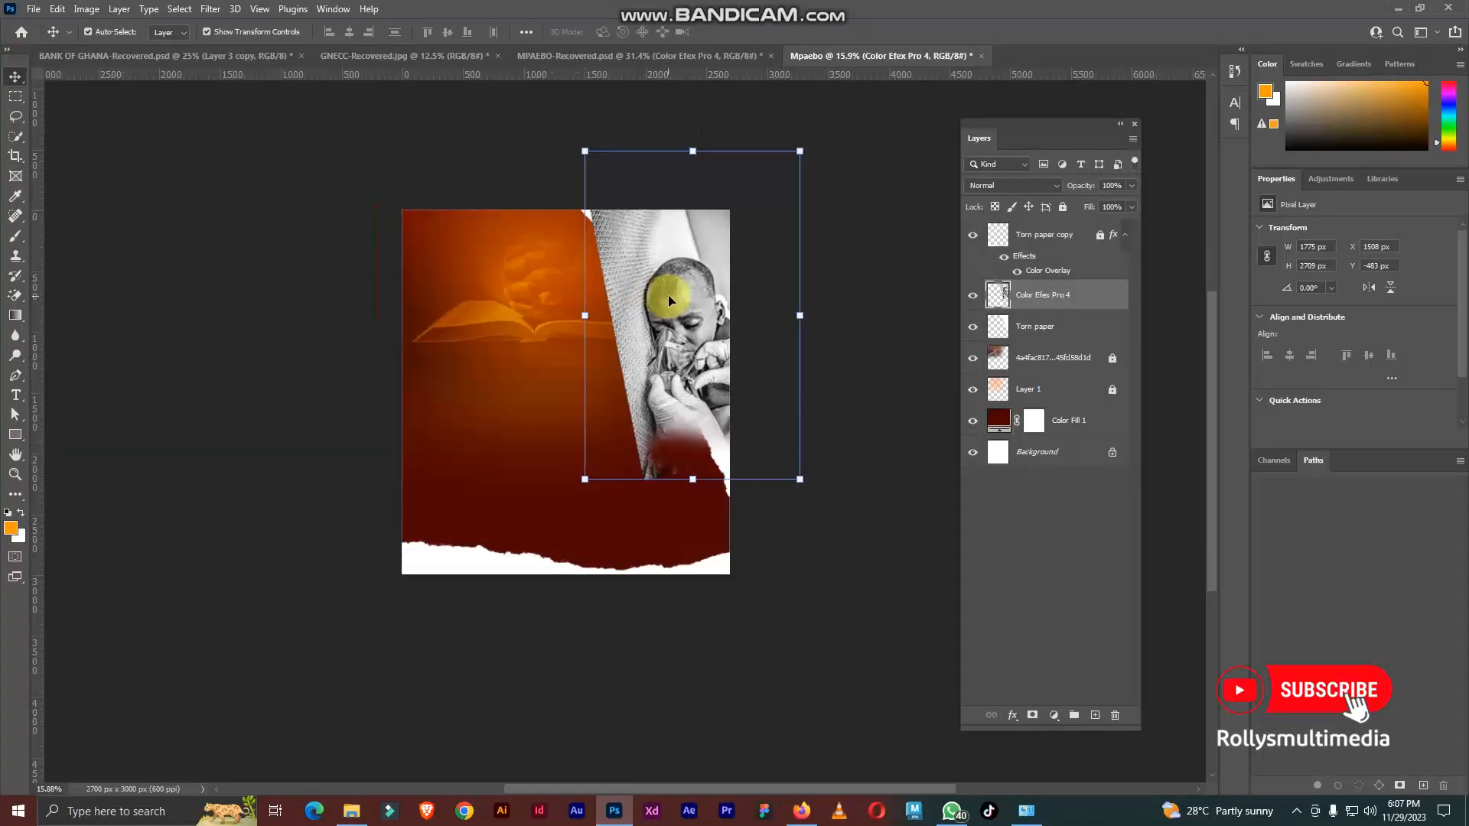
pyautogui.scroll(4, 668, 295)
pyautogui.scroll(-2, 704, 328)
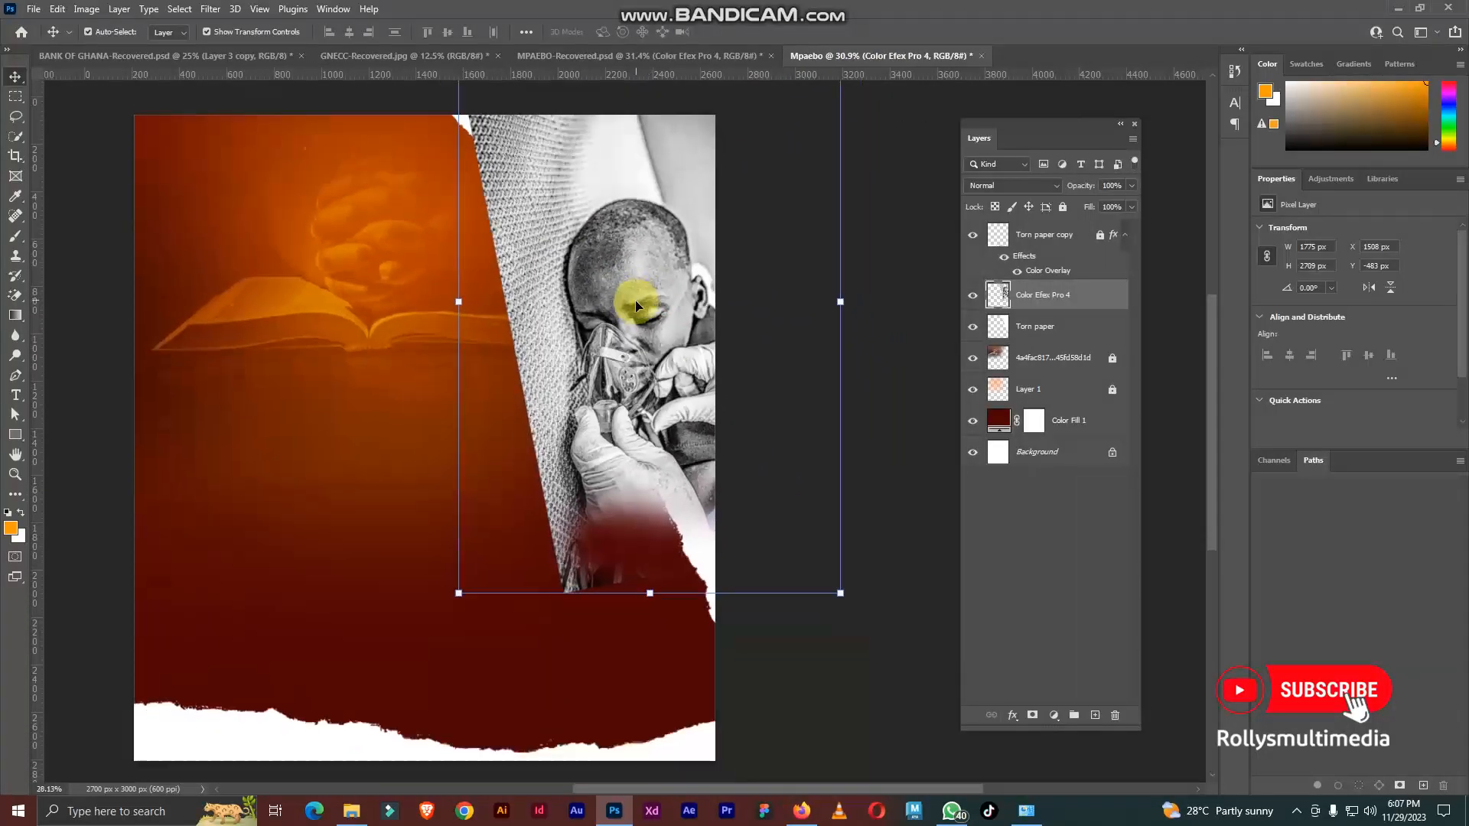
# Step: Clip the child's photo to the Torn paper layer, enlarge it to about 2078 × 3171 px, and shift it upward
pyautogui.rightClick(1048, 298)
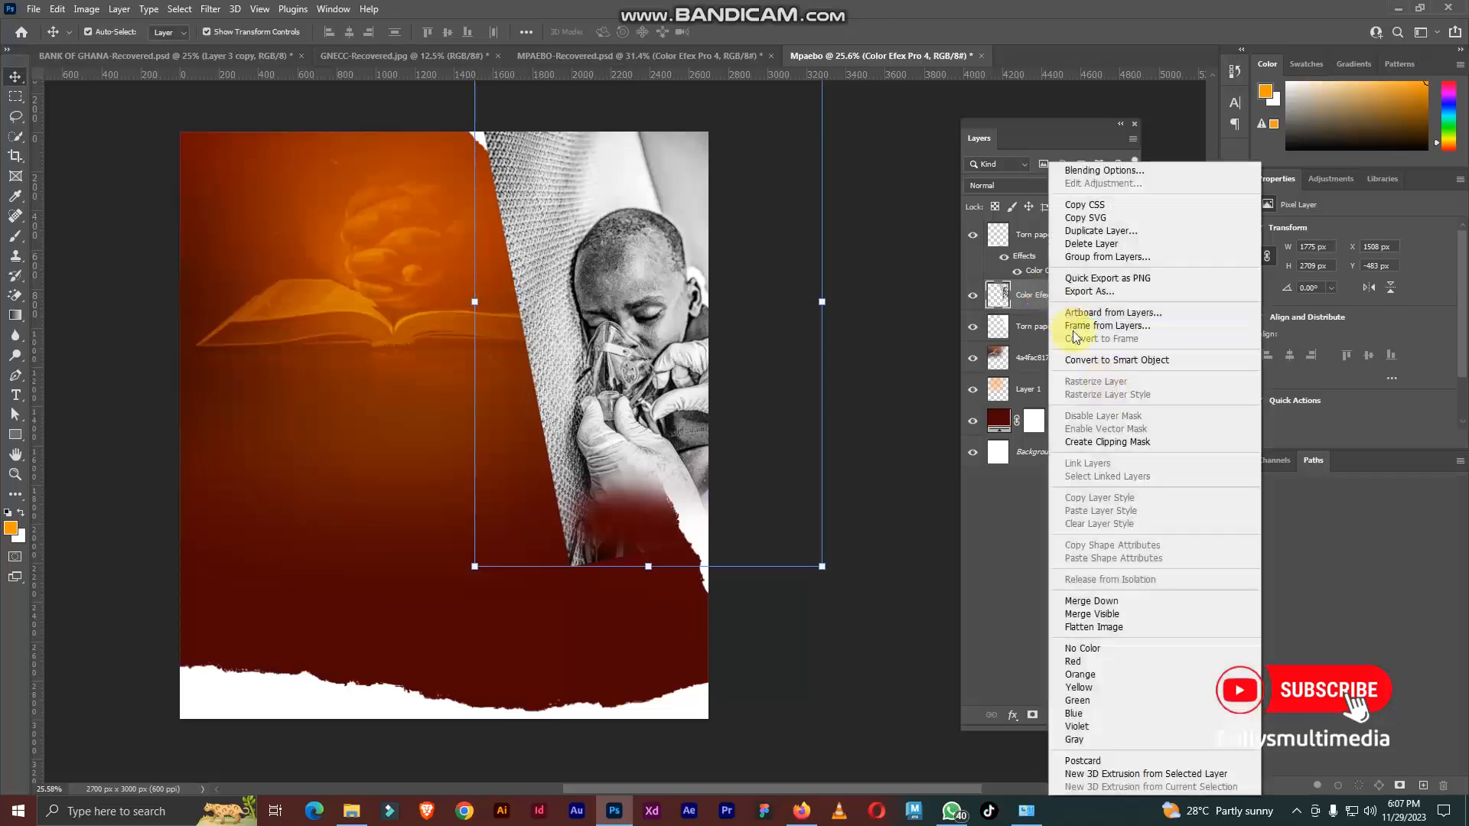
pyautogui.click(1110, 443)
pyautogui.scroll(-4, 604, 295)
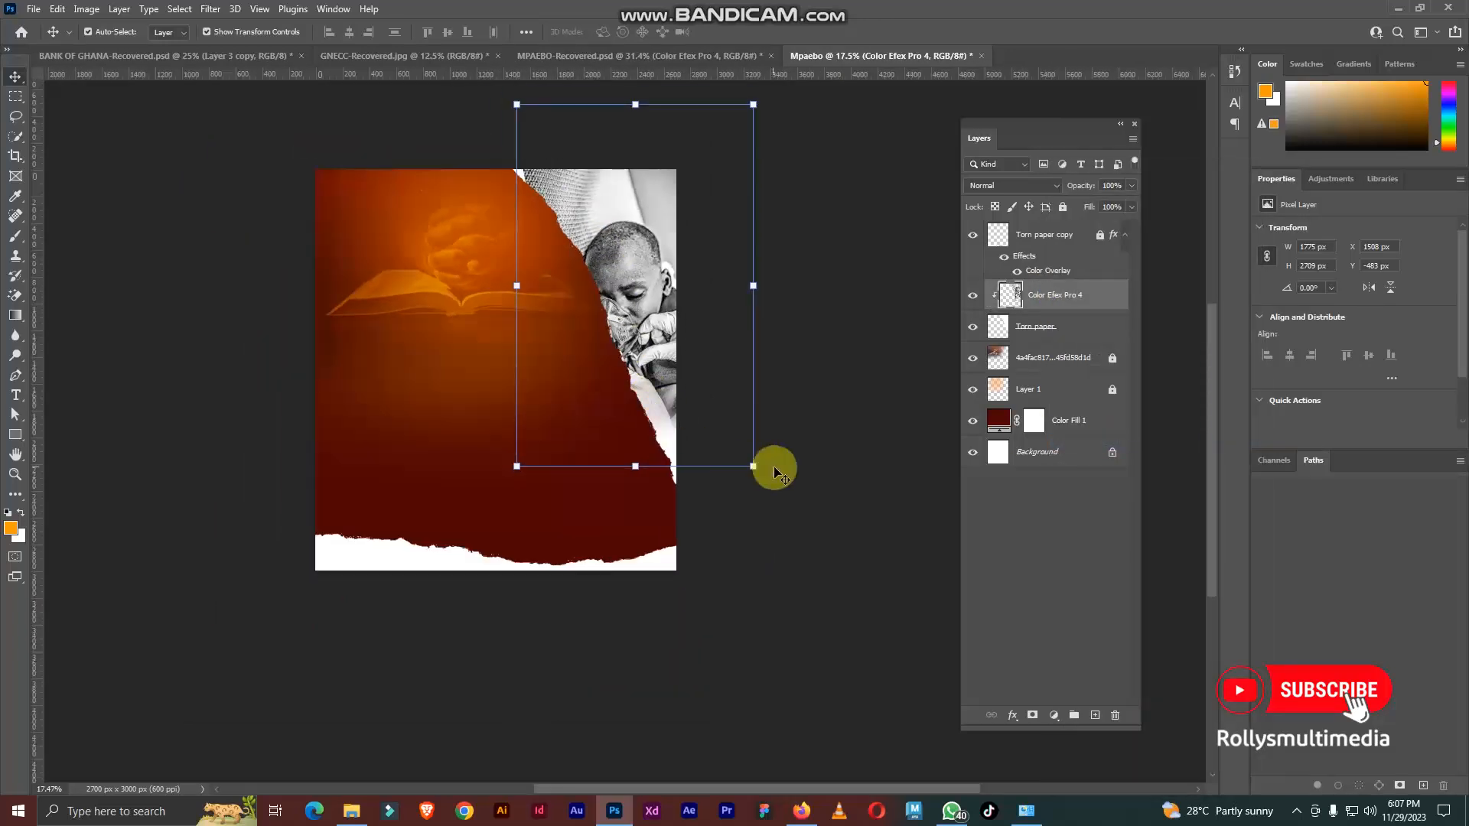
pyautogui.moveTo(756, 465); pyautogui.dragTo(796, 524)
pyautogui.moveTo(663, 363); pyautogui.dragTo(643, 303)
pyautogui.press('Return')
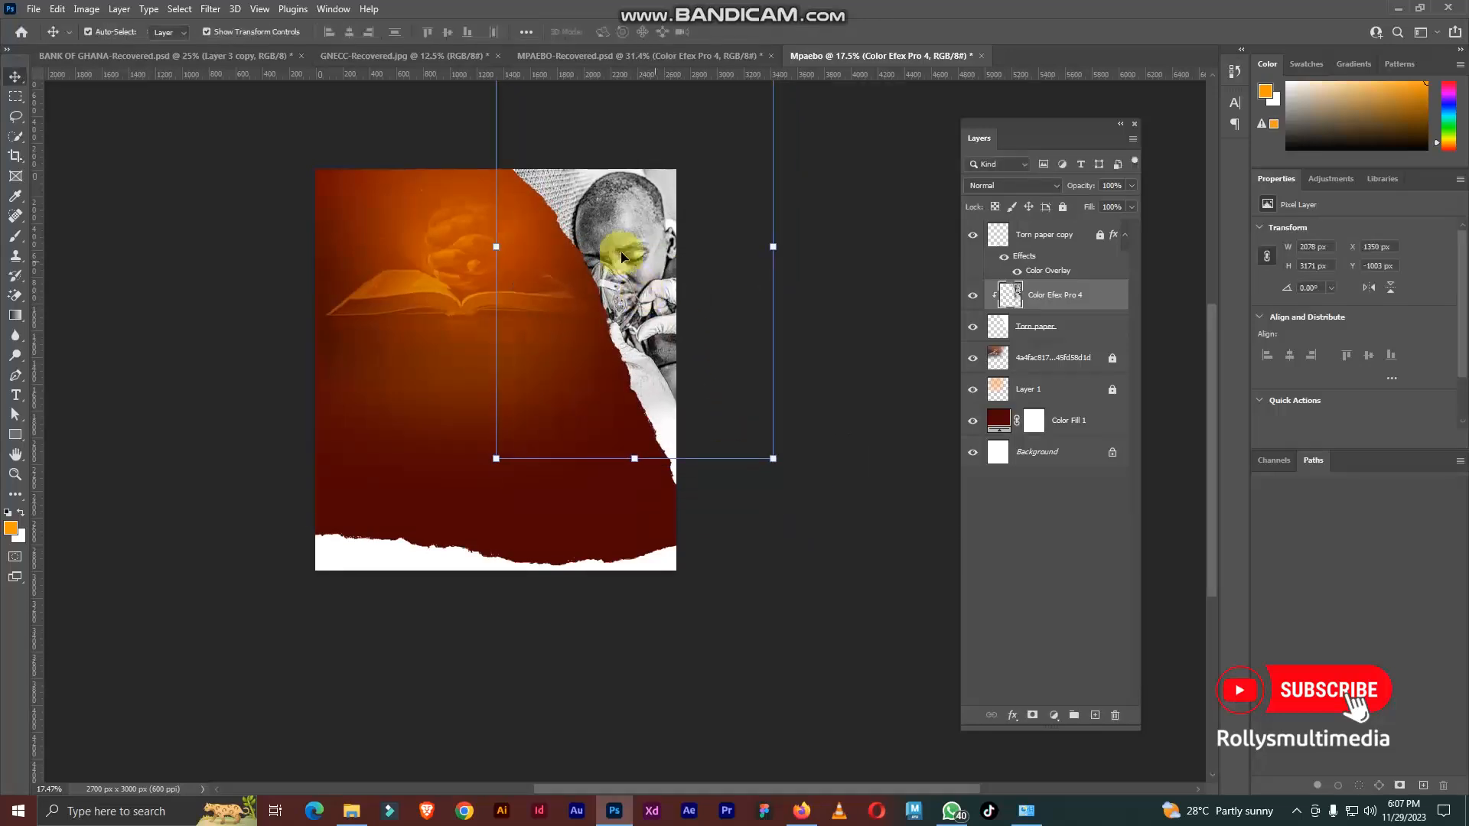
# Step: Check the clipped photo on the Mpaebo canvas, then return to the MPAEBO-Recovered flyer for comparison
pyautogui.scroll(7, 613, 245)
pyautogui.scroll(3, 614, 249)
pyautogui.scroll(-12, 678, 250)
pyautogui.scroll(4, 665, 284)
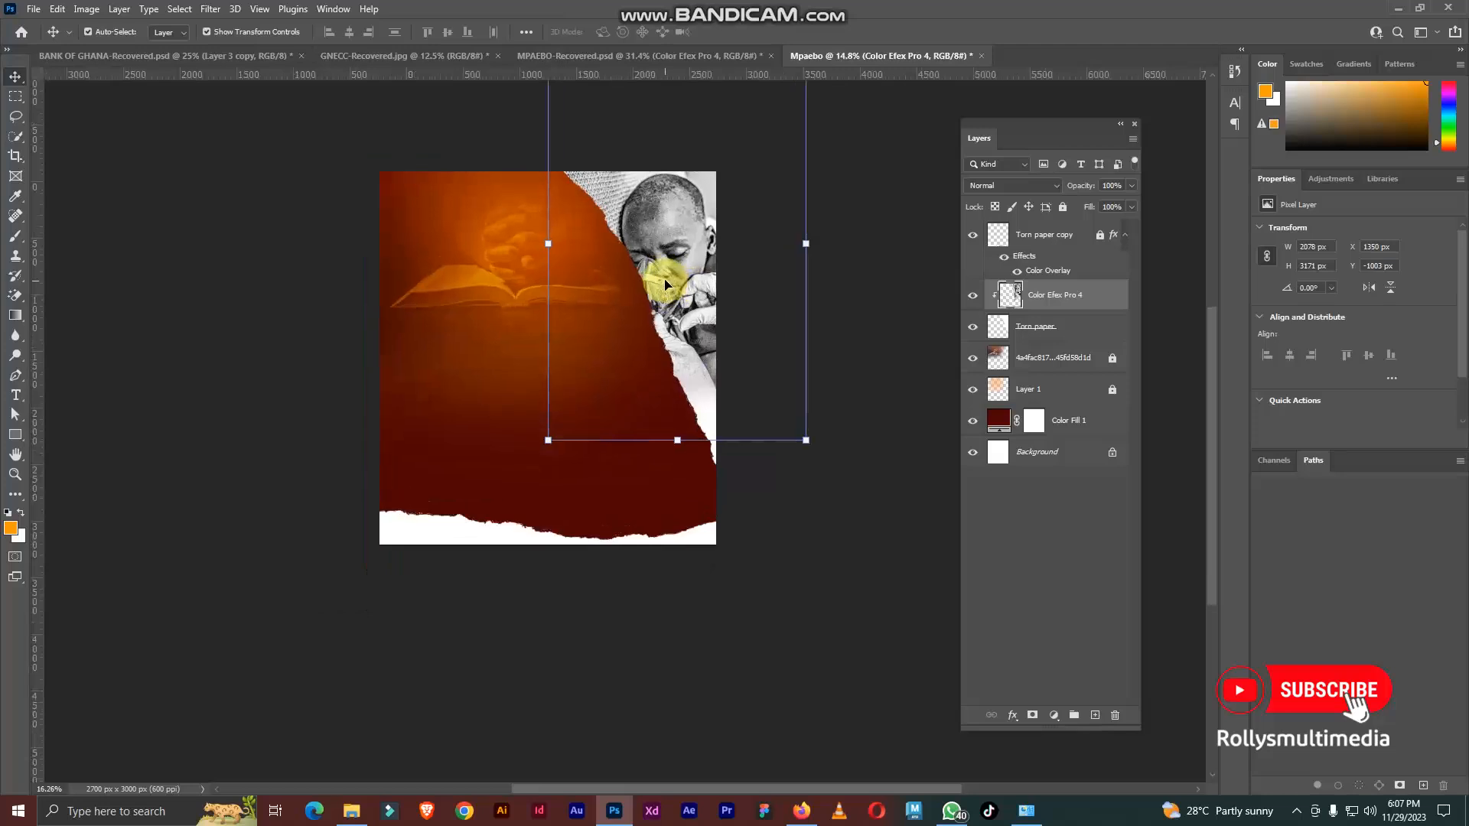
pyautogui.scroll(3, 698, 279)
pyautogui.click(692, 56)
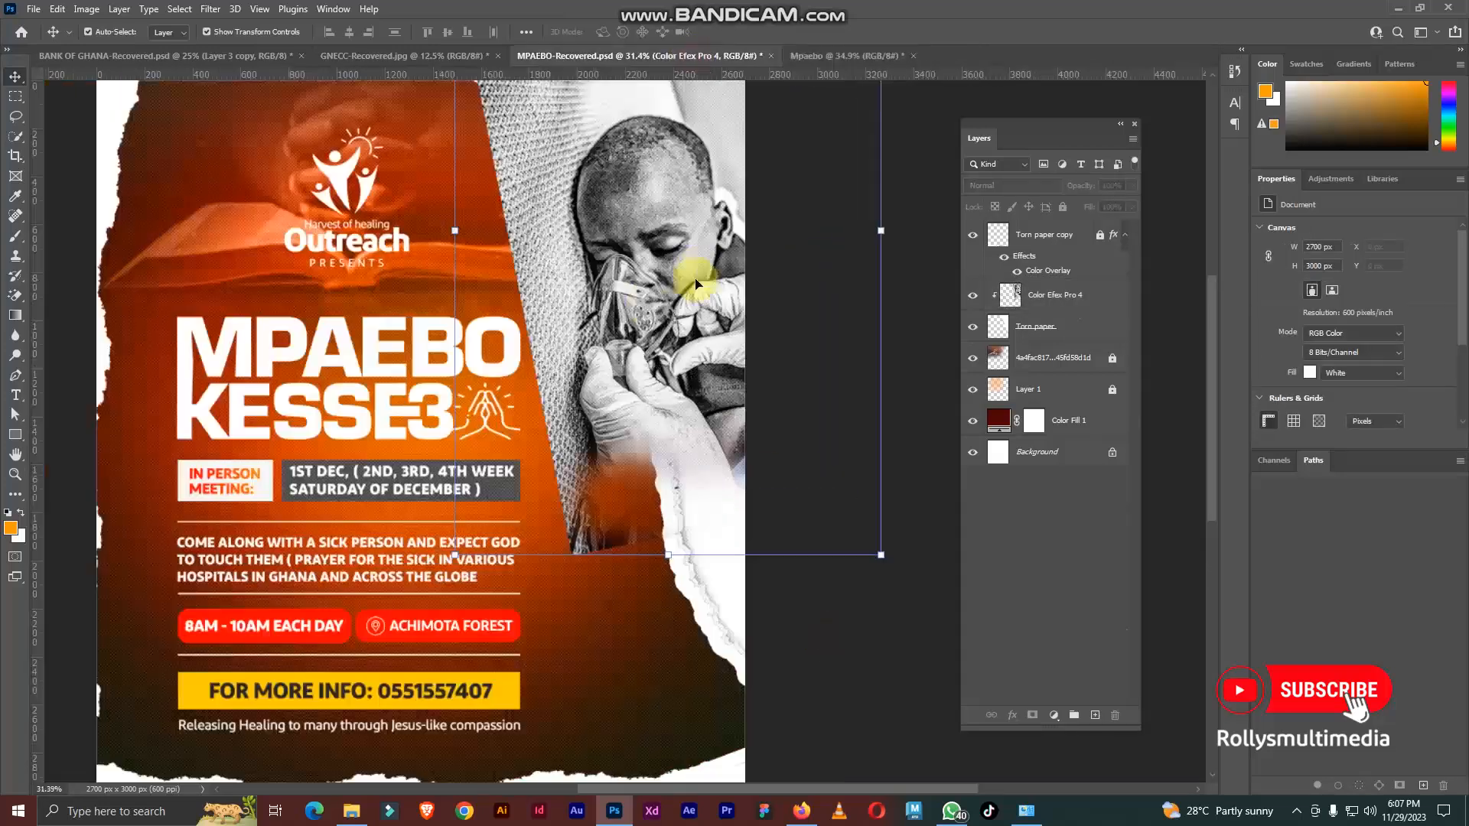
# Step: Clip the Color Efex Pro 4 photo back into the torn paper in MPAEBO-Recovered and inspect the white outline along the tear
pyautogui.scroll(3, 525, 309)
pyautogui.hotkey('ctrl', 'alt', 'g')
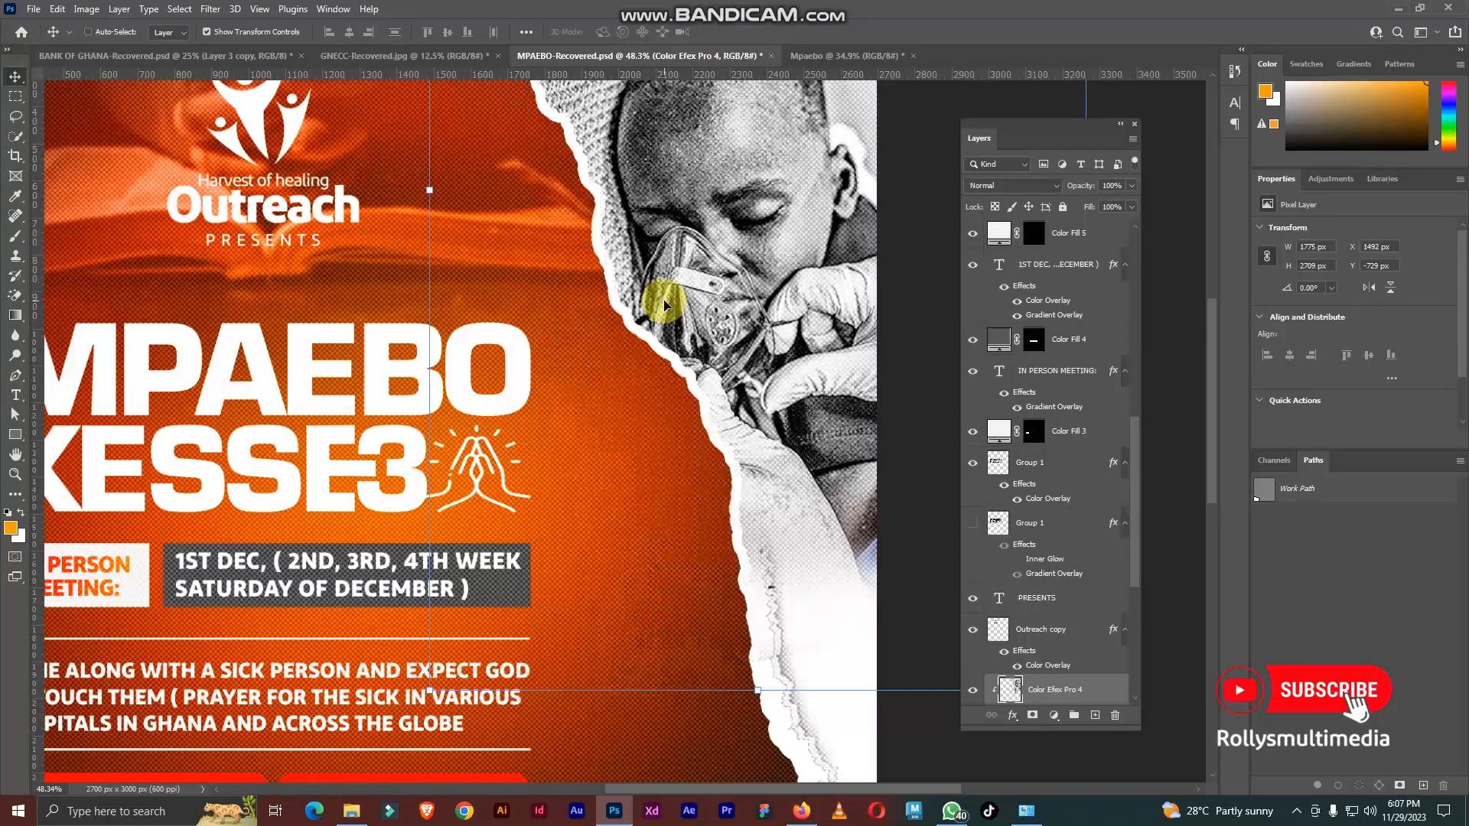
pyautogui.scroll(4, 618, 297)
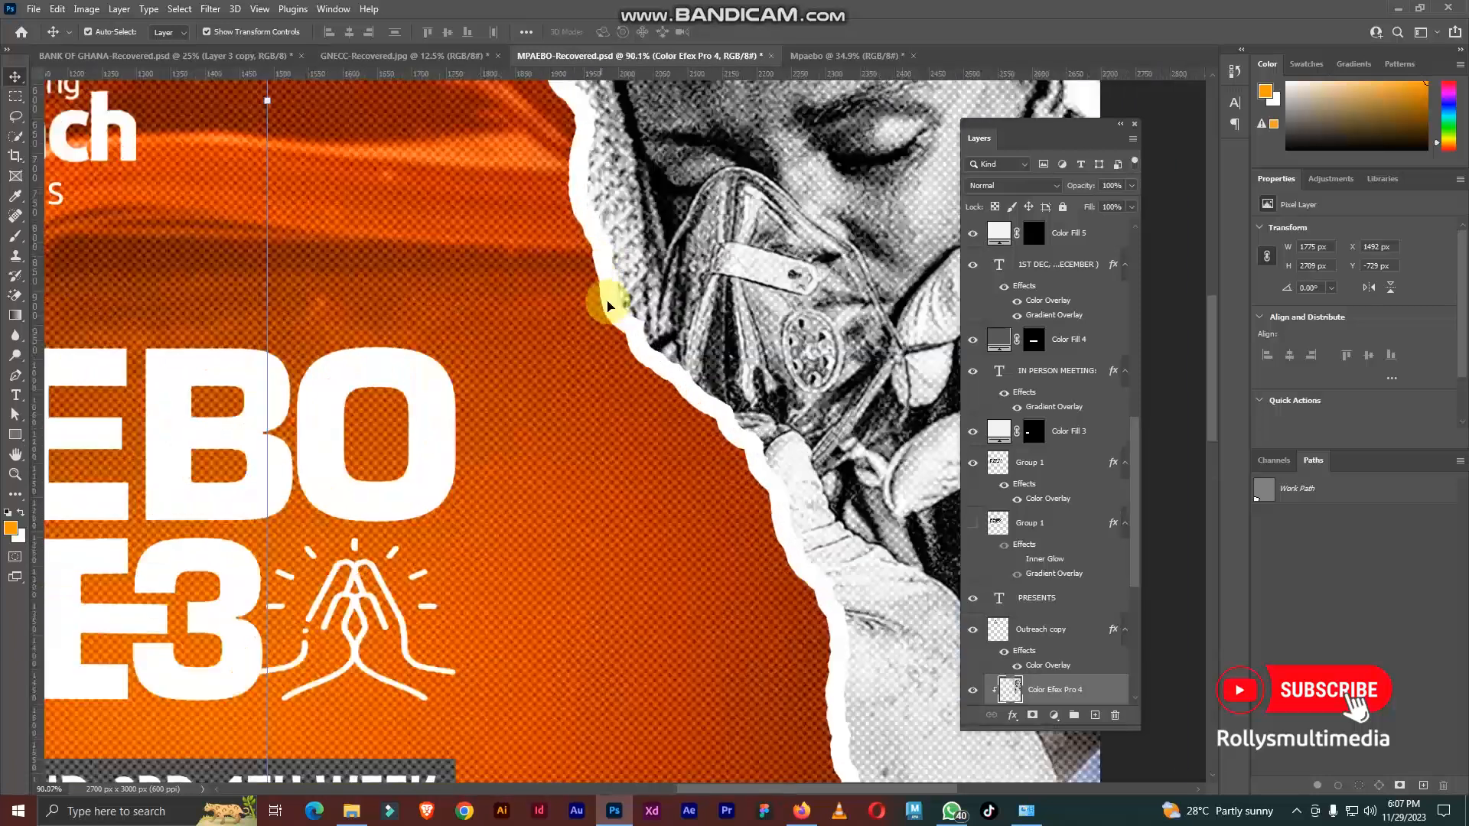
# Step: In the Mpaebo document, add a white 40 px outside Stroke at 100% opacity to the Torn paper layer
pyautogui.click(842, 55)
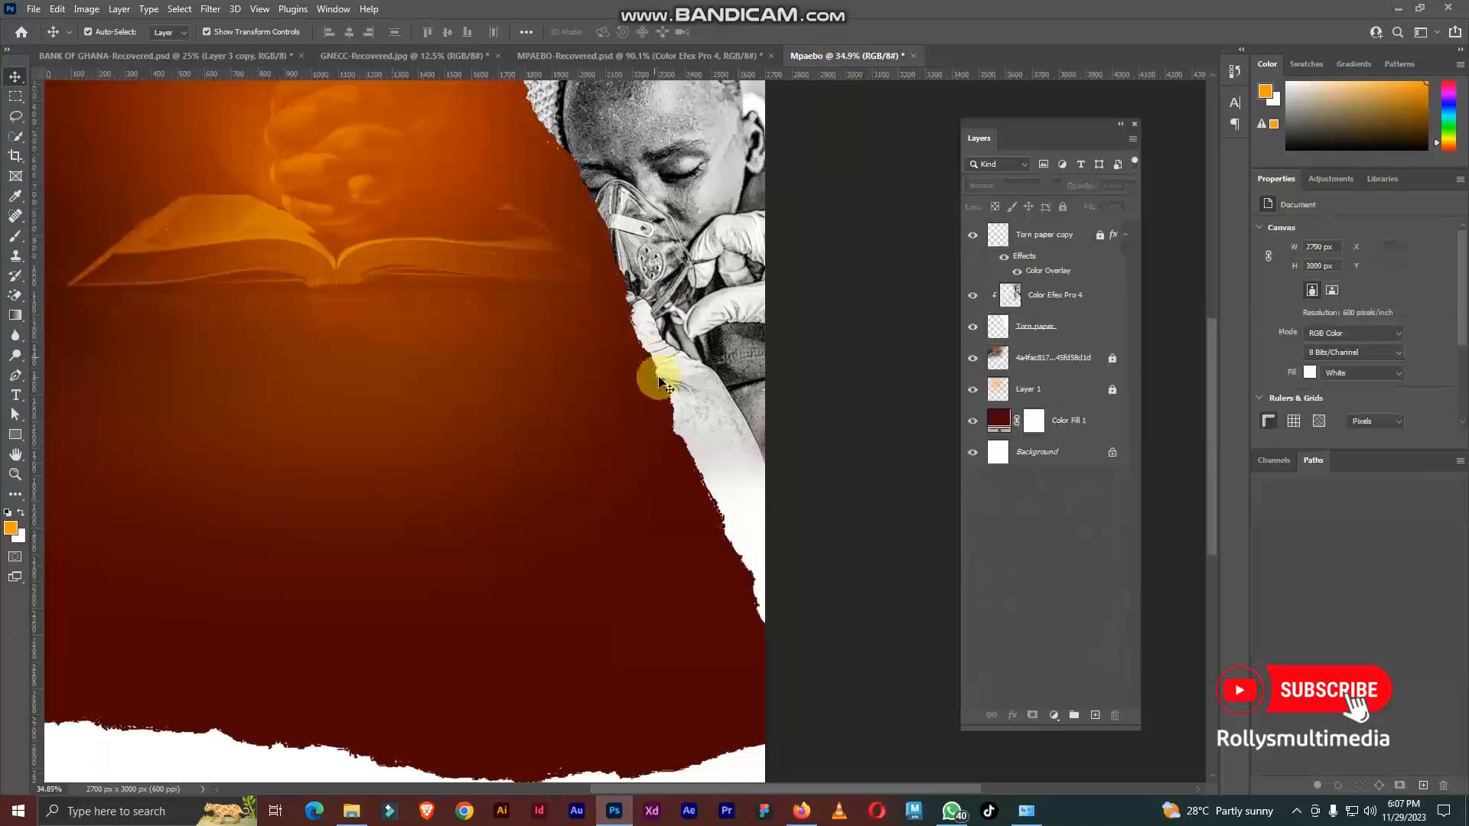
pyautogui.scroll(-1, 674, 420)
pyautogui.rightClick(1042, 322)
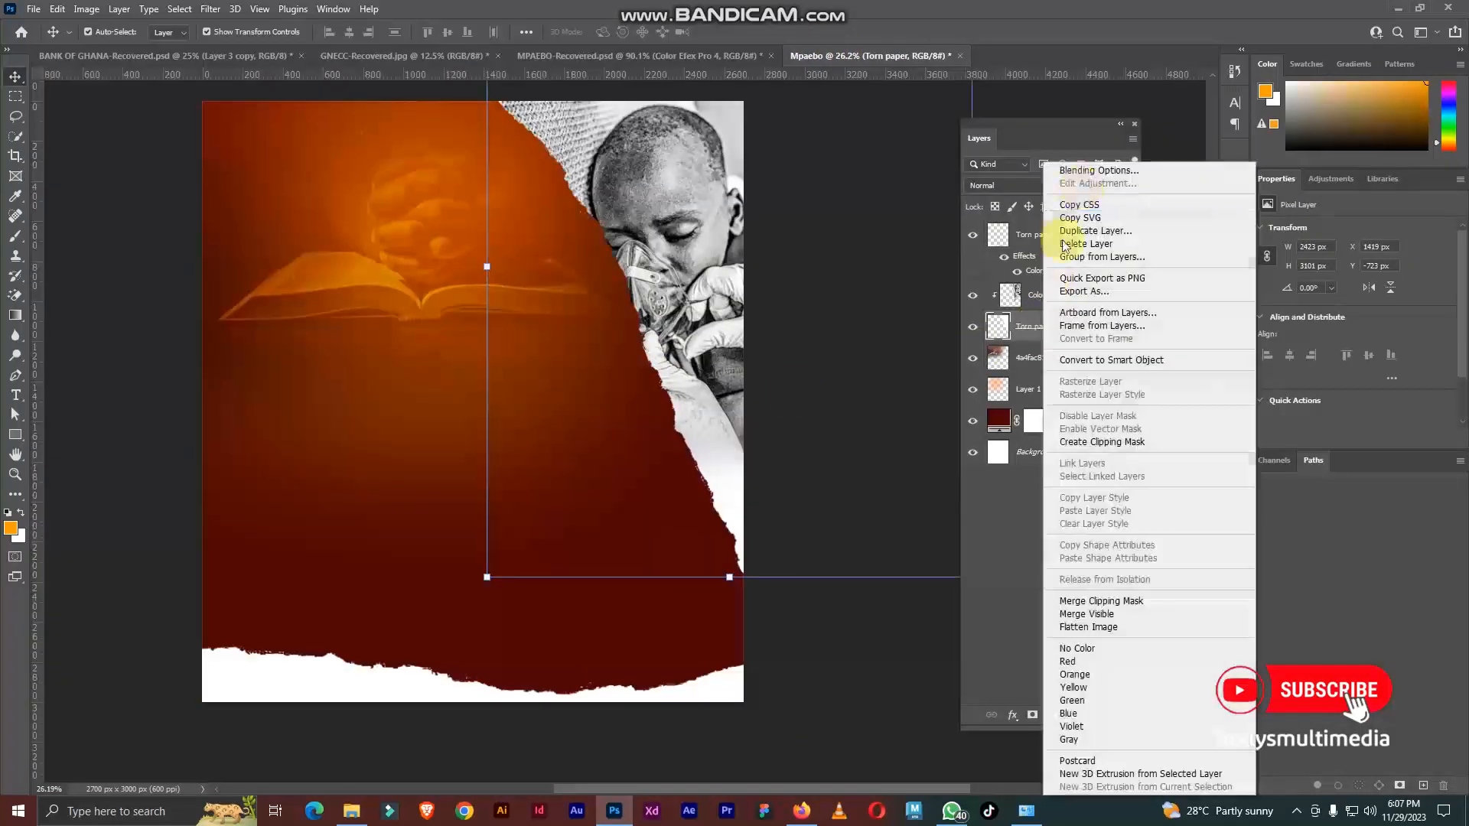
pyautogui.click(1088, 171)
pyautogui.click(906, 375)
pyautogui.moveTo(1133, 303)
pyautogui.mouseDown()
pyautogui.moveTo(1154, 306)
pyautogui.moveTo(1141, 306)
pyautogui.mouseUp()
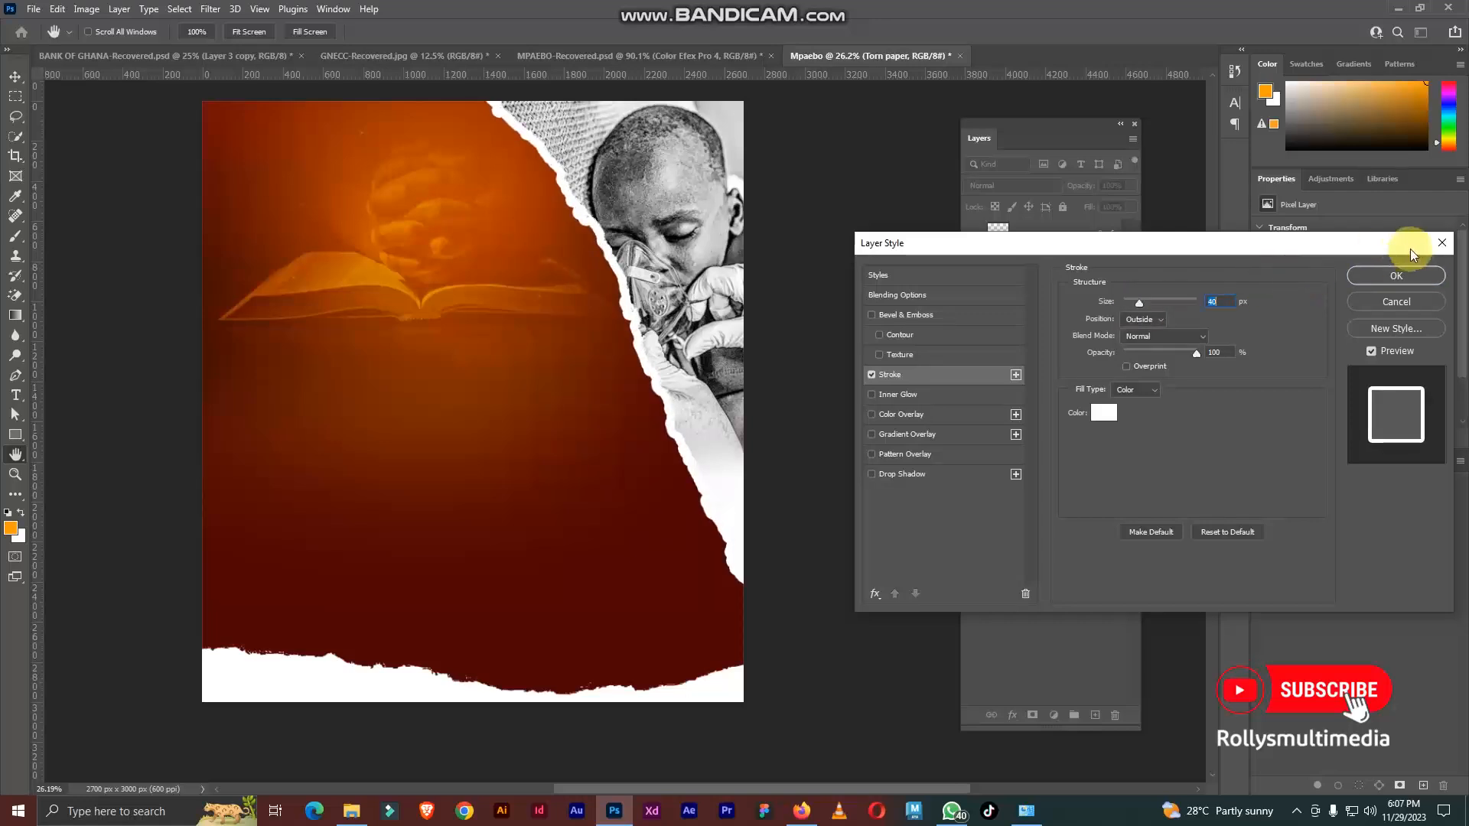
pyautogui.click(1393, 279)
# Step: Lock the Color Efex Pro 4 and Torn paper layers together
pyautogui.scroll(-3, 587, 341)
pyautogui.scroll(3, 586, 337)
pyautogui.moveTo(584, 335); pyautogui.dragTo(677, 328)
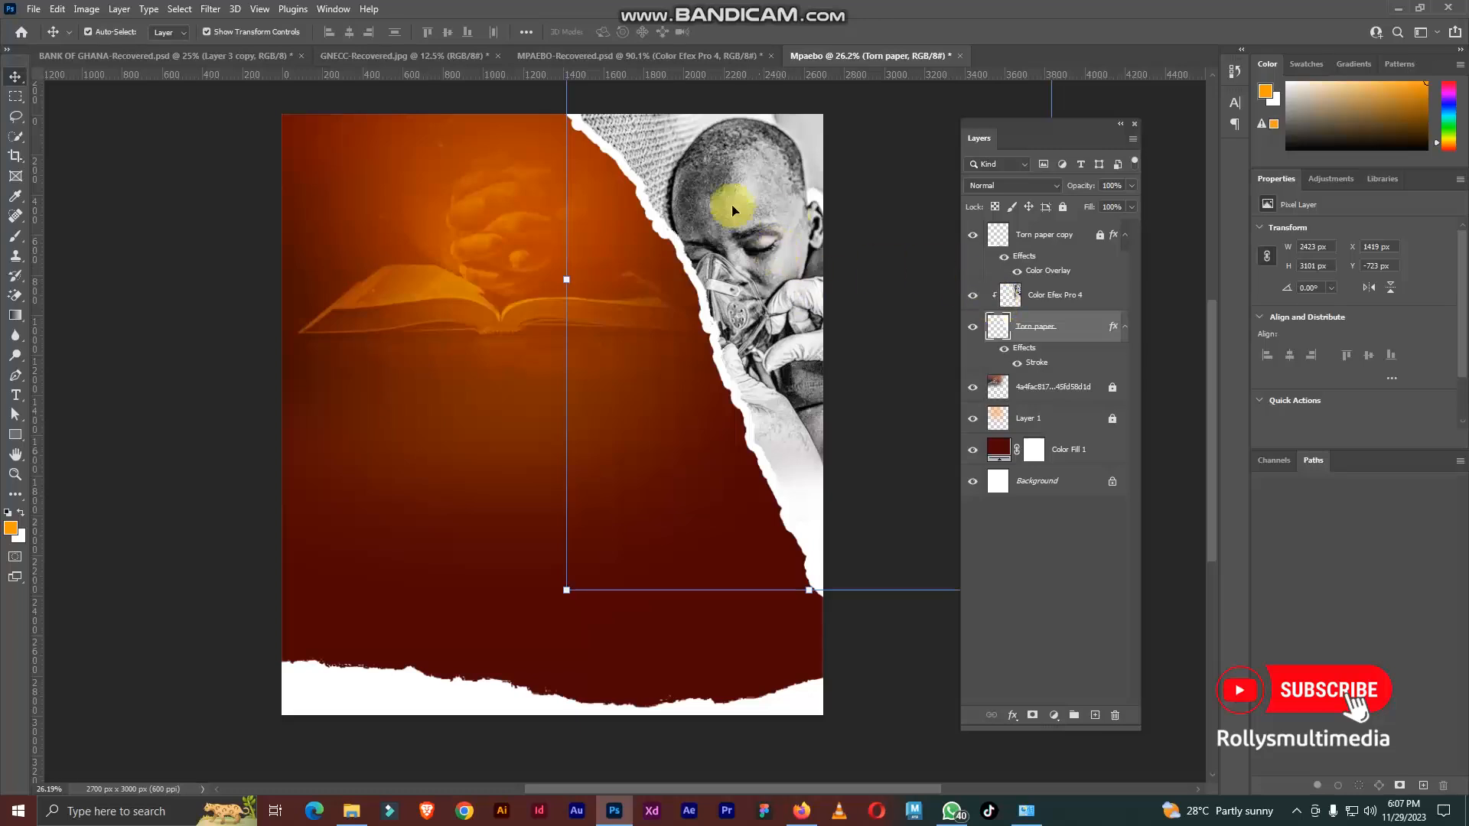
pyautogui.keyDown('ctrl'); pyautogui.click(1072, 296); pyautogui.keyUp('ctrl')
pyautogui.click(1063, 210)
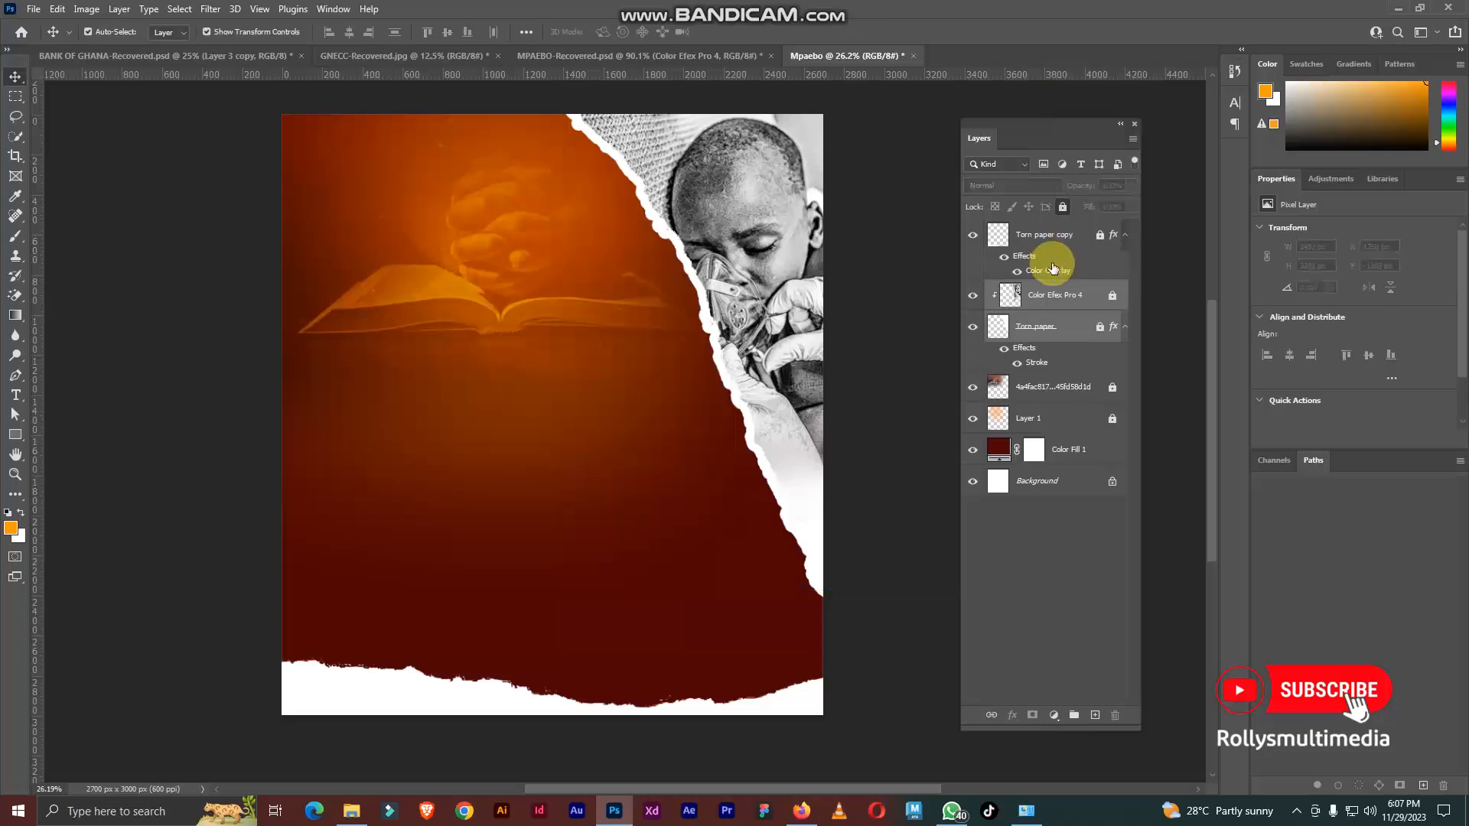
pyautogui.scroll(-2, 934, 287)
pyautogui.scroll(2, 701, 344)
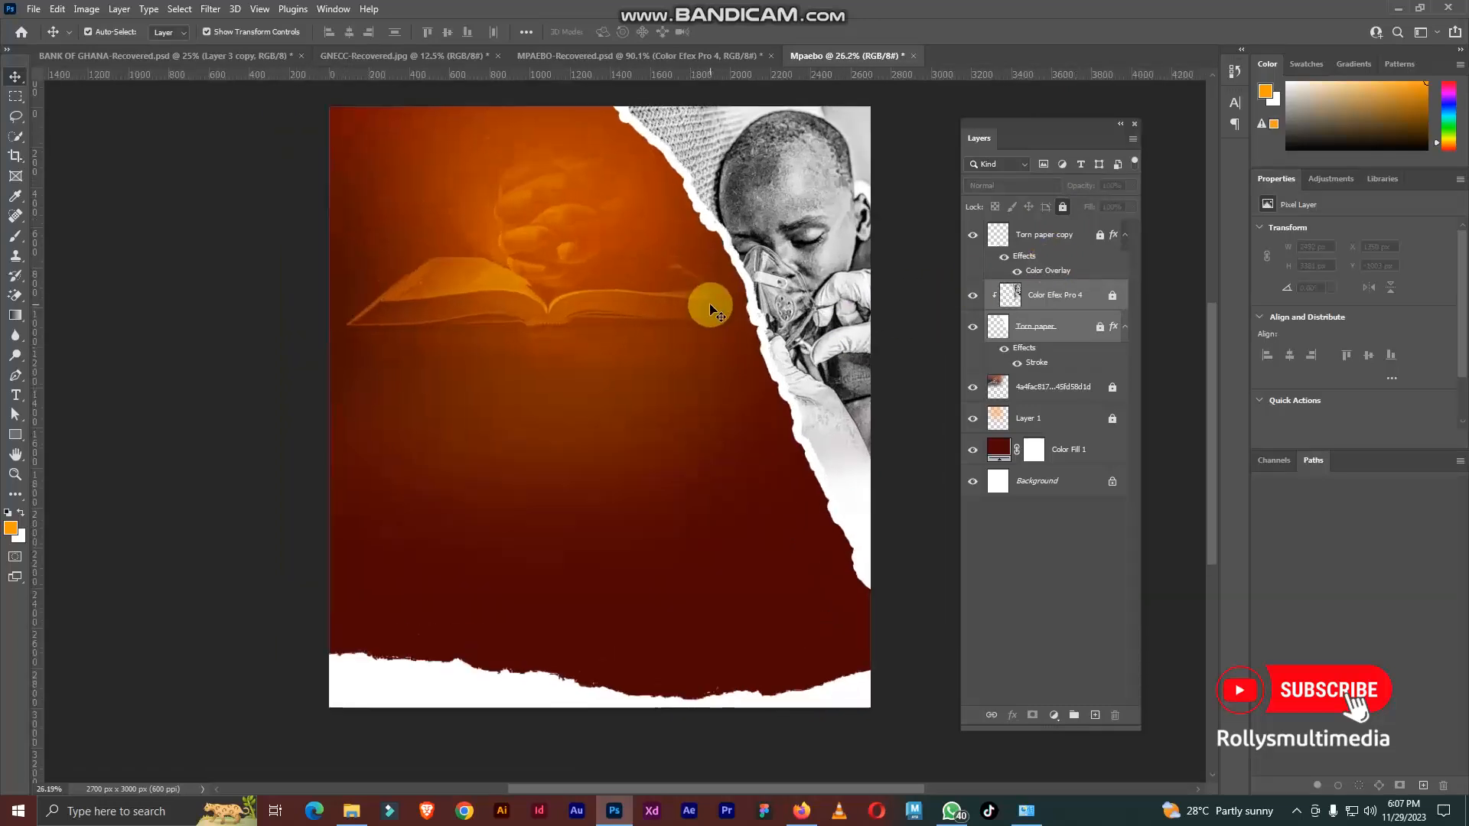
# Step: Compare the Mpaebo canvas with the MPAEBO-Recovered flyer and look through the original's layer stack for the remaining torn edges
pyautogui.click(640, 57)
pyautogui.scroll(-2, 715, 314)
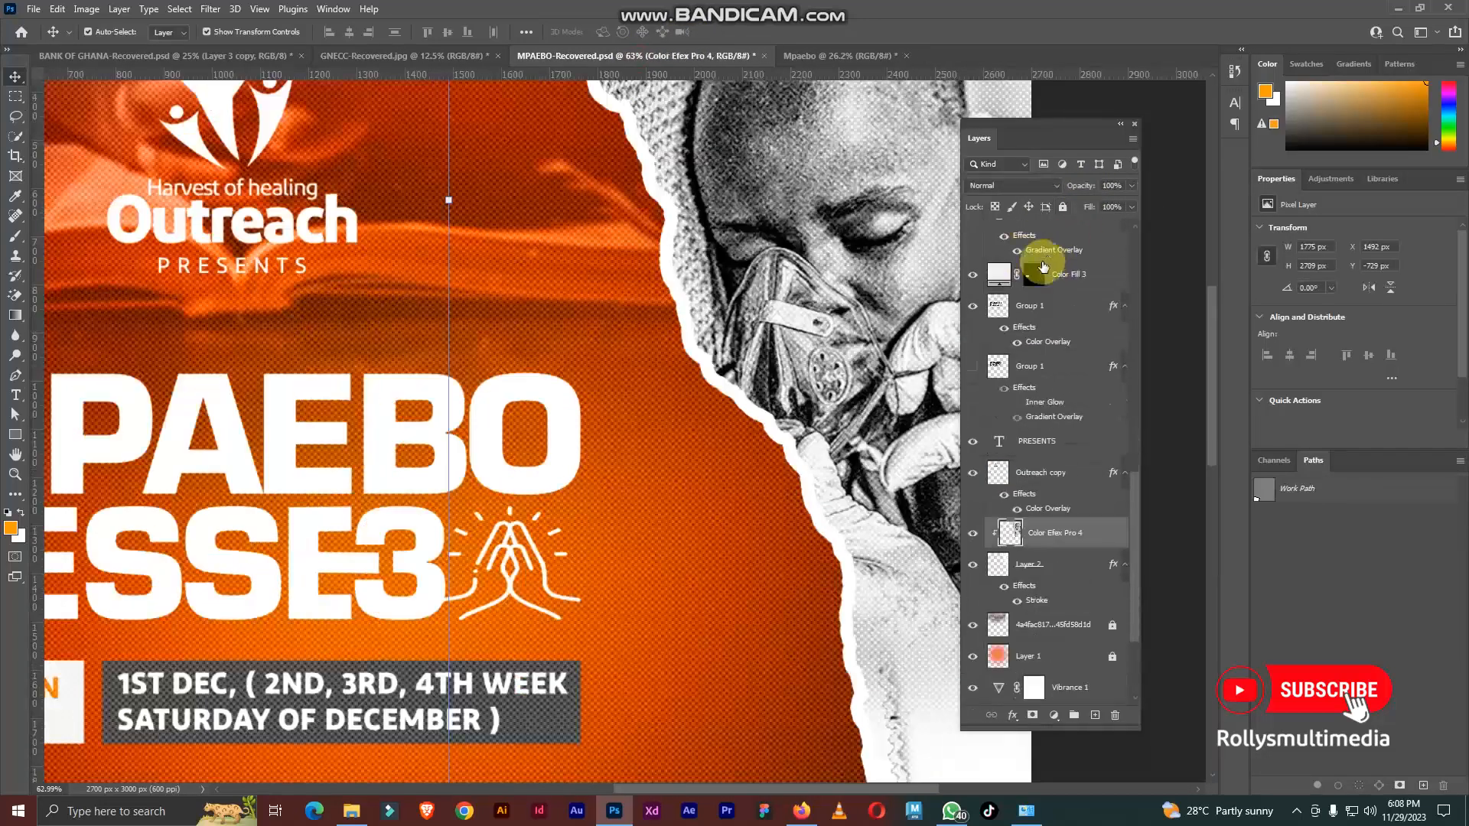
pyautogui.scroll(-5, 601, 327)
pyautogui.click(285, 389)
pyautogui.scroll(2, 310, 379)
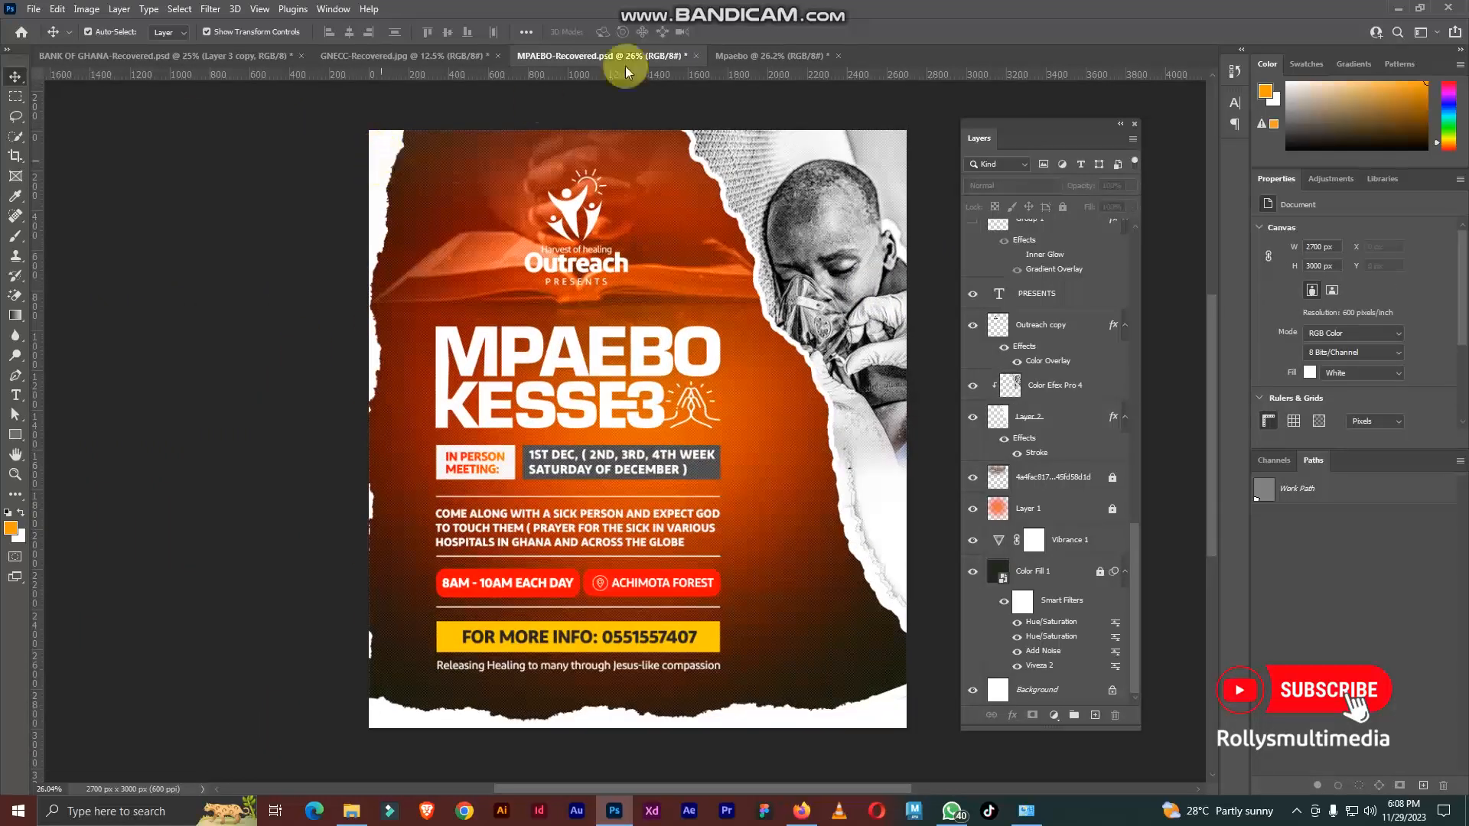
pyautogui.click(741, 57)
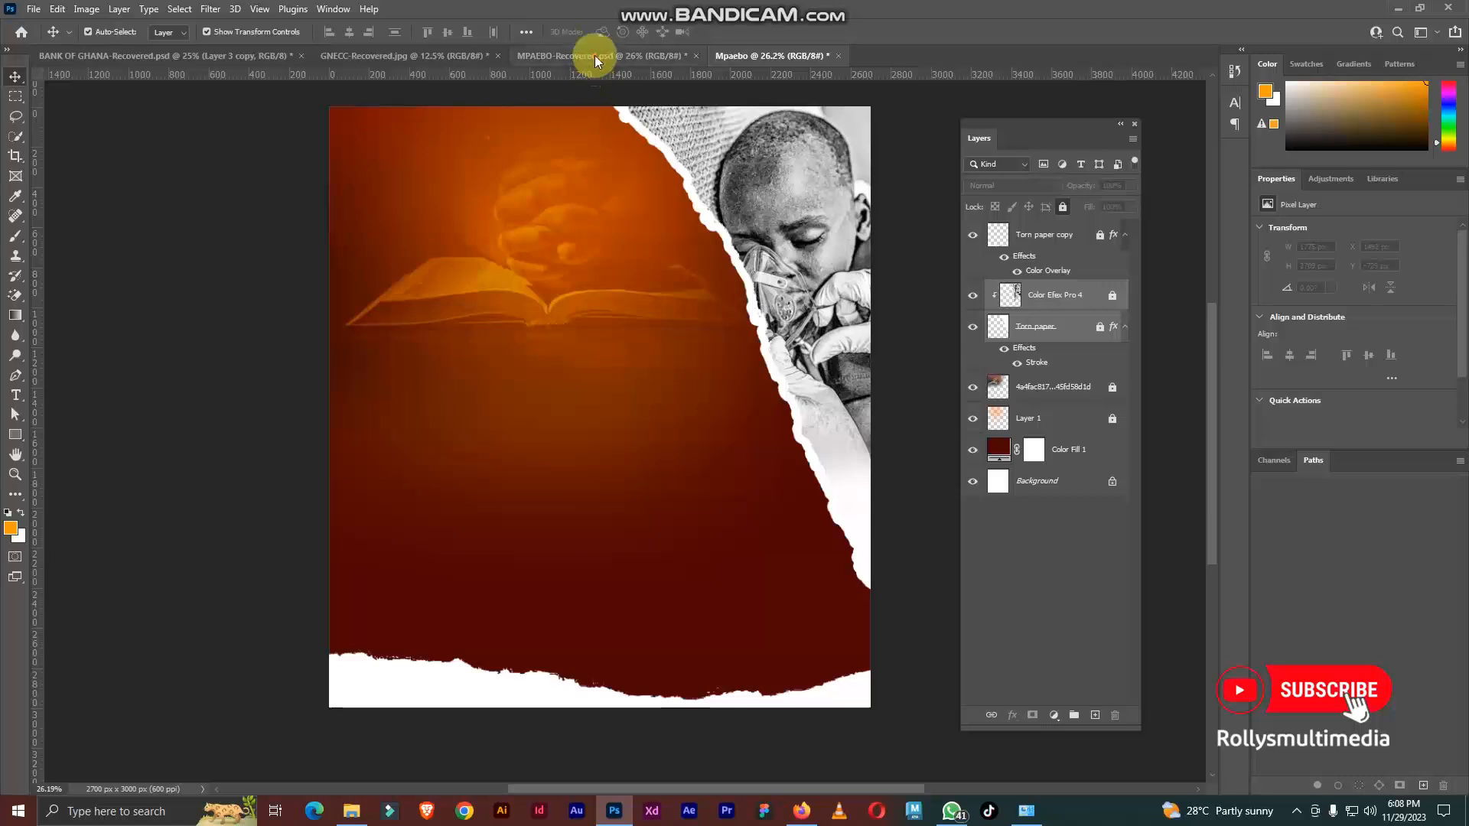
pyautogui.click(594, 55)
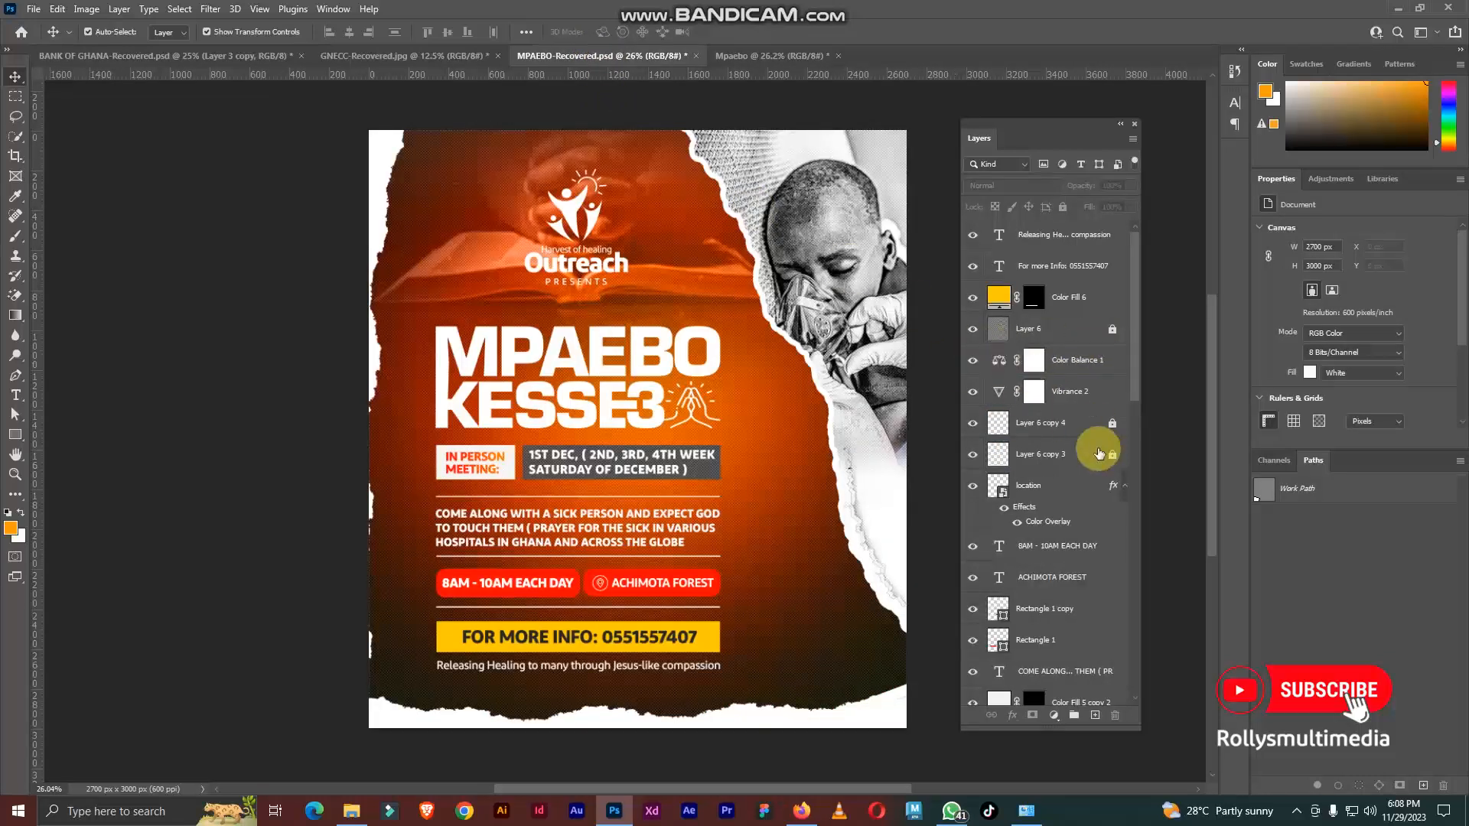
pyautogui.scroll(-10, 1102, 474)
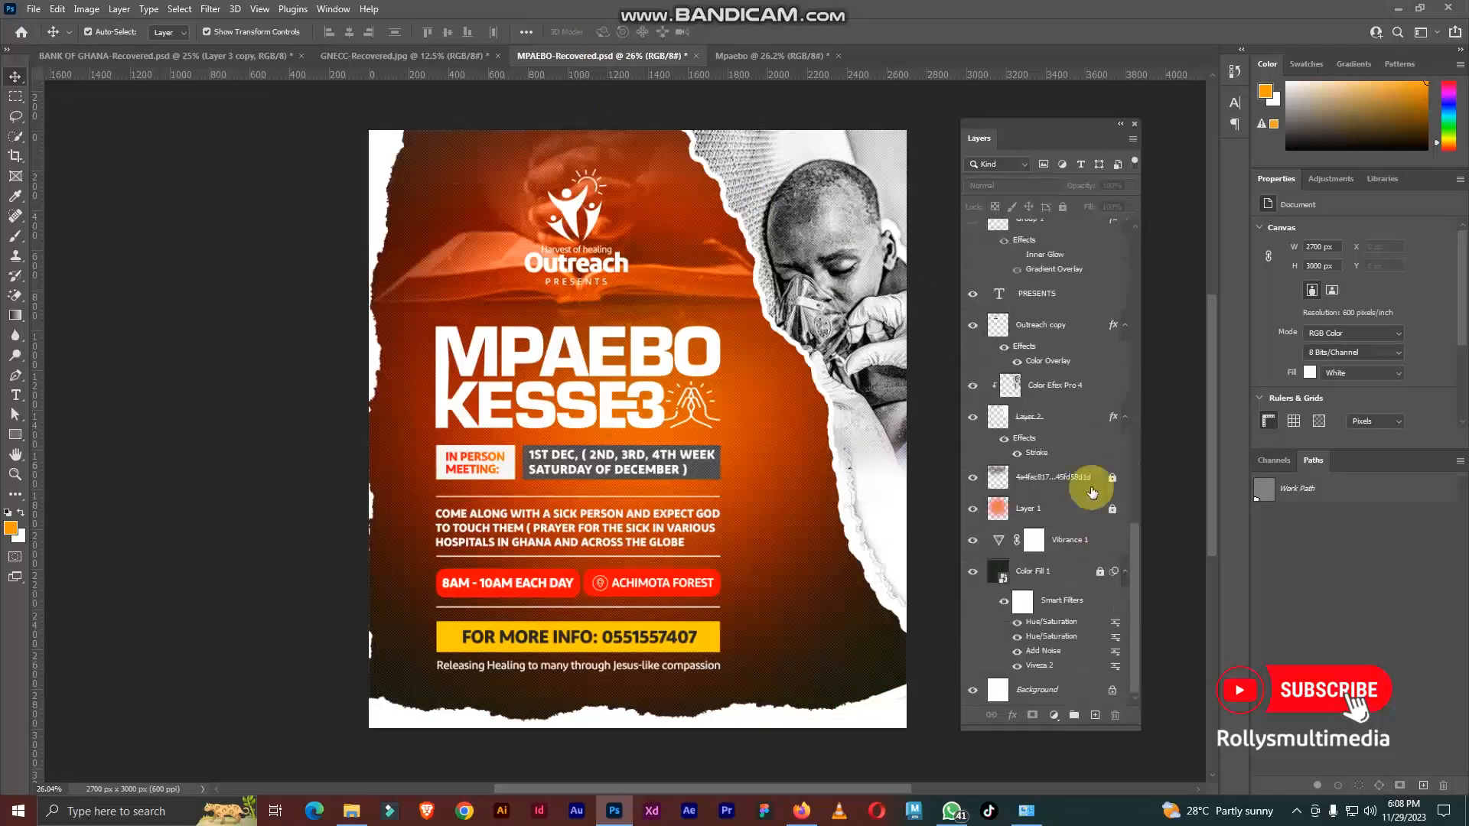
pyautogui.scroll(10, 1095, 393)
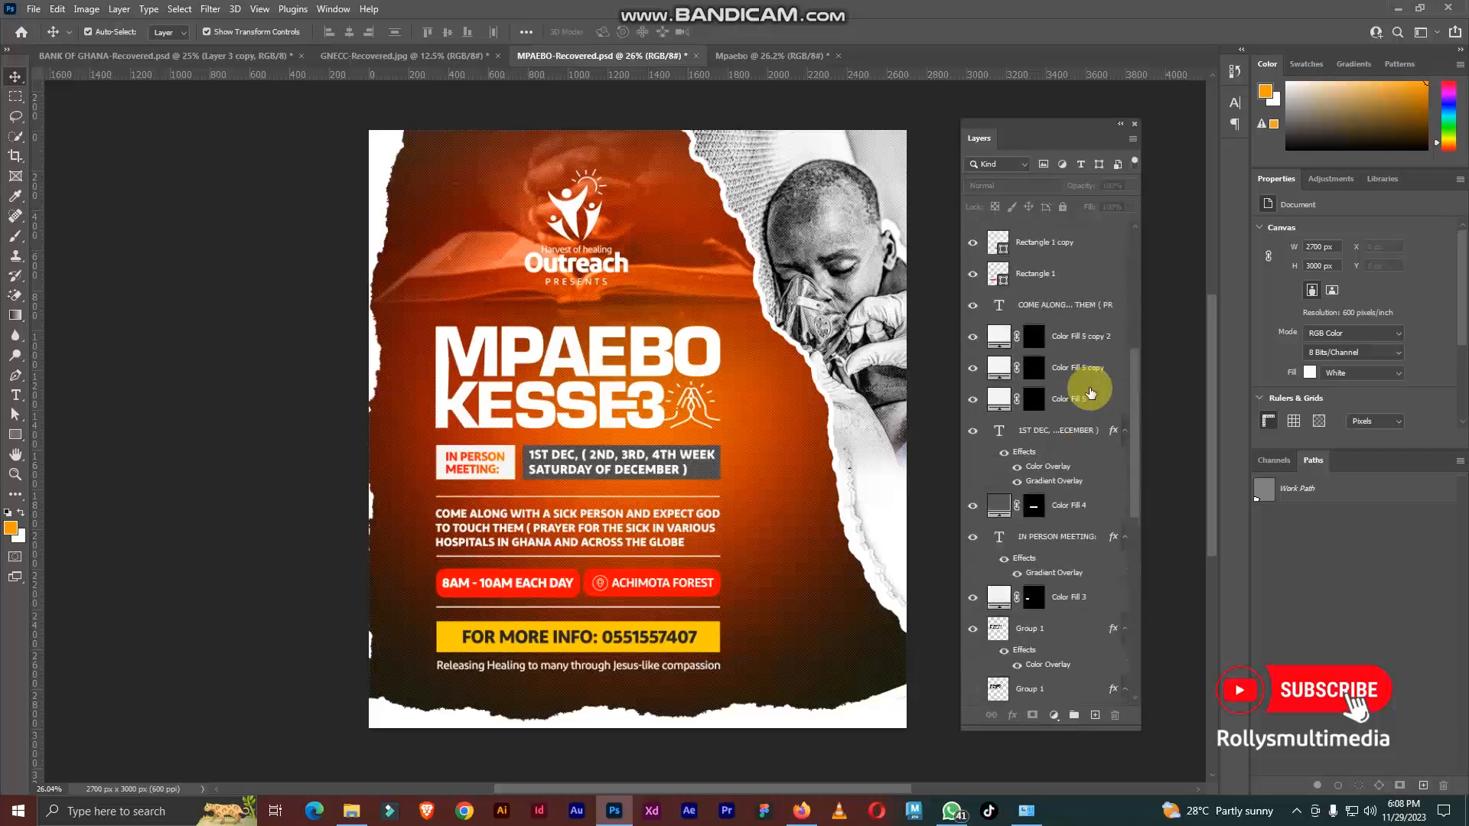
pyautogui.scroll(3, 1091, 392)
# Step: Unlock Layer 6 copy 4 in MPAEBO-Recovered, copy it into Mpaebo along the canvas's left edge, and lock the copy
pyautogui.click(1069, 339)
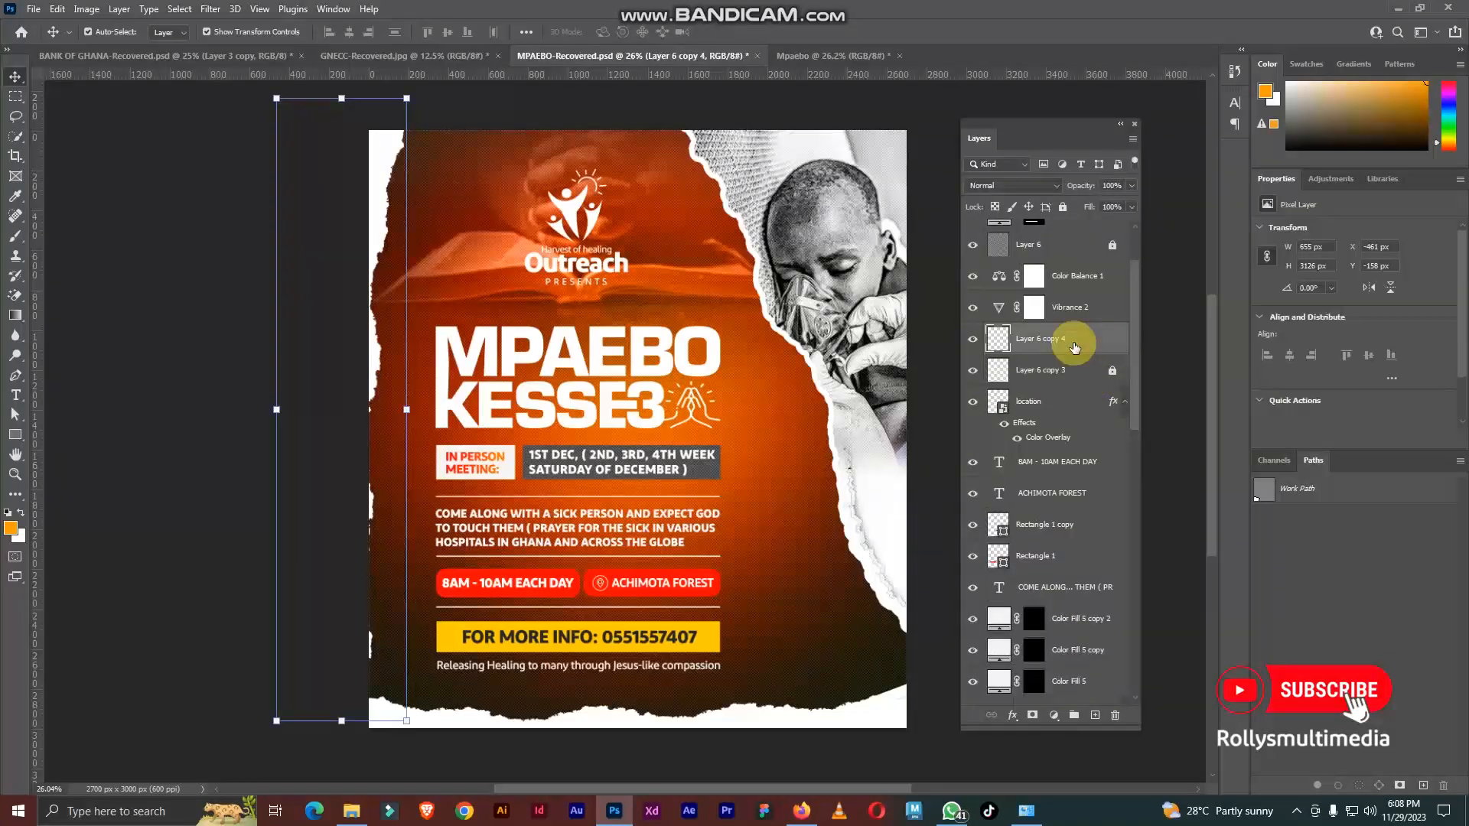
pyautogui.moveTo(388, 156); pyautogui.dragTo(340, 313)
pyautogui.scroll(-2, 394, 298)
pyautogui.moveTo(562, 332); pyautogui.dragTo(685, 335)
pyautogui.moveTo(590, 338); pyautogui.dragTo(568, 327)
pyautogui.scroll(2, 567, 306)
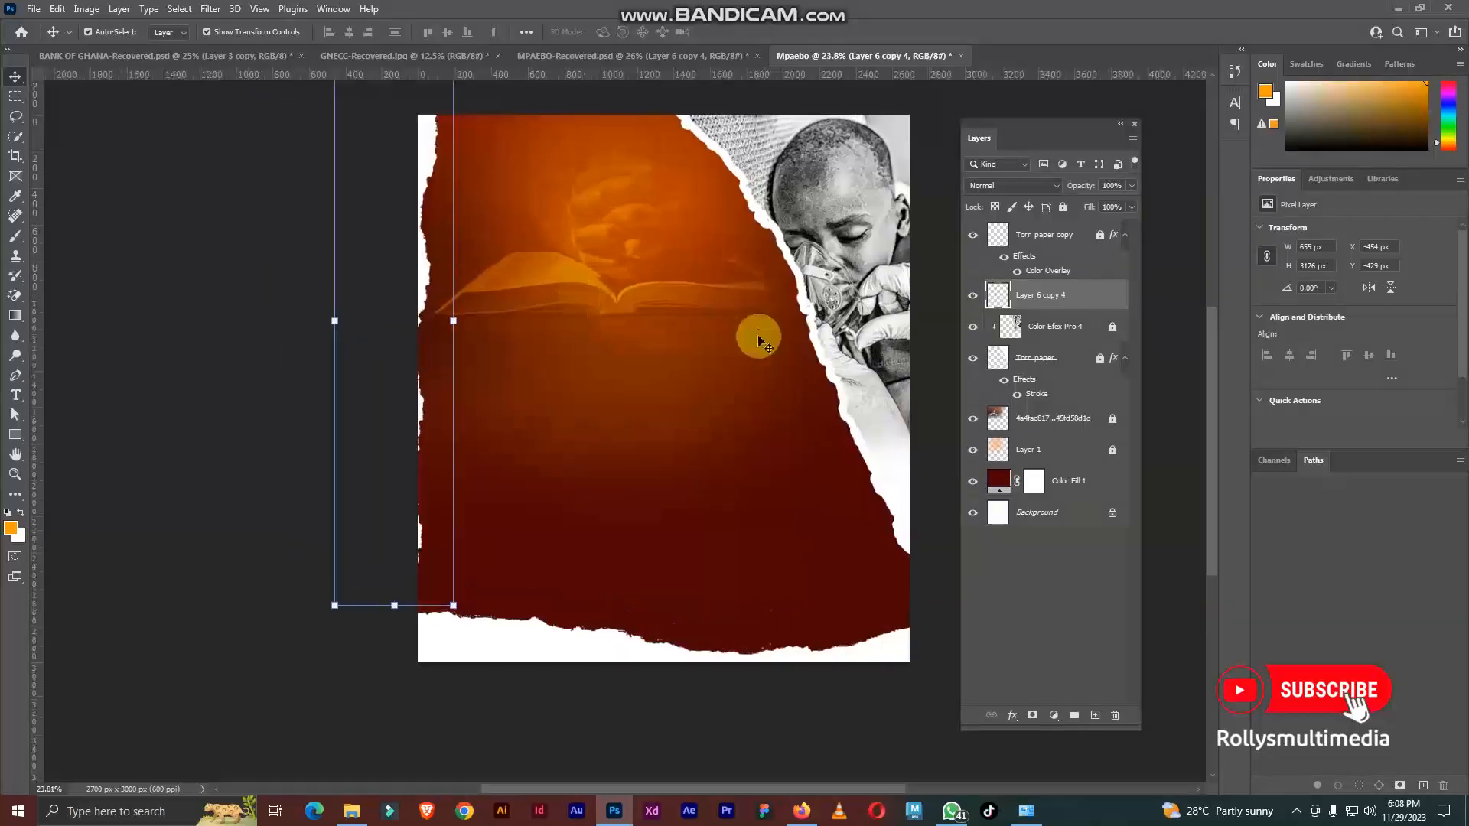
pyautogui.moveTo(759, 336); pyautogui.dragTo(740, 331)
pyautogui.click(1063, 206)
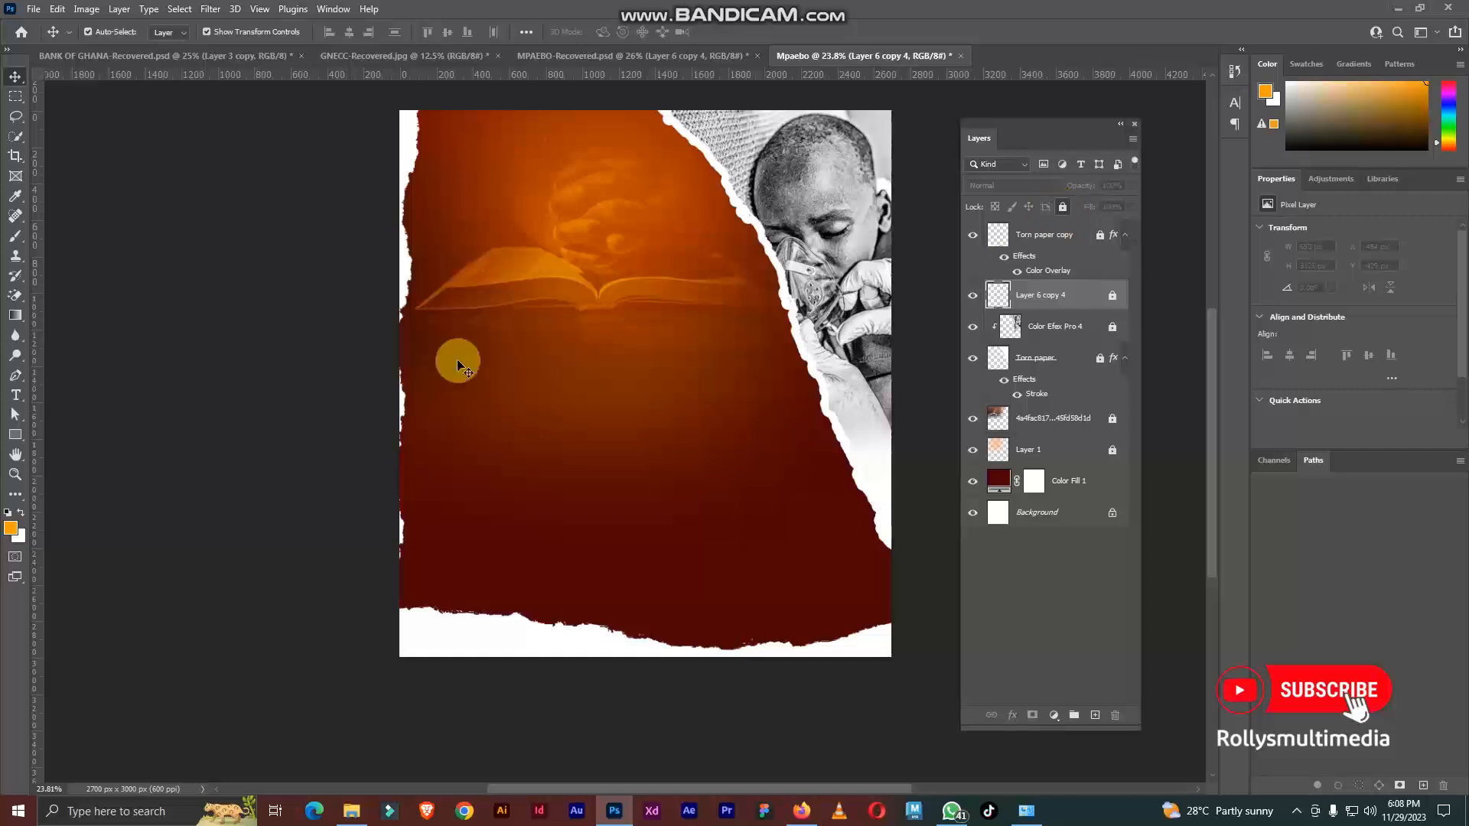
# Step: Deselect all layers and check the torn-paper edges across the whole Mpaebo canvas
pyautogui.moveTo(737, 305); pyautogui.dragTo(715, 308)
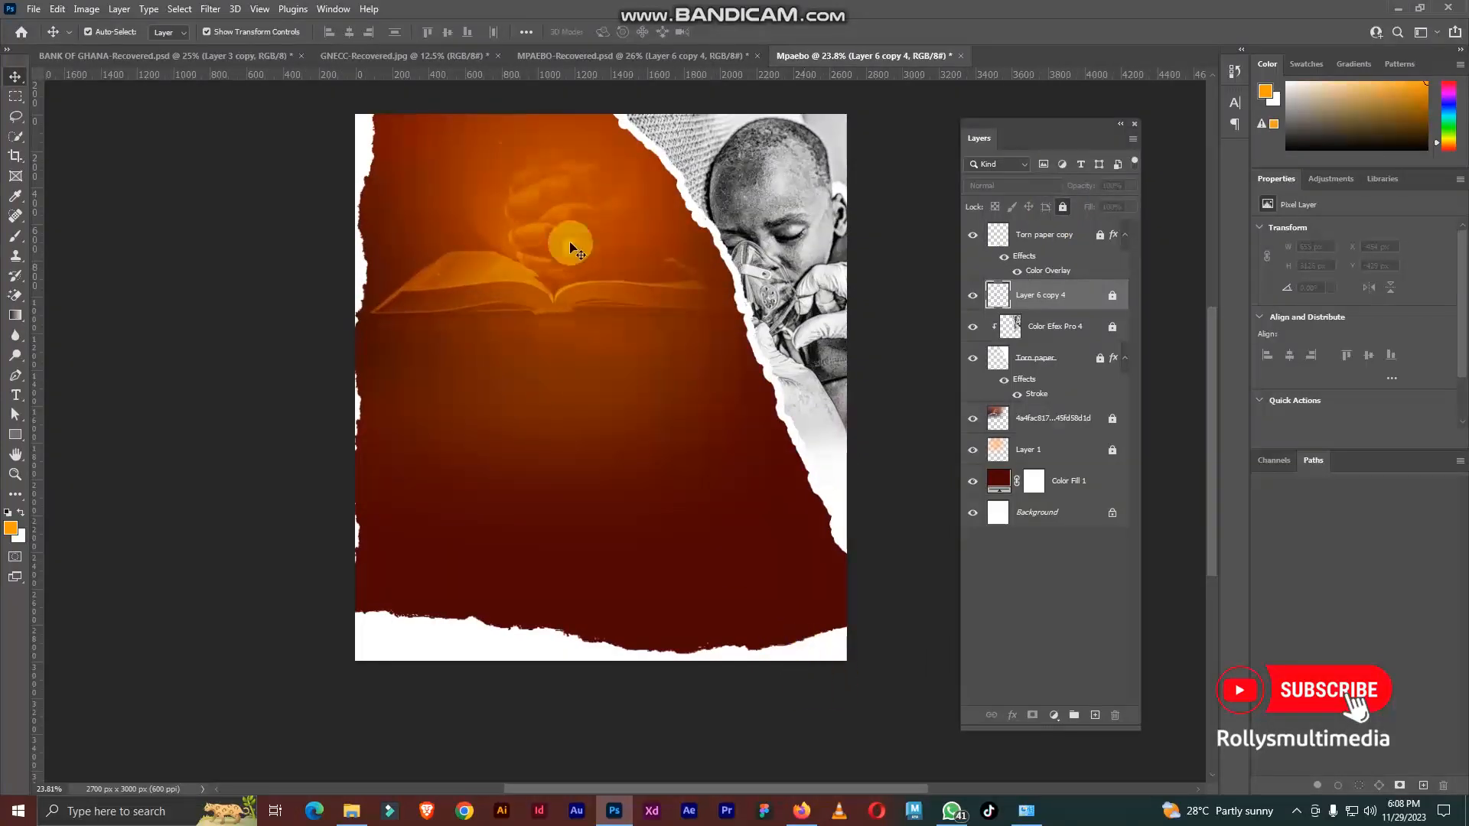
pyautogui.scroll(1, 612, 314)
pyautogui.scroll(-1, 613, 315)
pyautogui.scroll(1, 643, 285)
pyautogui.scroll(-1, 521, 480)
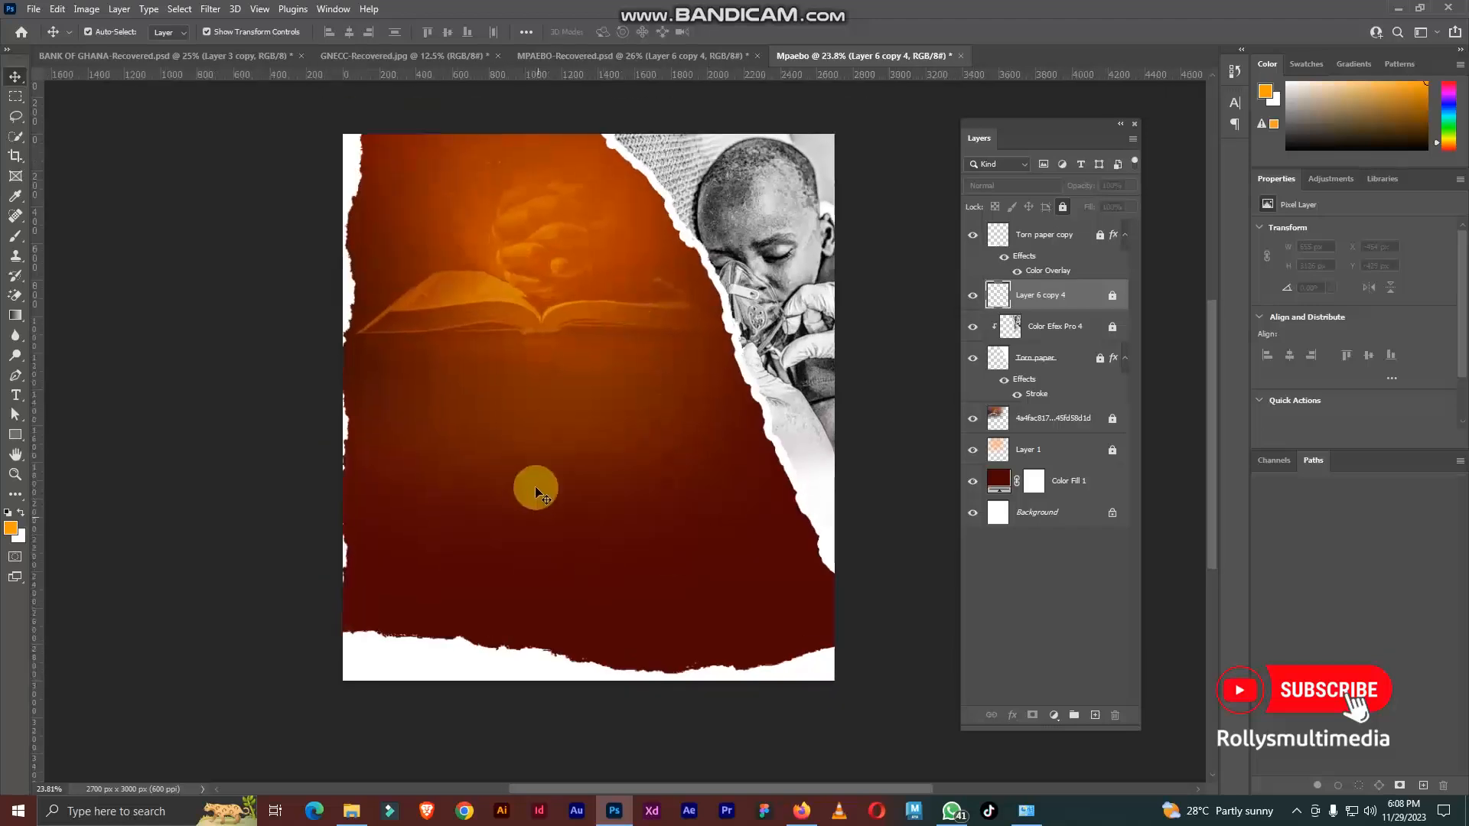
pyautogui.moveTo(854, 715); pyautogui.dragTo(256, 121)
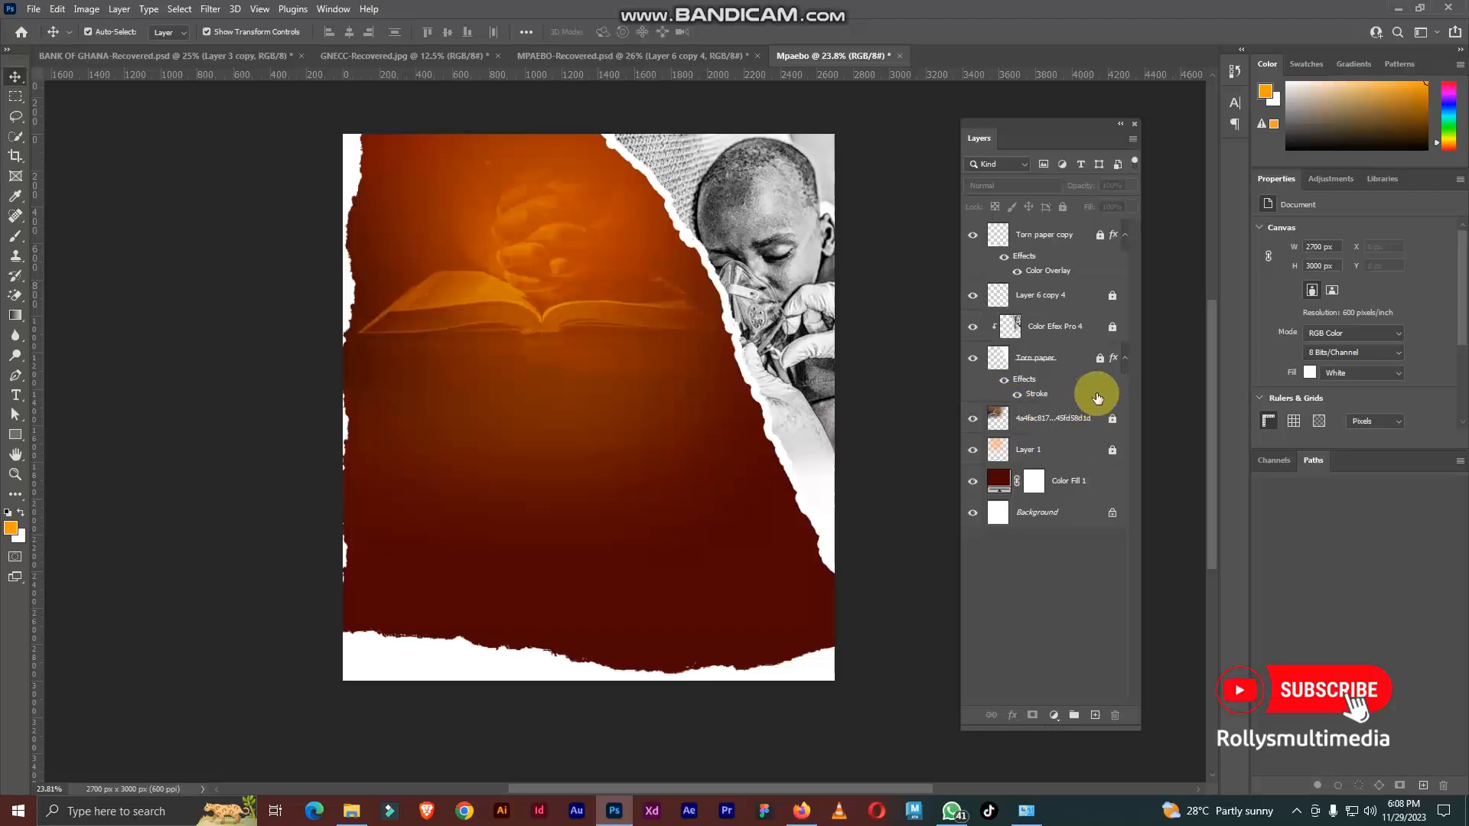
pyautogui.scroll(1, 588, 310)
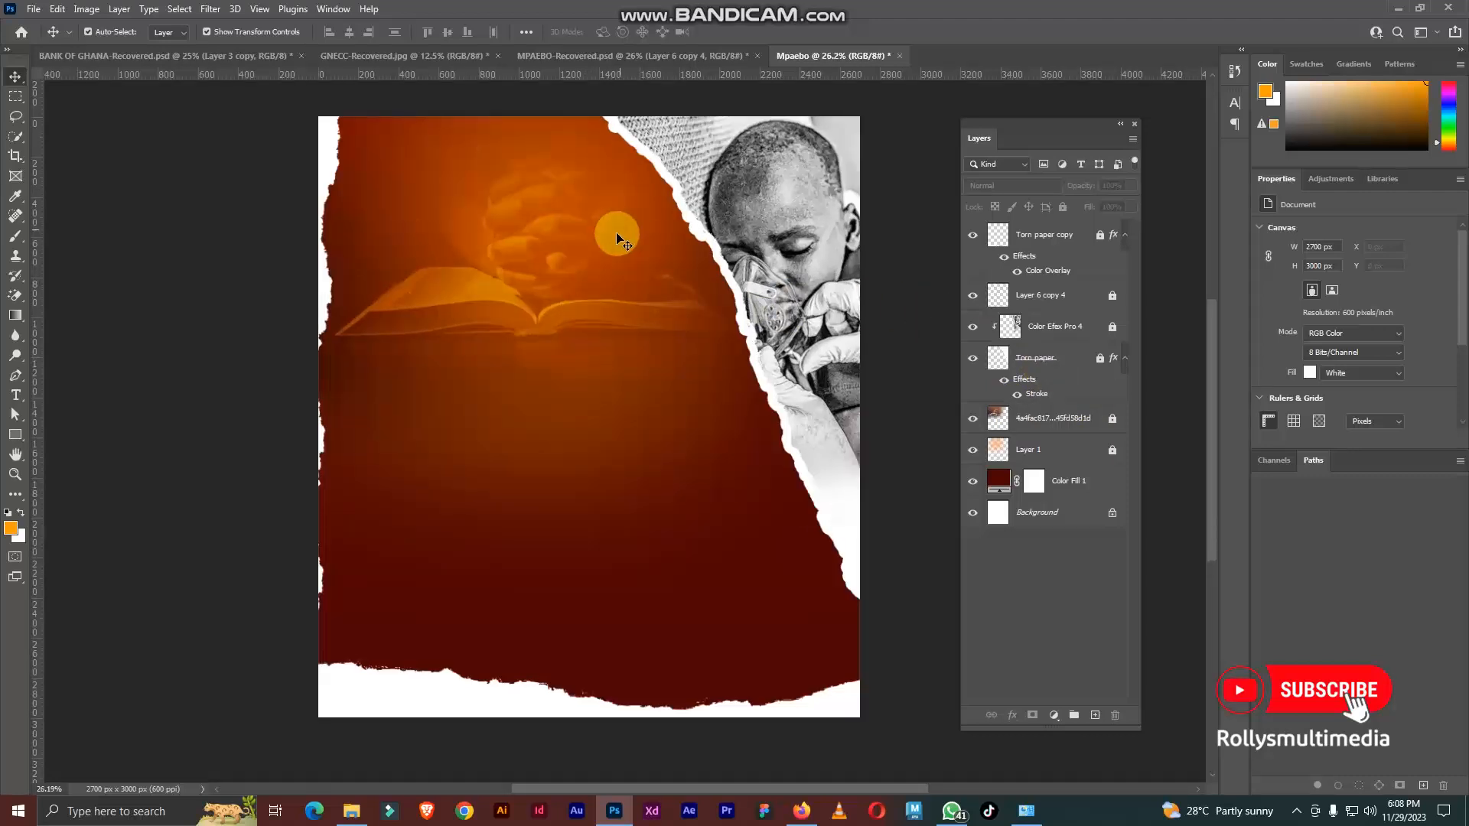
# Step: Copy the Outreach logo and PRESENTS text from MPAEBO-Recovered into Mpaebo, placing them at the top centre above the open book
pyautogui.click(586, 57)
pyautogui.scroll(3, 588, 181)
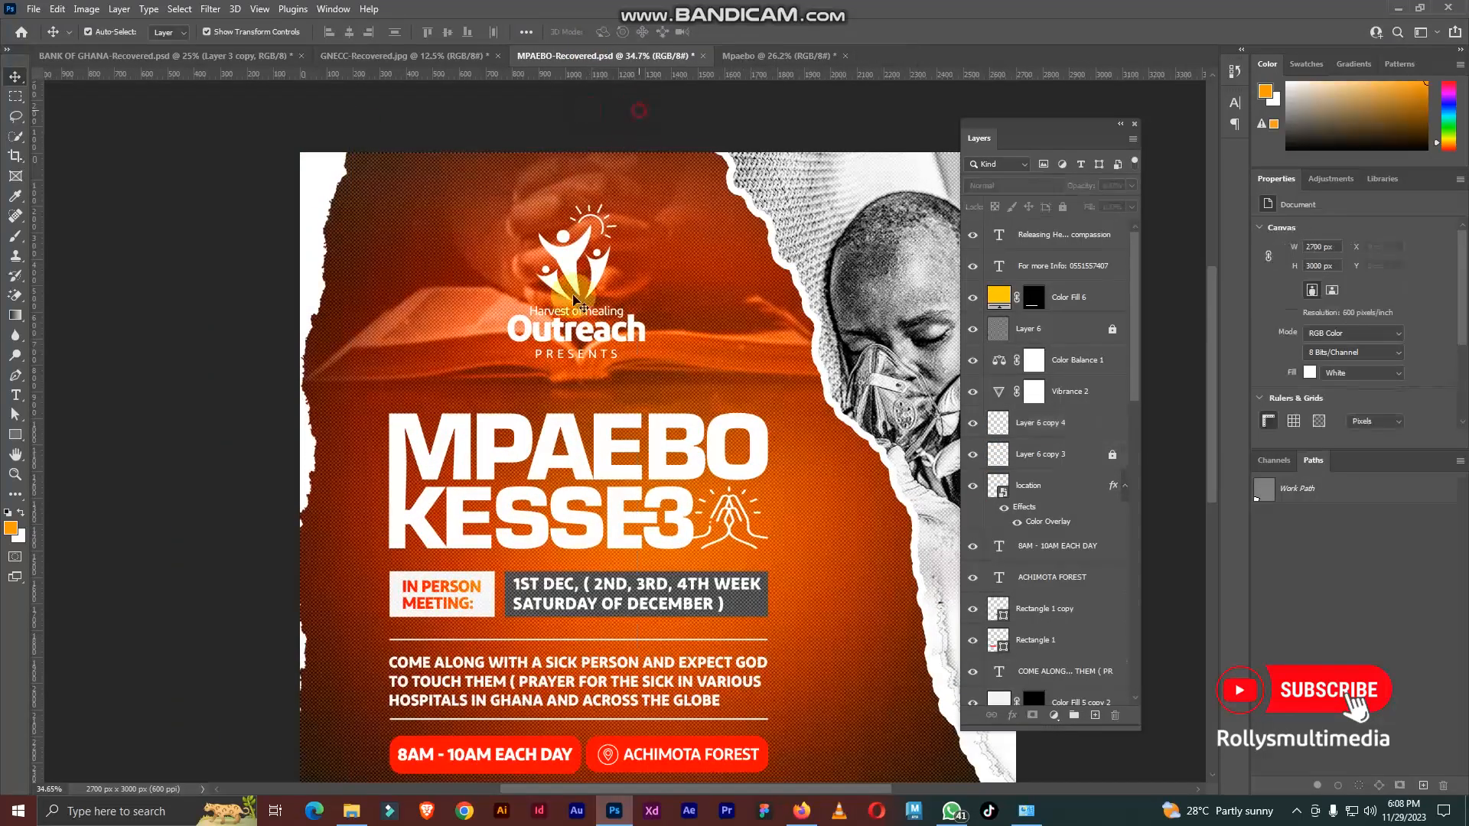
pyautogui.click(576, 299)
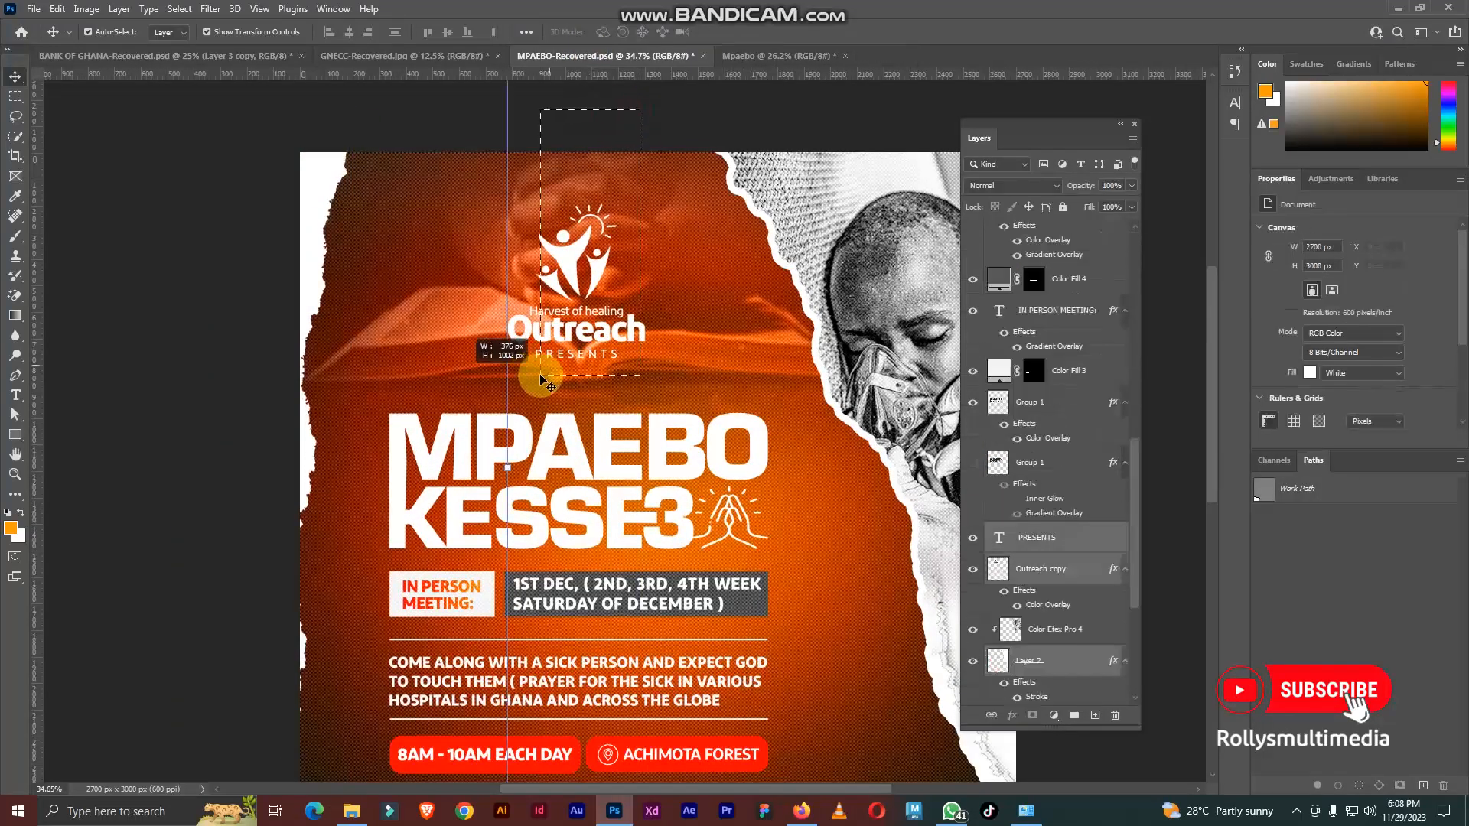
pyautogui.click(579, 268)
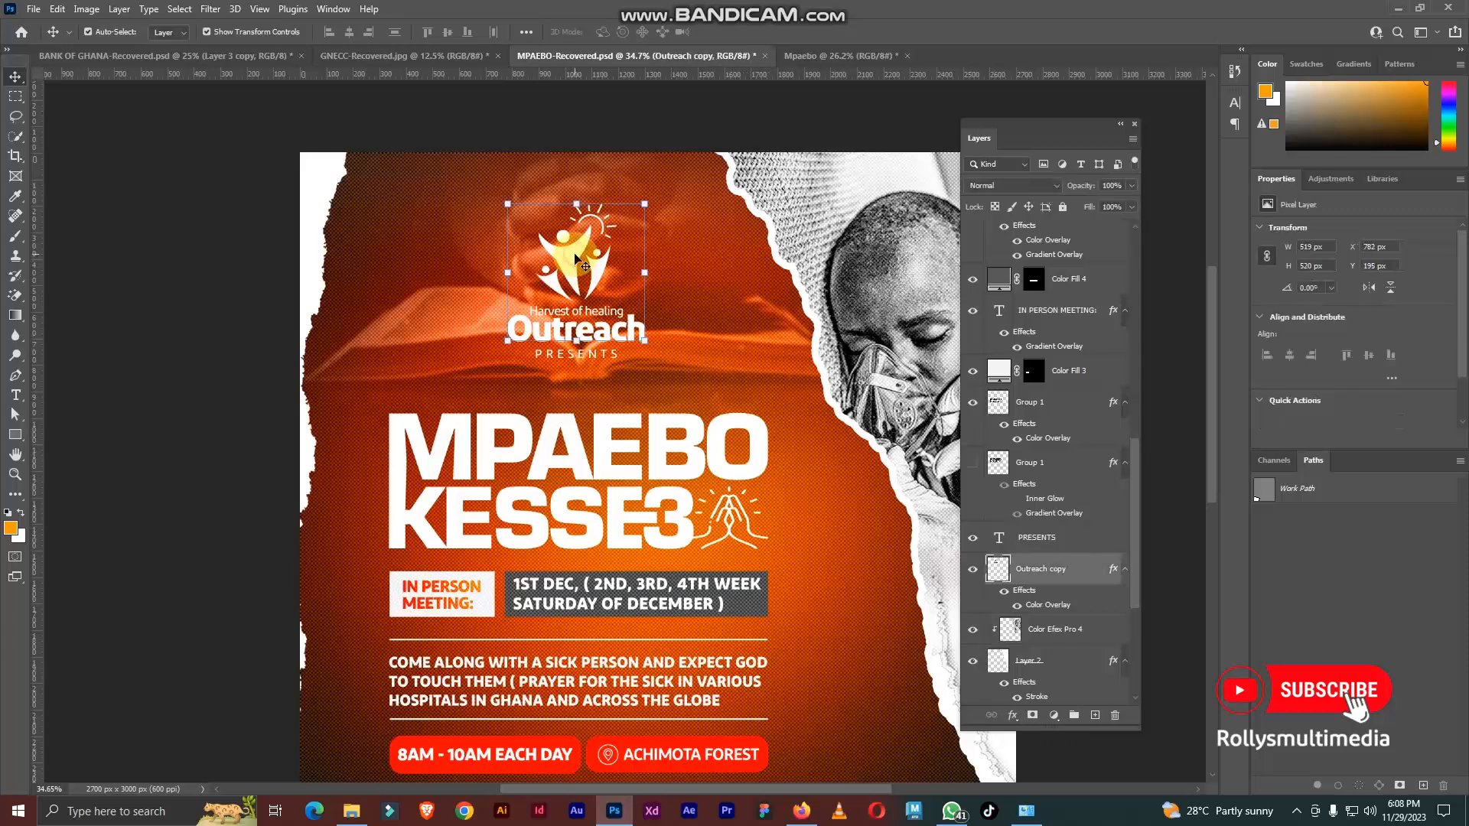
pyautogui.keyDown('ctrl'); pyautogui.click(1051, 538); pyautogui.keyUp('ctrl')
pyautogui.moveTo(578, 255); pyautogui.dragTo(747, 62)
pyautogui.moveTo(547, 254); pyautogui.dragTo(520, 198)
pyautogui.click(230, 275)
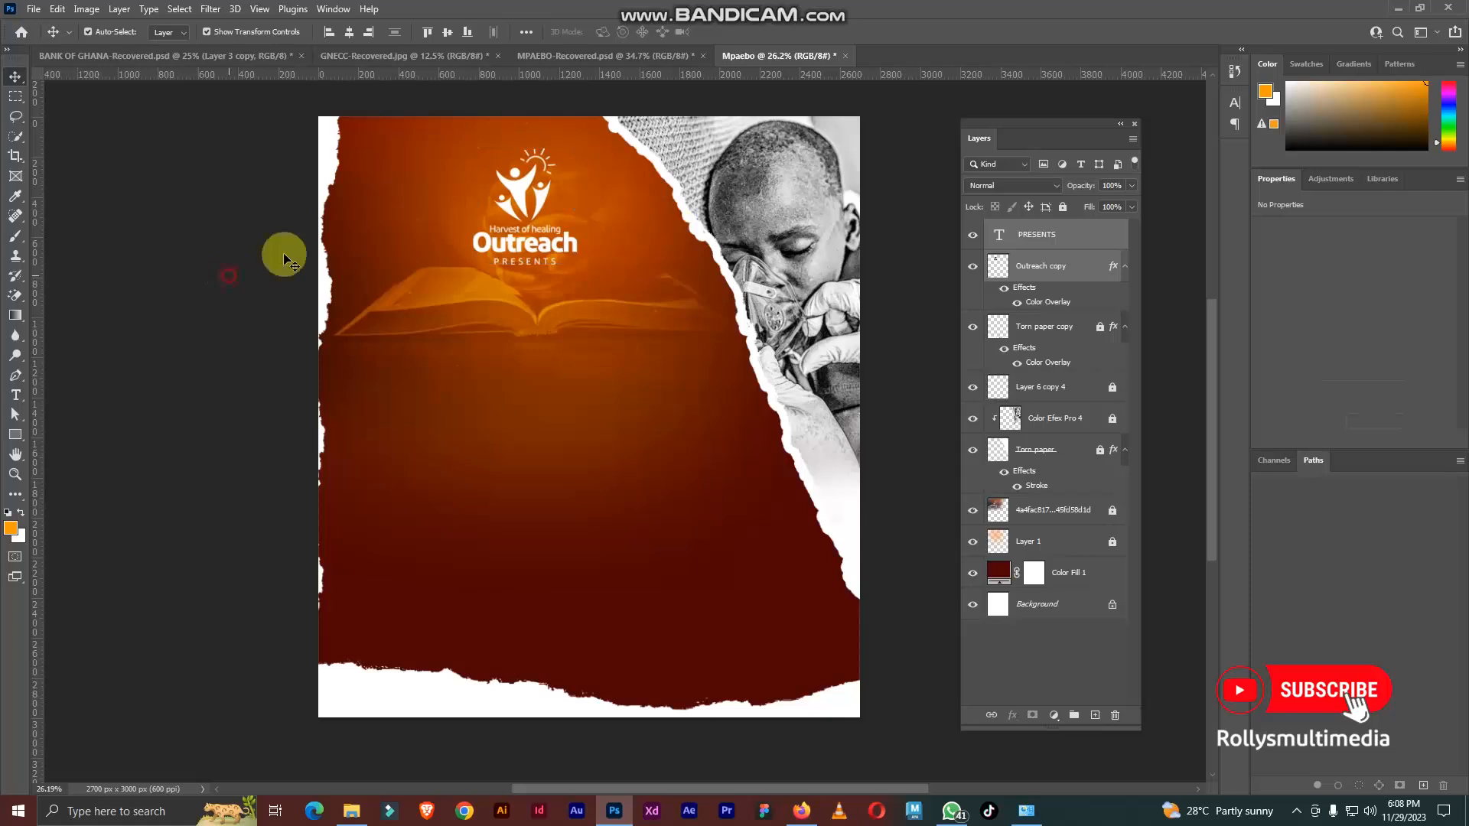
# Step: Select the MPAEBO KESSE3 title layer Group 1 in MPAEBO-Recovered and examine its lettering and praying-hands icon up close
pyautogui.click(604, 56)
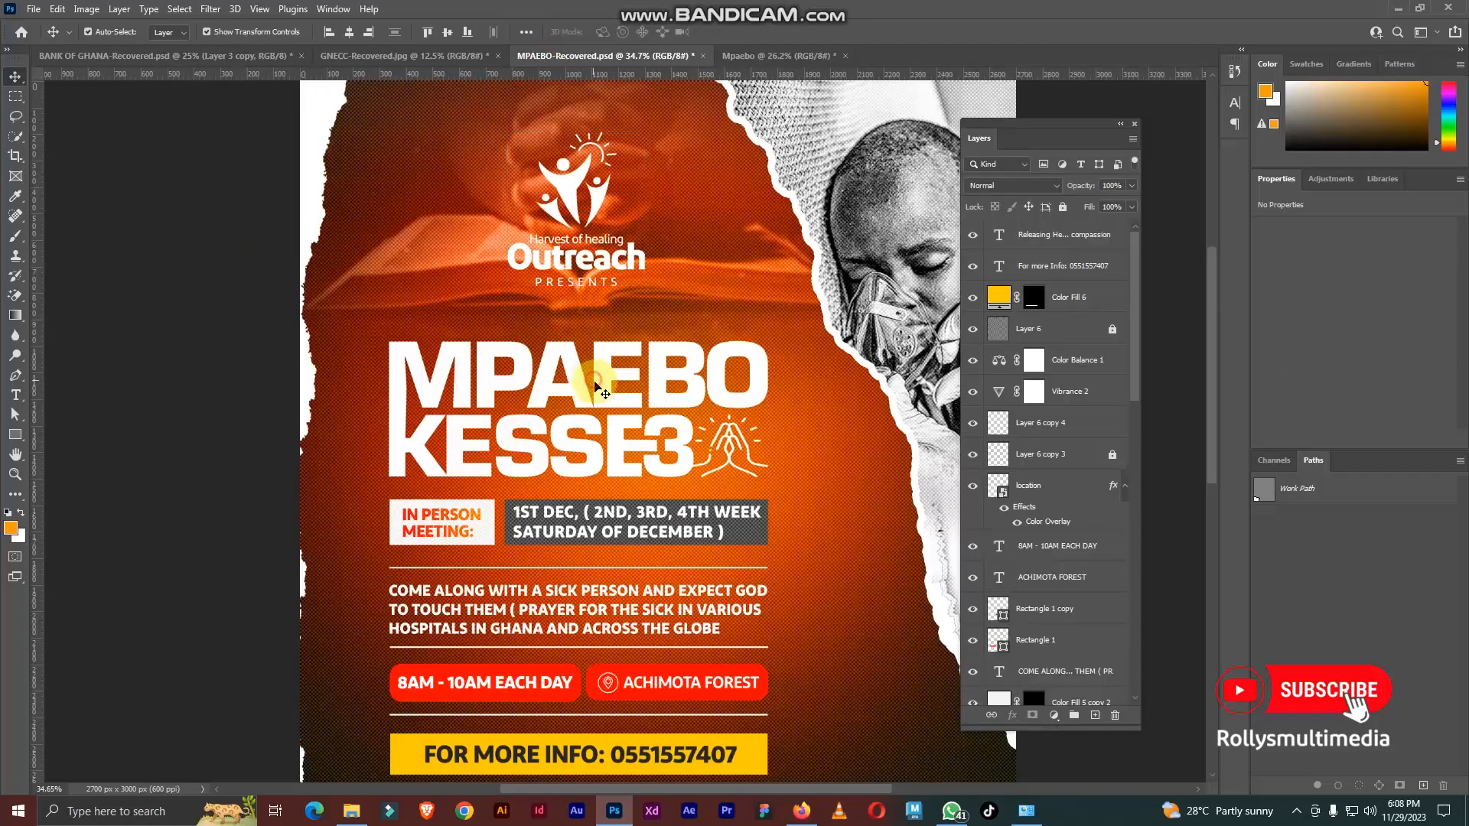
pyautogui.click(594, 383)
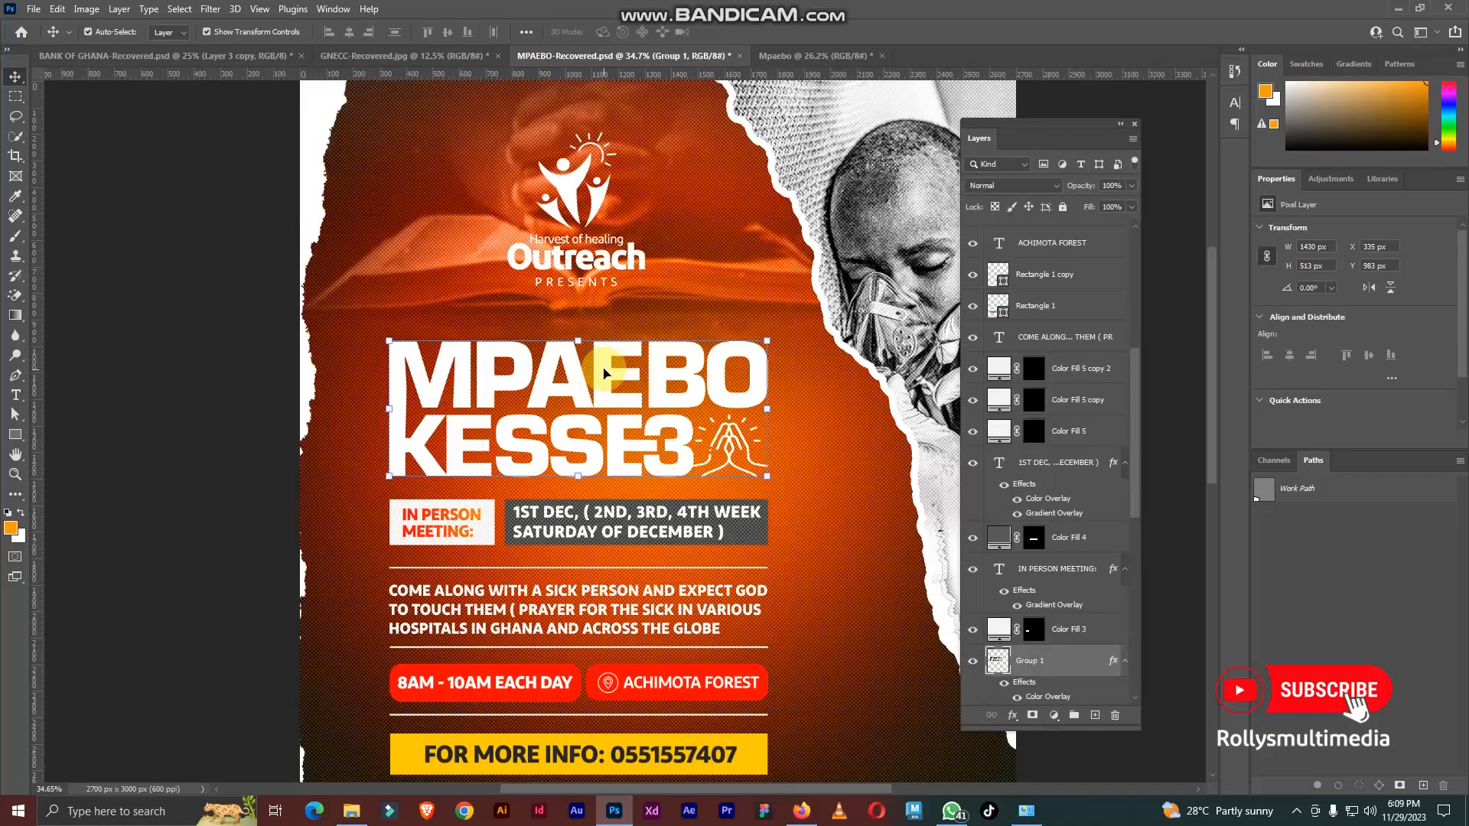
pyautogui.scroll(-2, 635, 346)
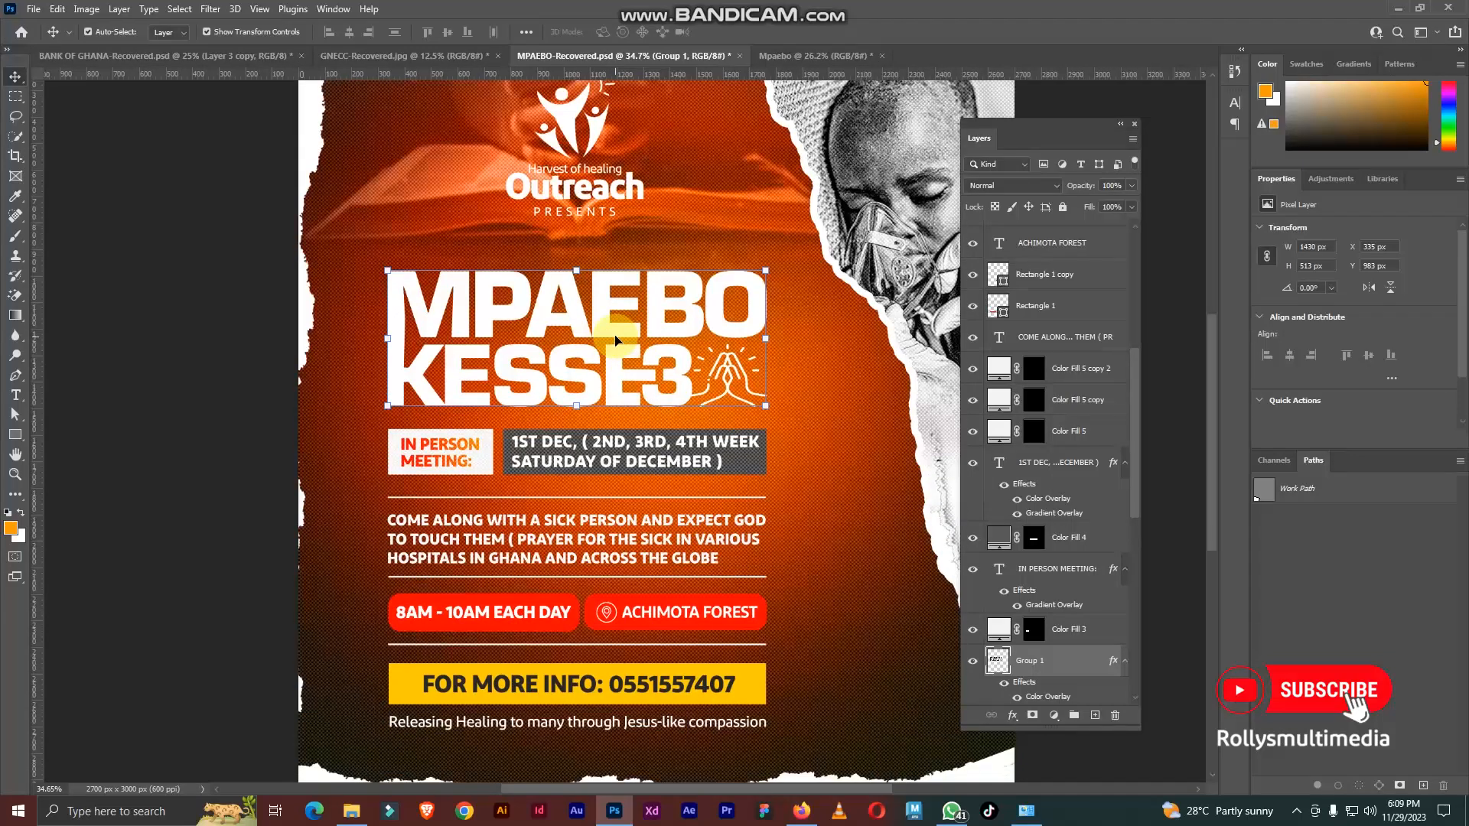
pyautogui.scroll(2, 616, 339)
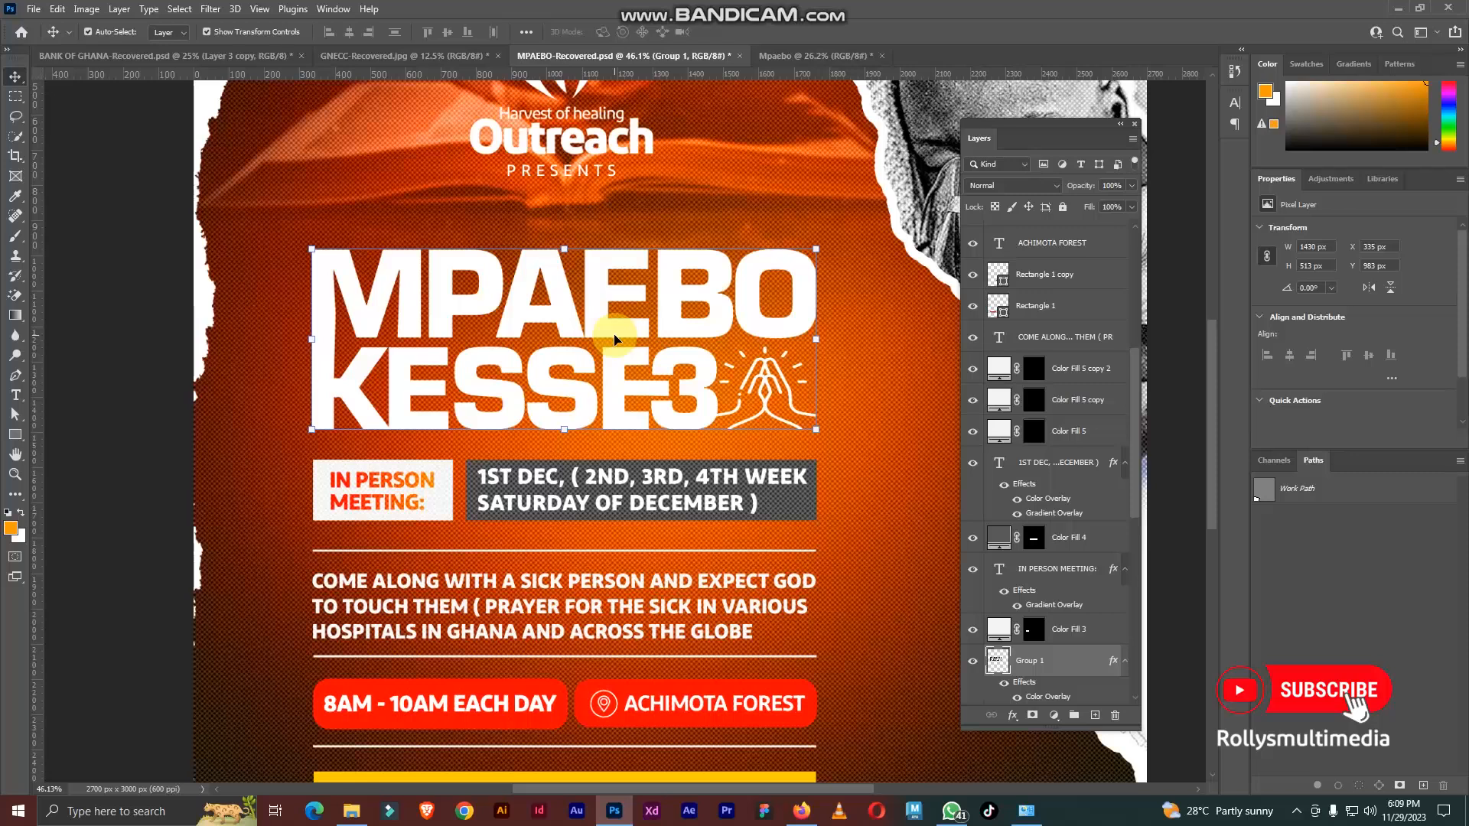
pyautogui.scroll(3, 770, 402)
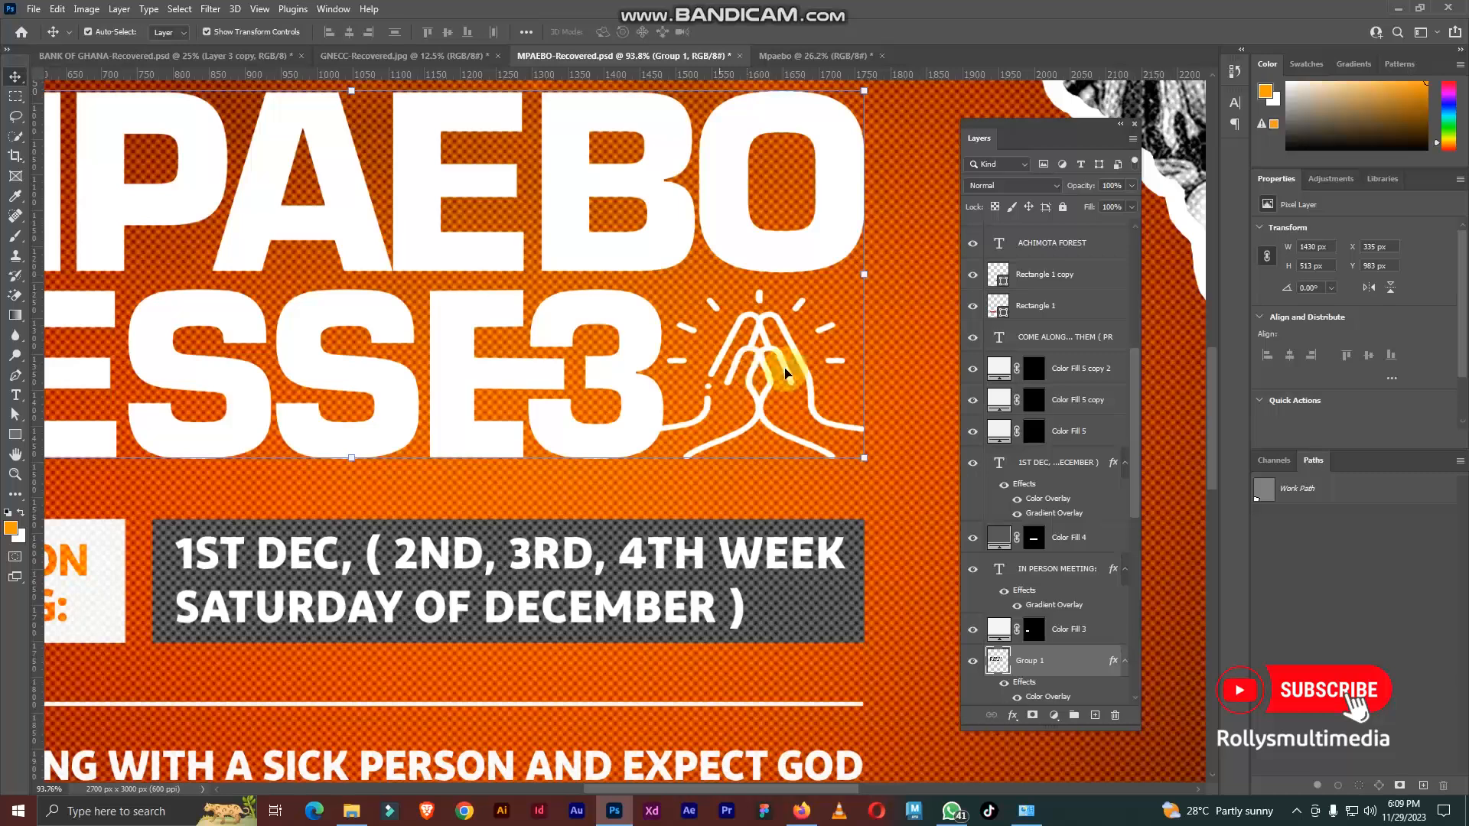
pyautogui.scroll(-1, 741, 392)
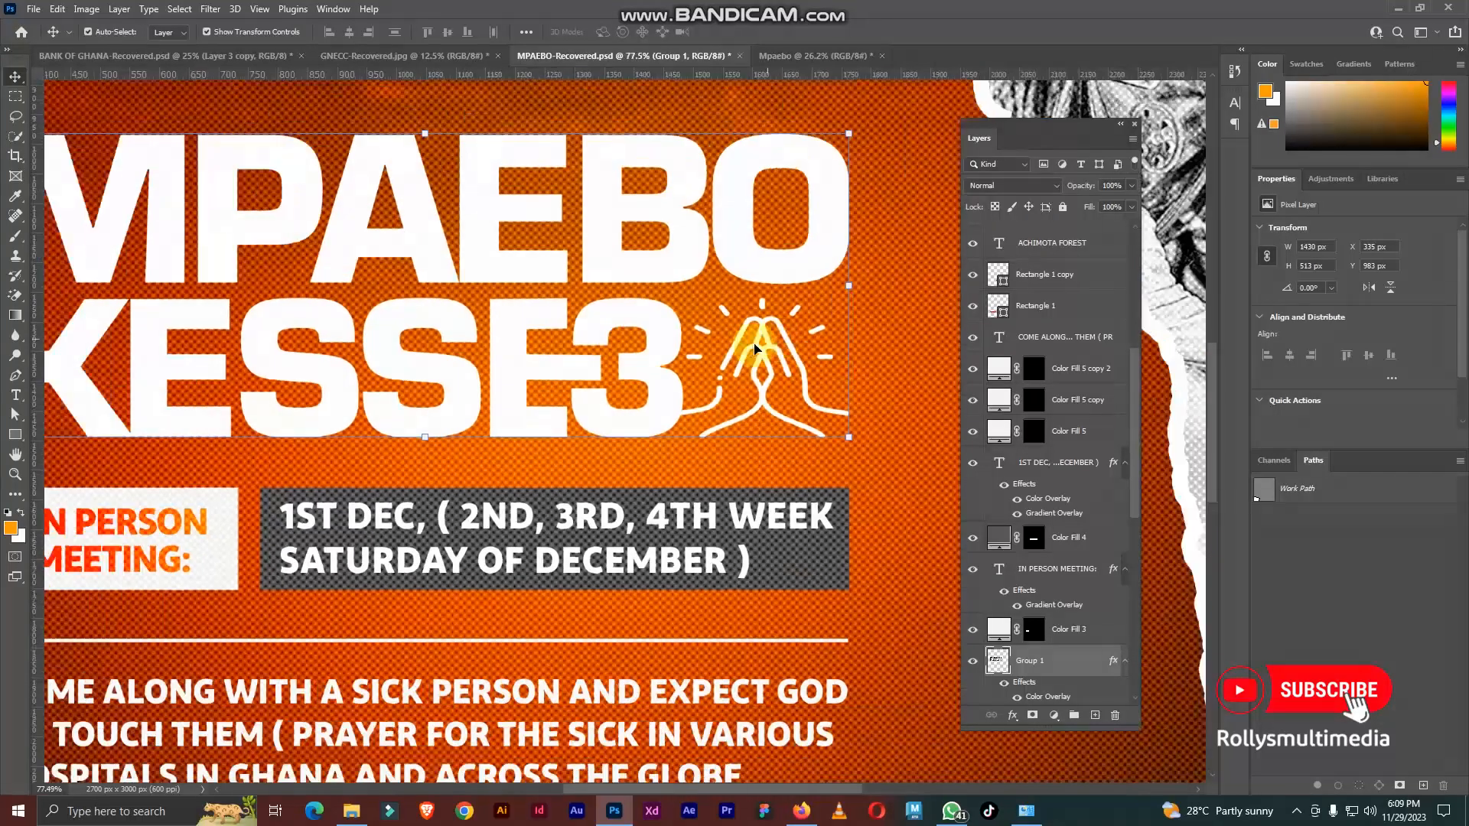
pyautogui.scroll(-1, 739, 351)
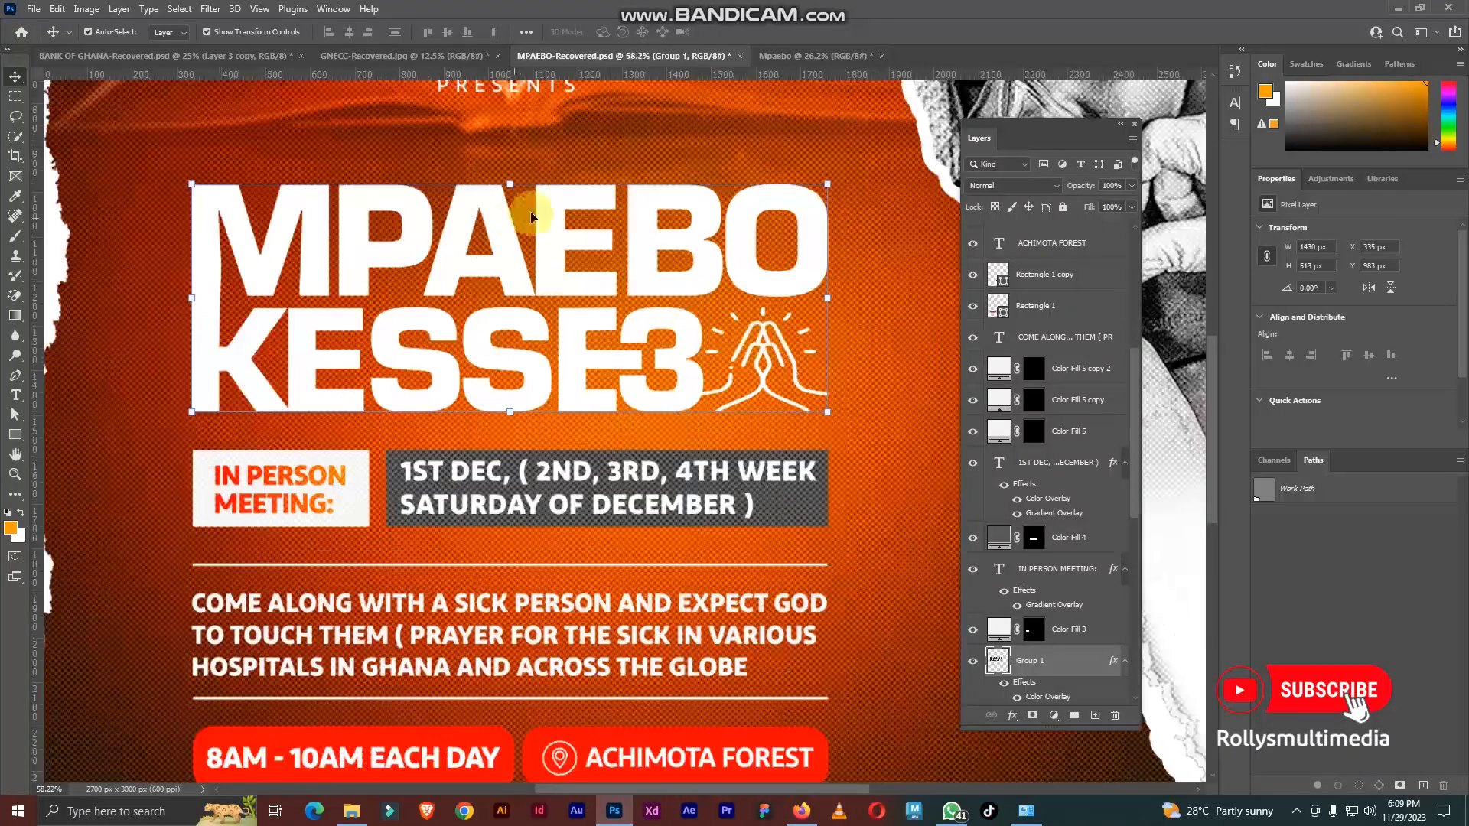
pyautogui.scroll(3, 756, 367)
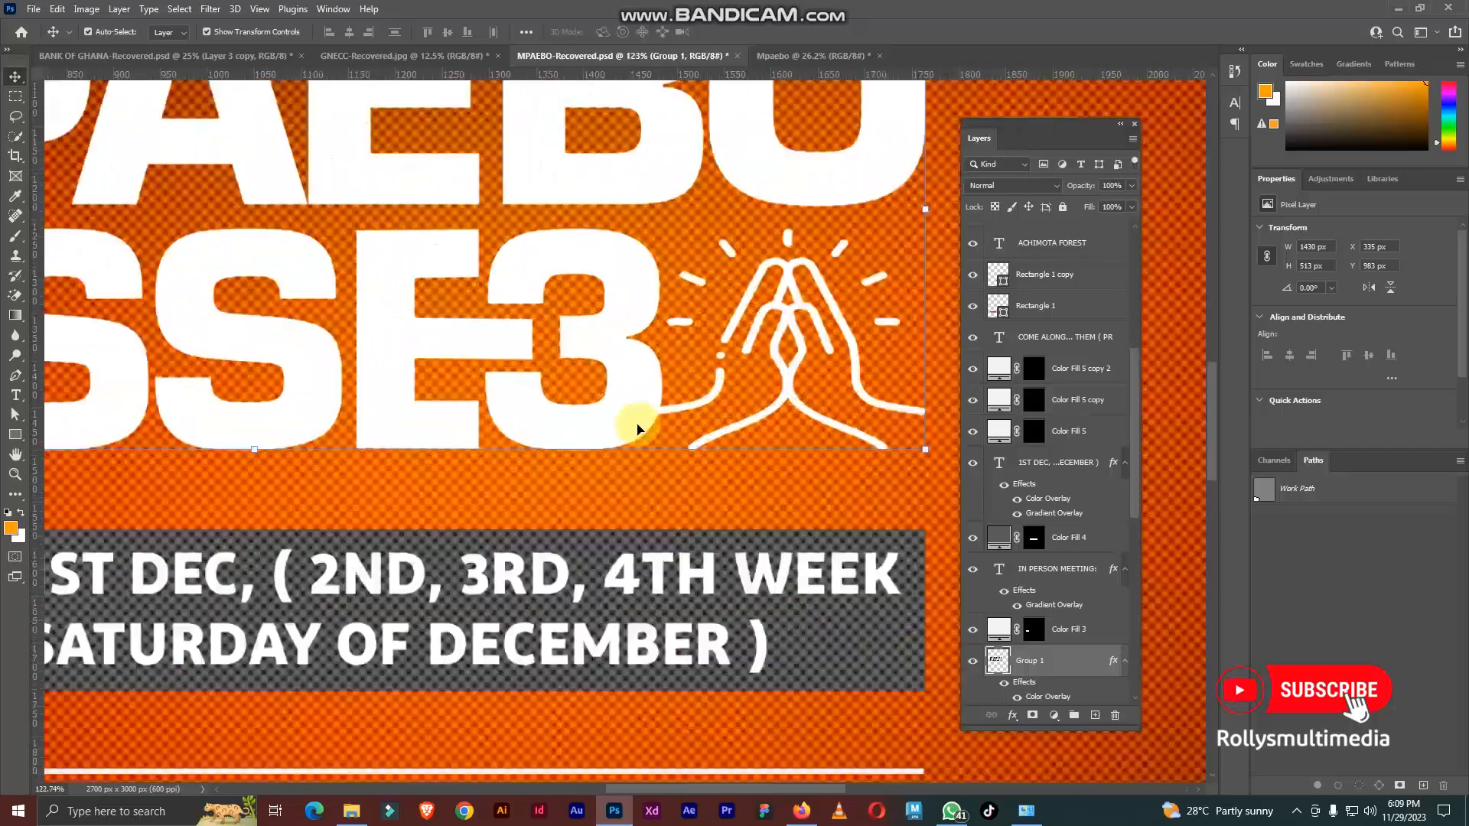
pyautogui.scroll(-2, 694, 385)
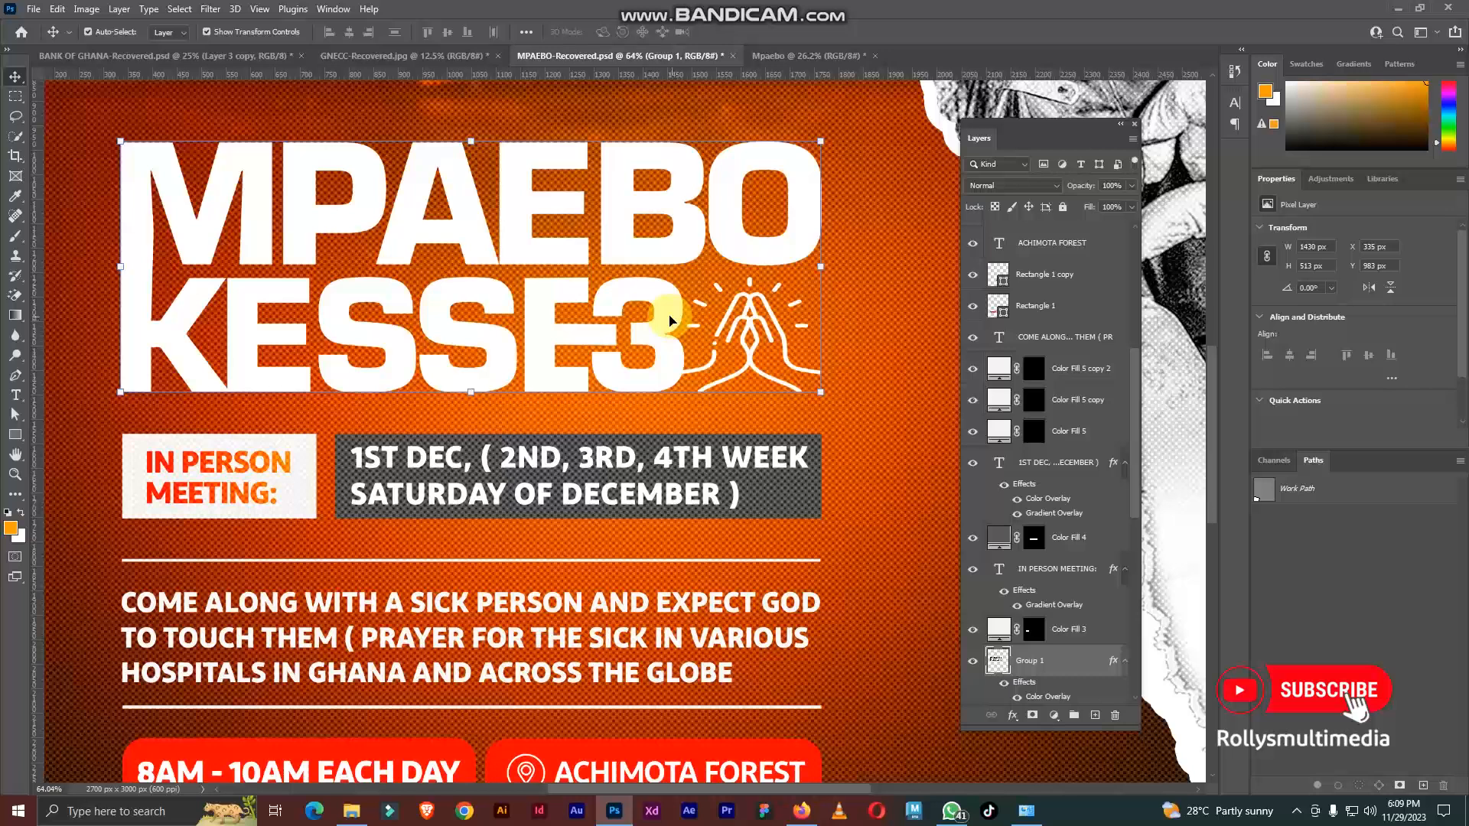
pyautogui.scroll(-3, 687, 218)
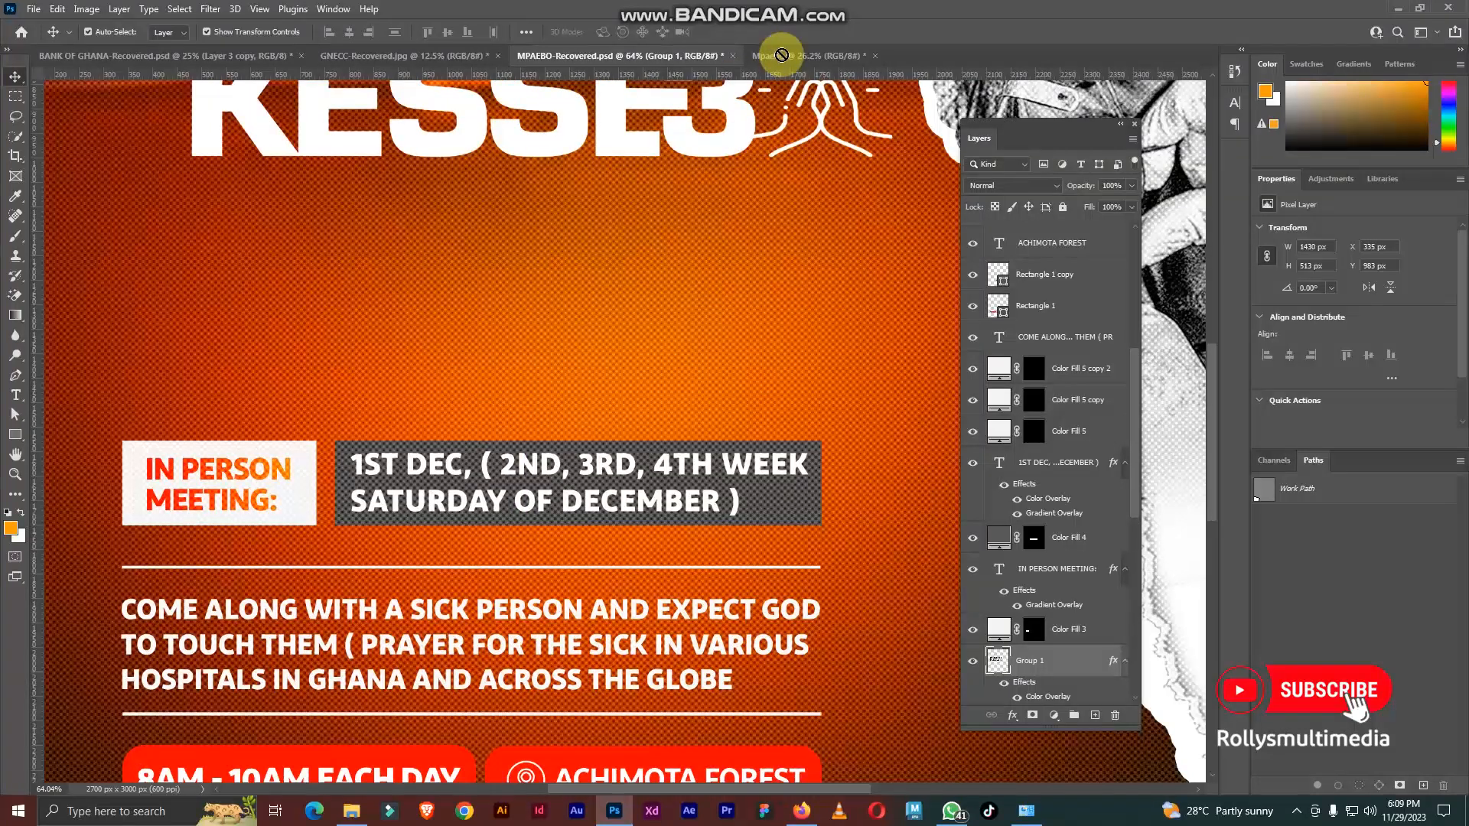
# Step: Copy the MPAEBO KESSE3 title from MPAEBO-Recovered into Mpaebo and place it below the PRESENTS text
pyautogui.click(776, 55)
pyautogui.moveTo(576, 352); pyautogui.dragTo(557, 338)
pyautogui.scroll(1, 581, 340)
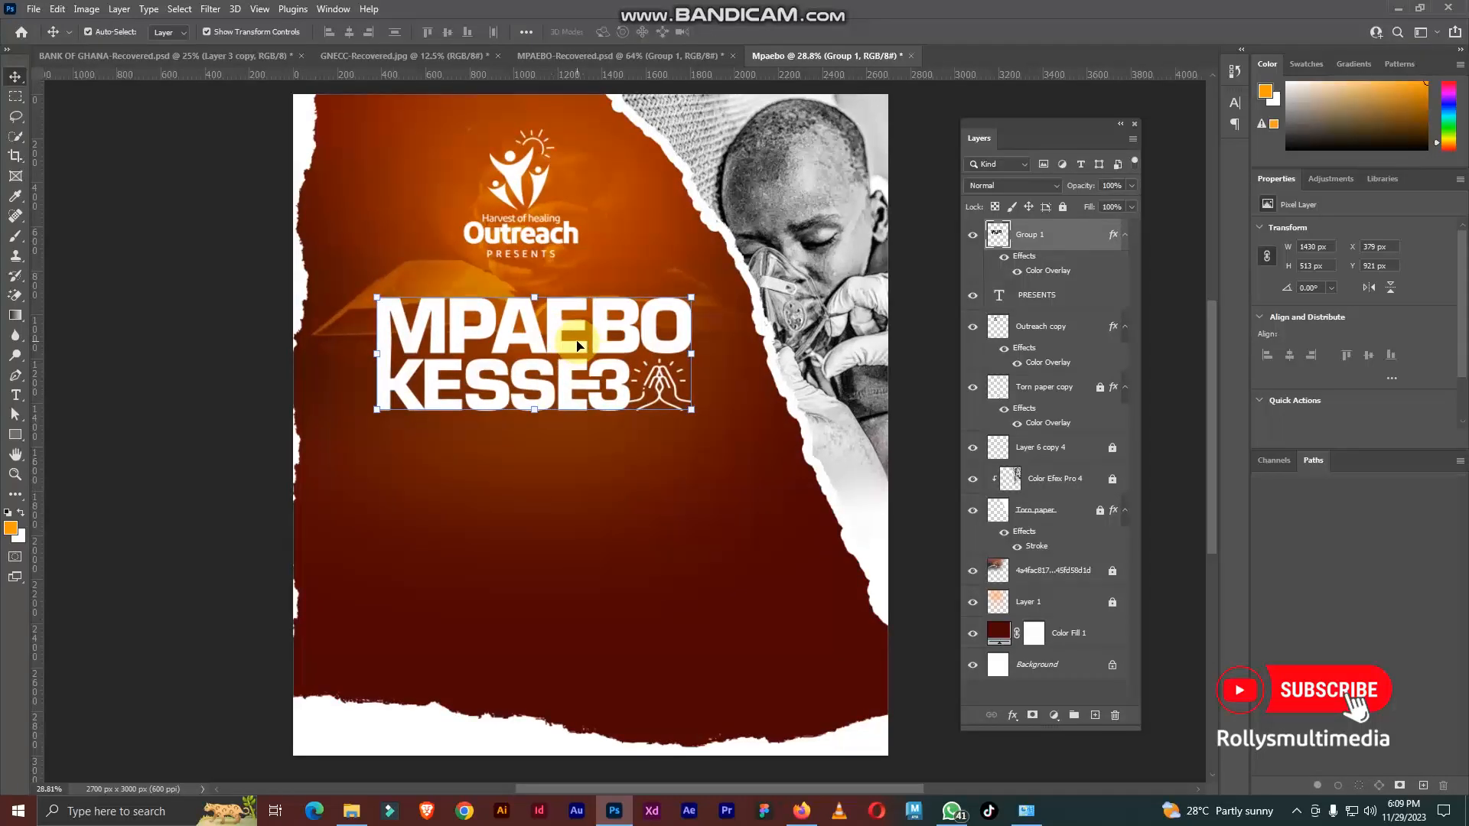
# Step: Add two vertical guides in Mpaebo aligned with the left and right edges of the MPAEBO KESSE3 title
pyautogui.scroll(-2, 620, 368)
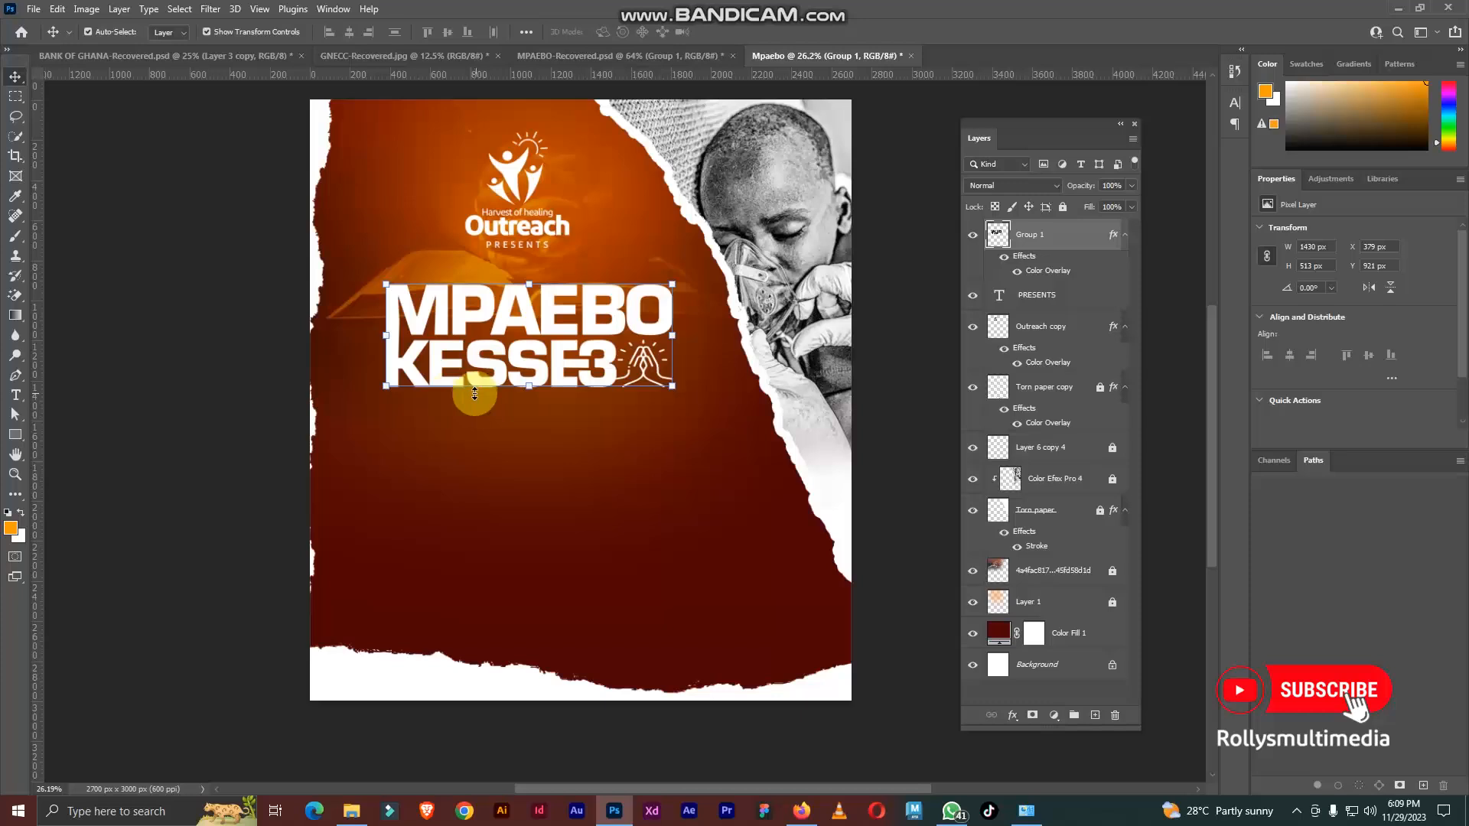
pyautogui.moveTo(36, 443); pyautogui.dragTo(385, 457)
pyautogui.moveTo(42, 427); pyautogui.dragTo(673, 438)
# Step: Return to MPAEBO-Recovered and lock the torn-paper layer along the canvas's left edge, leaving no layer selected
pyautogui.click(549, 55)
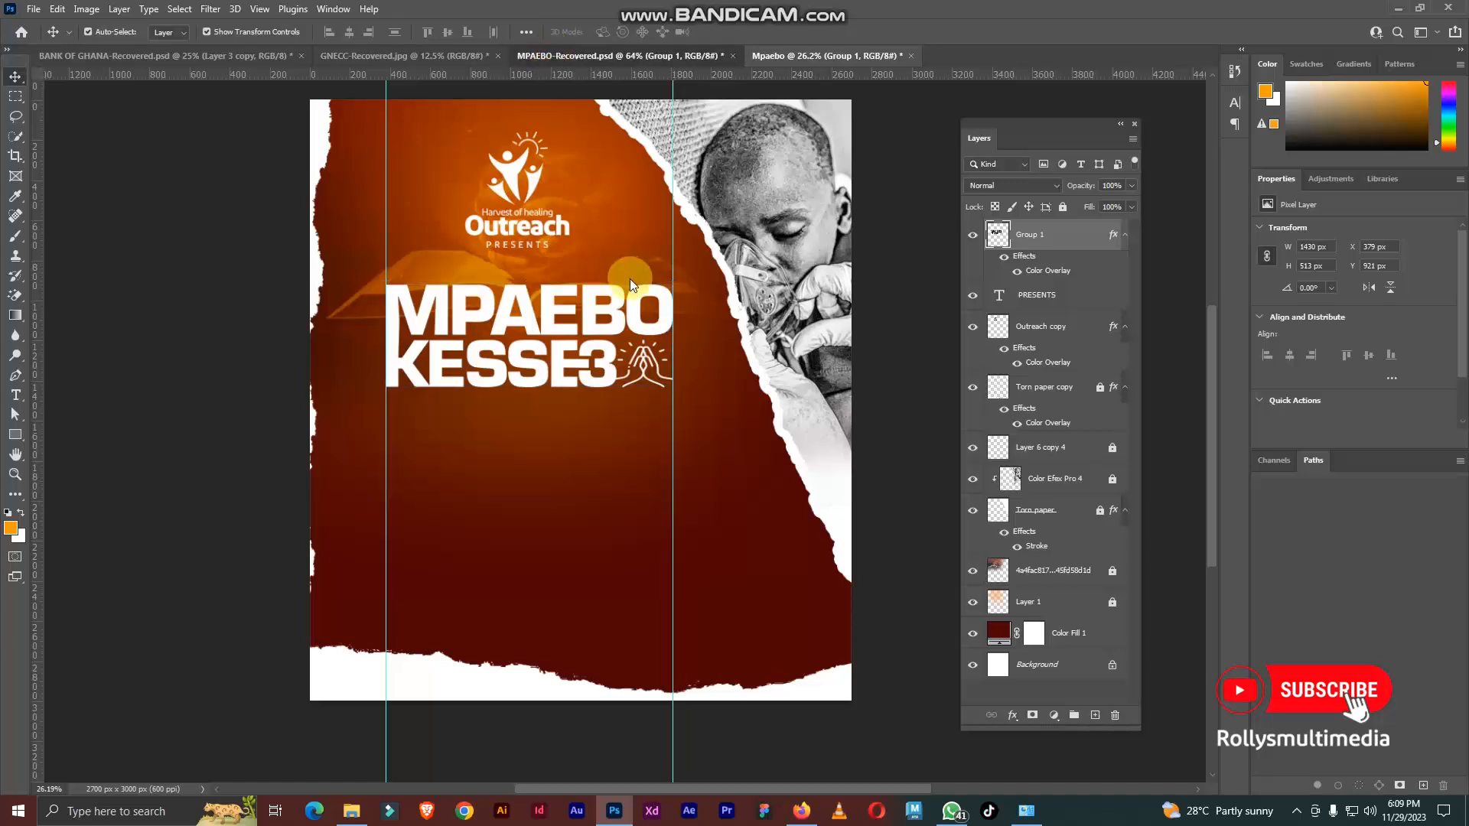
pyautogui.scroll(-5, 521, 315)
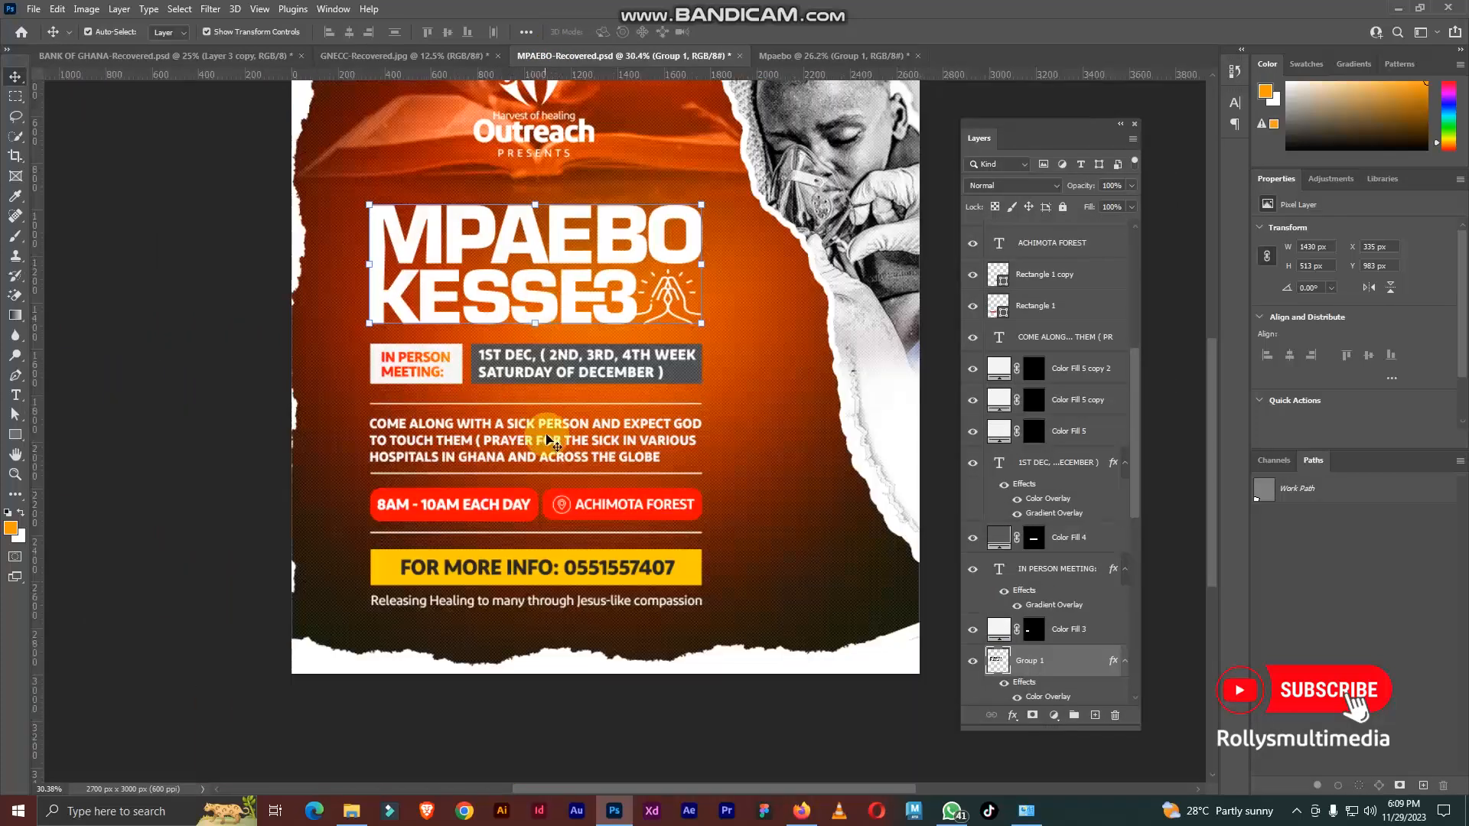
pyautogui.click(131, 394)
pyautogui.scroll(1, 538, 425)
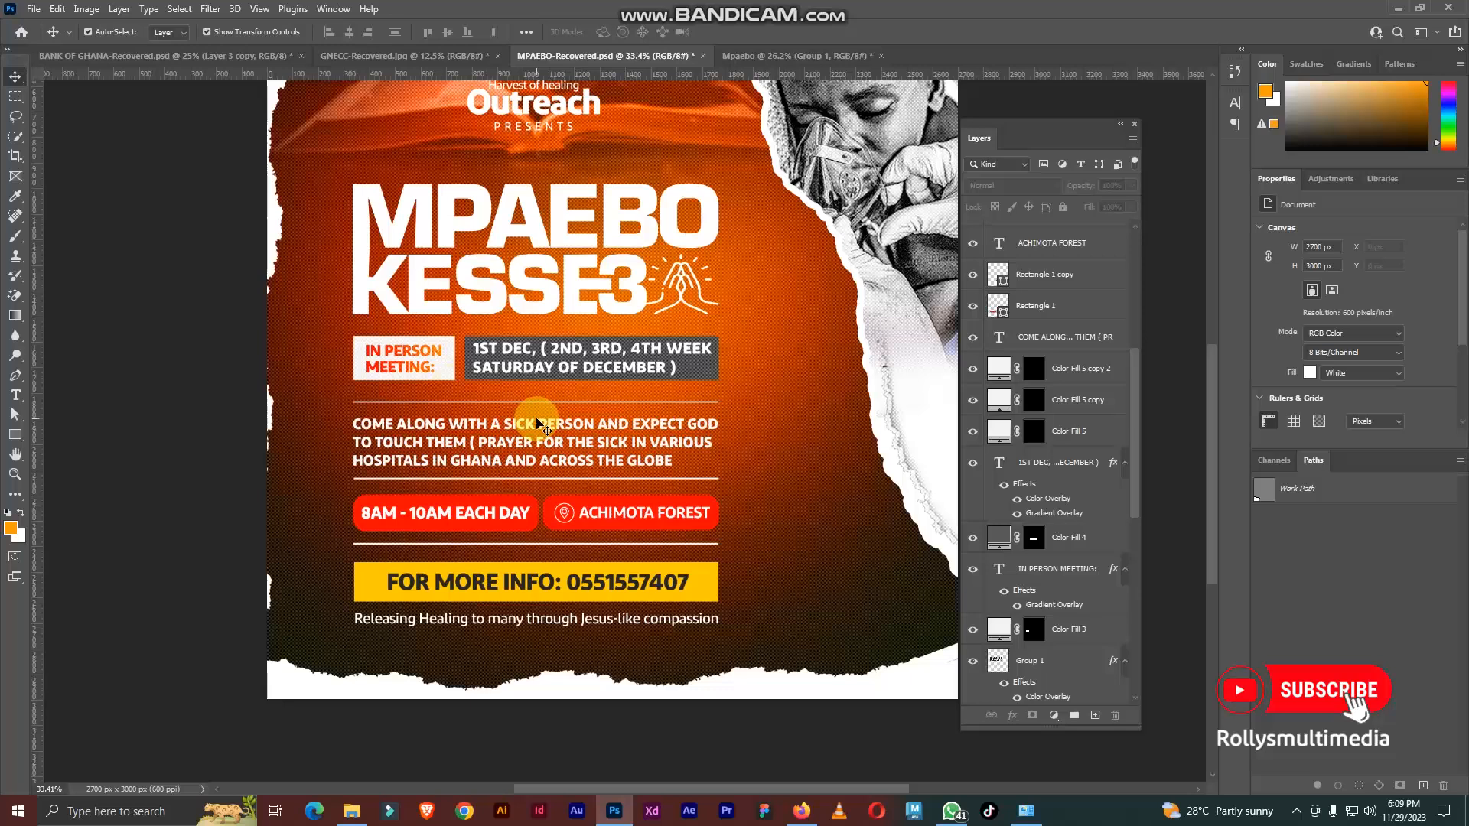
pyautogui.click(274, 221)
pyautogui.click(1063, 208)
pyautogui.click(624, 688)
# Step: Examine the meeting dates, invitation text, time, location and contact details below the title in MPAEBO-Recovered
pyautogui.scroll(-1, 547, 327)
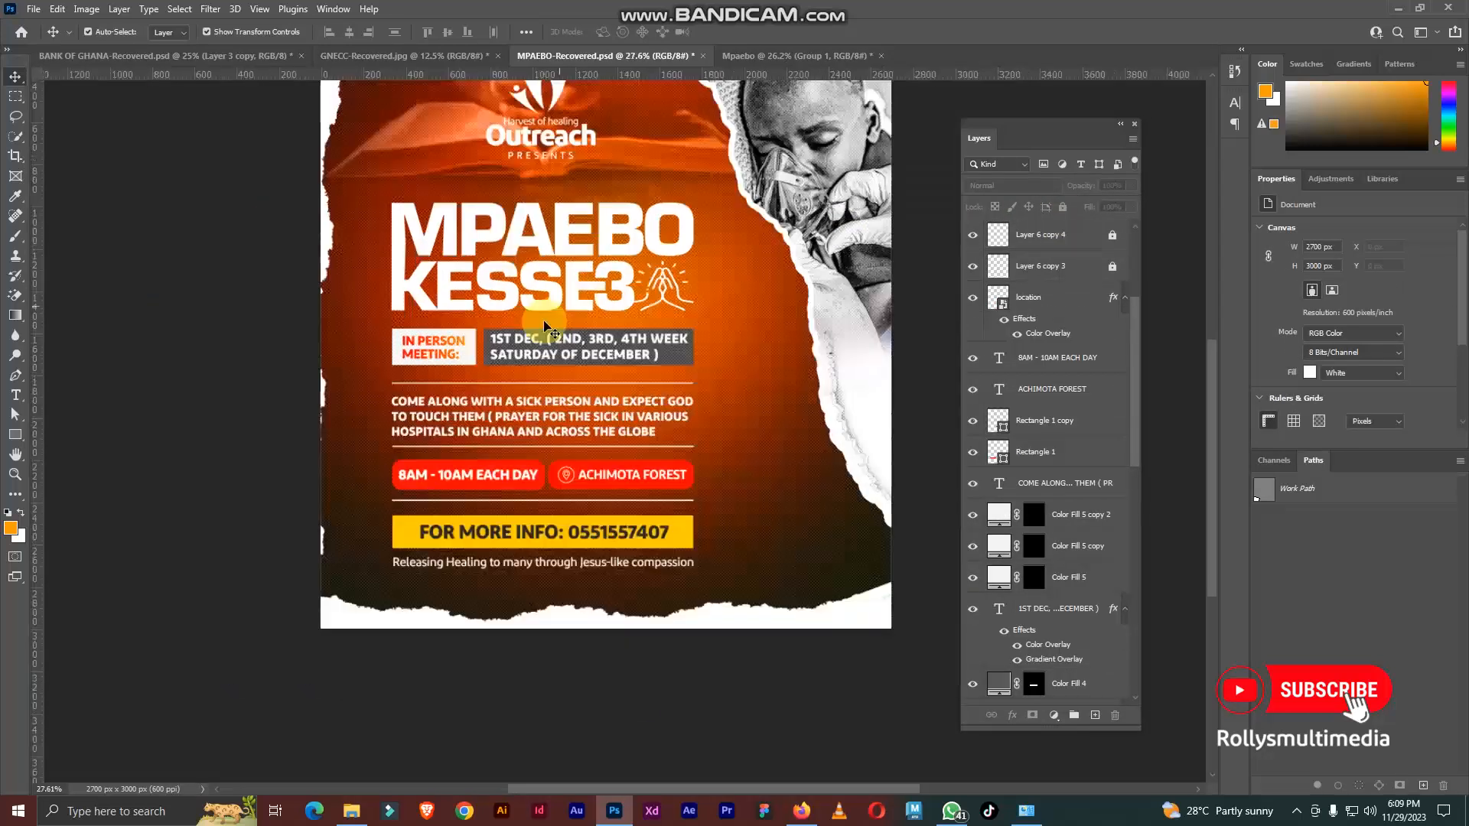
pyautogui.scroll(2, 581, 306)
pyautogui.scroll(-1, 497, 337)
pyautogui.scroll(1, 451, 394)
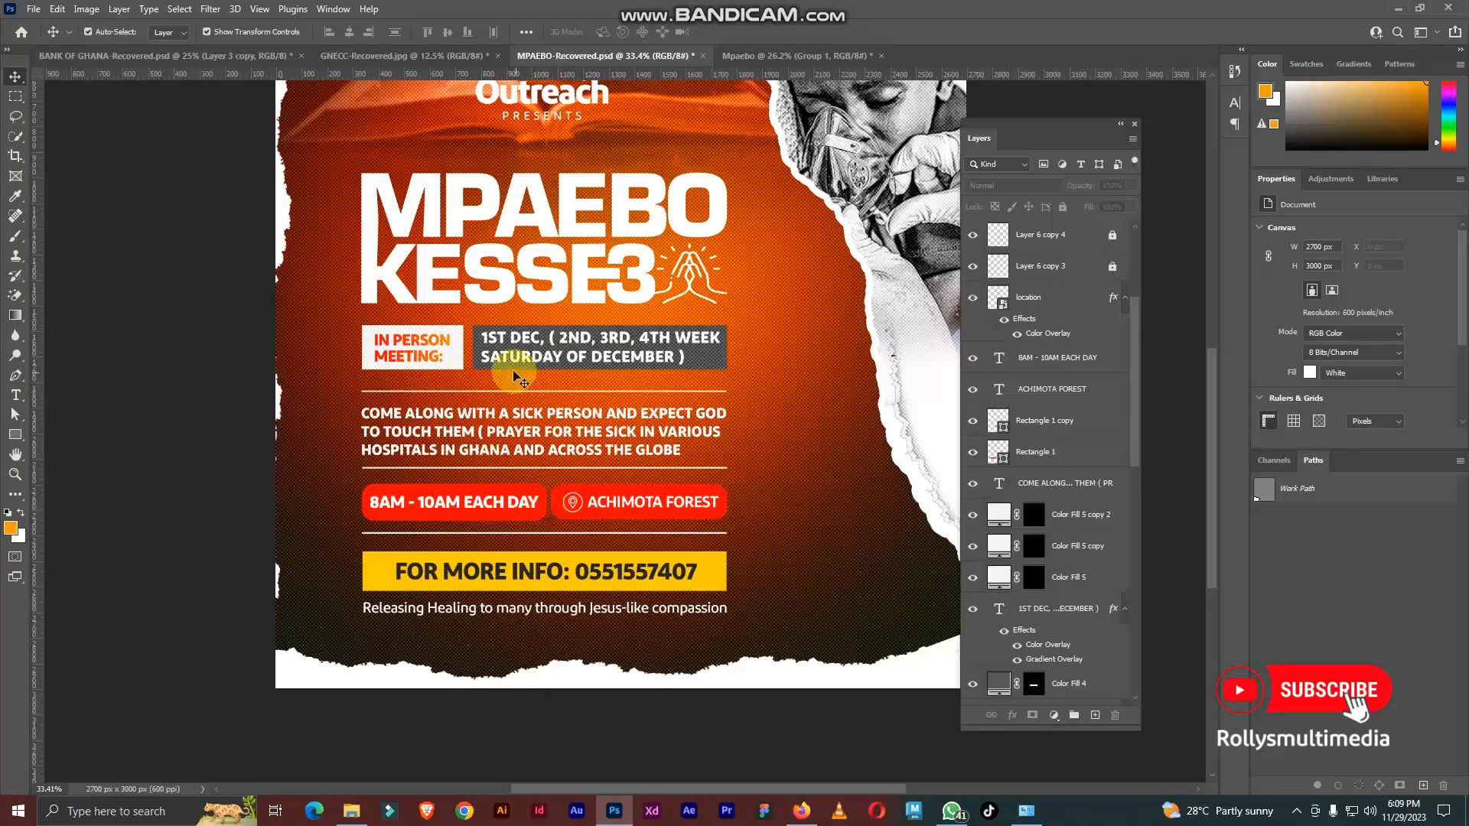
pyautogui.scroll(3, 519, 348)
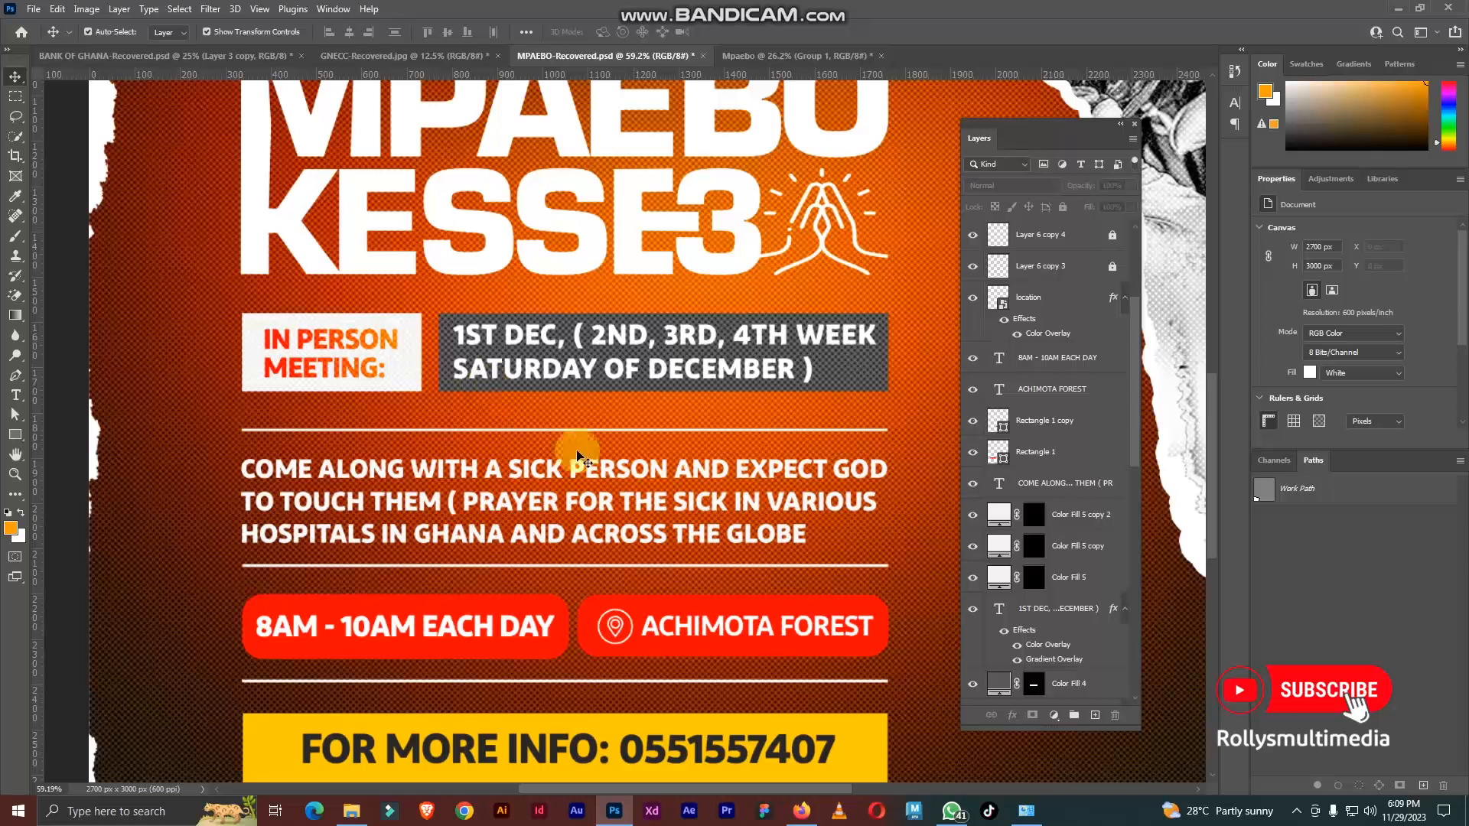
pyautogui.scroll(-3, 581, 359)
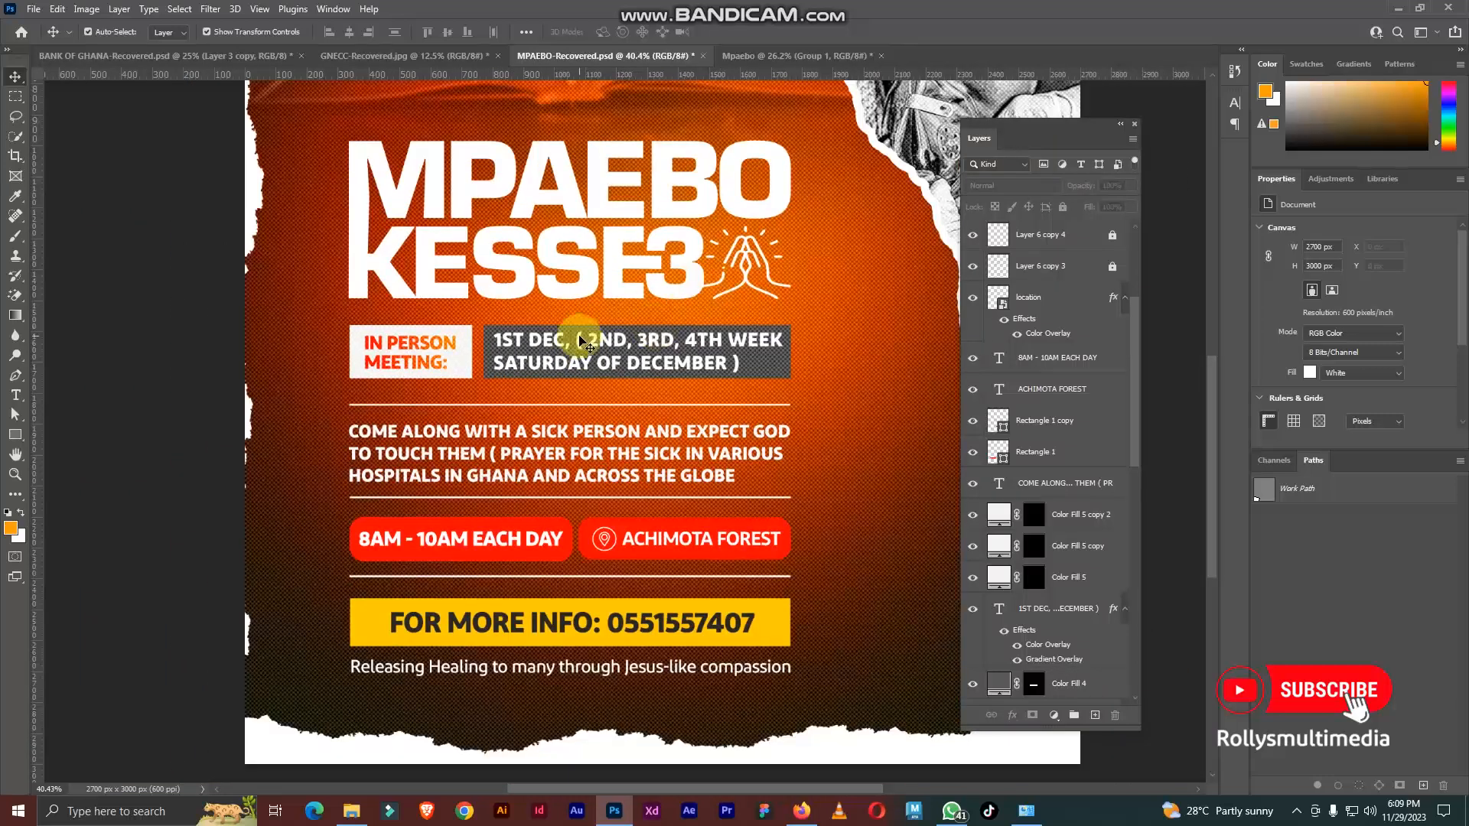
pyautogui.scroll(-1, 520, 345)
# Step: Lock the child's photo layer Color Efex Pro 4 in MPAEBO-Recovered and select the Outreach copy layer
pyautogui.moveTo(197, 339); pyautogui.dragTo(696, 646)
pyautogui.scroll(-2, 492, 417)
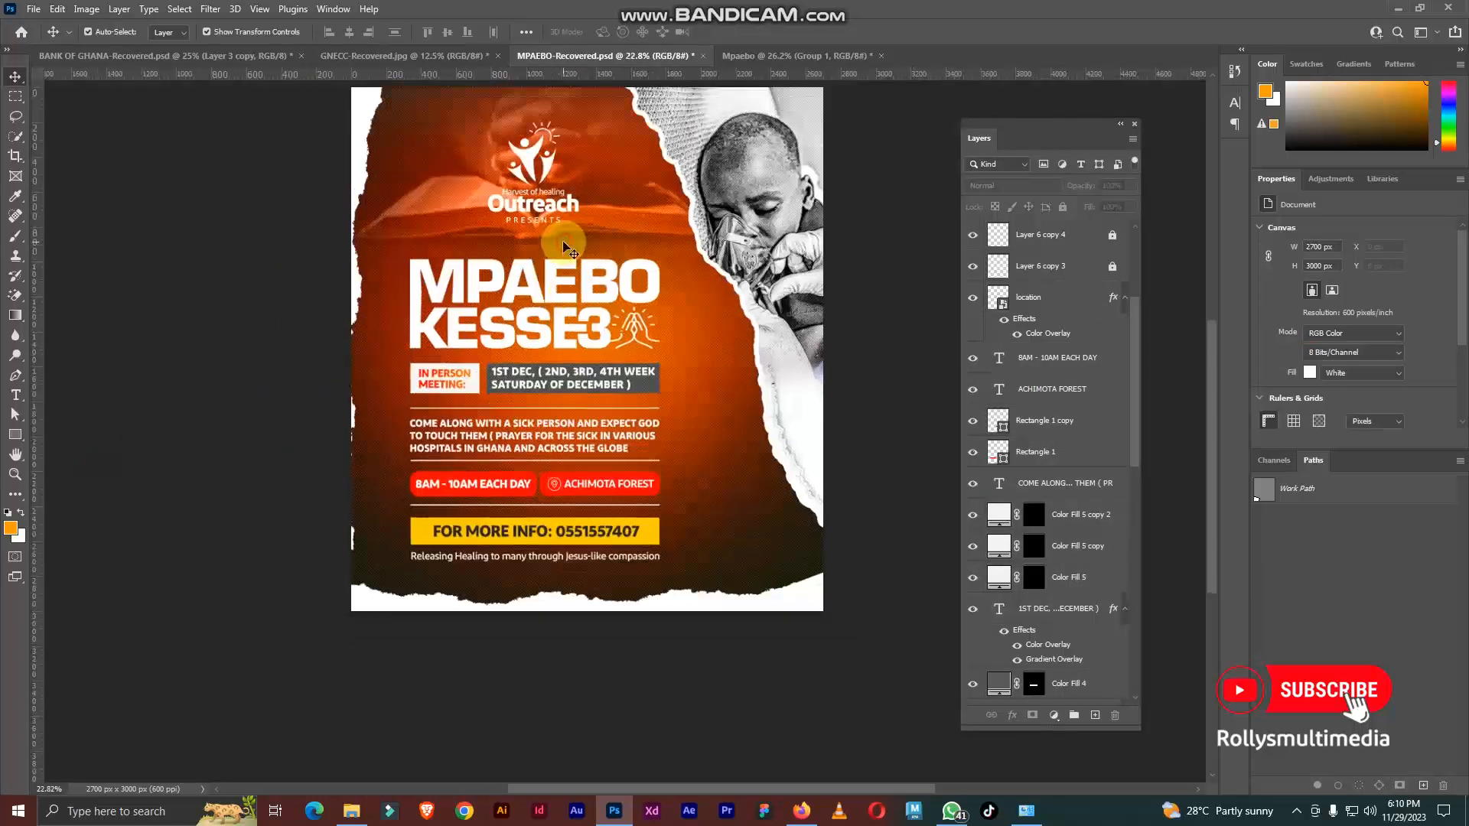
pyautogui.click(558, 286)
pyautogui.click(813, 388)
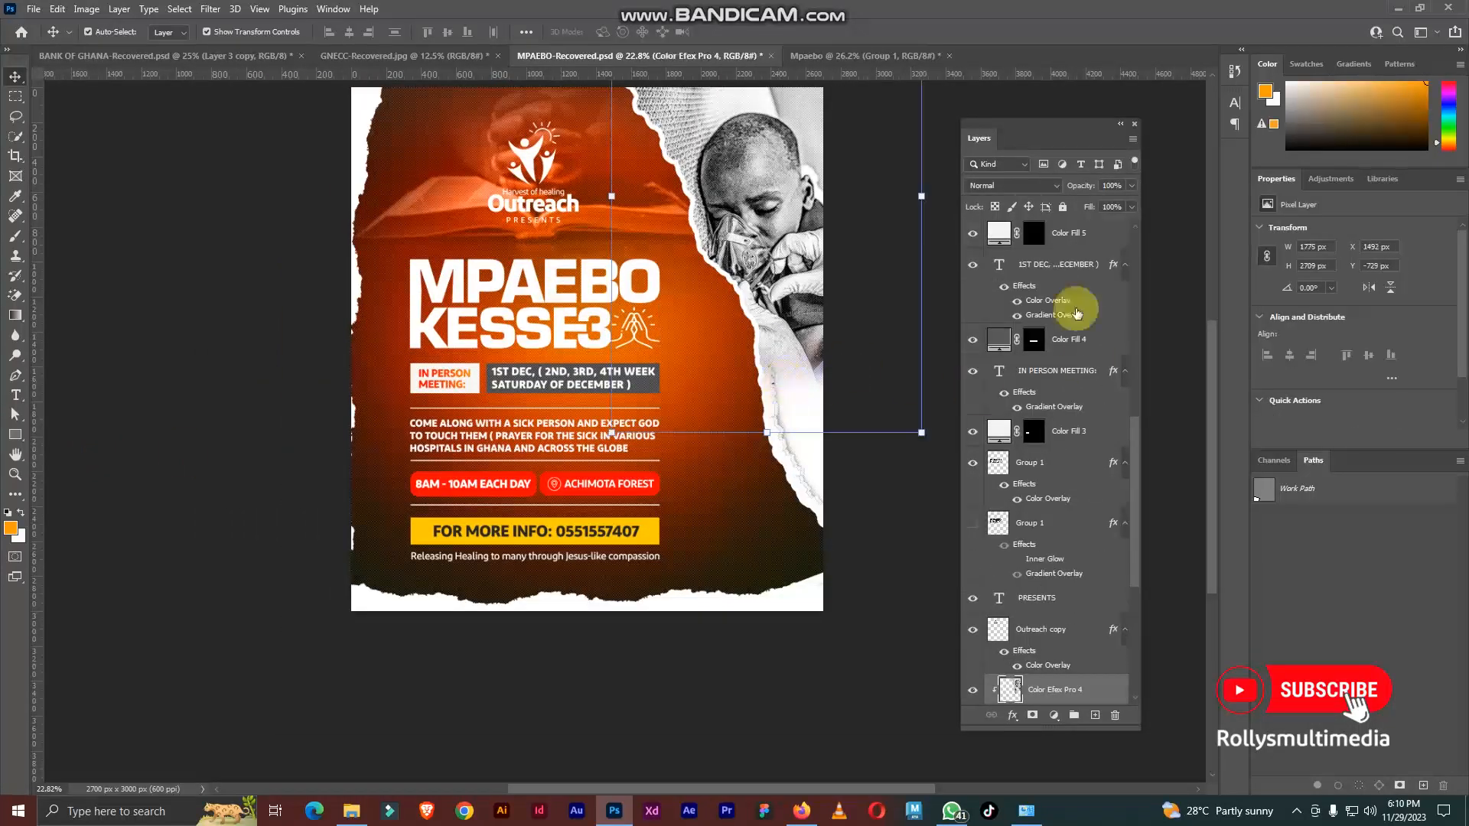
pyautogui.click(1062, 206)
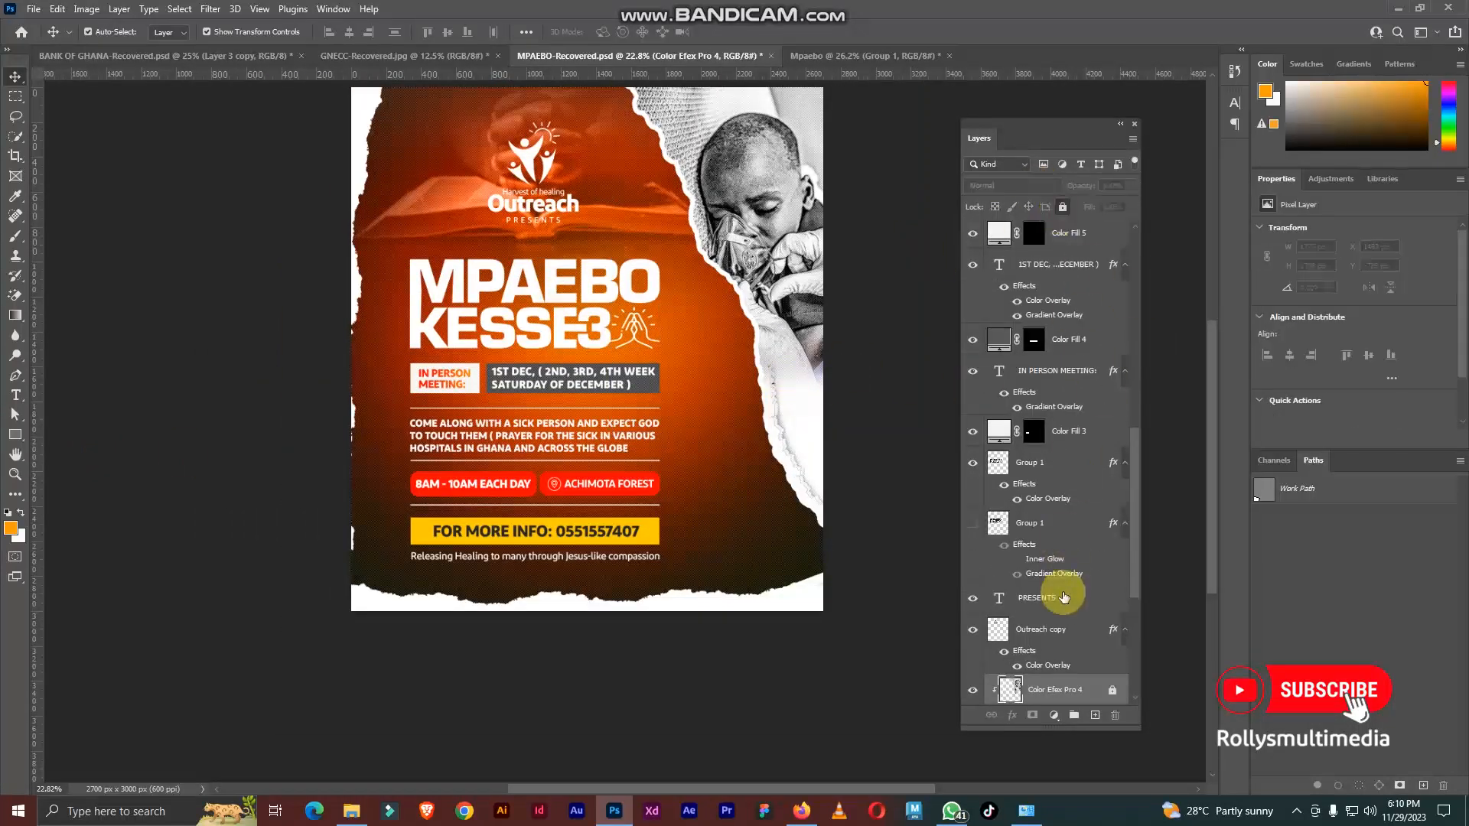
pyautogui.scroll(-1, 1064, 597)
pyautogui.click(1056, 568)
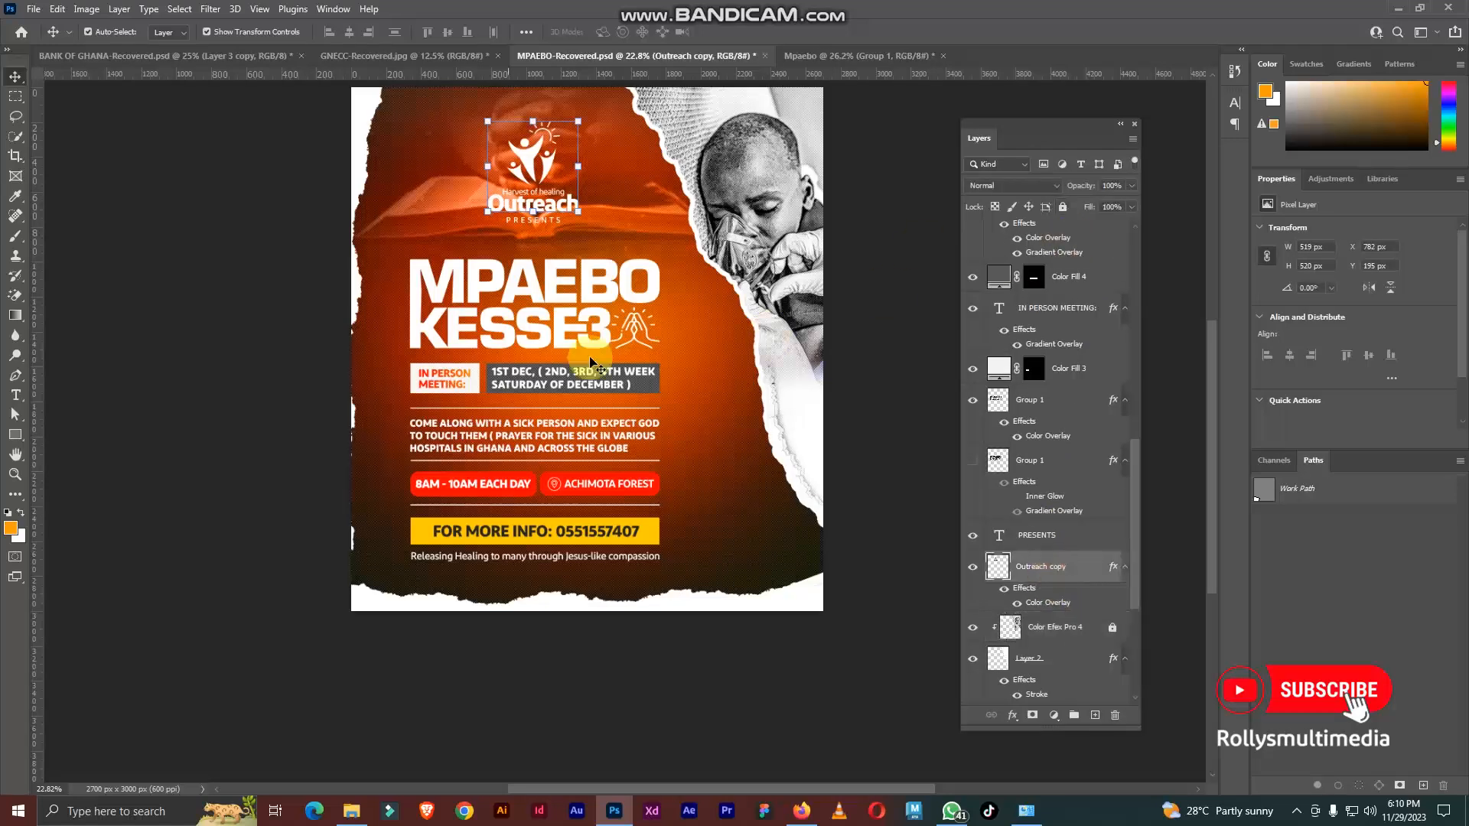
# Step: Isolate Layer 2, the photo's clipping base with the stroke effect, from the selected layers and lock it
pyautogui.scroll(1, 619, 341)
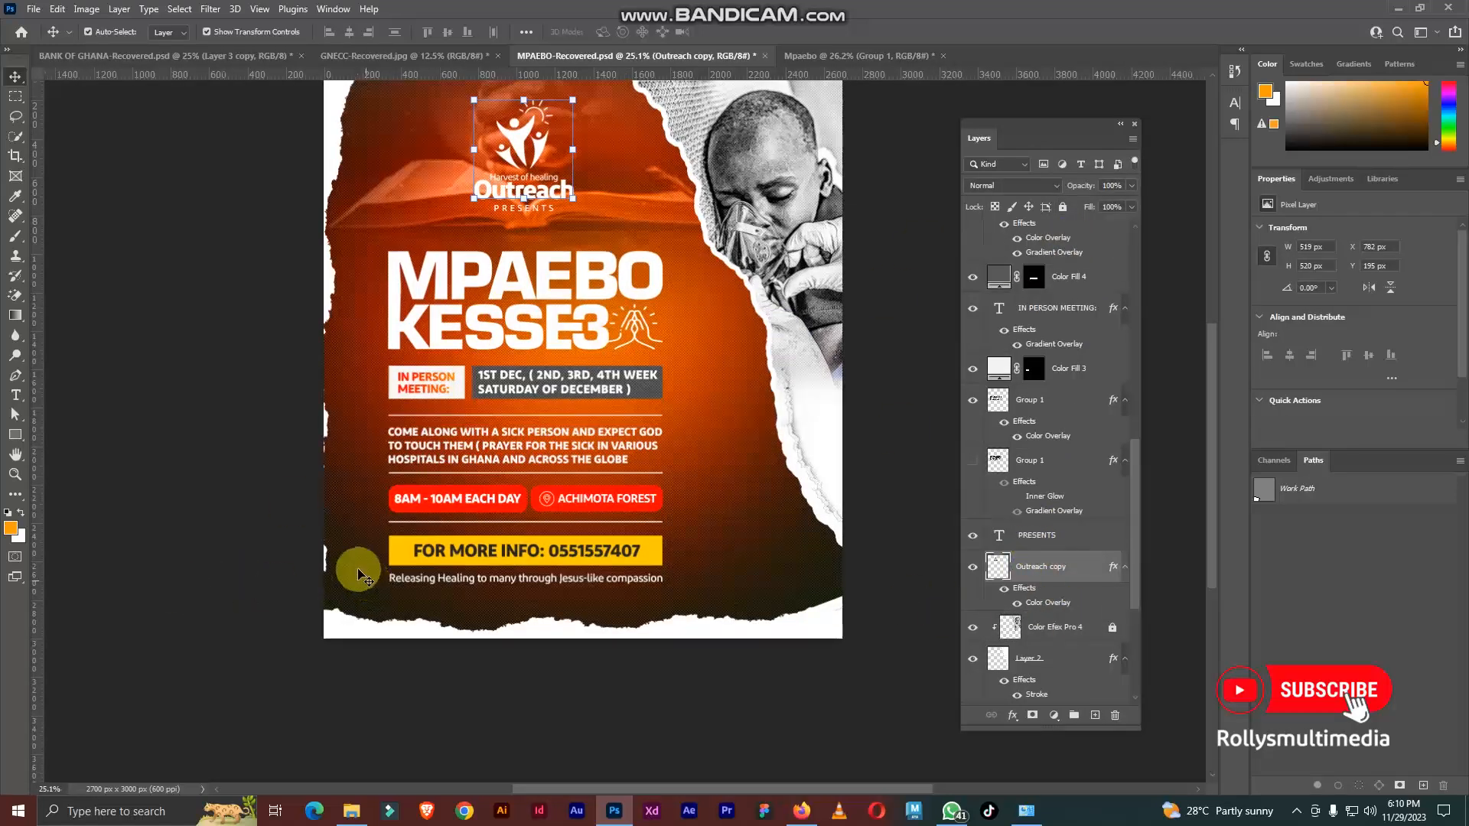
pyautogui.scroll(1, 351, 574)
pyautogui.moveTo(201, 589); pyautogui.dragTo(629, 367)
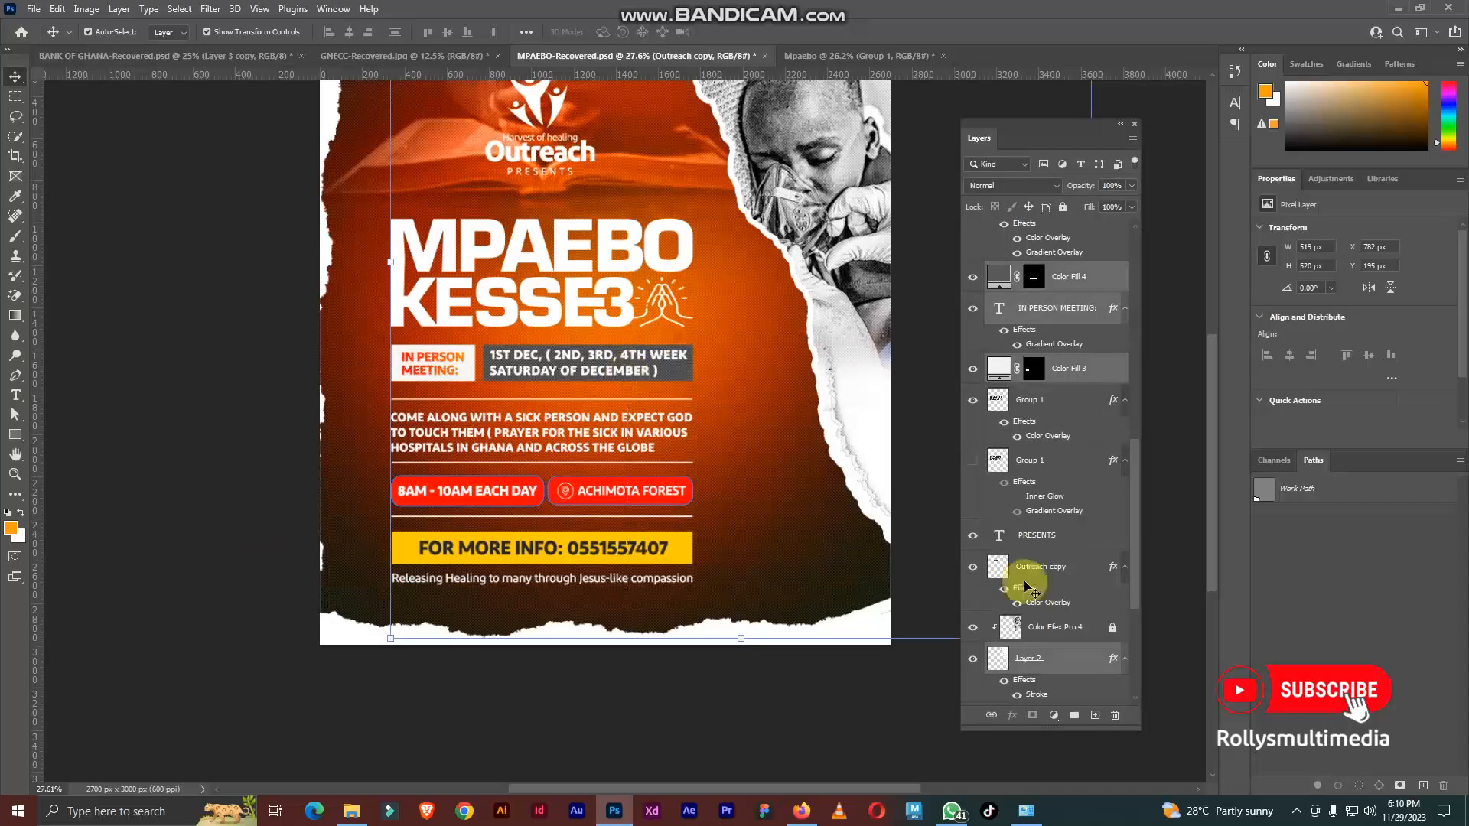
pyautogui.click(1068, 659)
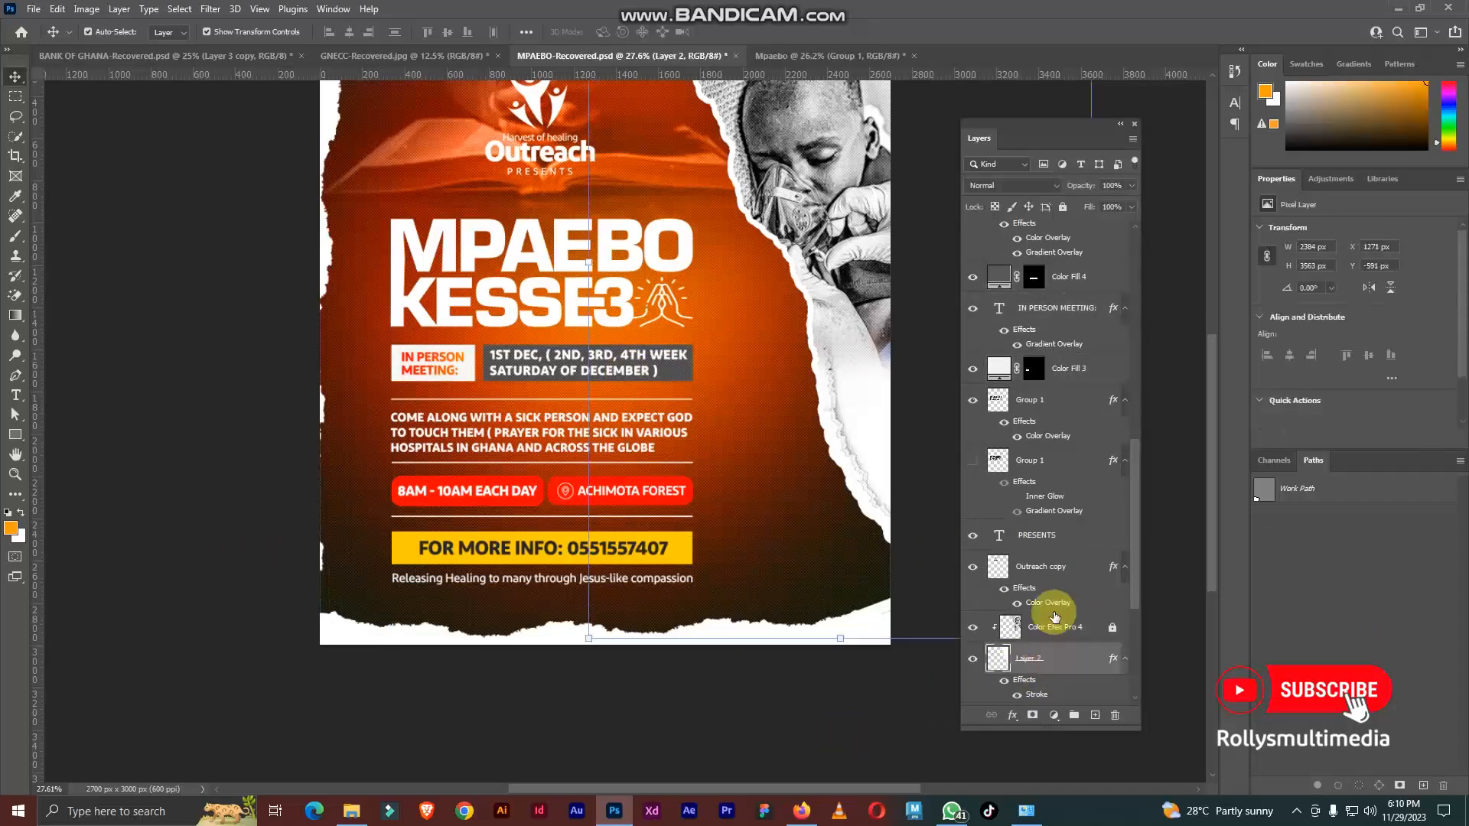
pyautogui.click(1062, 207)
# Step: Copy all event details below the title from MPAEBO-Recovered into Mpaebo, aligning them between the guides beneath MPAEBO KESSE3
pyautogui.scroll(1, 488, 531)
pyautogui.moveTo(205, 603); pyautogui.dragTo(543, 471)
pyautogui.scroll(-1, 583, 405)
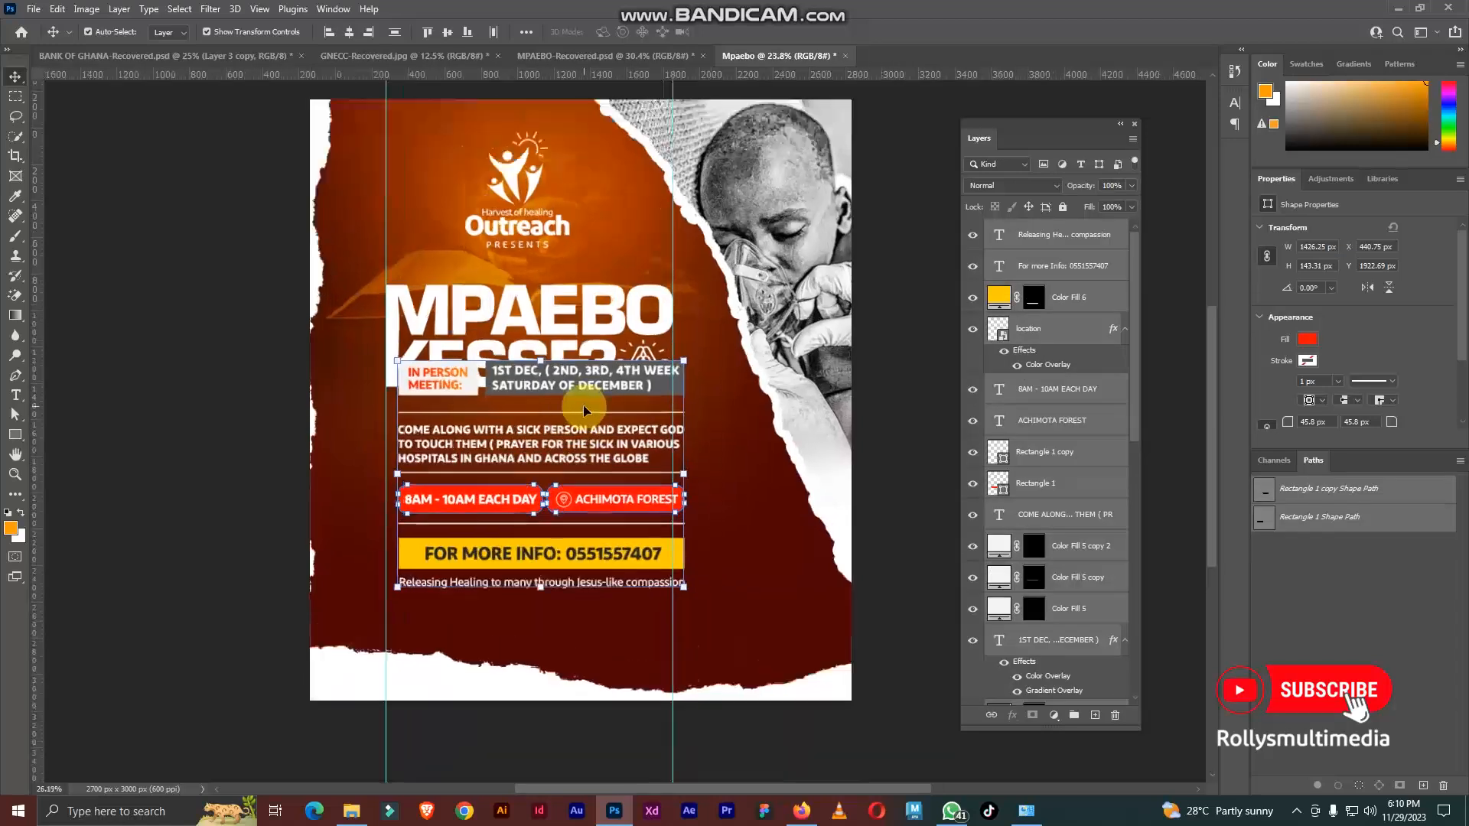
pyautogui.scroll(2, 584, 404)
pyautogui.moveTo(590, 400); pyautogui.dragTo(583, 354)
pyautogui.scroll(-3, 585, 360)
pyautogui.click(93, 331)
# Step: Change the Color Fill 1 background in Mpaebo to a brighter red
pyautogui.scroll(1, 505, 267)
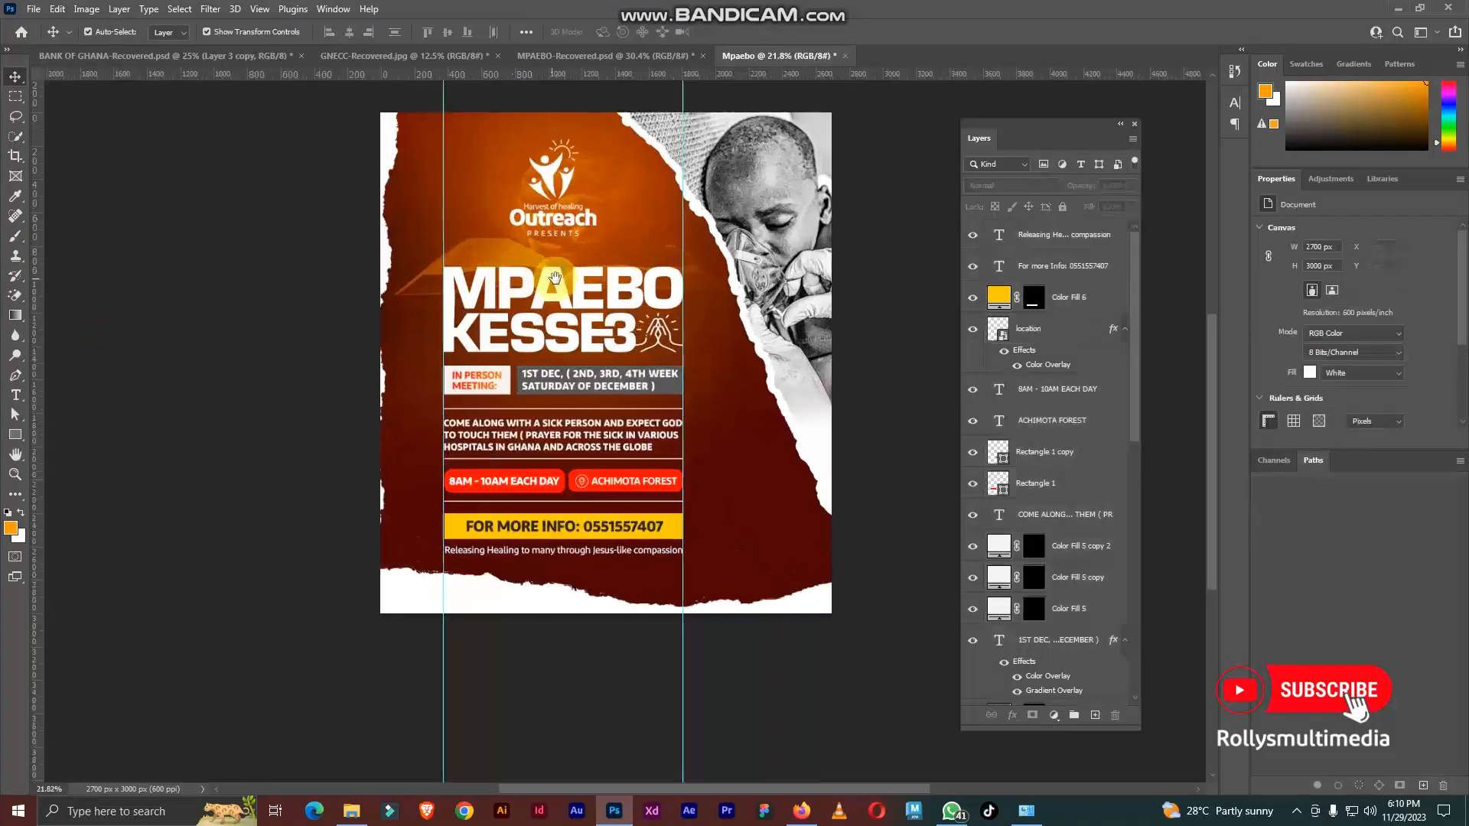
pyautogui.moveTo(553, 277); pyautogui.dragTo(586, 282)
pyautogui.scroll(-3, 1037, 475)
pyautogui.scroll(-4, 1038, 530)
pyautogui.scroll(2, 698, 297)
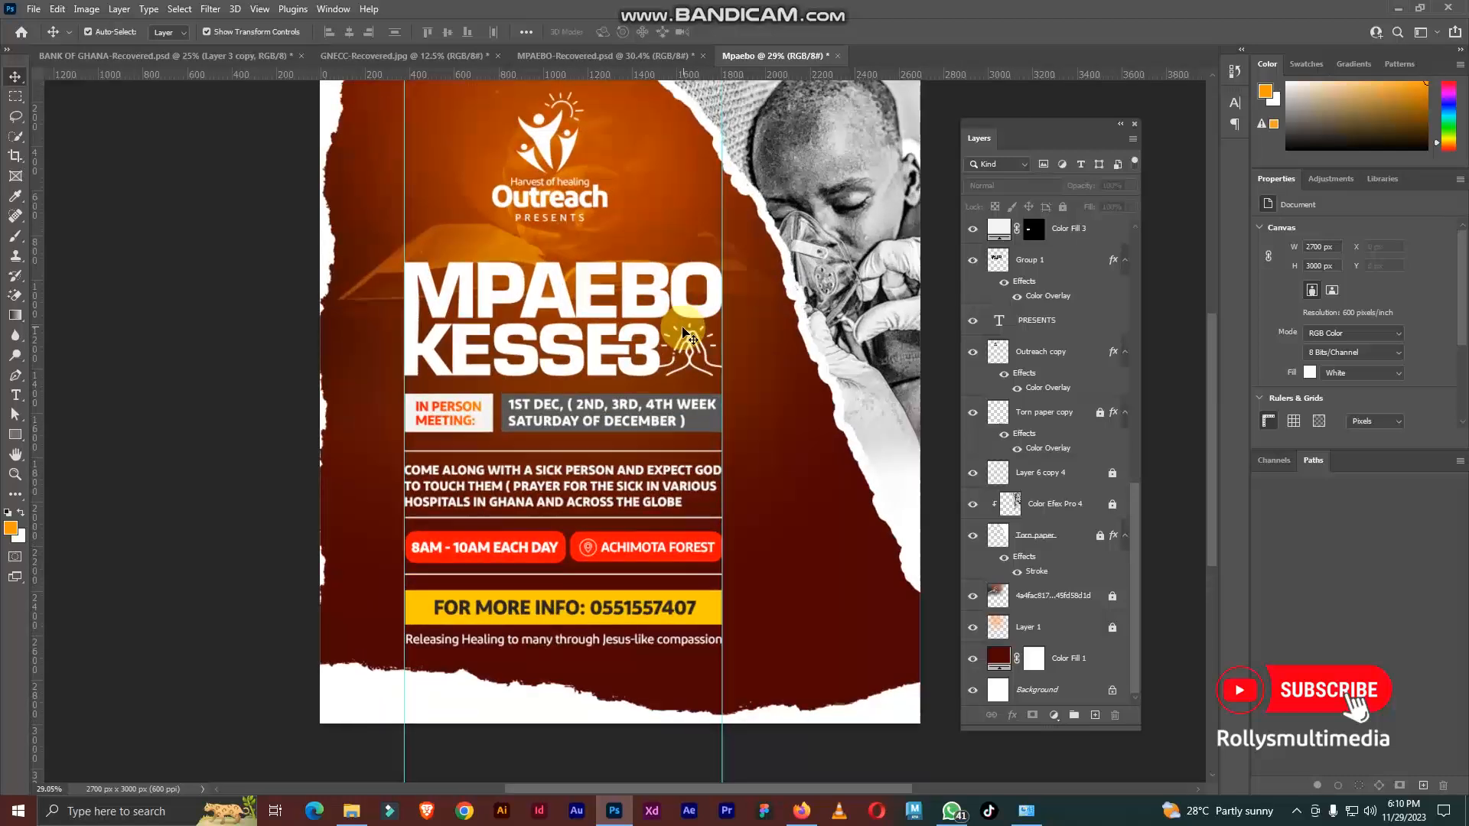
pyautogui.scroll(-1, 621, 337)
pyautogui.doubleClick(999, 658)
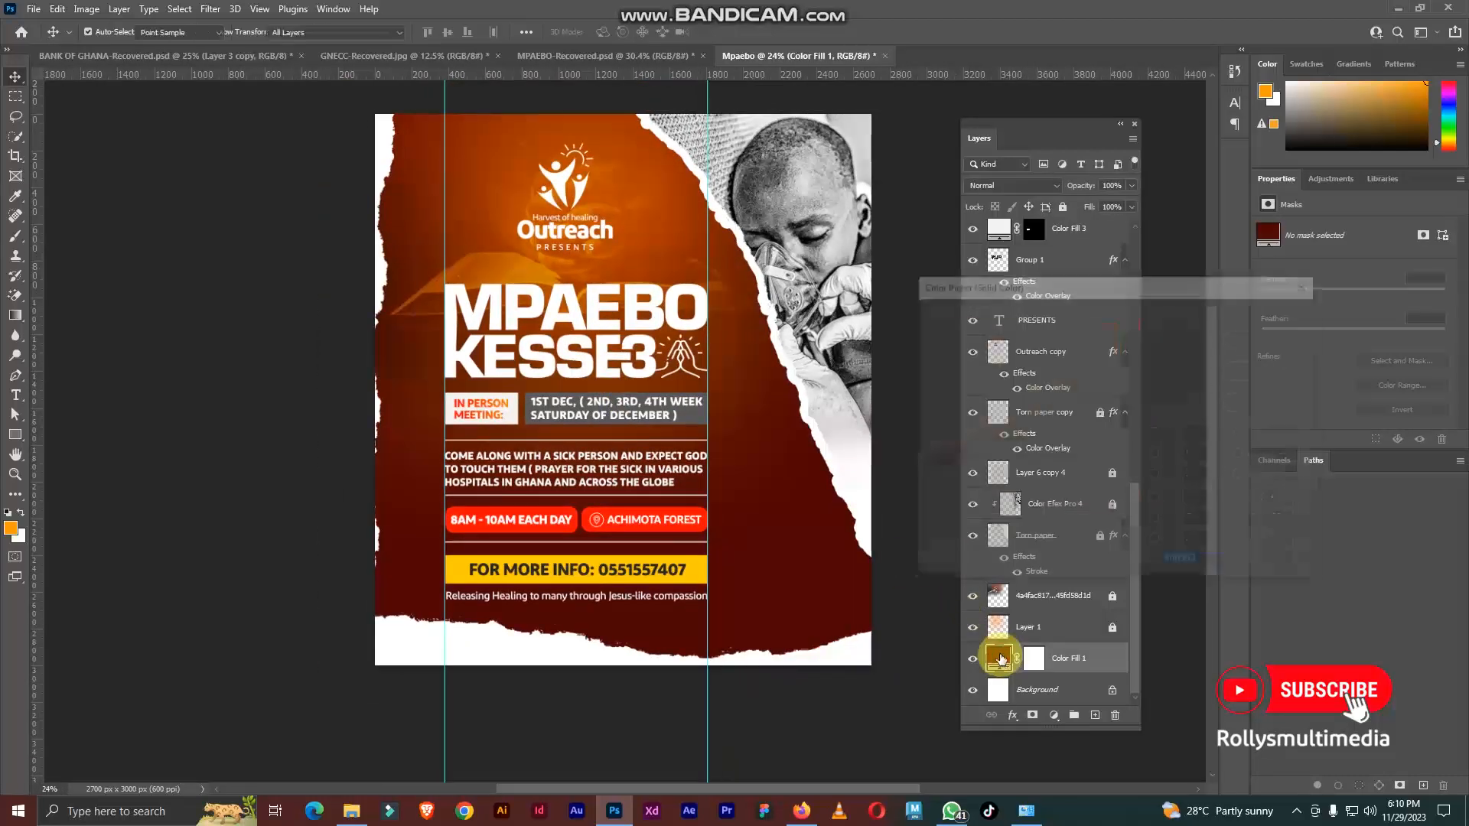
pyautogui.click(1104, 426)
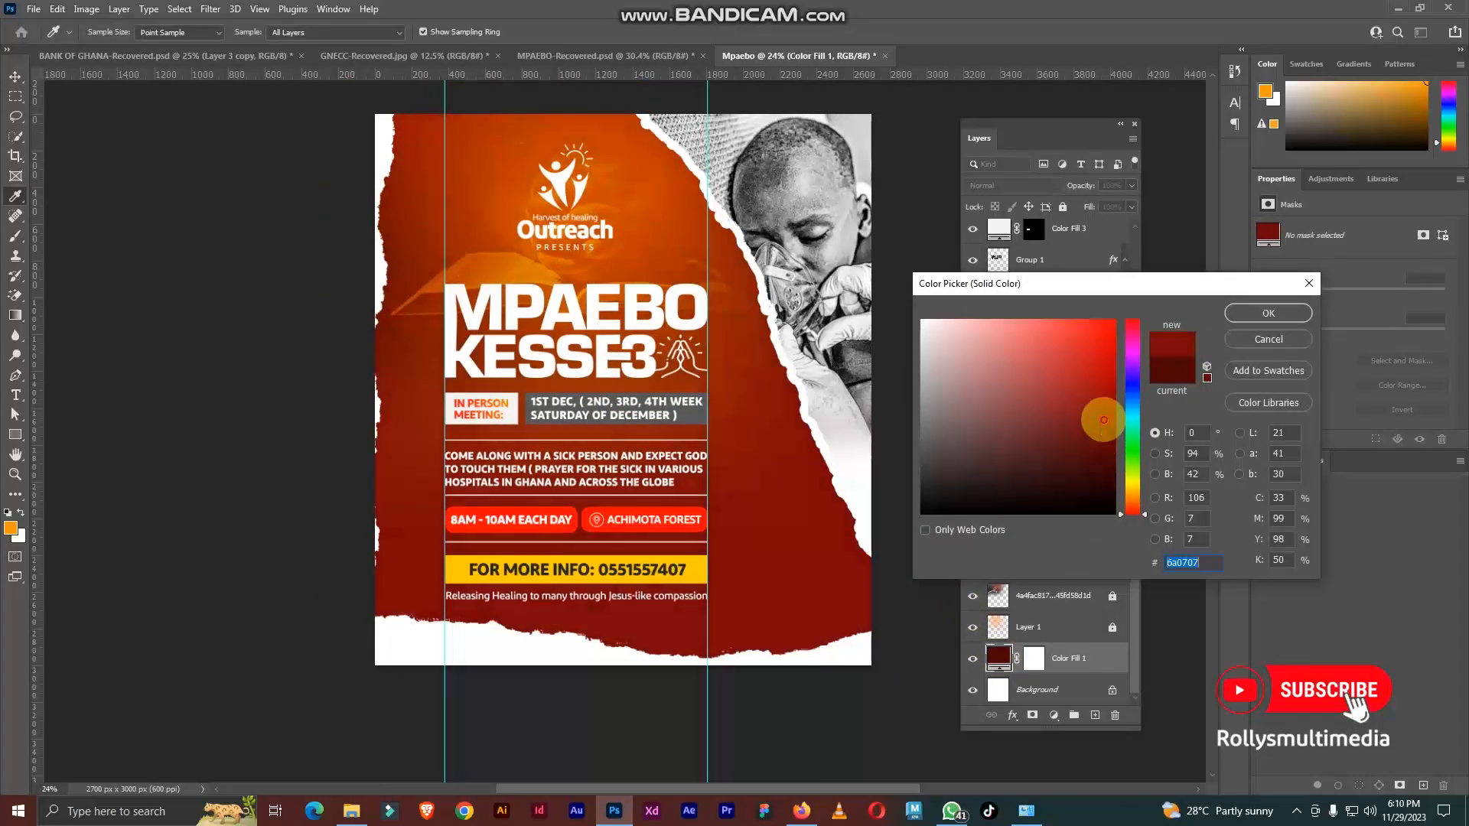
pyautogui.click(1263, 314)
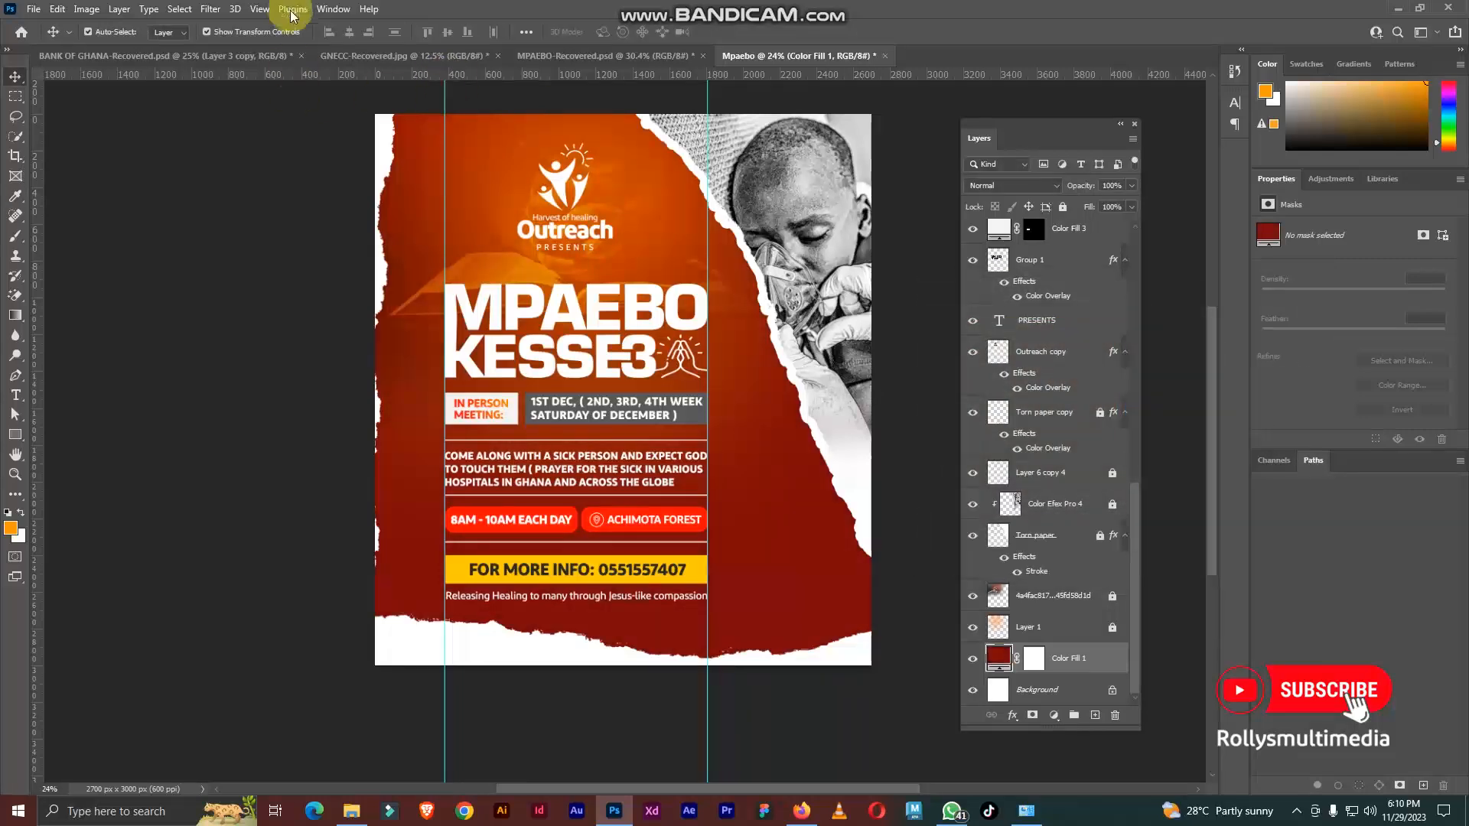
# Step: Clear the guides from the Mpaebo canvas and check the whole flyer without them
pyautogui.click(260, 8)
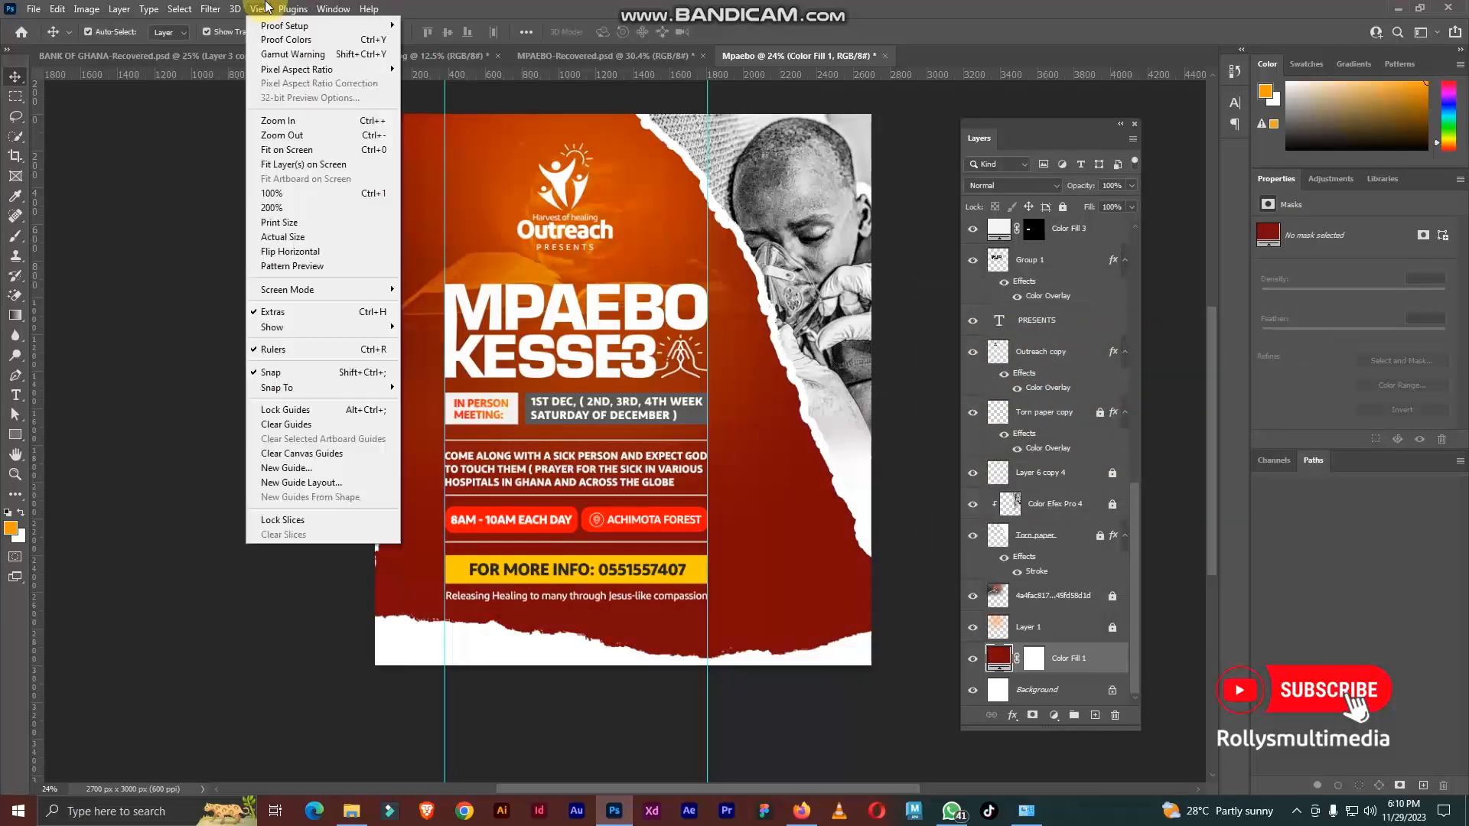
pyautogui.click(322, 425)
pyautogui.scroll(1, 700, 340)
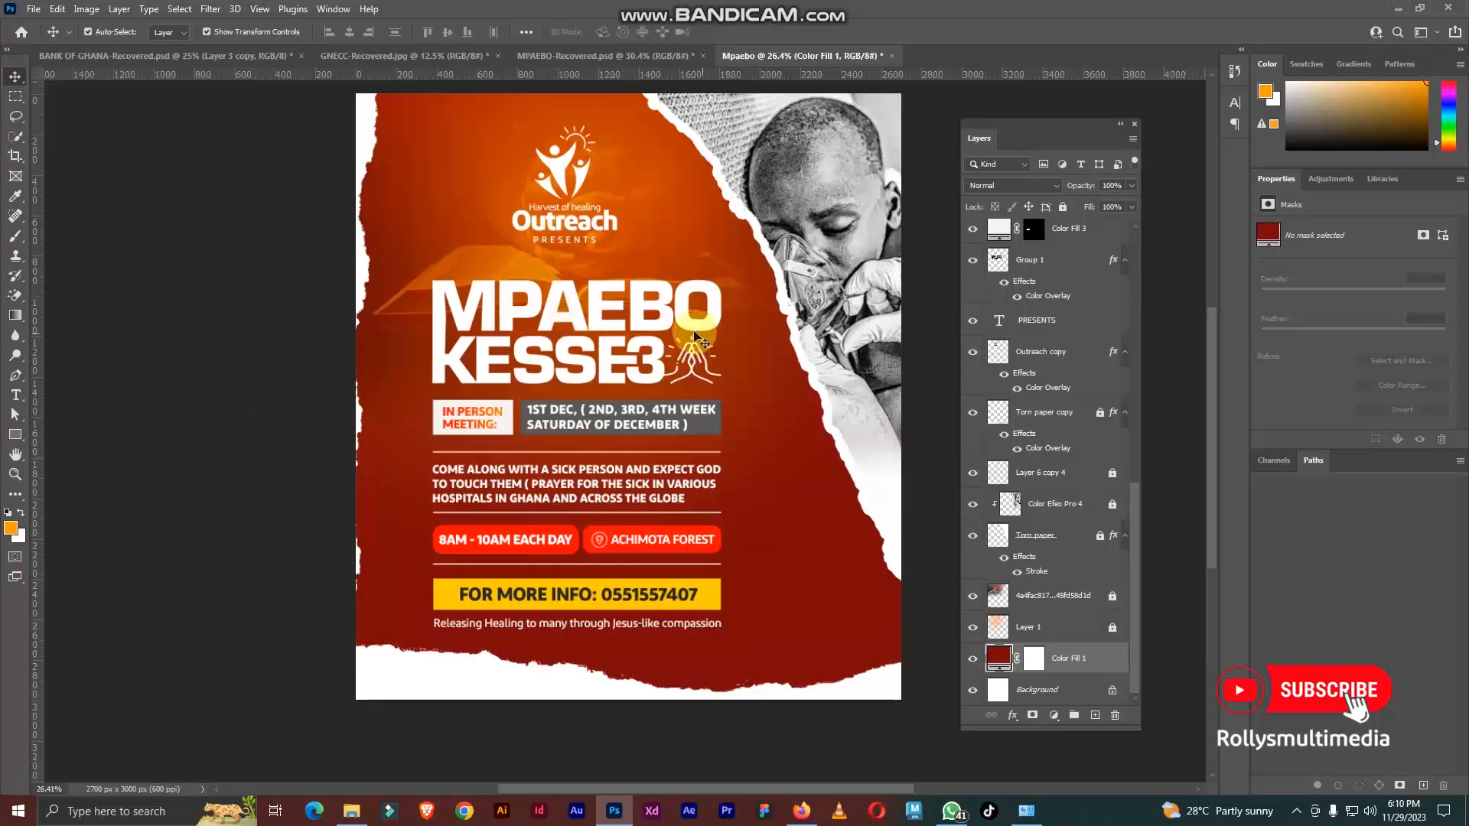
pyautogui.scroll(-1, 673, 314)
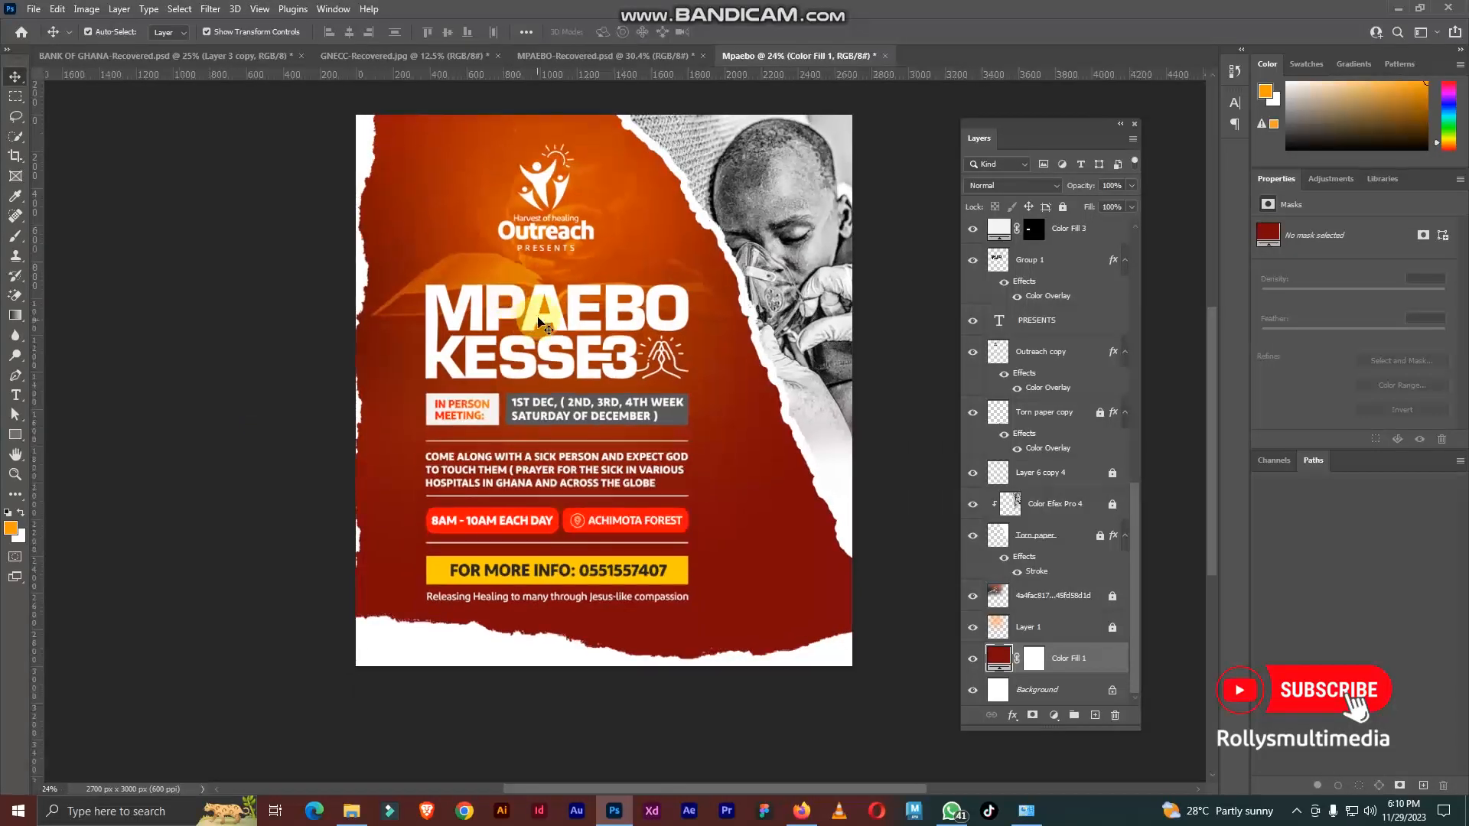
# Step: Add a Color Balance adjustment layer with default options above the topmost tagline text layer
pyautogui.scroll(10, 1047, 281)
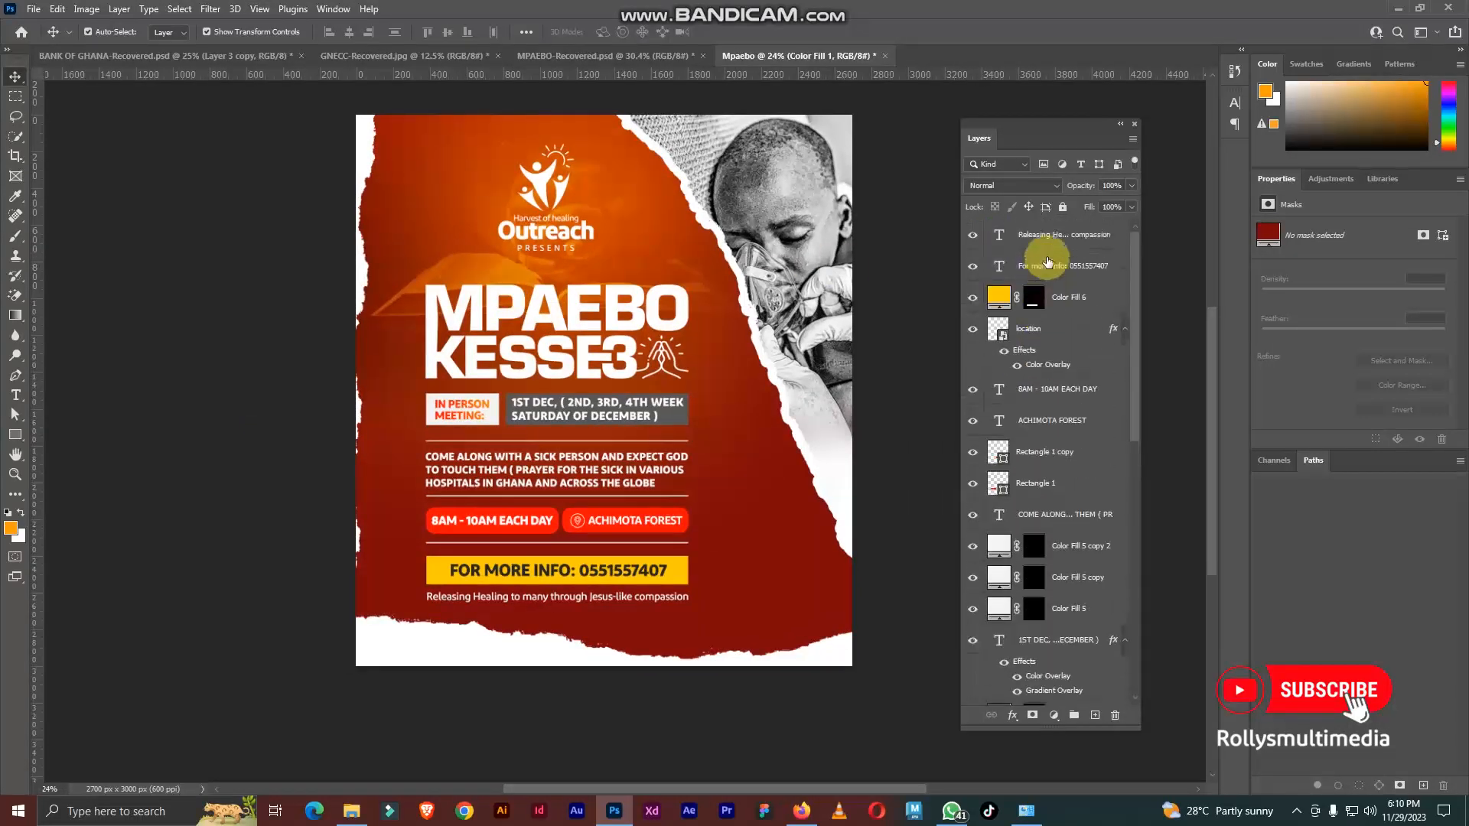
pyautogui.click(1052, 243)
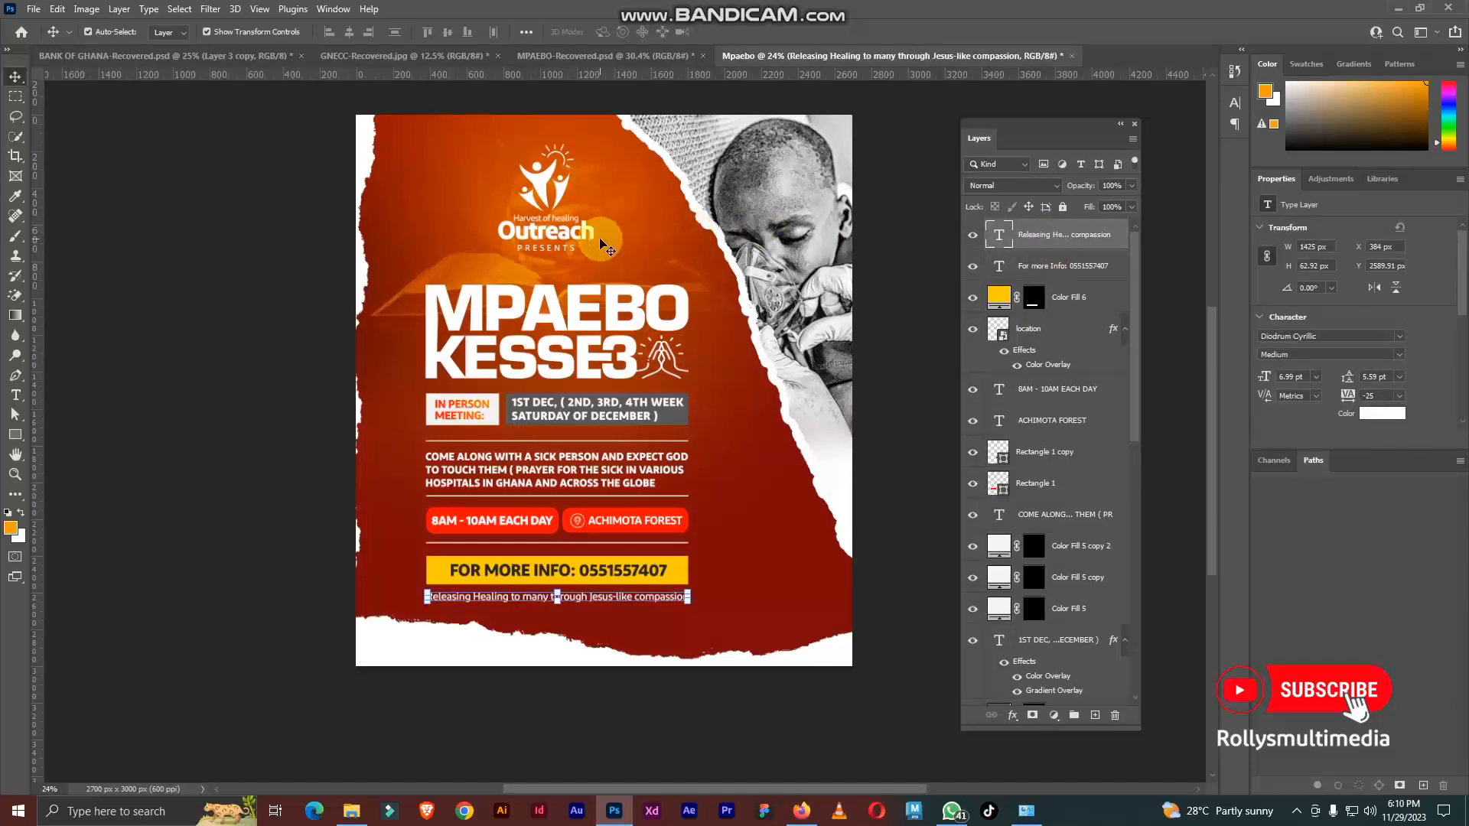
pyautogui.moveTo(614, 228); pyautogui.dragTo(617, 238)
pyautogui.scroll(1, 635, 214)
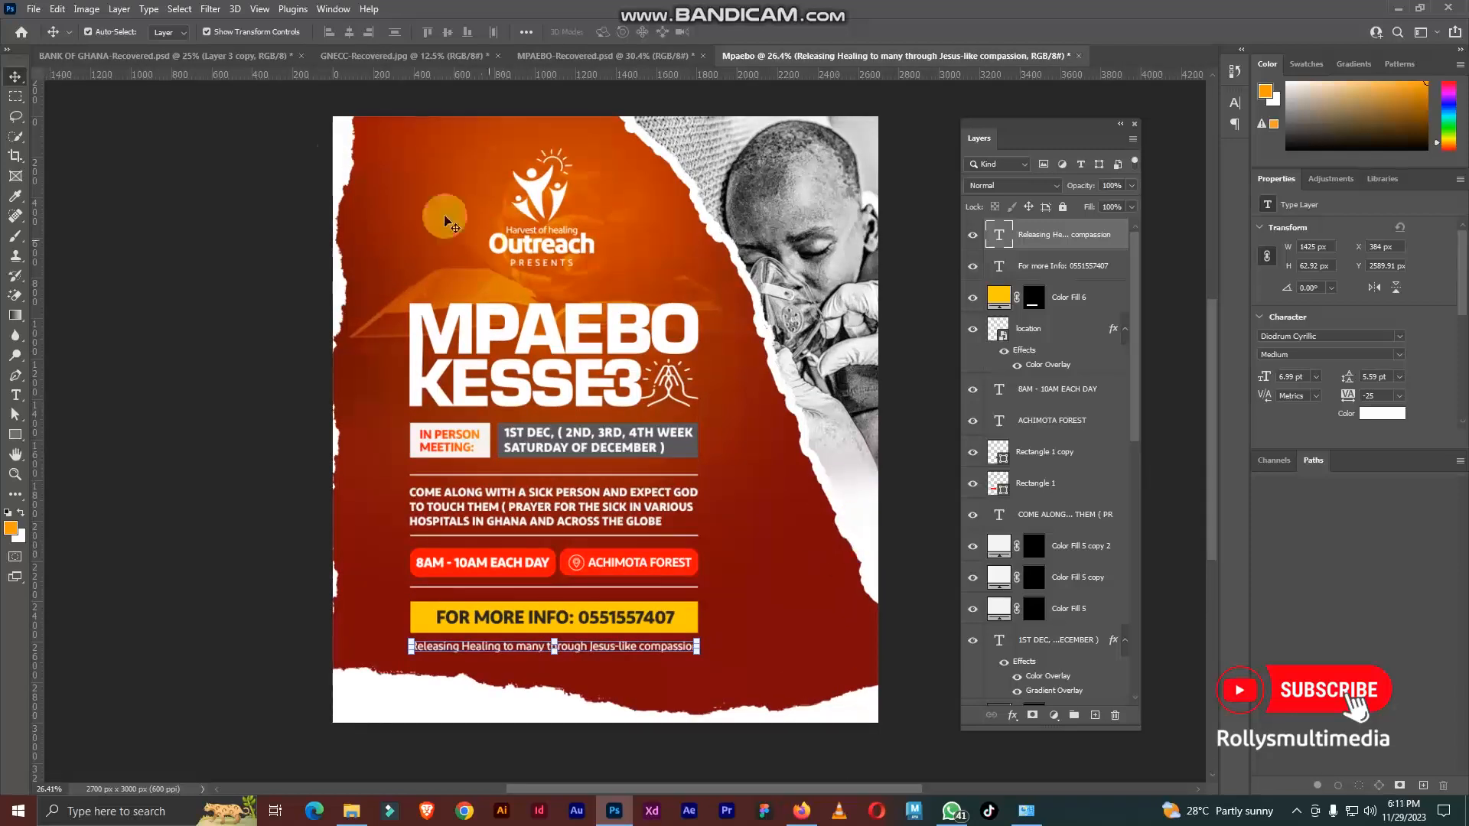
pyautogui.click(169, 9)
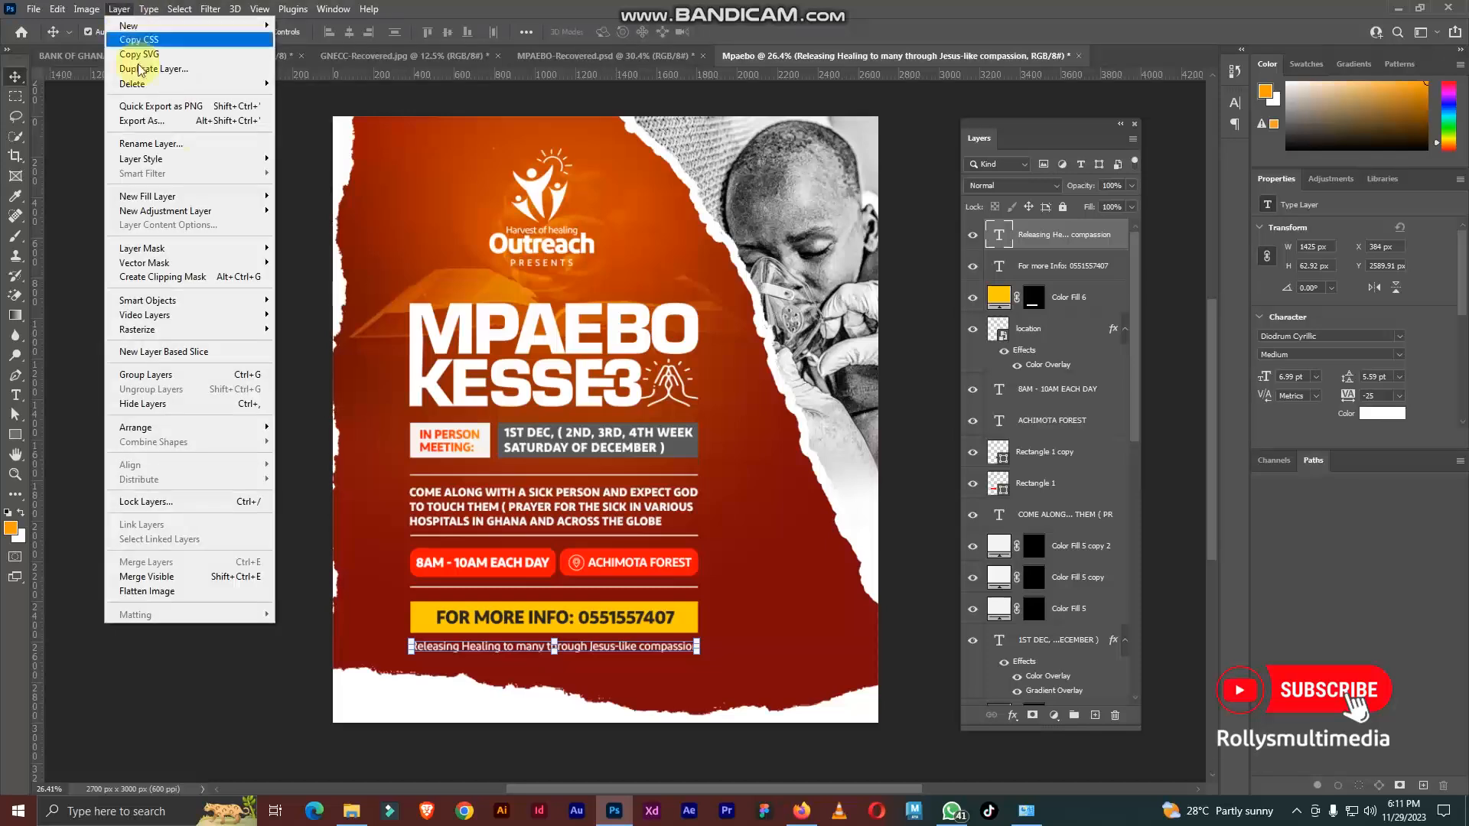
pyautogui.click(197, 211)
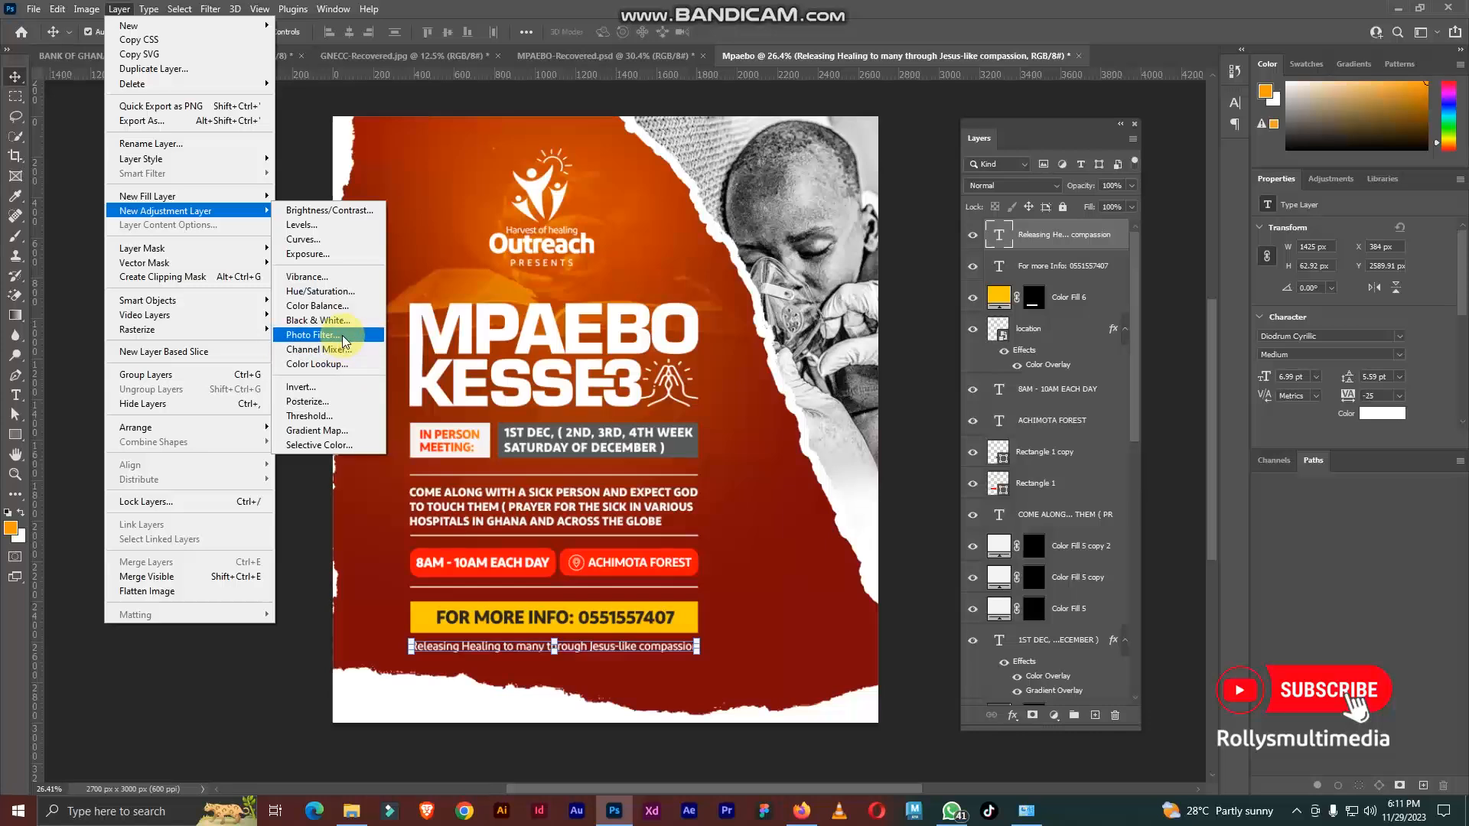
pyautogui.click(327, 306)
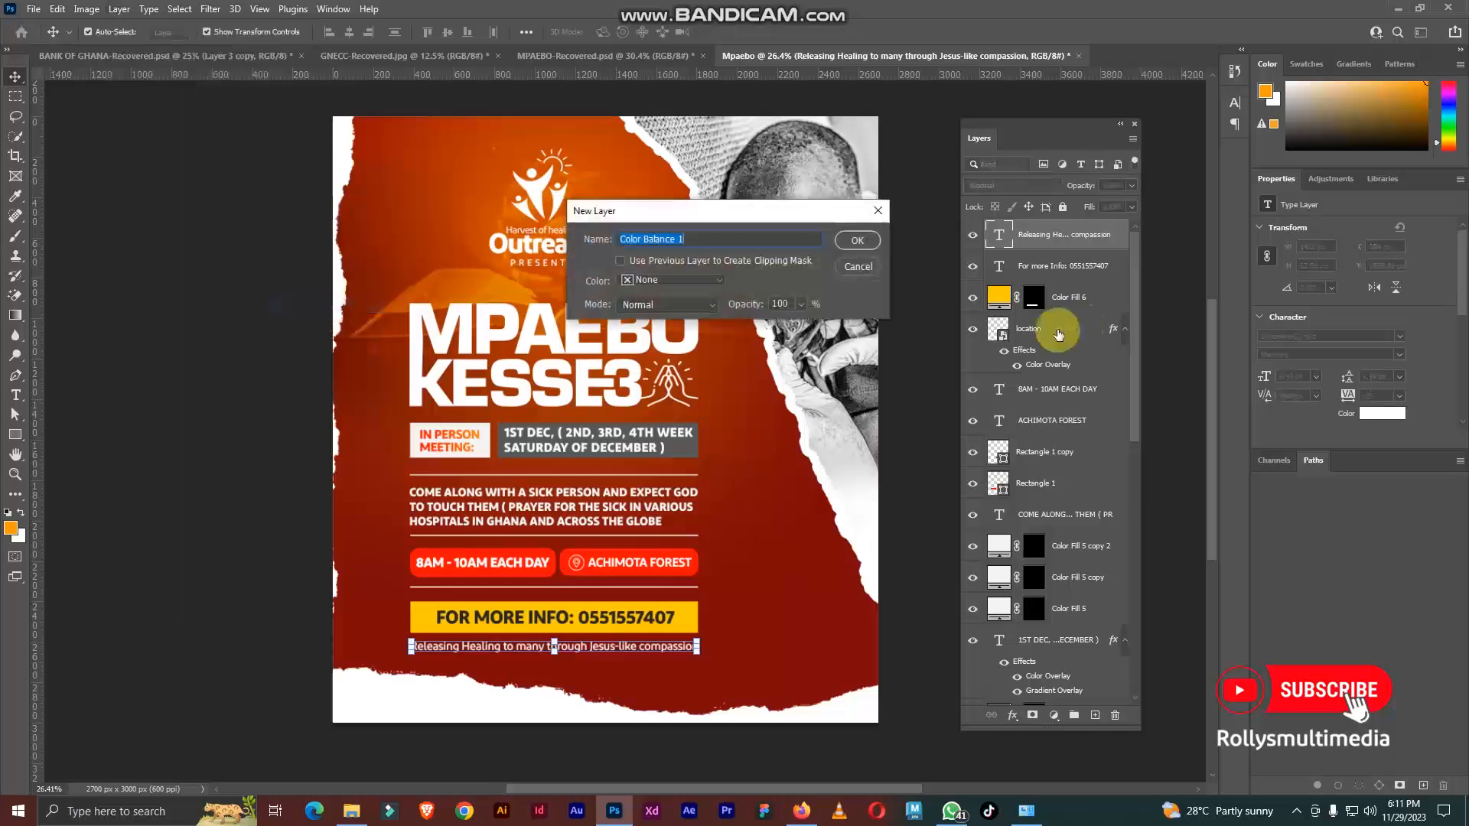
pyautogui.click(858, 242)
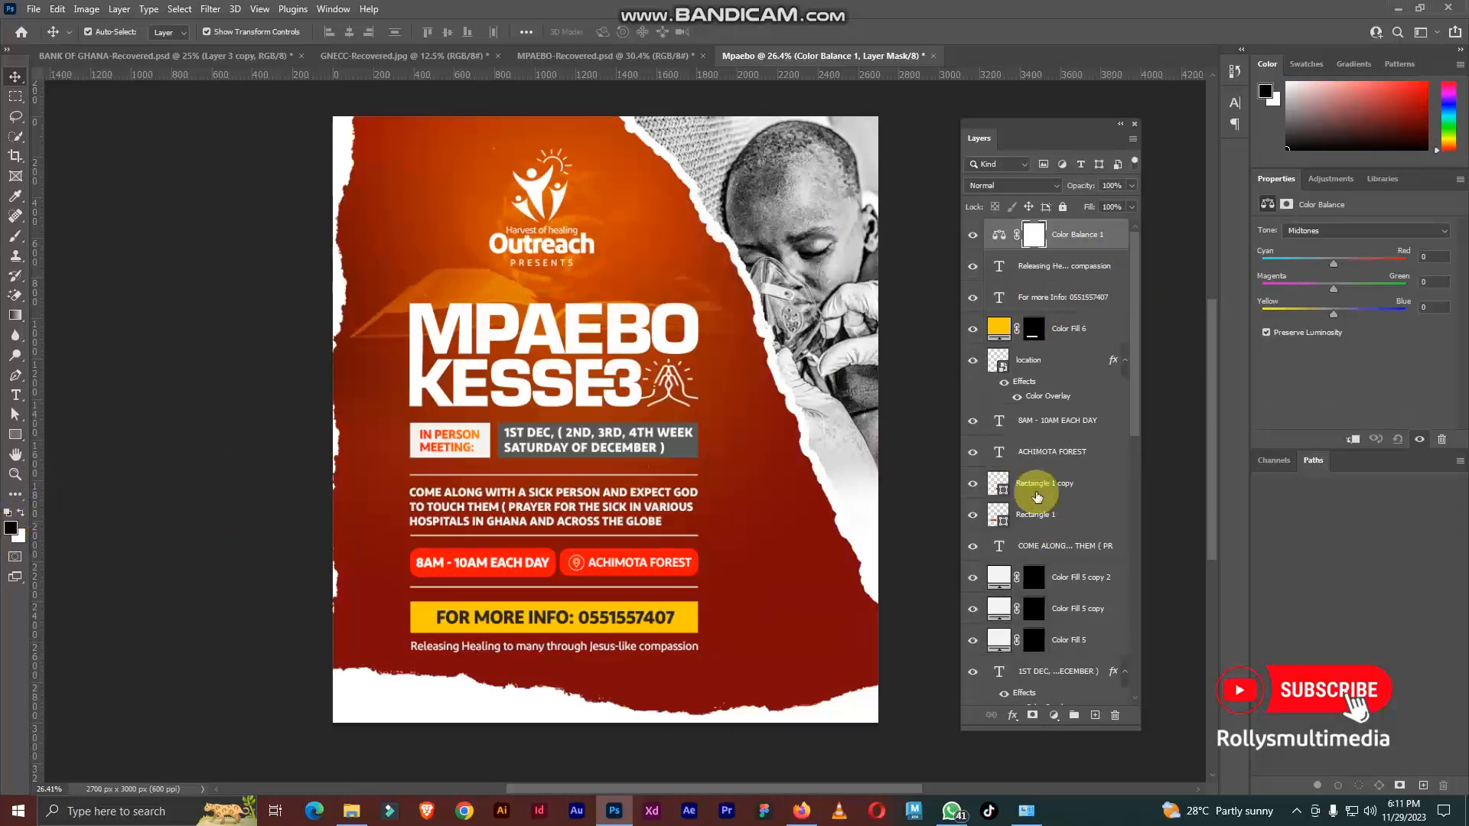
# Step: Add a new layer above the Color Balance adjustment and fill it with 50% Gray at 100% opacity in Normal mode
pyautogui.click(1096, 717)
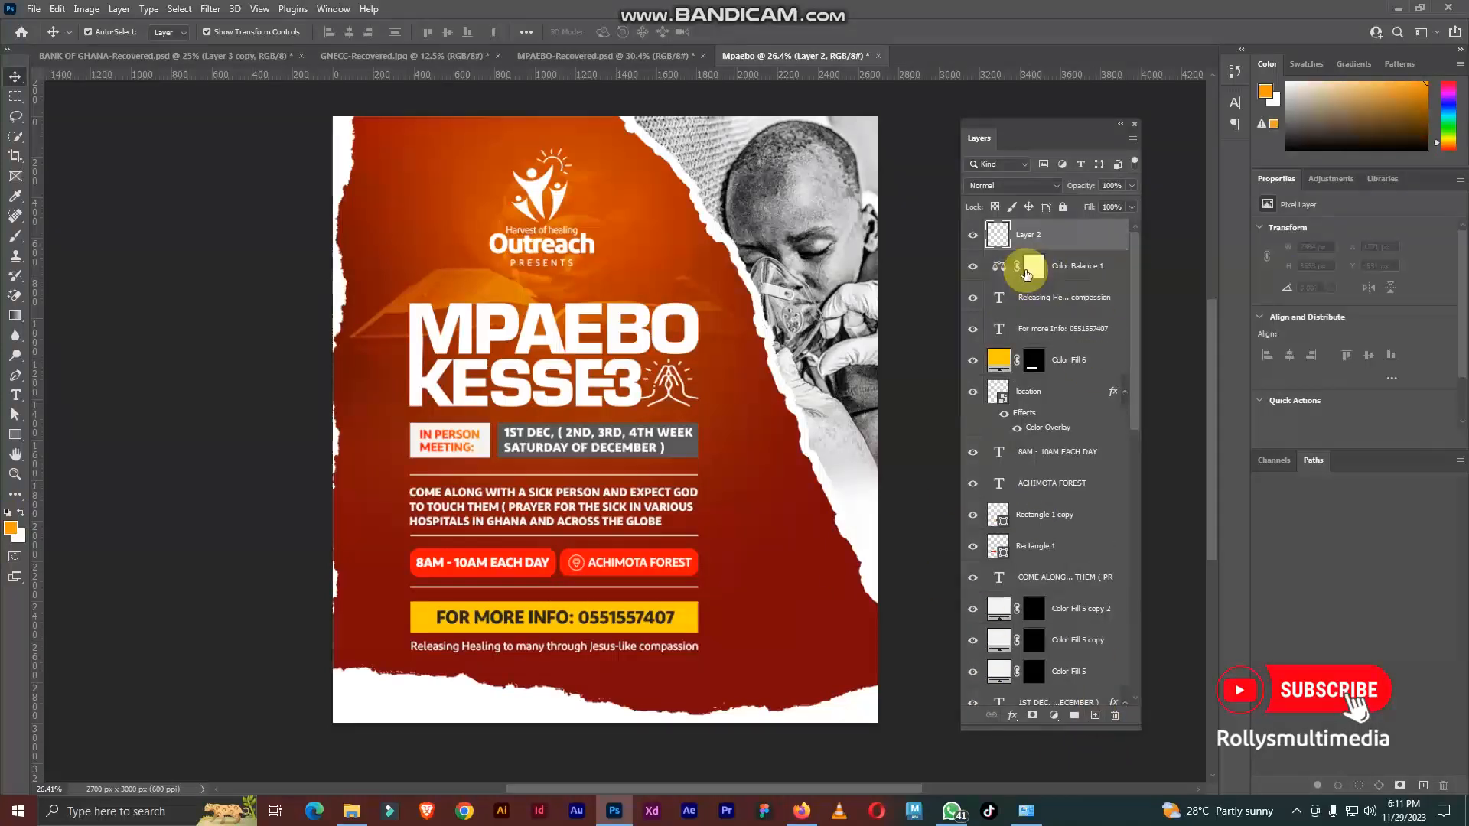
pyautogui.click(56, 9)
pyautogui.click(70, 247)
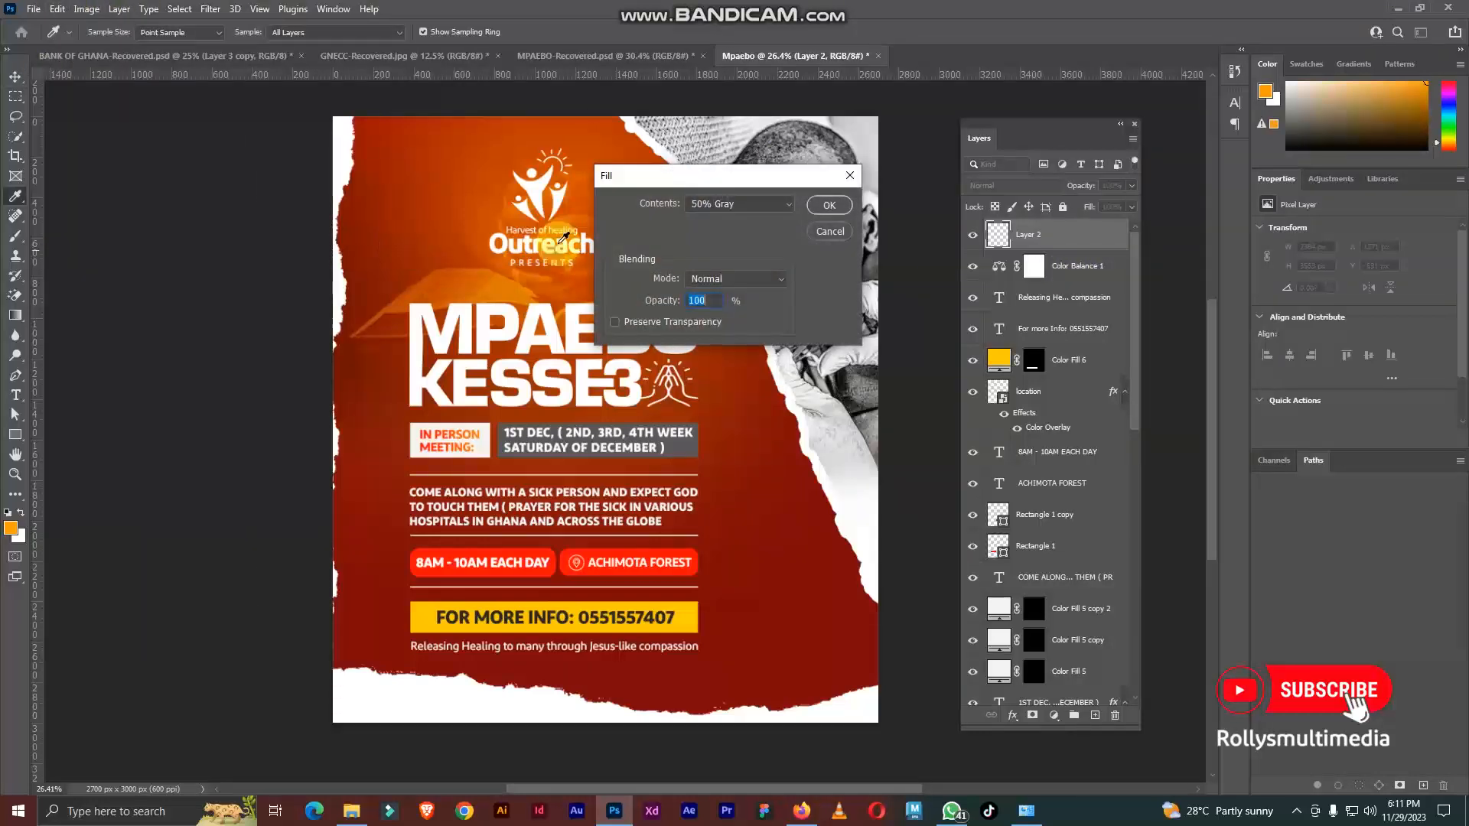
pyautogui.click(722, 208)
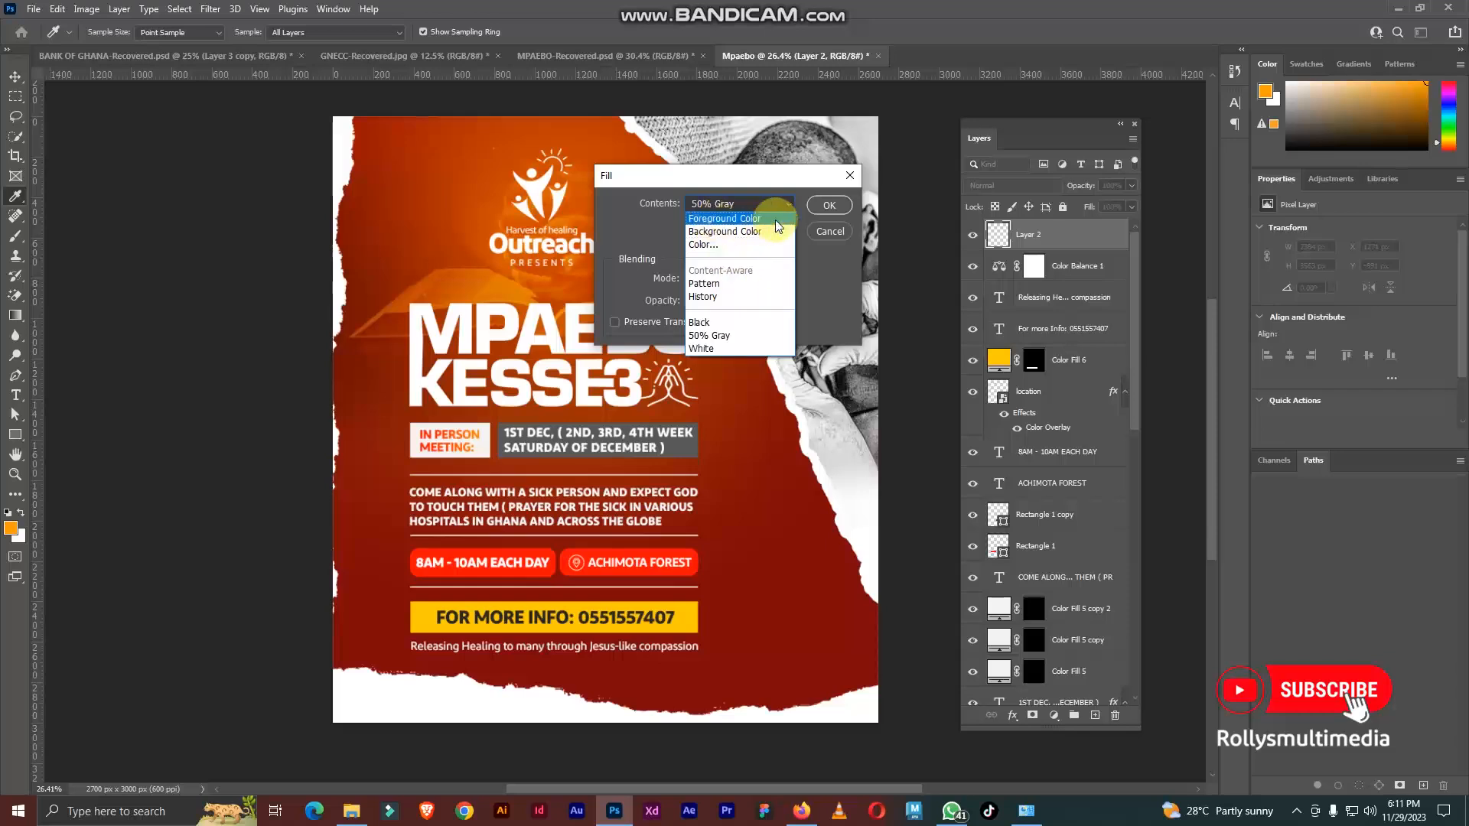
pyautogui.click(717, 337)
pyautogui.click(830, 208)
pyautogui.press('v')
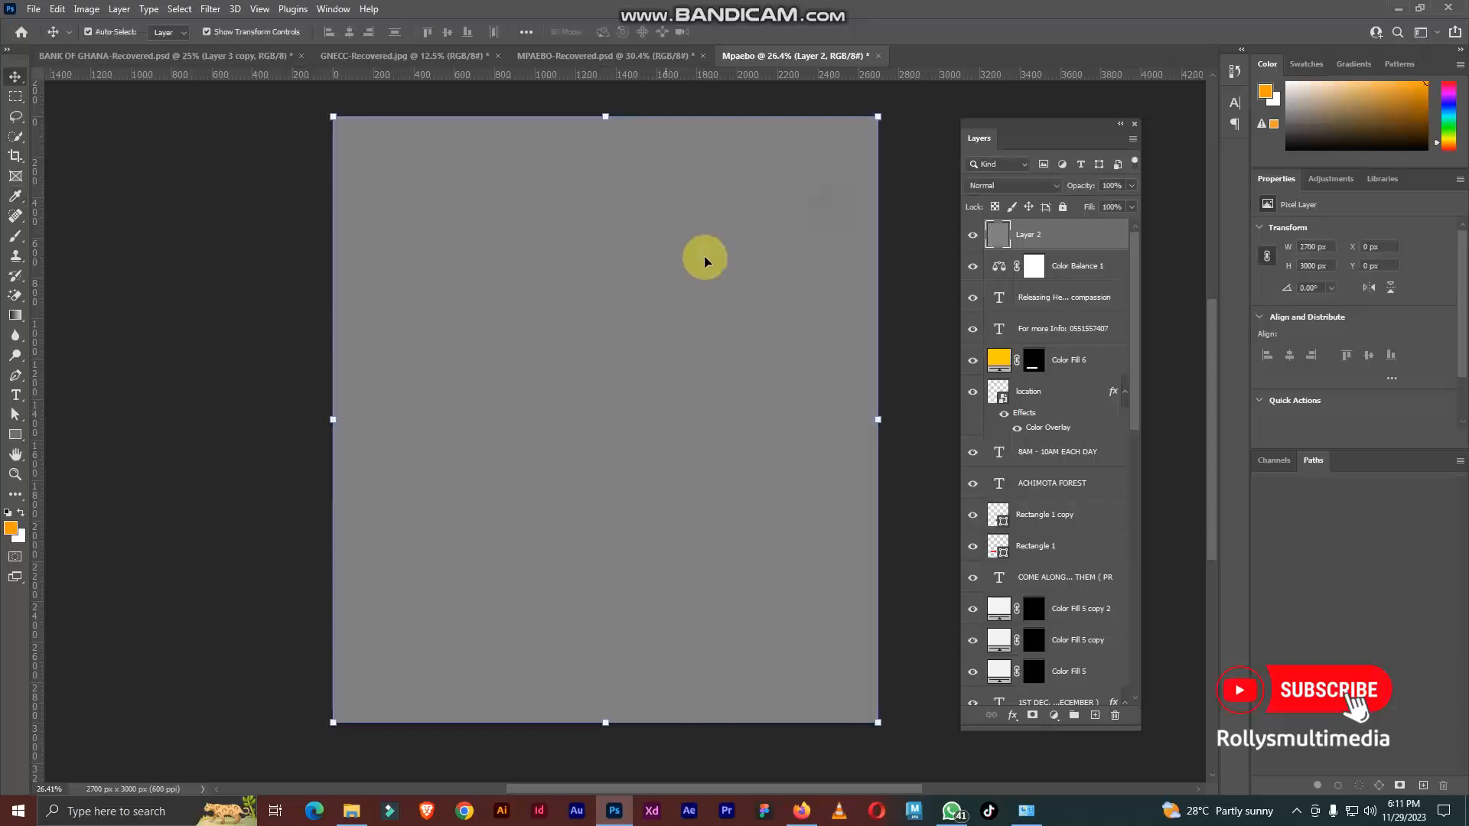
pyautogui.click(210, 9)
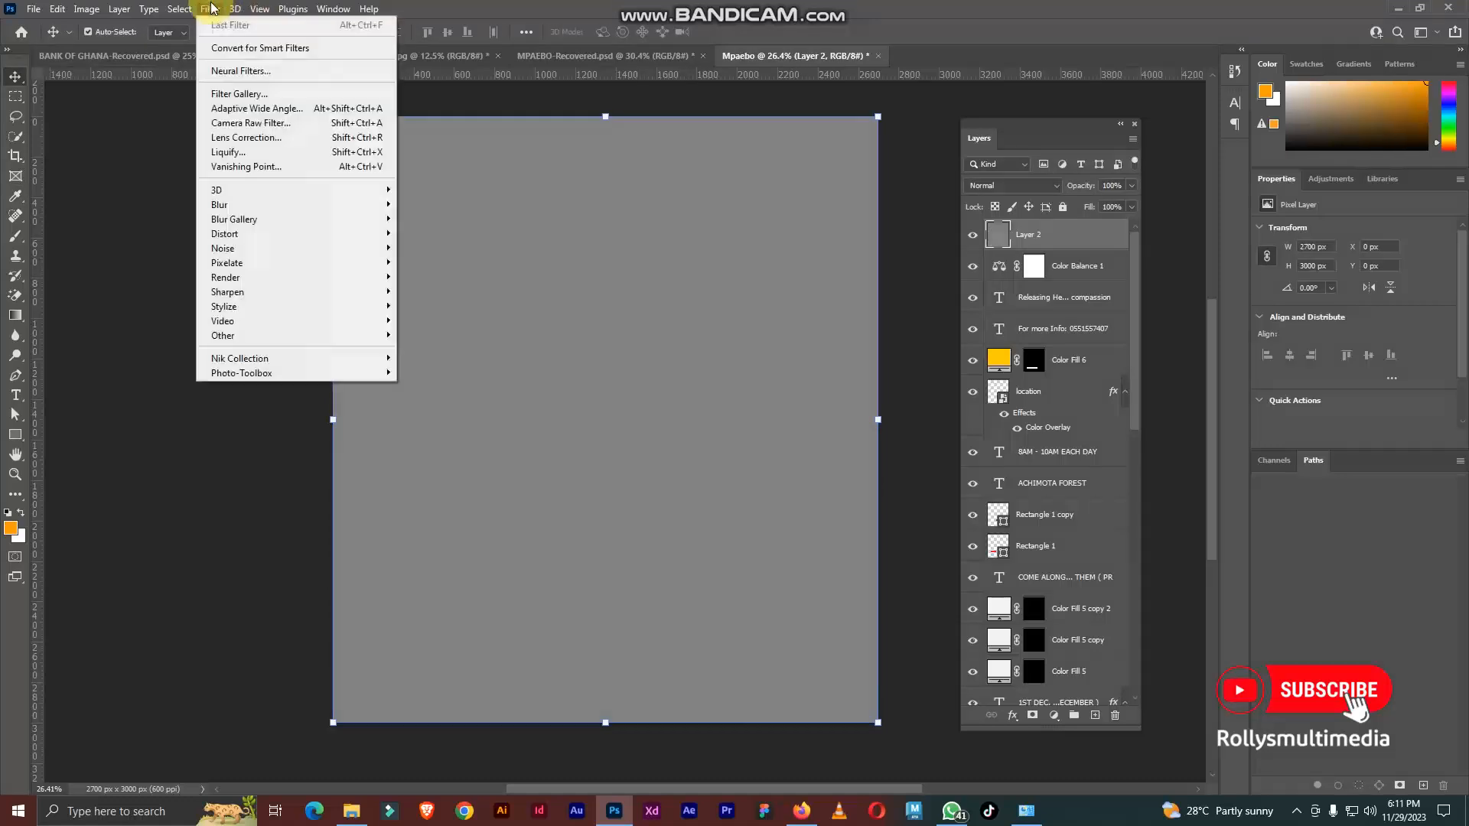
pyautogui.click(245, 93)
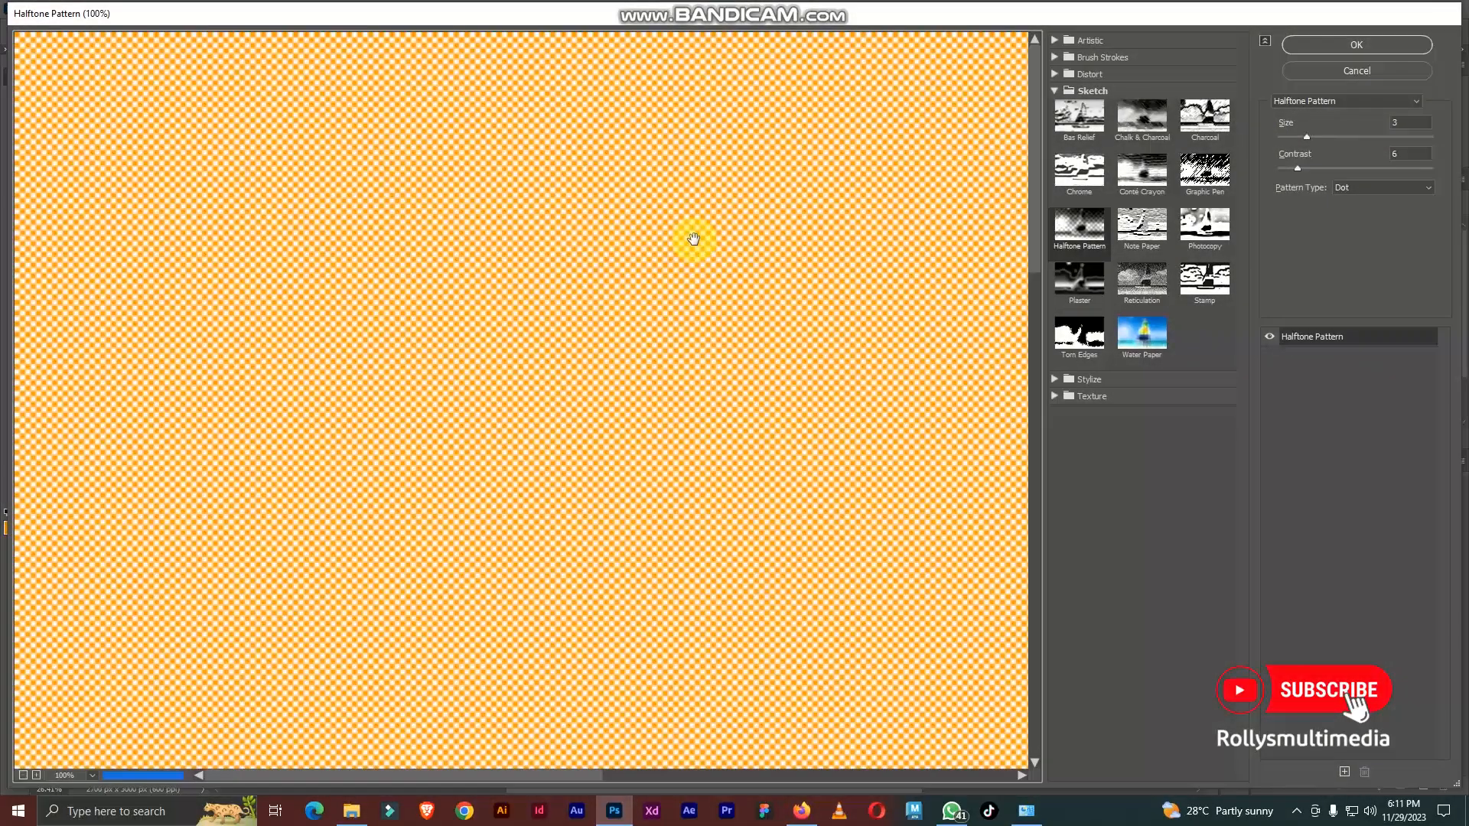
pyautogui.hotkey('ctrl', '-')
pyautogui.hotkey('ctrl', '-')
pyautogui.hotkey('ctrl', '-')
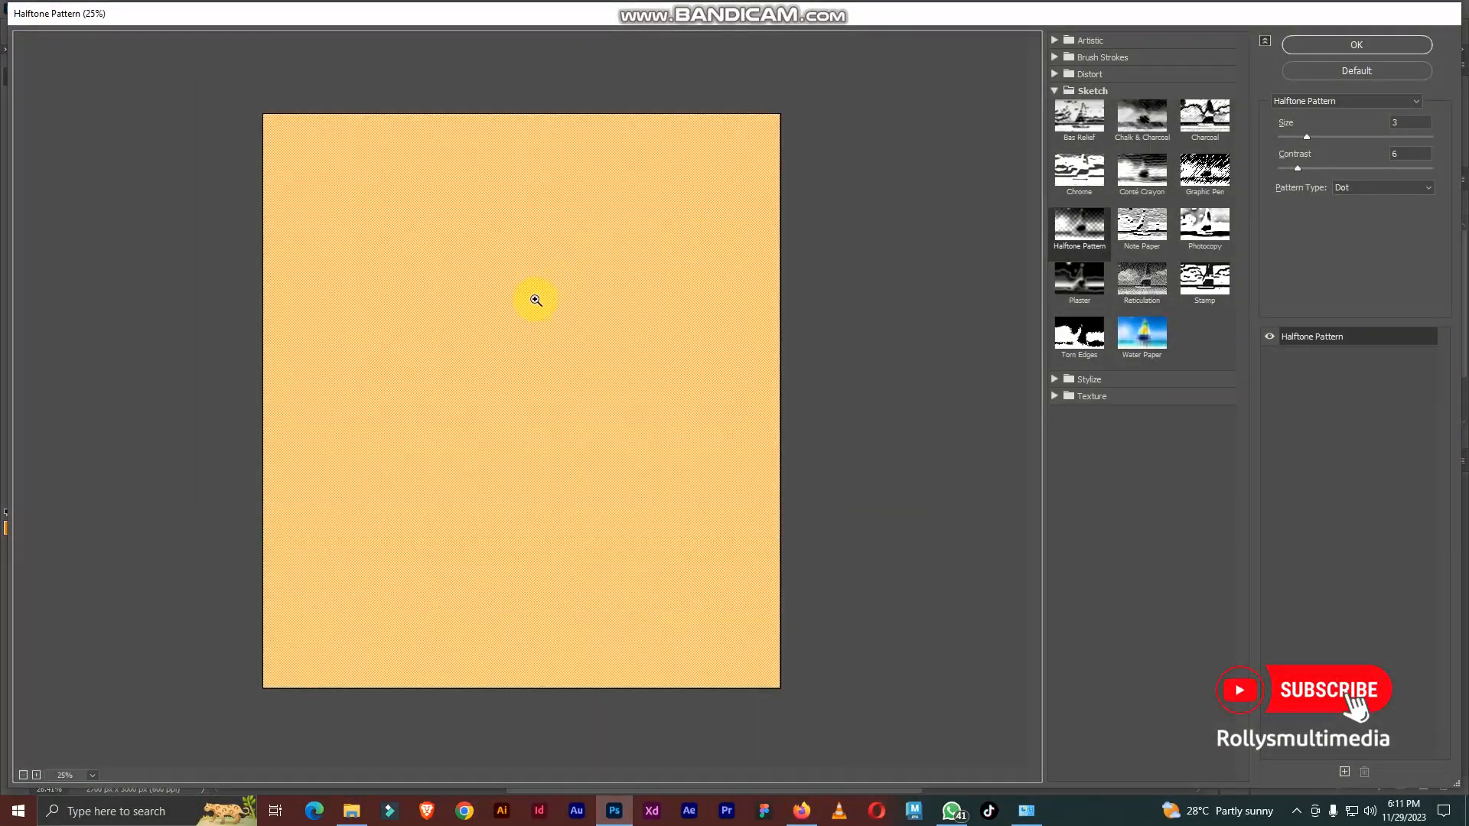
pyautogui.click(1368, 71)
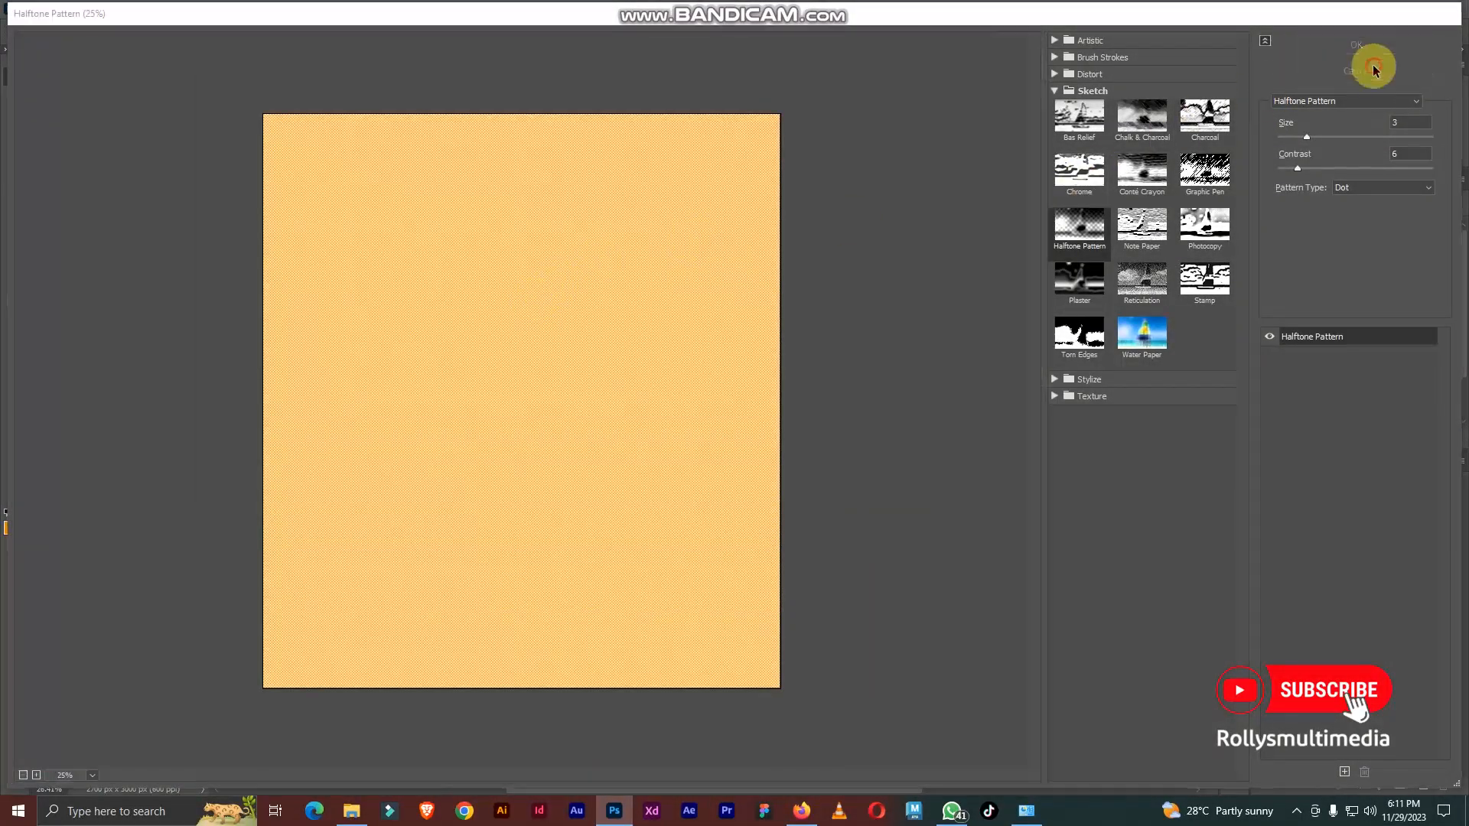
# Step: Set the foreground colour to black (#000000)
pyautogui.click(11, 532)
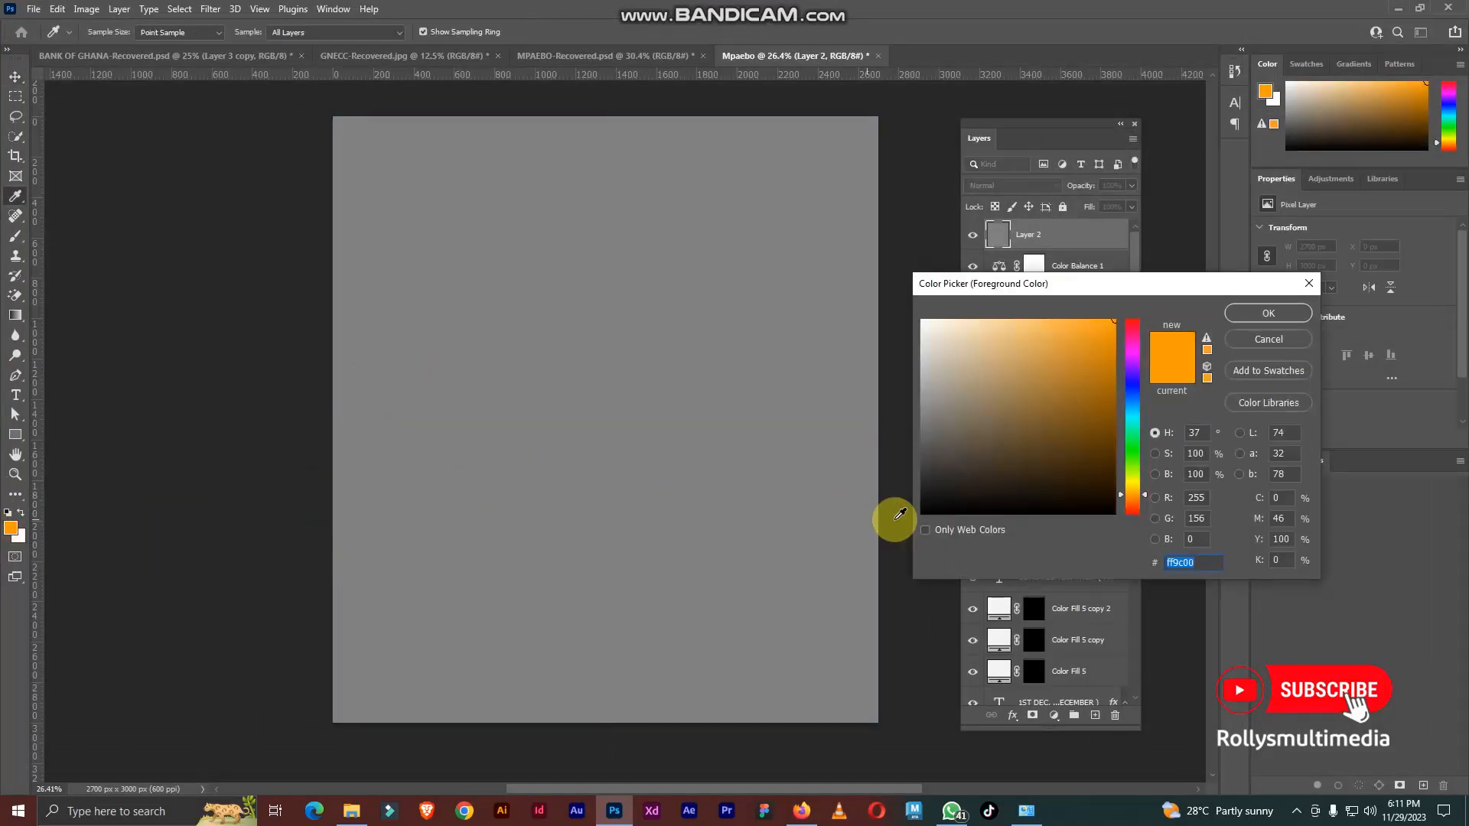
pyautogui.moveTo(946, 505); pyautogui.dragTo(889, 544)
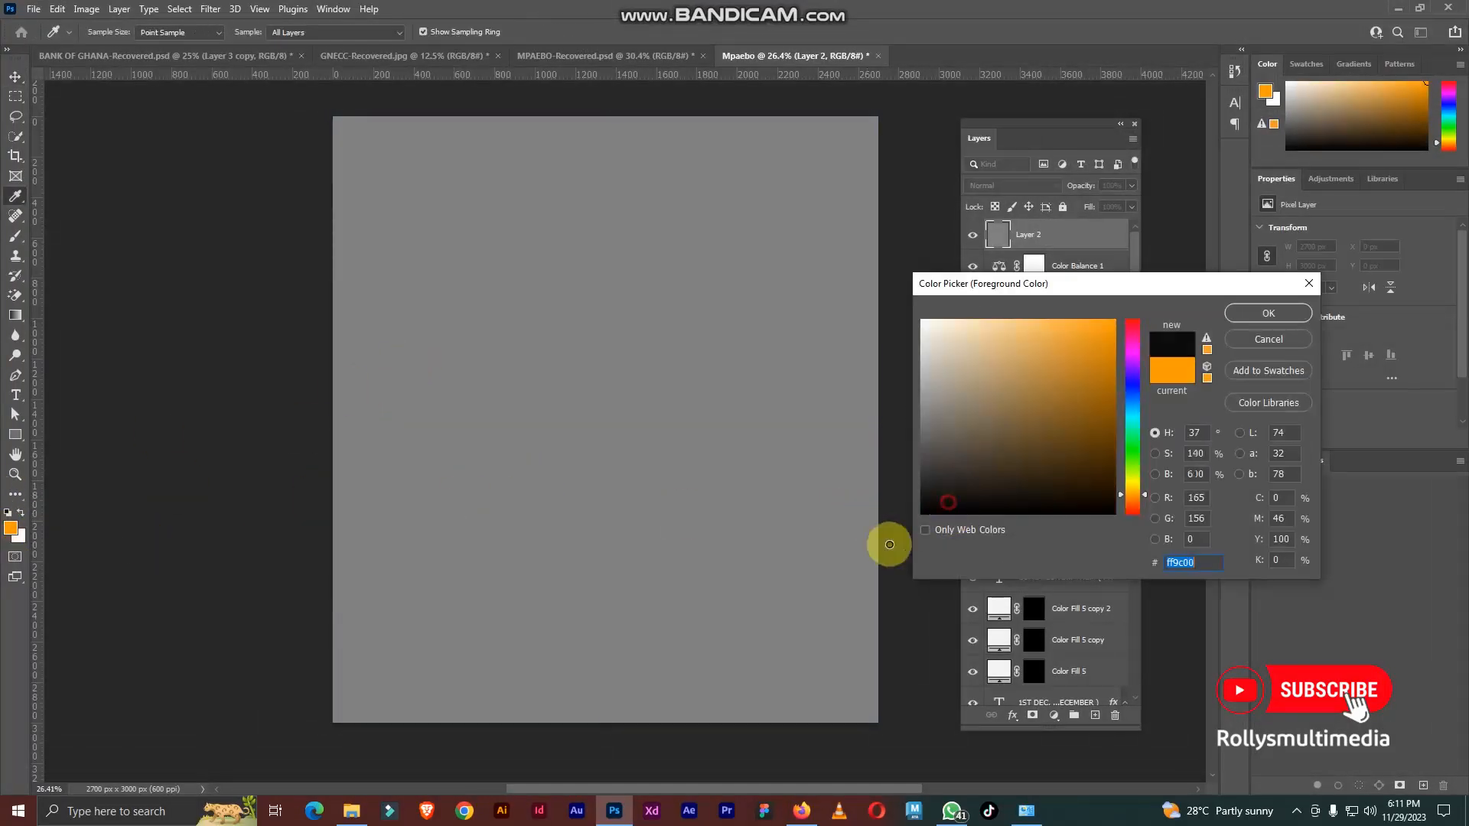
pyautogui.click(1266, 314)
pyautogui.press('v')
# Step: Apply a Halftone Pattern filter to the gray layer with size 4, contrast 6 and the Dot pattern type
pyautogui.click(210, 9)
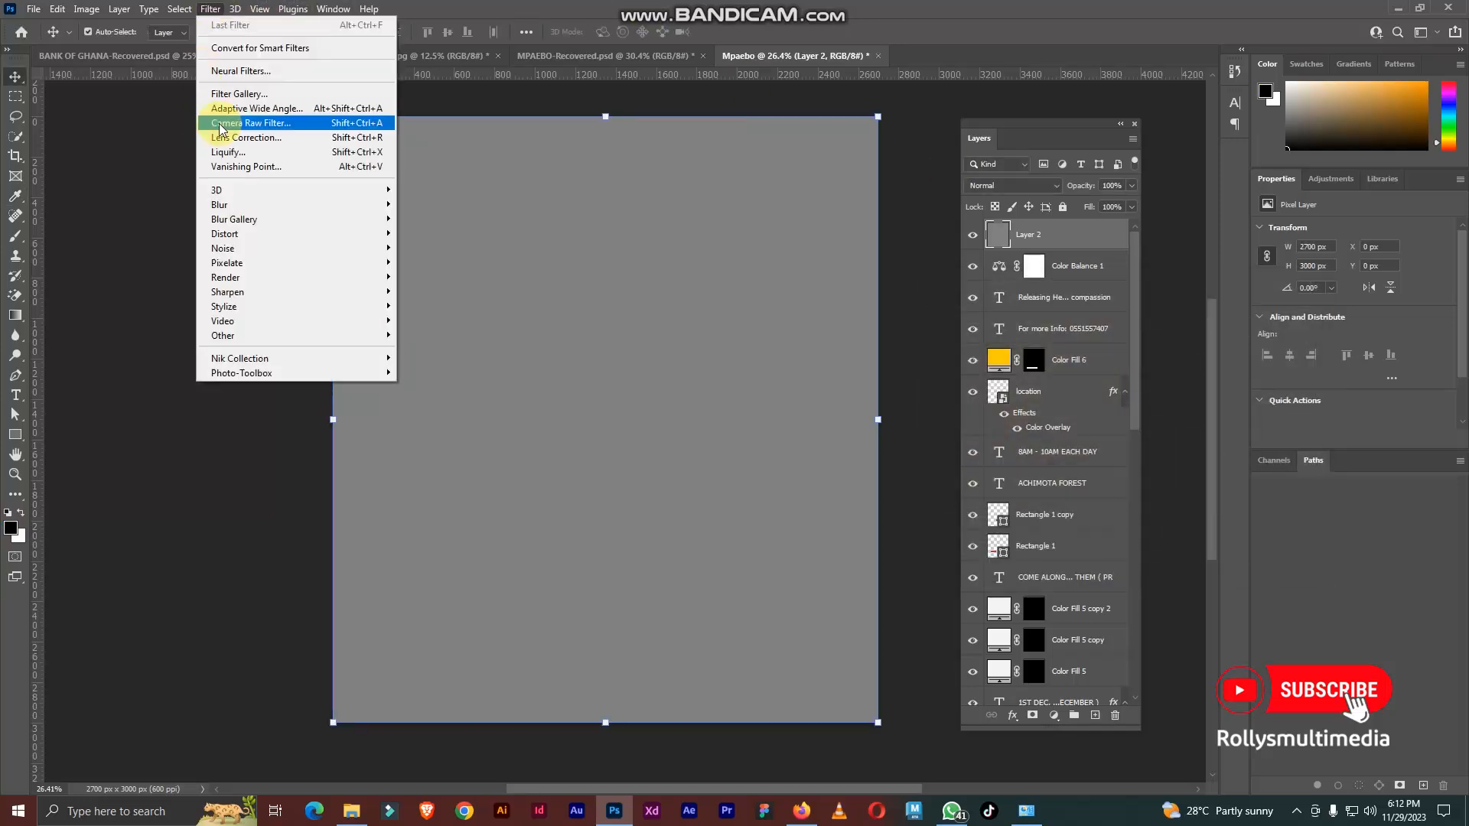
pyautogui.click(247, 102)
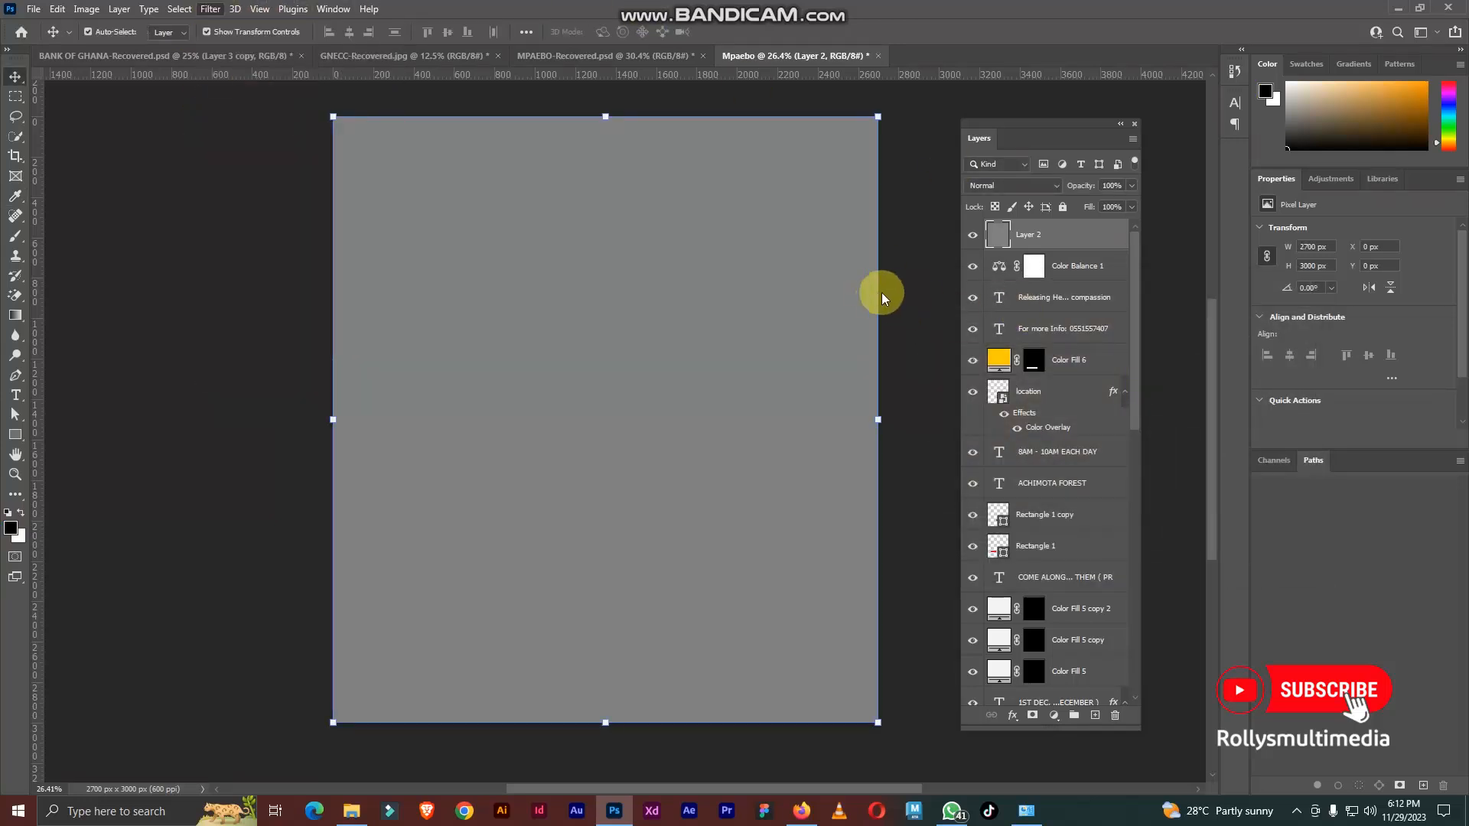
pyautogui.hotkey('ctrl', '-')
pyautogui.hotkey('ctrl', '-')
pyautogui.hotkey('ctrl', '-')
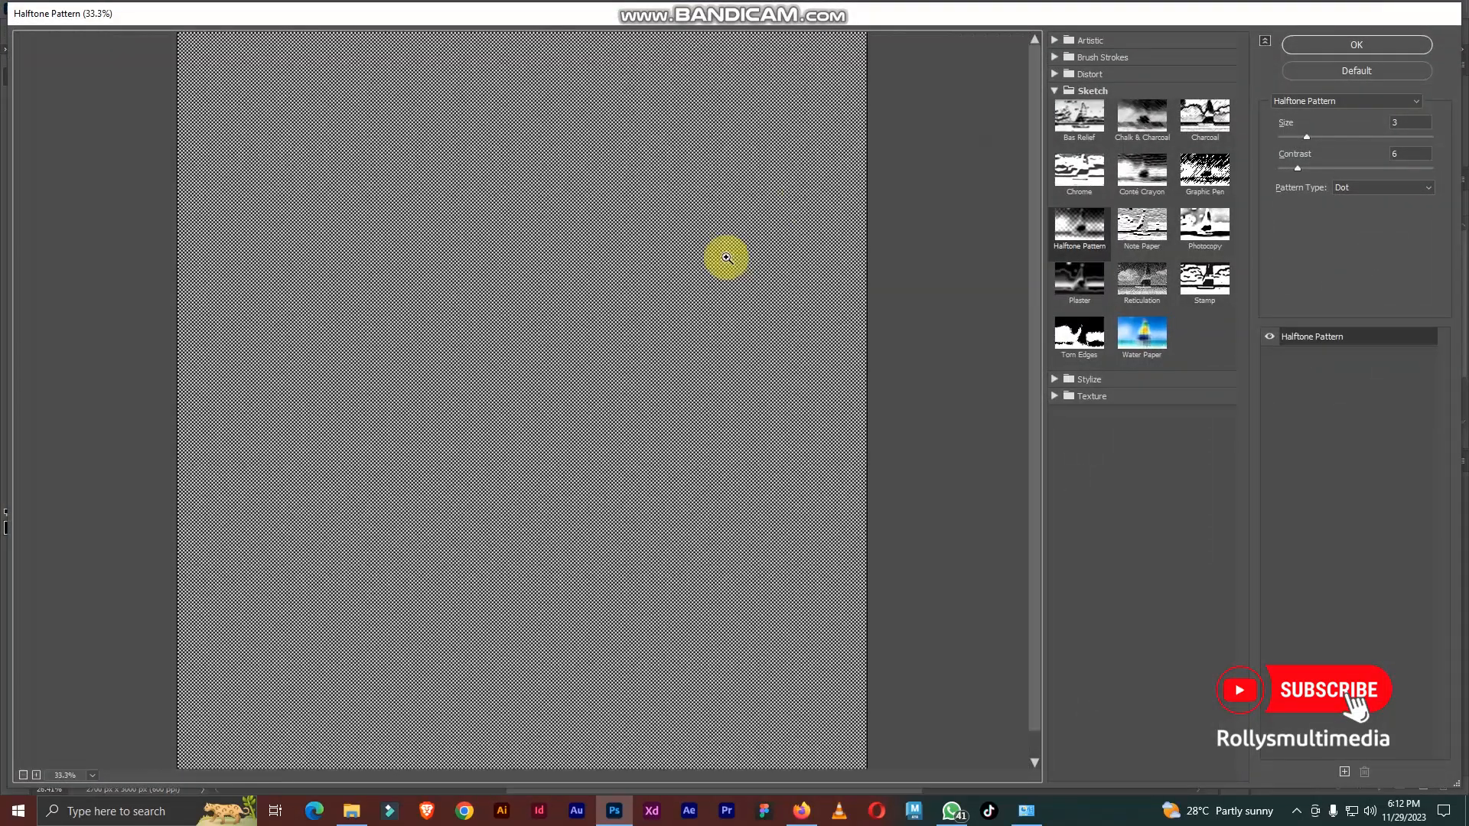
pyautogui.click(1055, 91)
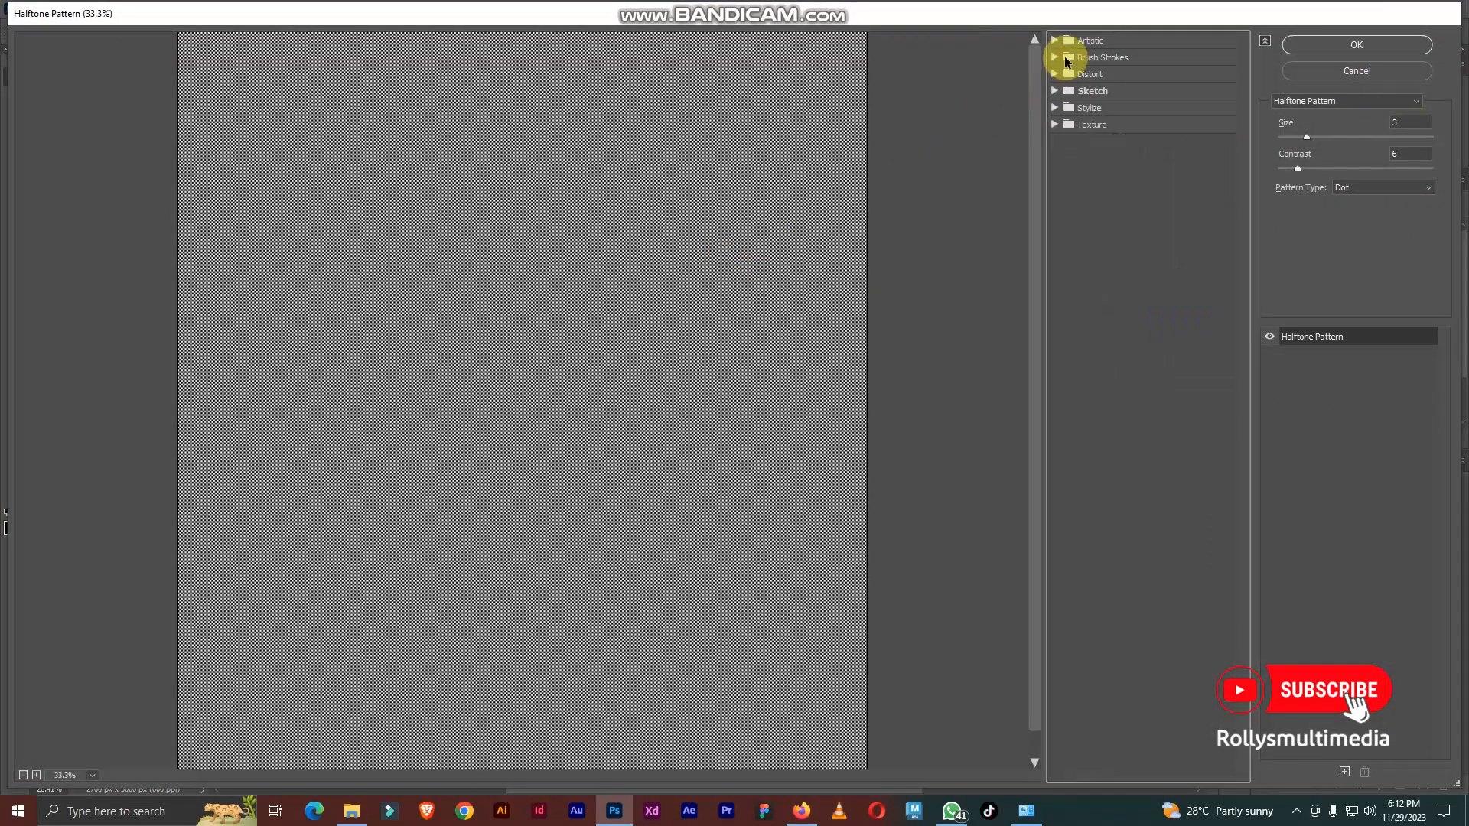
pyautogui.click(1051, 93)
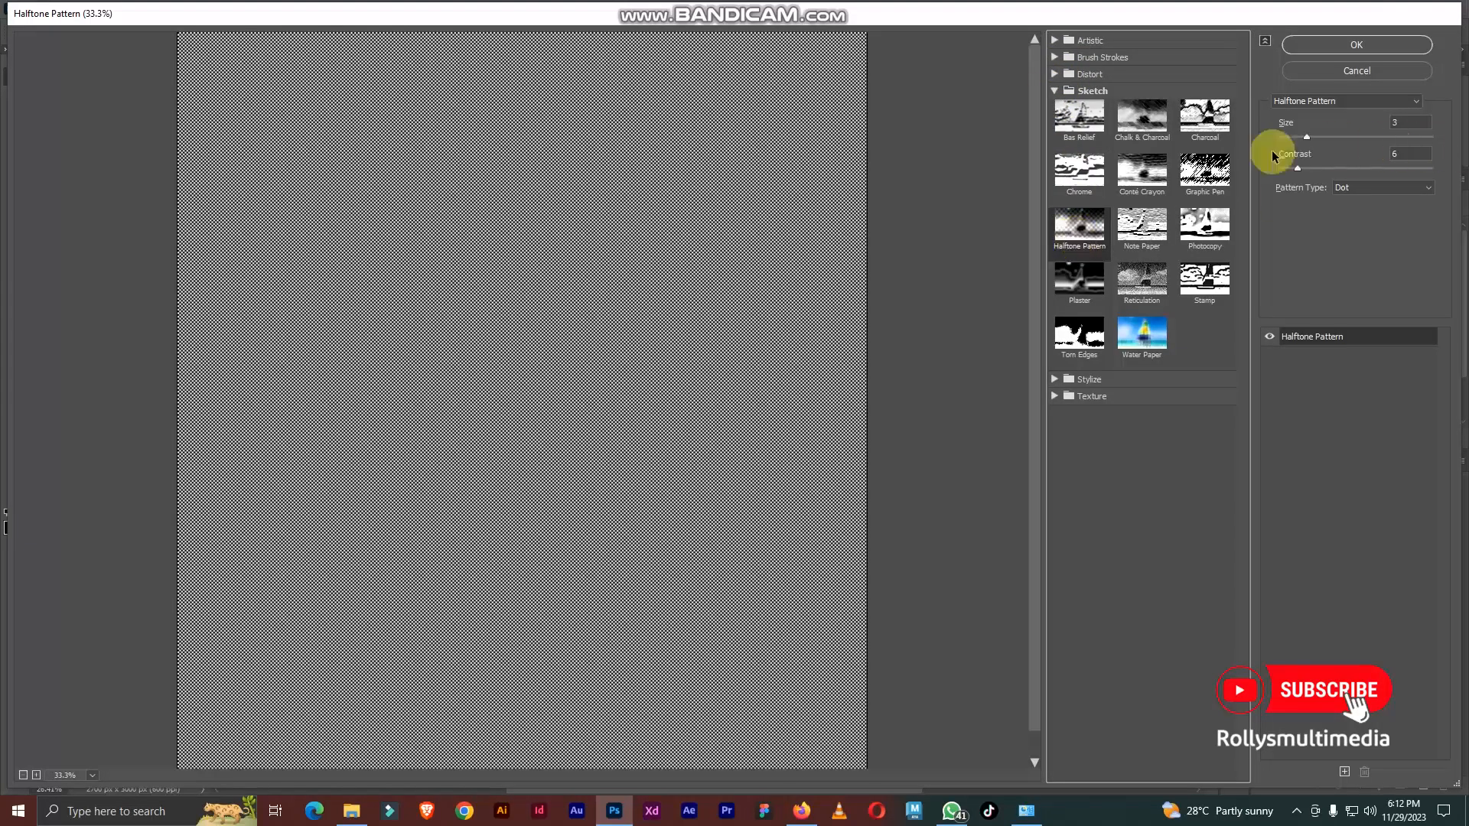
pyautogui.moveTo(1308, 137); pyautogui.dragTo(1362, 137)
pyautogui.click(1305, 136)
pyautogui.moveTo(1306, 139); pyautogui.dragTo(1316, 135)
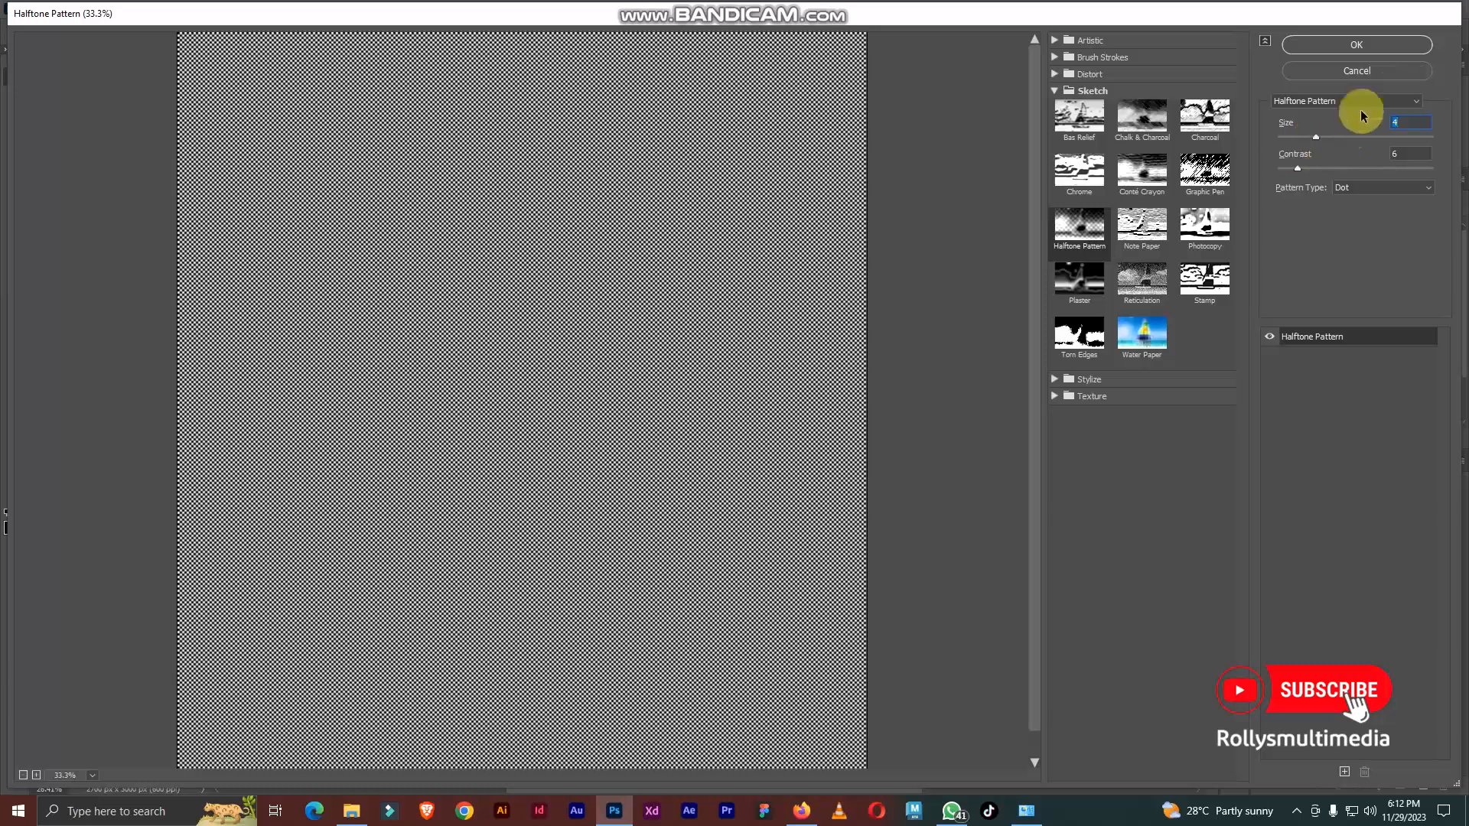
pyautogui.click(1384, 44)
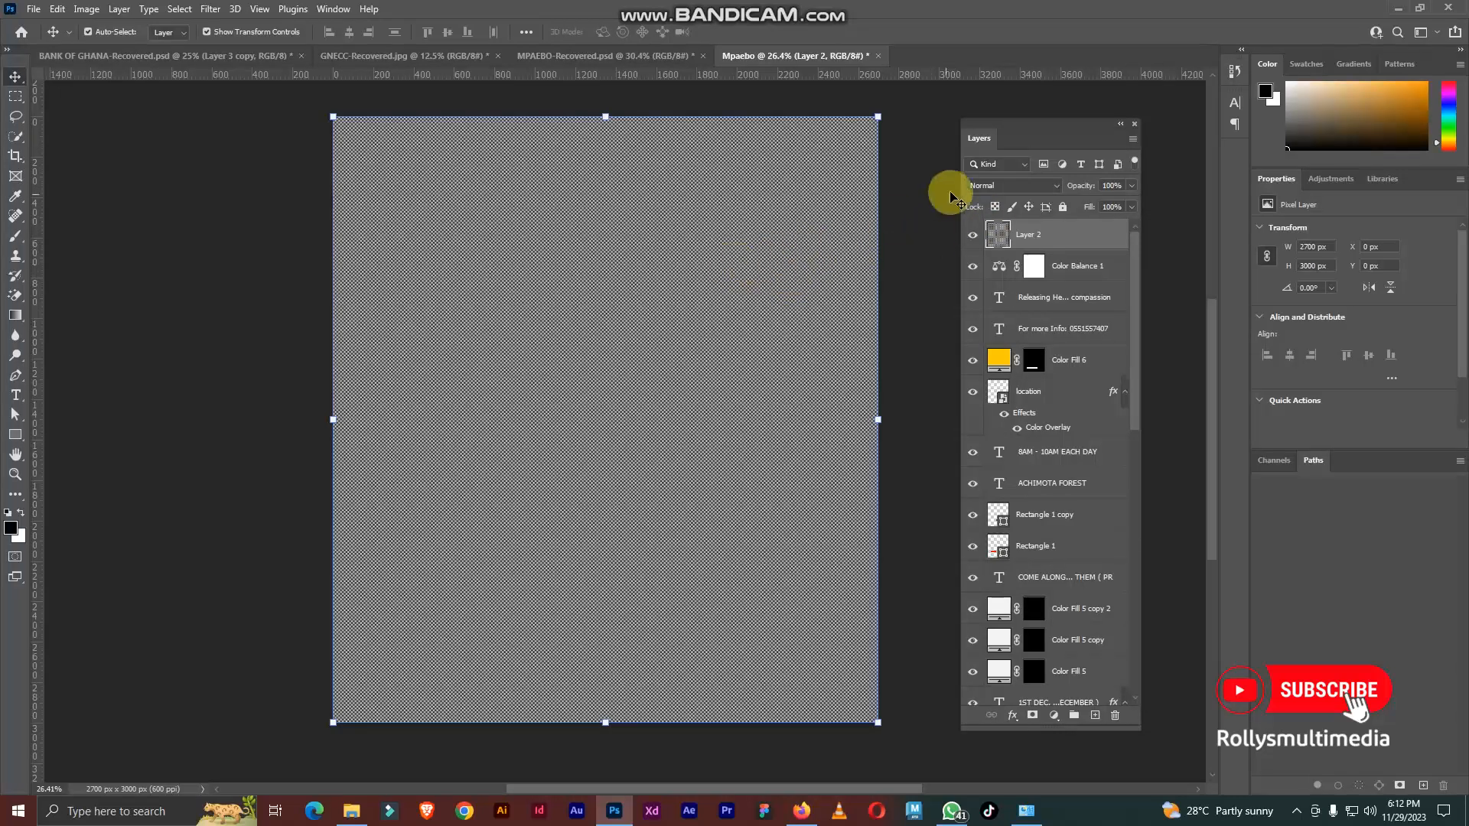
# Step: Set the halftone layer's blend mode to Soft Light and its fill to 70%, comparing the flyer with and without the layer
pyautogui.click(1012, 189)
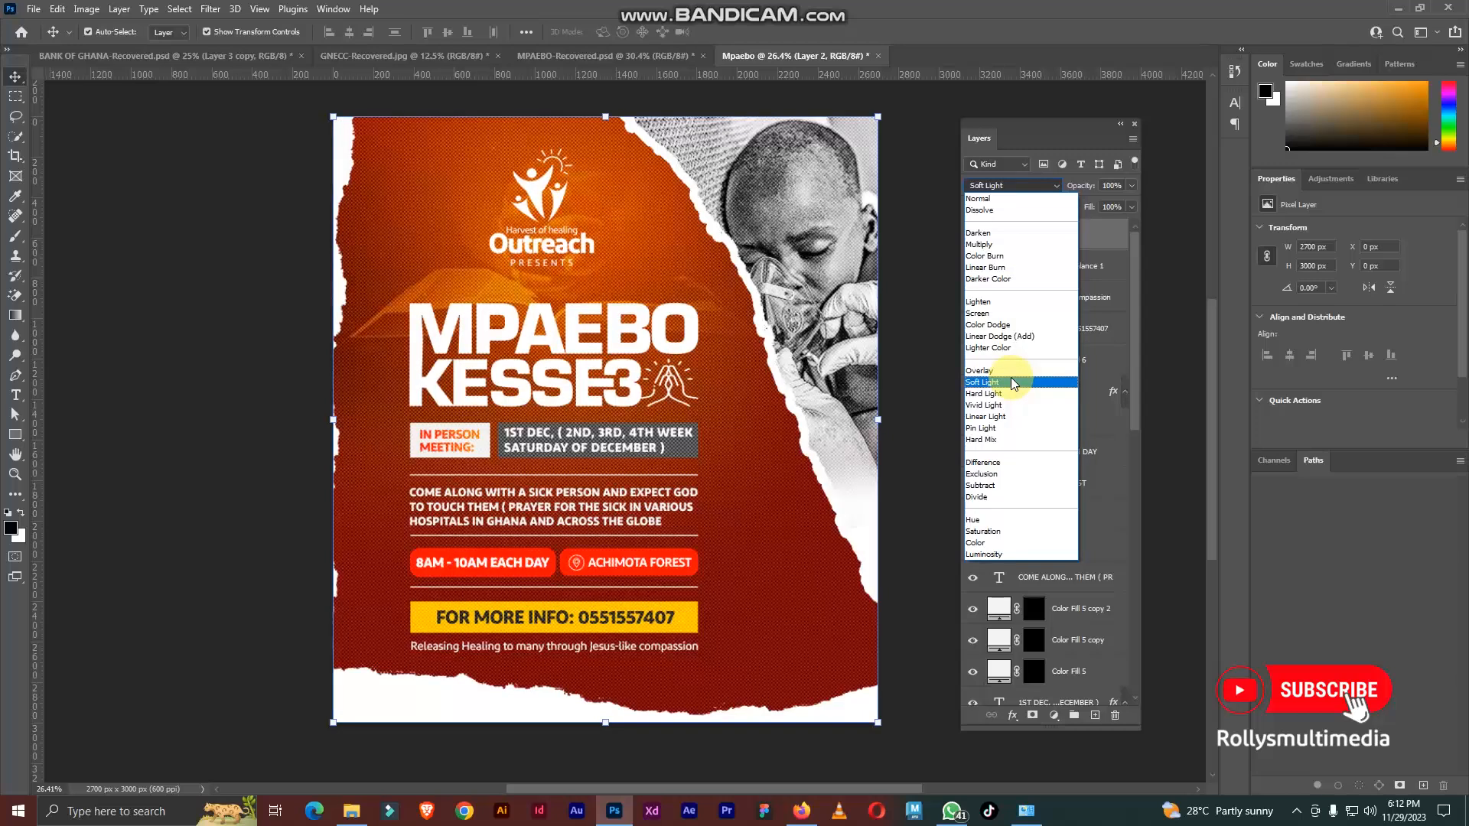
pyautogui.click(1013, 381)
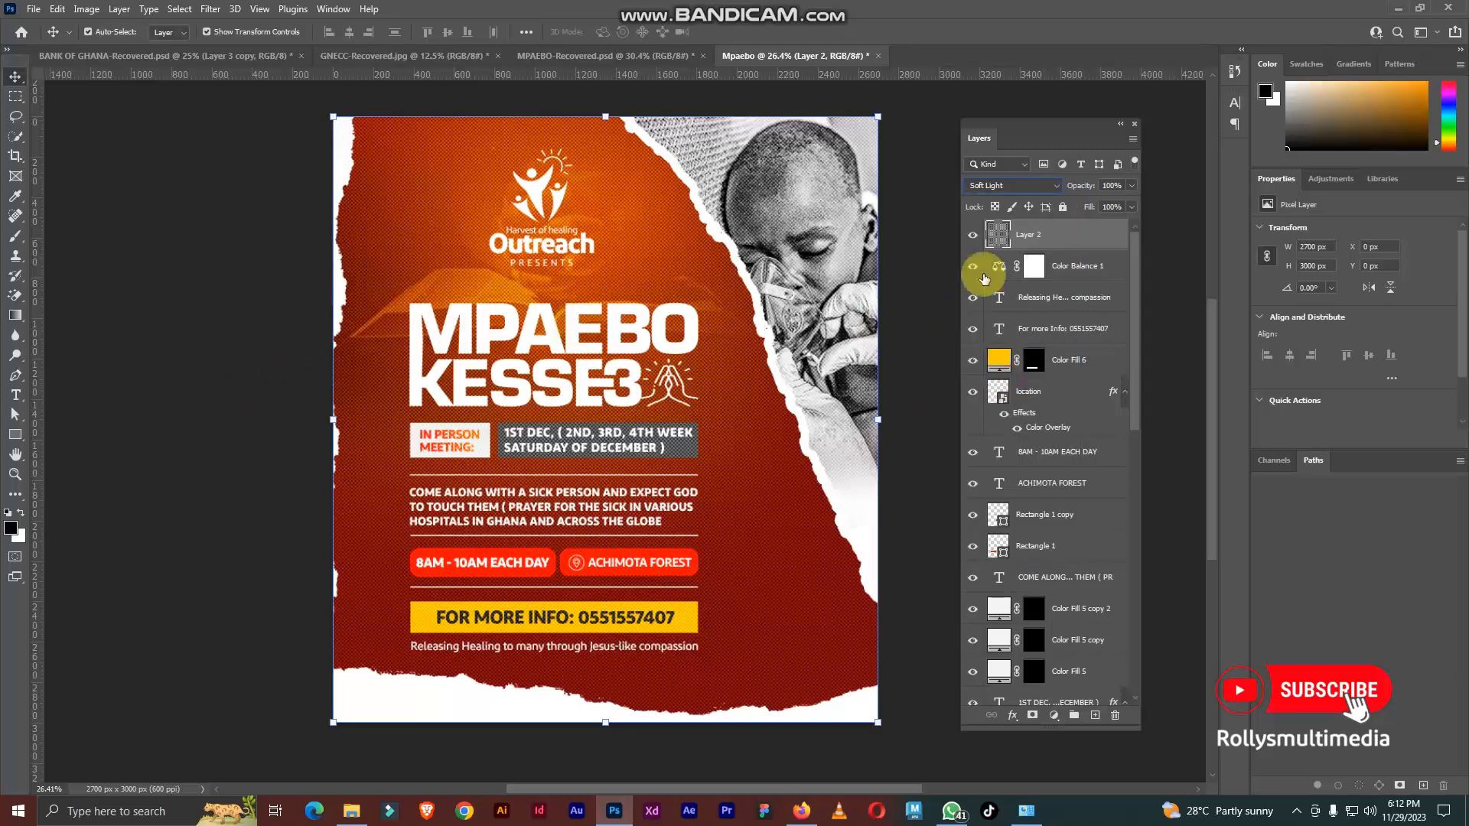
pyautogui.click(972, 236)
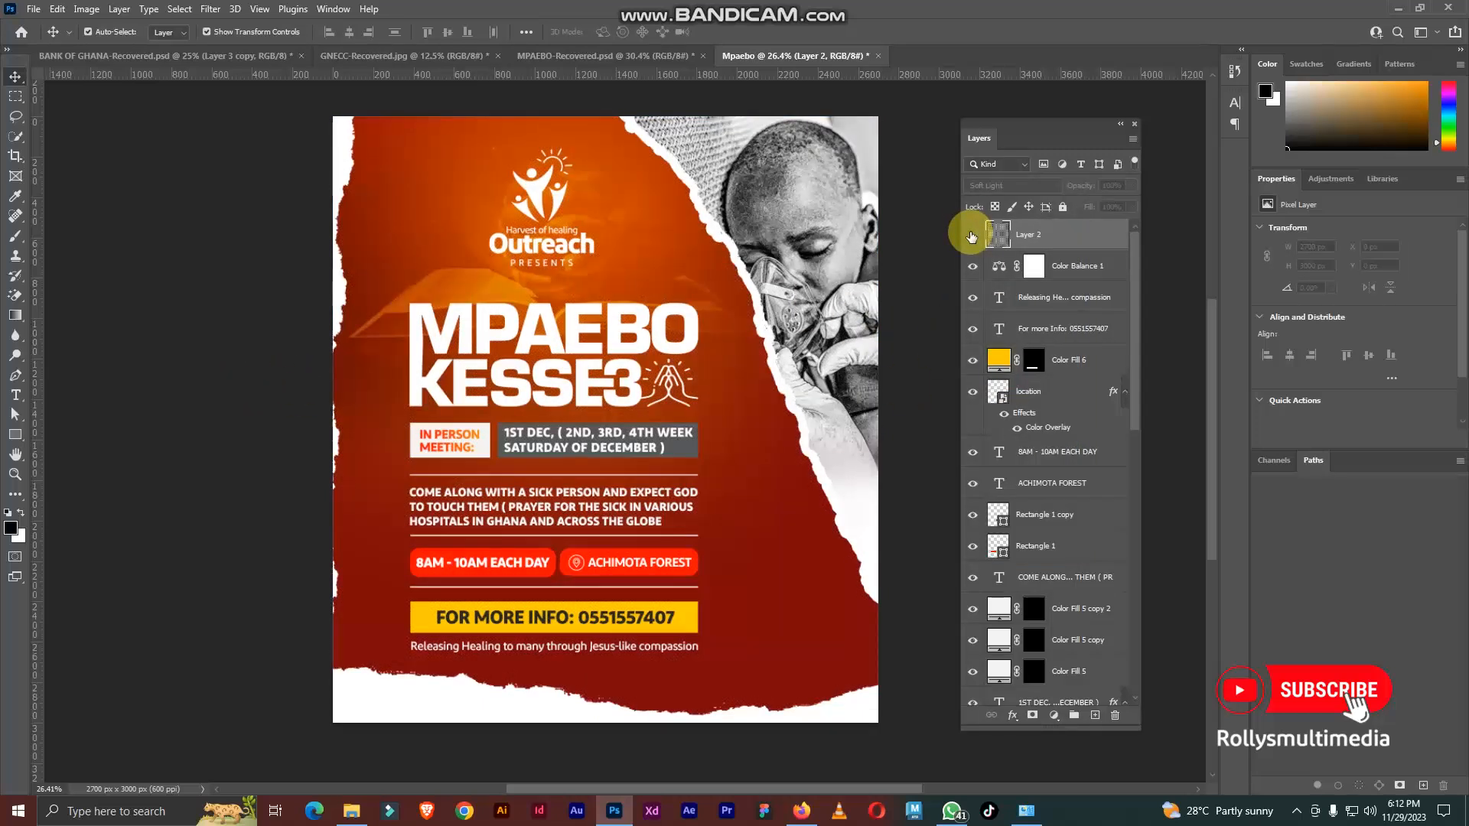
pyautogui.click(972, 235)
pyautogui.scroll(6, 516, 268)
pyautogui.scroll(-6, 515, 298)
pyautogui.scroll(1, 746, 353)
pyautogui.scroll(-1, 733, 300)
pyautogui.scroll(1, 875, 243)
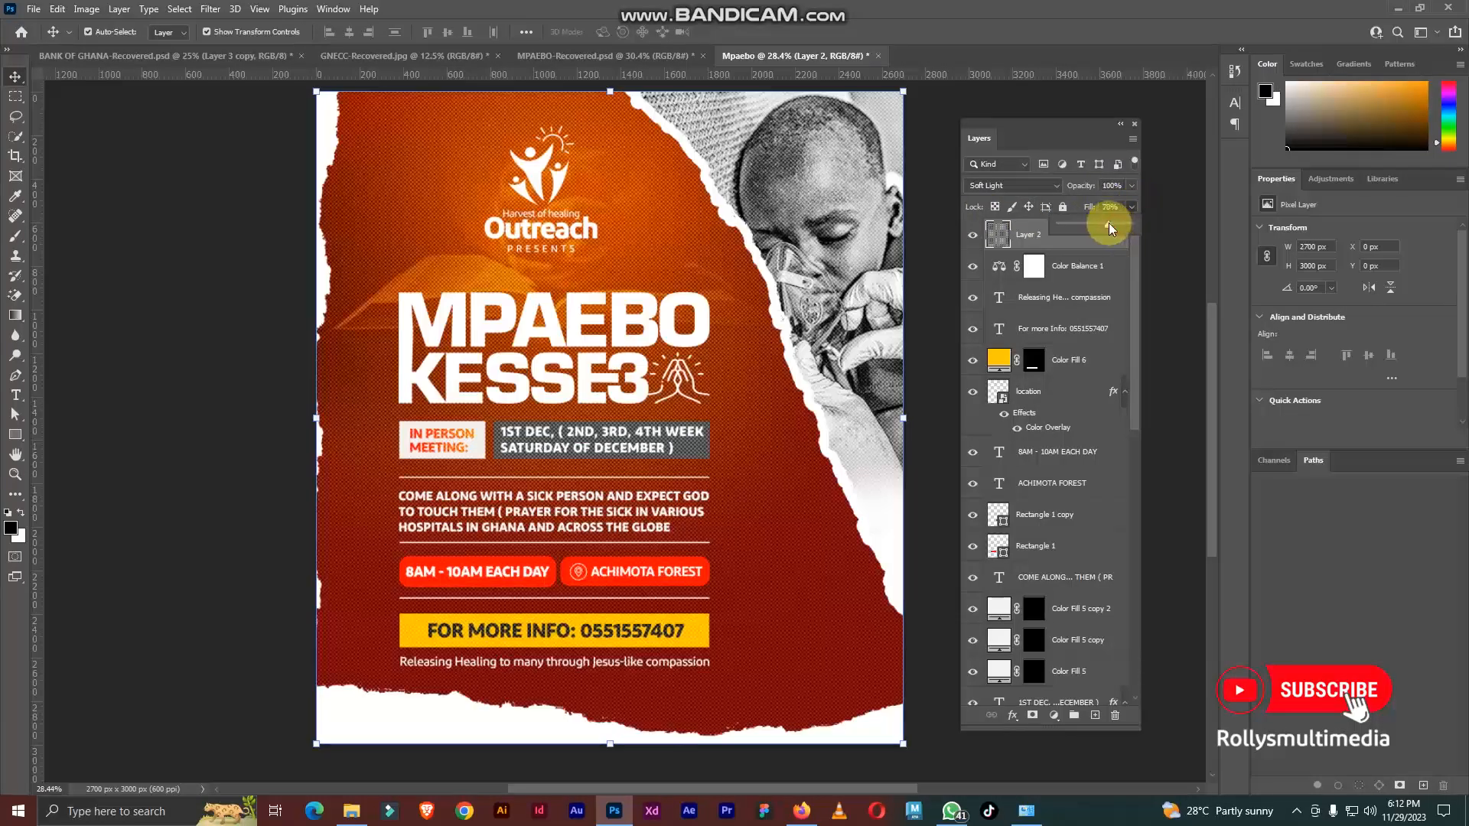
# Step: Soften the halftone layer with a Gaussian Blur of 1.0 pixel radius
pyautogui.click(210, 10)
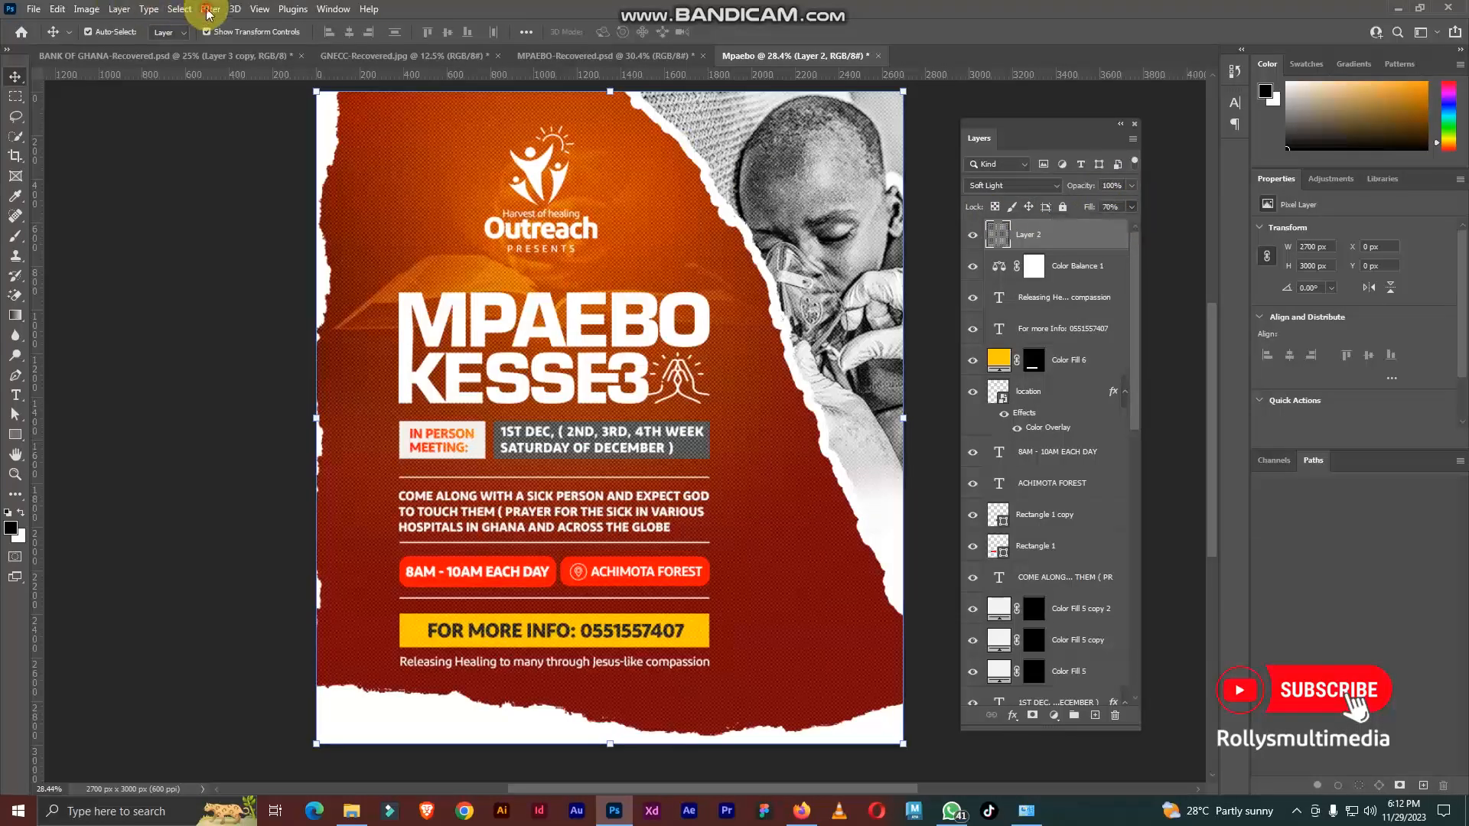
pyautogui.moveTo(253, 205)
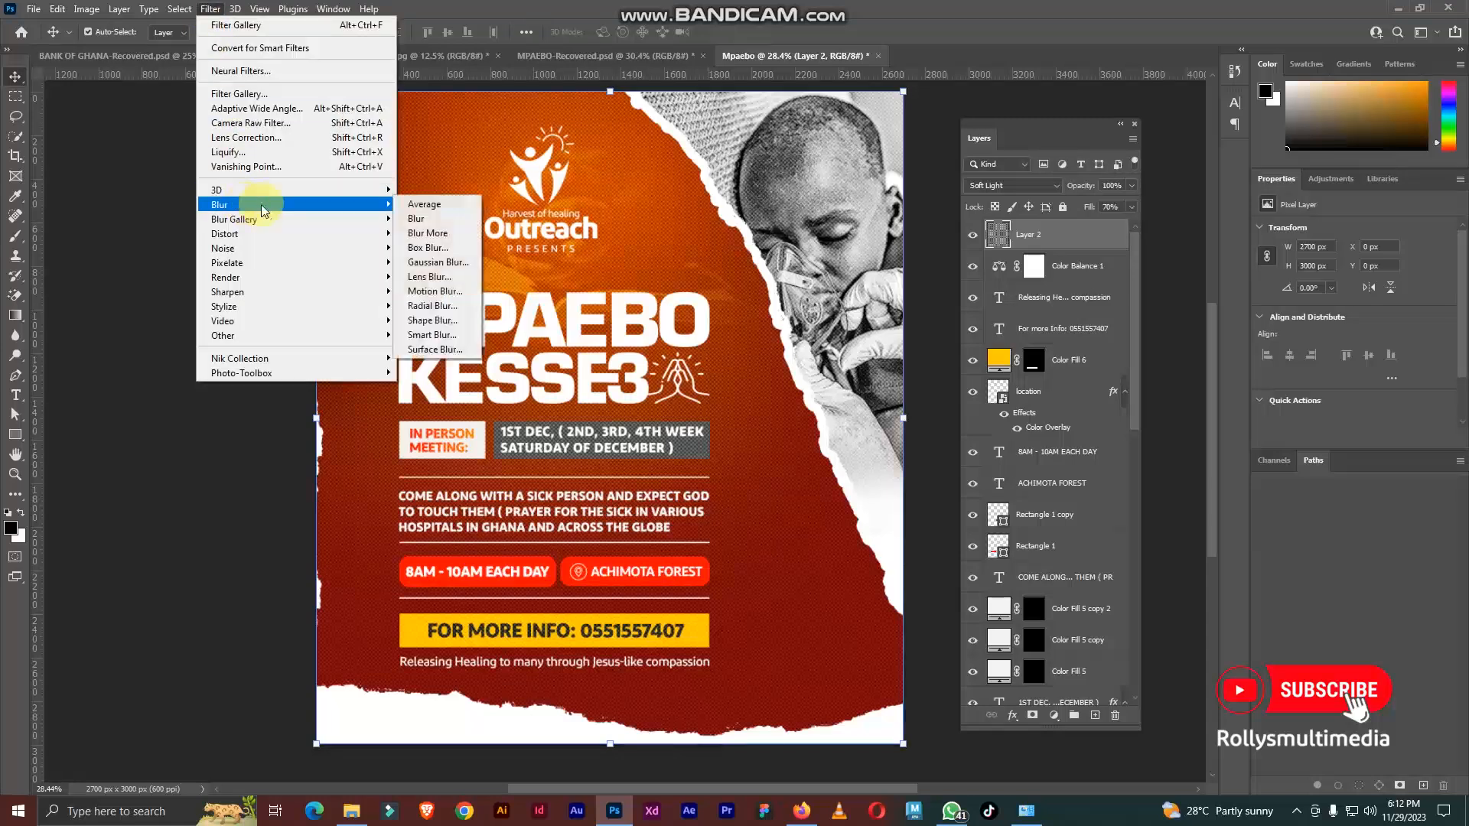
pyautogui.click(450, 263)
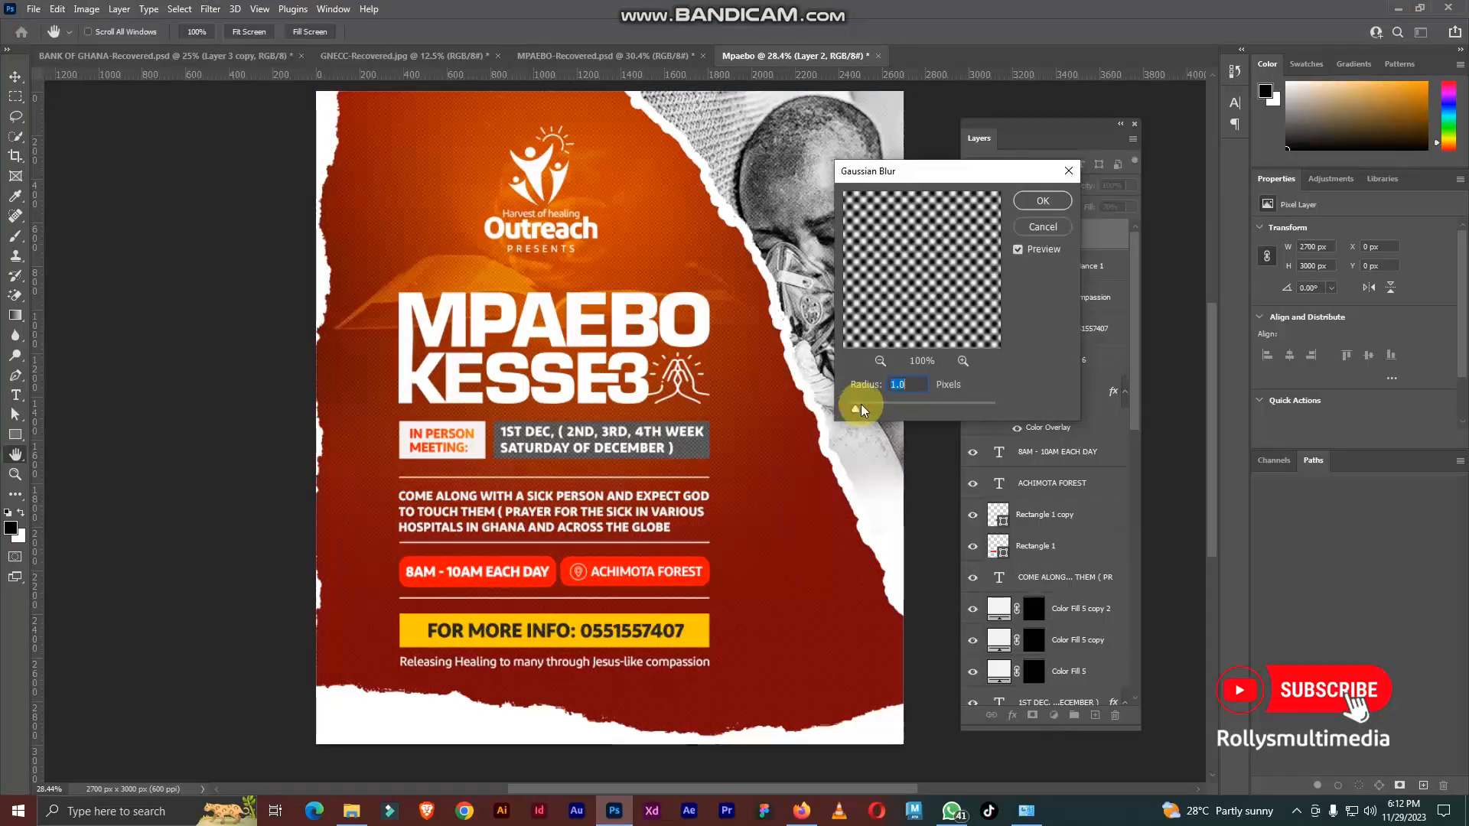
pyautogui.click(861, 404)
pyautogui.click(1038, 204)
pyautogui.scroll(-1, 676, 341)
pyautogui.moveTo(681, 352); pyautogui.dragTo(676, 349)
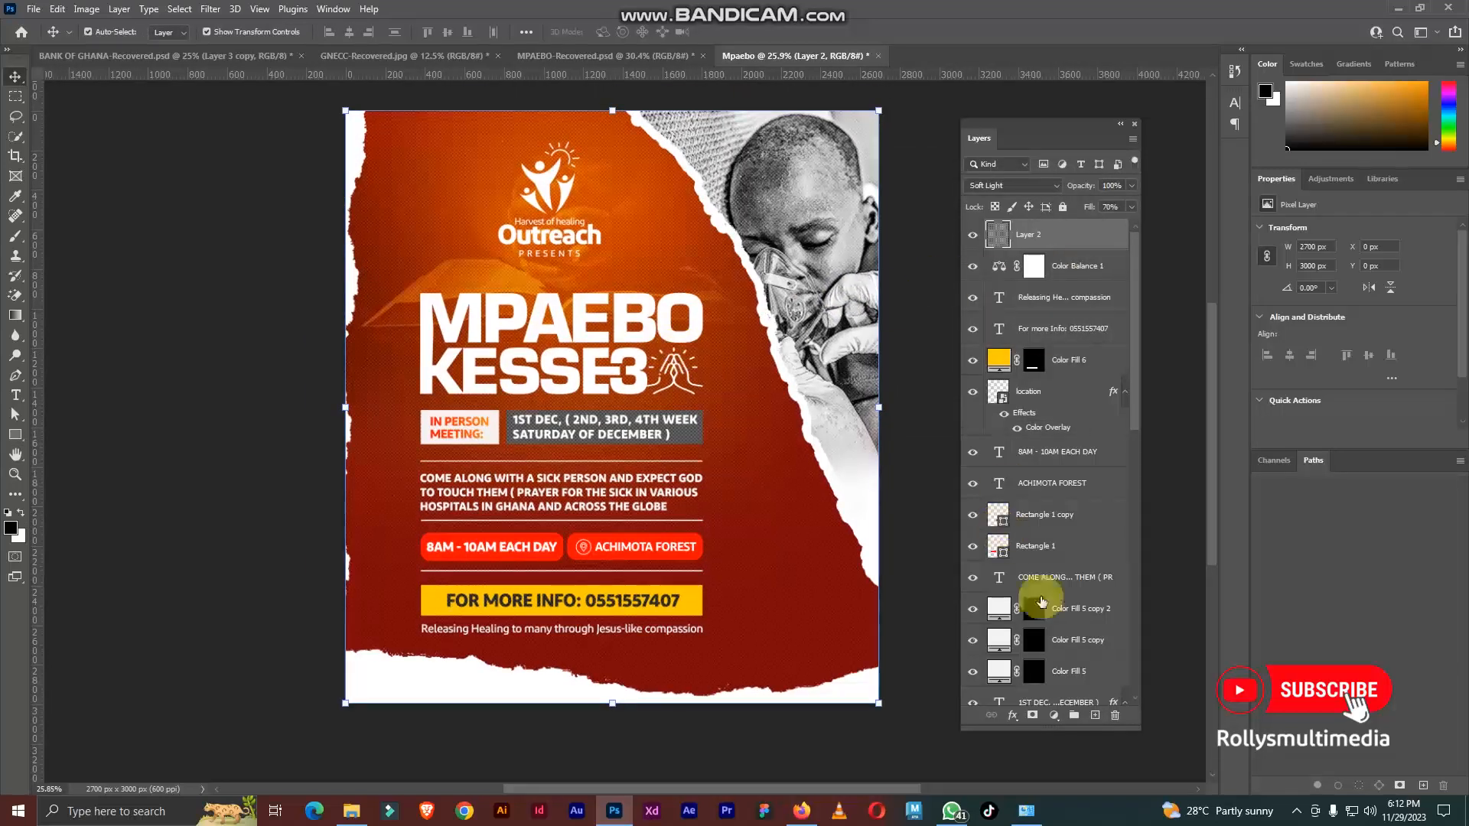
# Step: Add a Hue/Saturation adjustment layer above the halftone layer and raise its saturation to +10
pyautogui.click(1054, 714)
pyautogui.click(1086, 566)
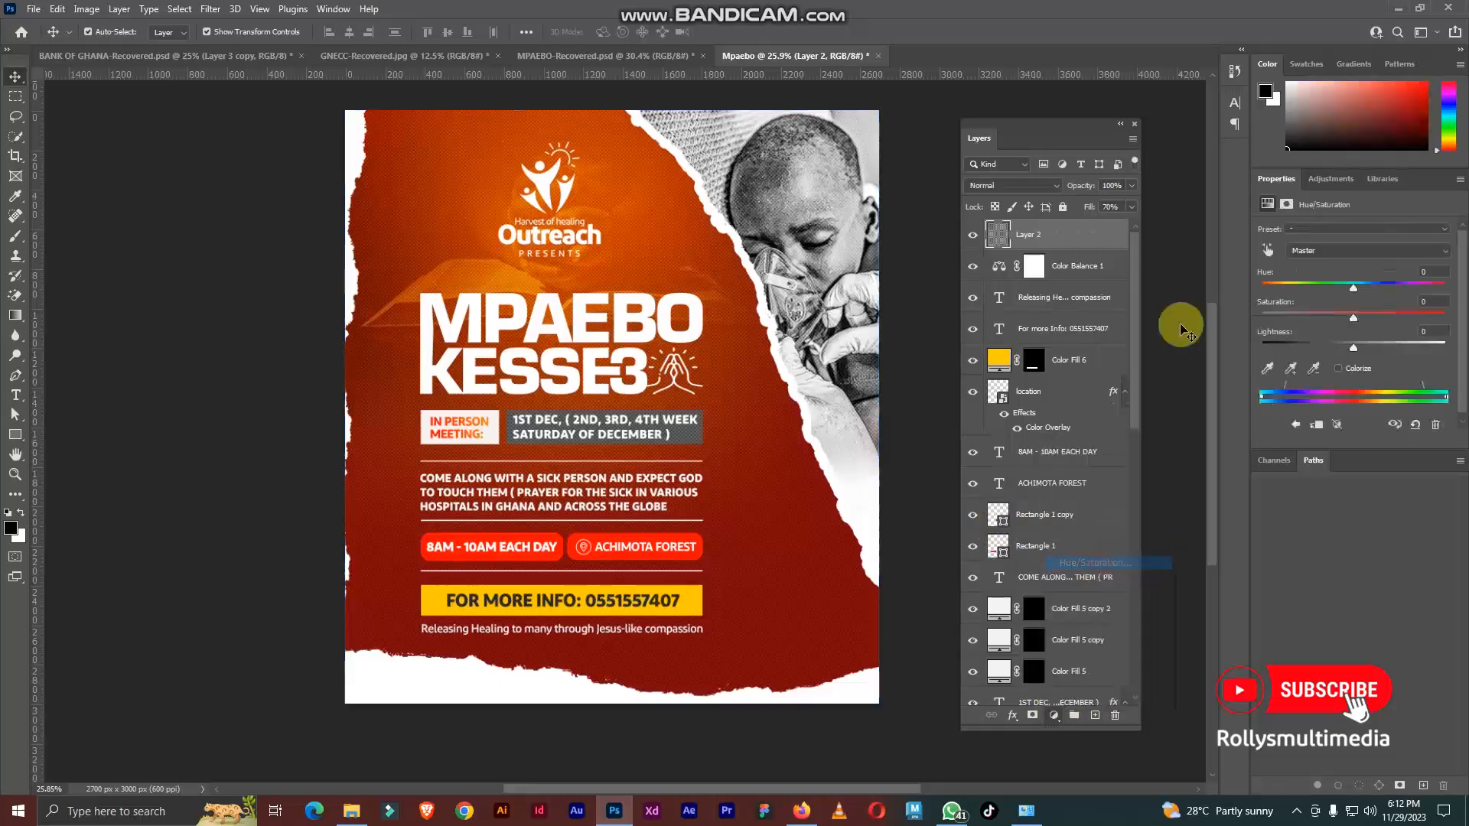
pyautogui.moveTo(1359, 319); pyautogui.dragTo(1362, 313)
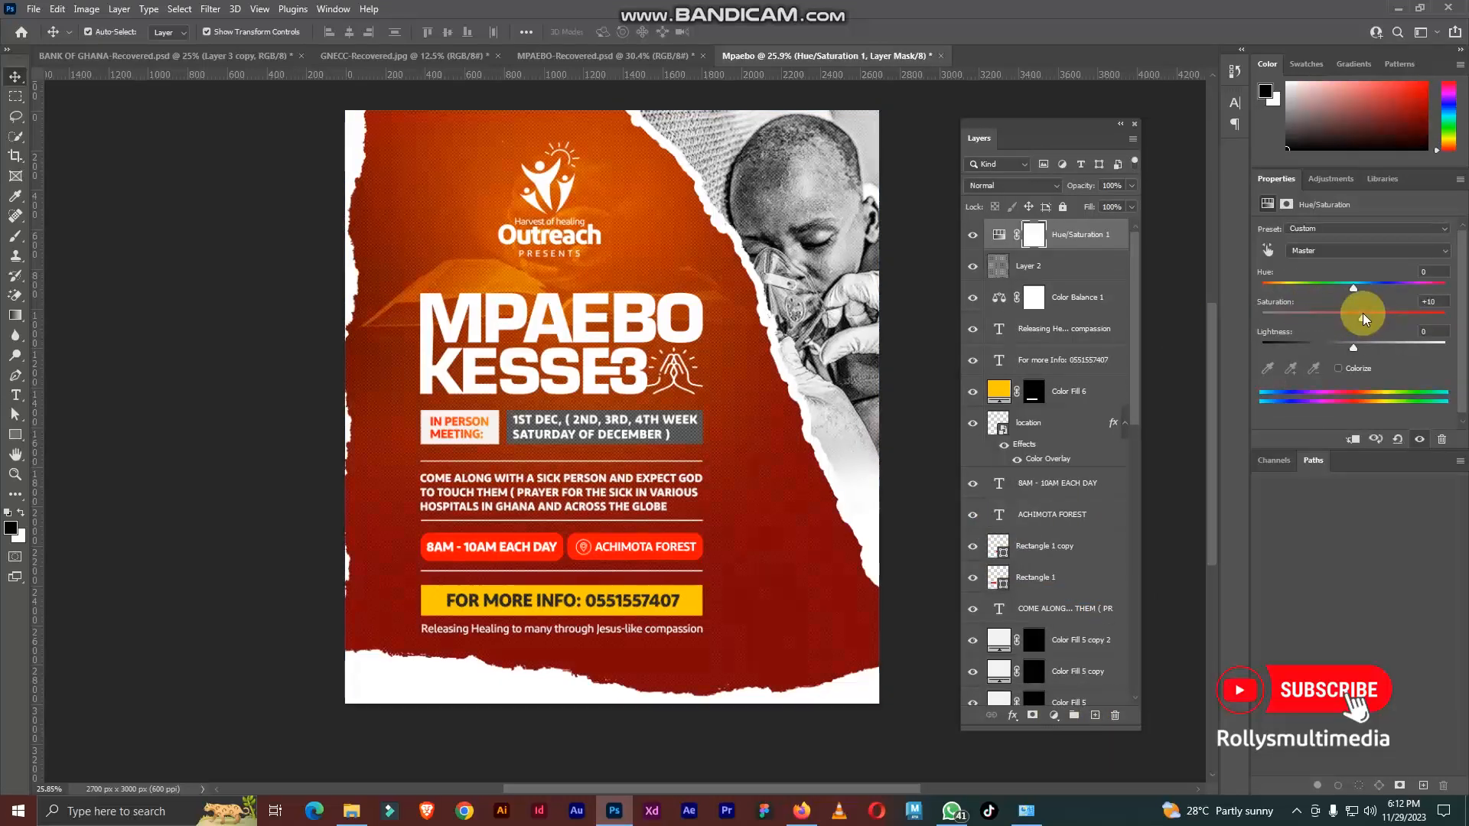
# Step: Compare the flyer with and without the Hue/Saturation adjustment, and check the finished design against MPAEBO-Recovered
pyautogui.scroll(5, 641, 291)
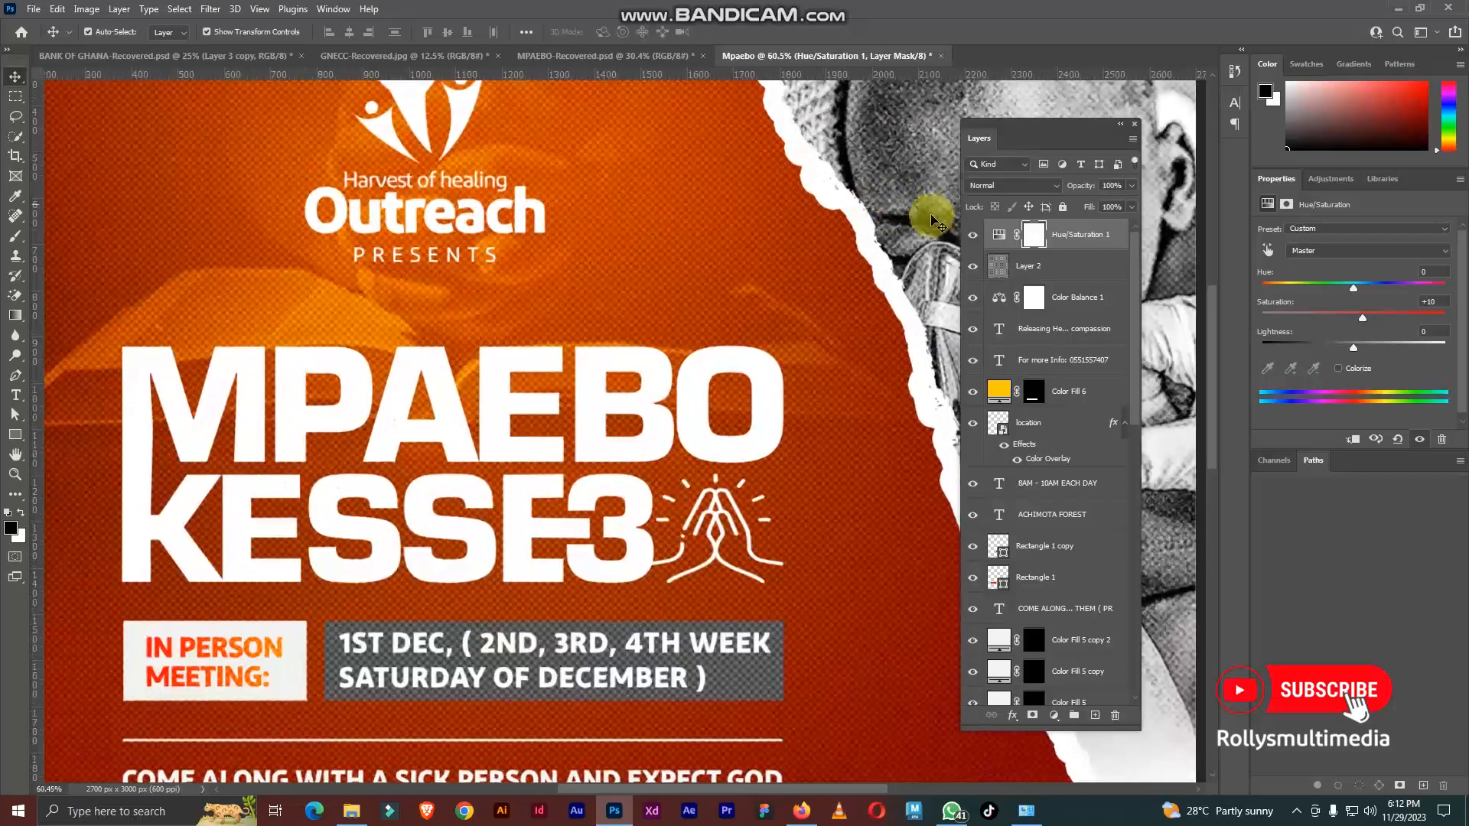
pyautogui.click(974, 239)
pyautogui.click(974, 239)
pyautogui.scroll(-8, 723, 255)
pyautogui.scroll(3, 687, 292)
pyautogui.moveTo(731, 329); pyautogui.dragTo(708, 338)
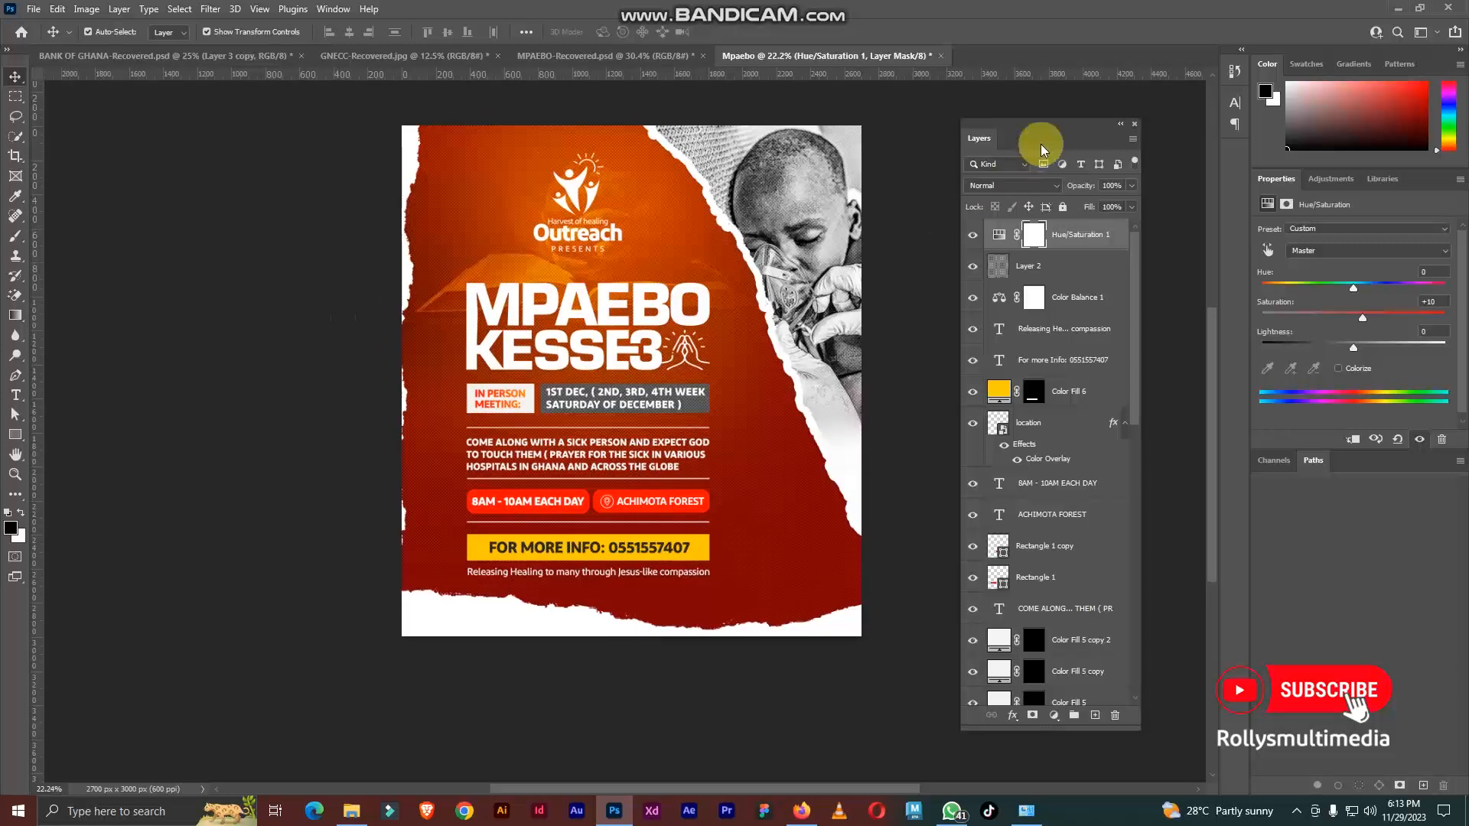
pyautogui.moveTo(1041, 144); pyautogui.dragTo(1022, 118)
pyautogui.scroll(2, 715, 245)
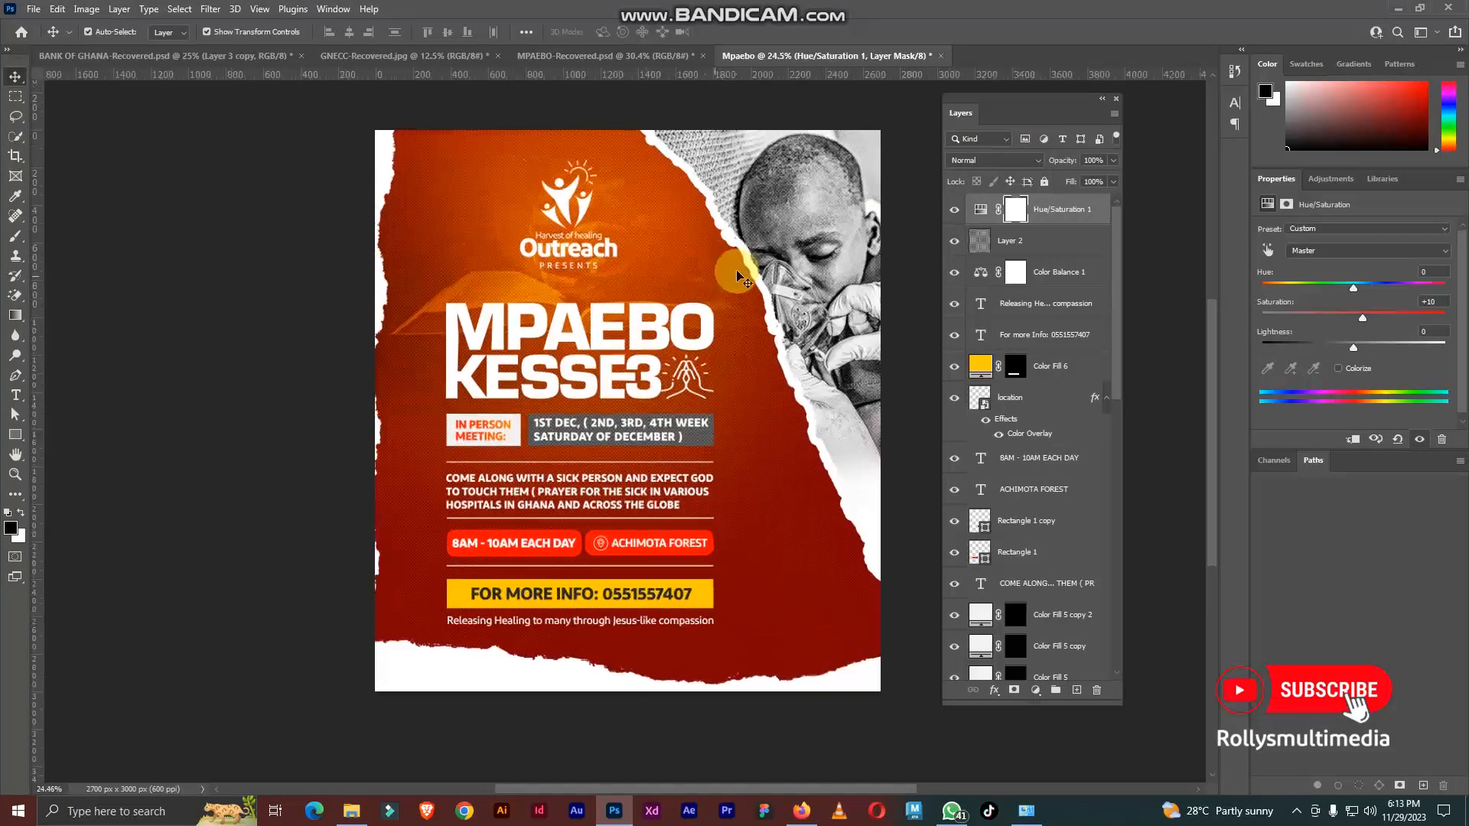
pyautogui.hscroll(1, 749, 267)
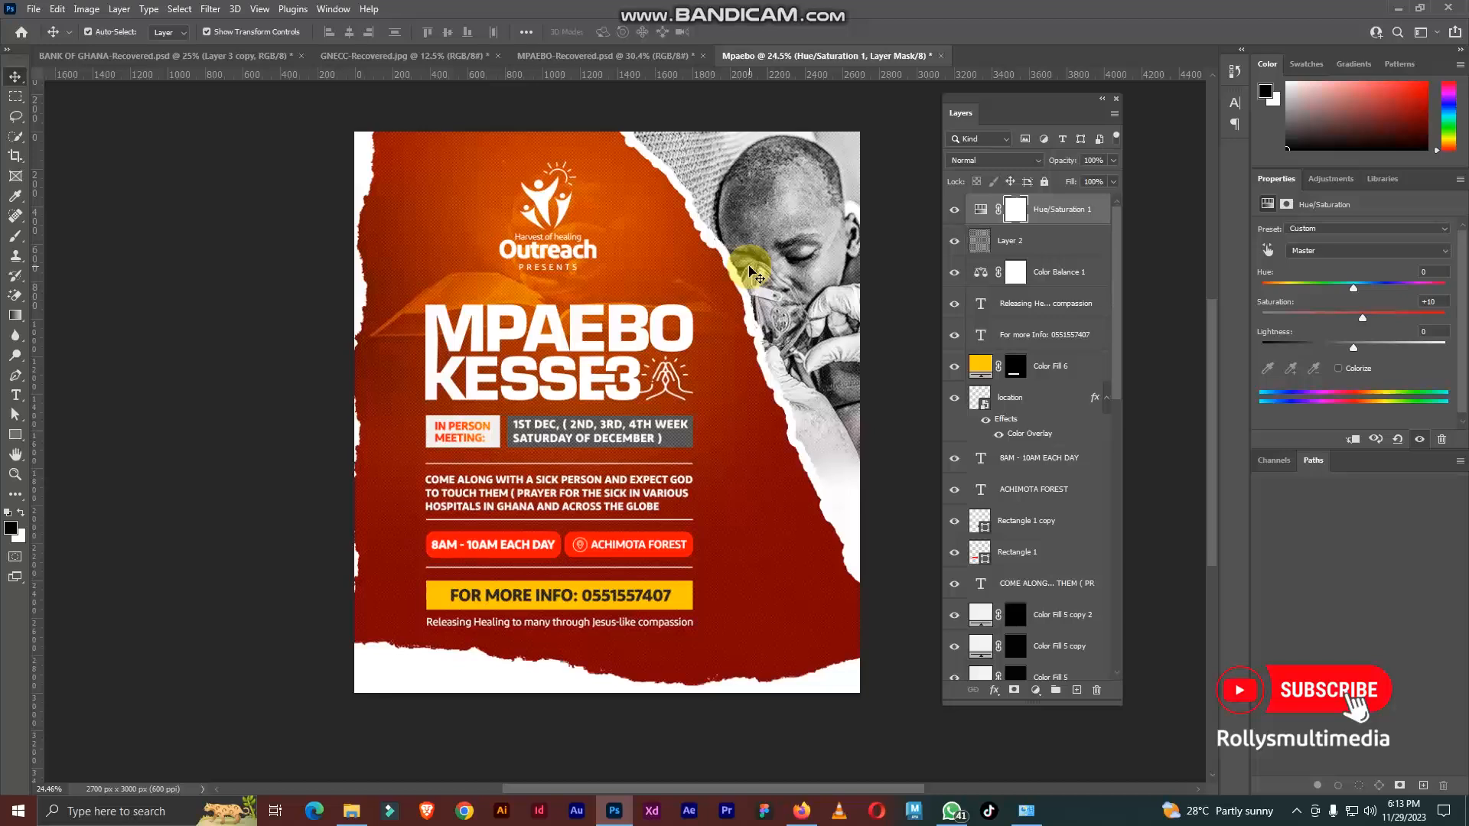
pyautogui.click(551, 57)
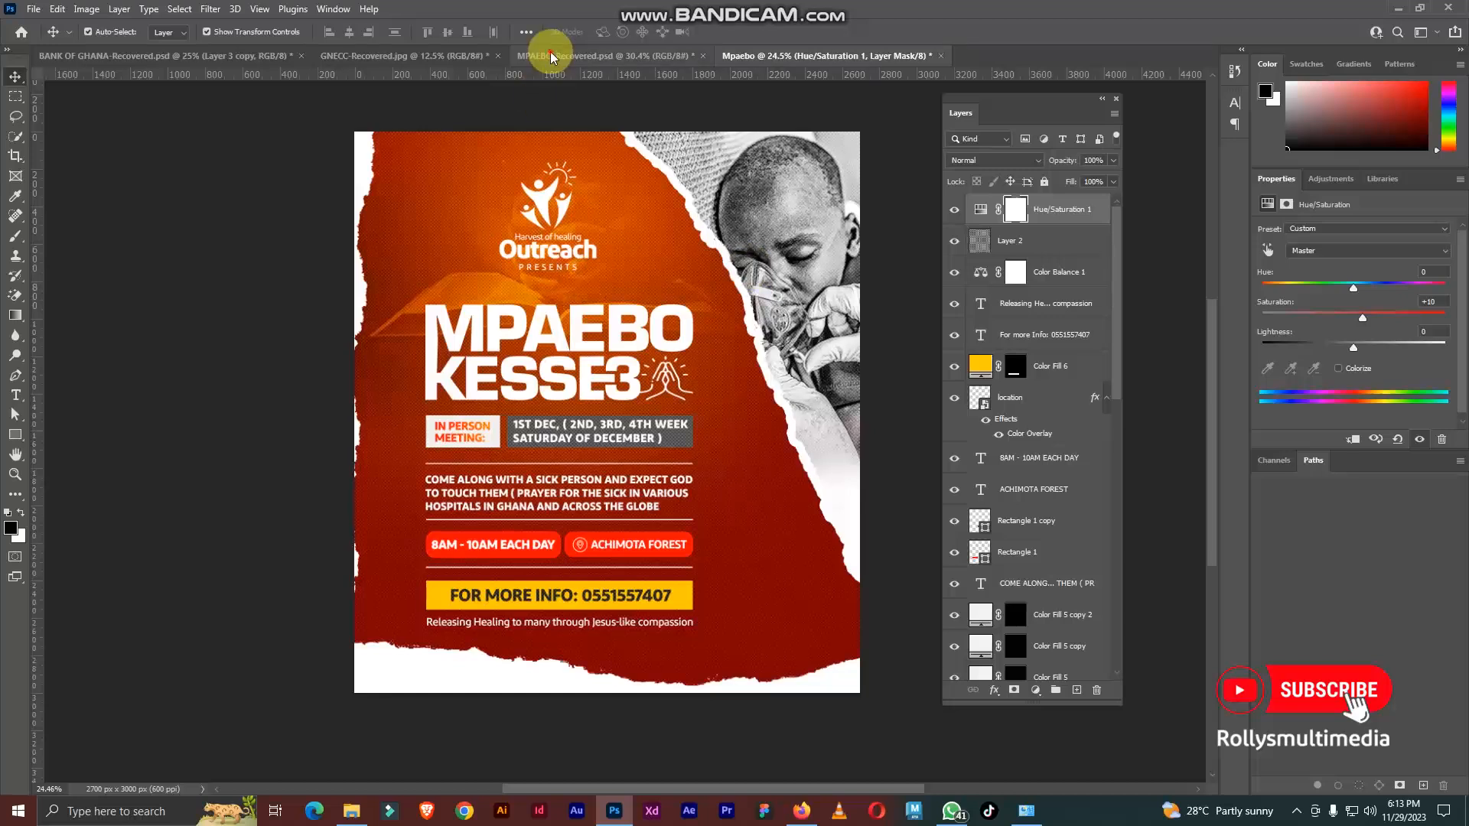
pyautogui.click(800, 57)
pyautogui.moveTo(610, 420); pyautogui.dragTo(627, 422)
pyautogui.moveTo(1017, 117); pyautogui.dragTo(990, 145)
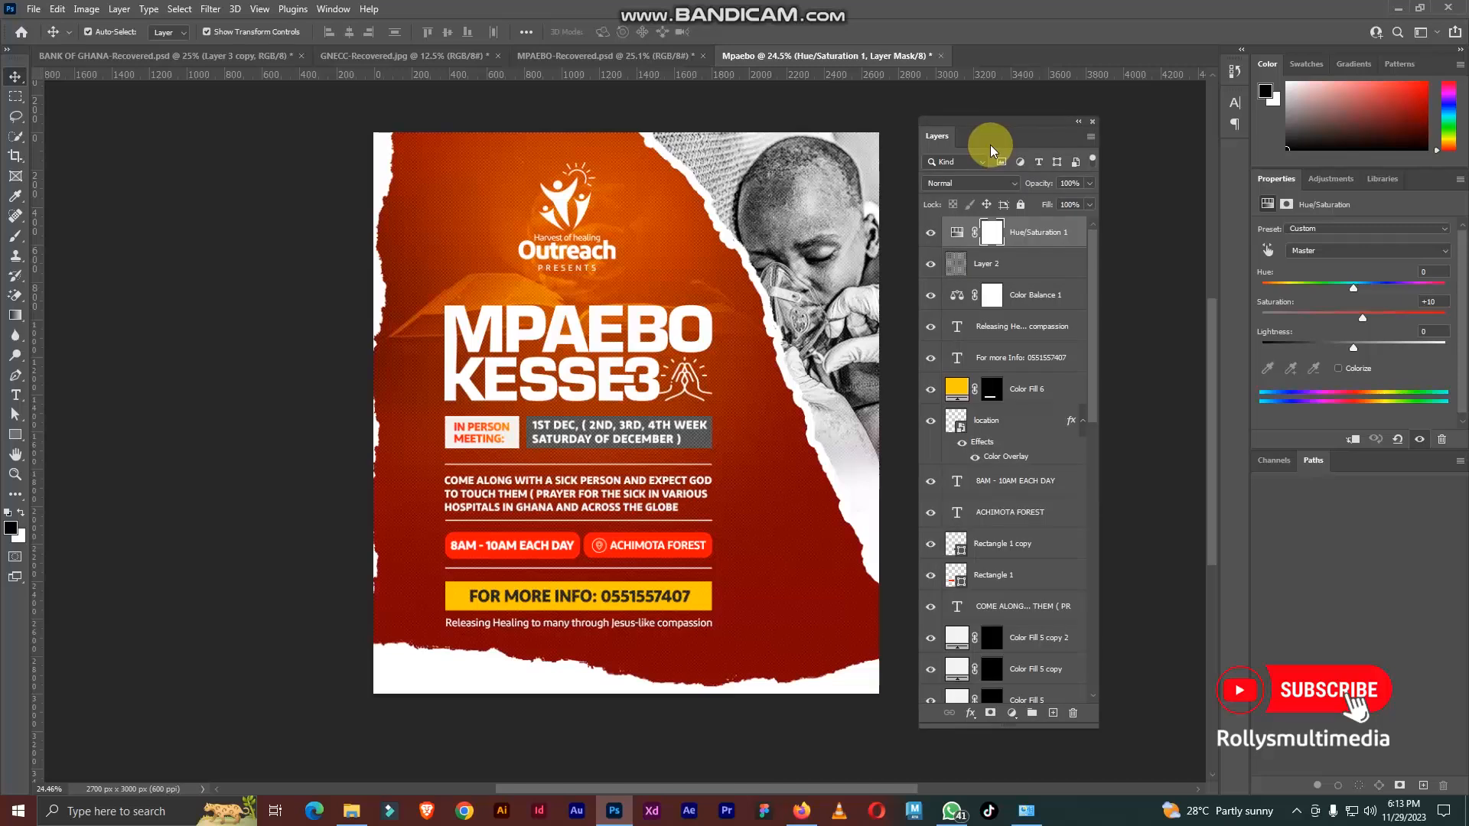